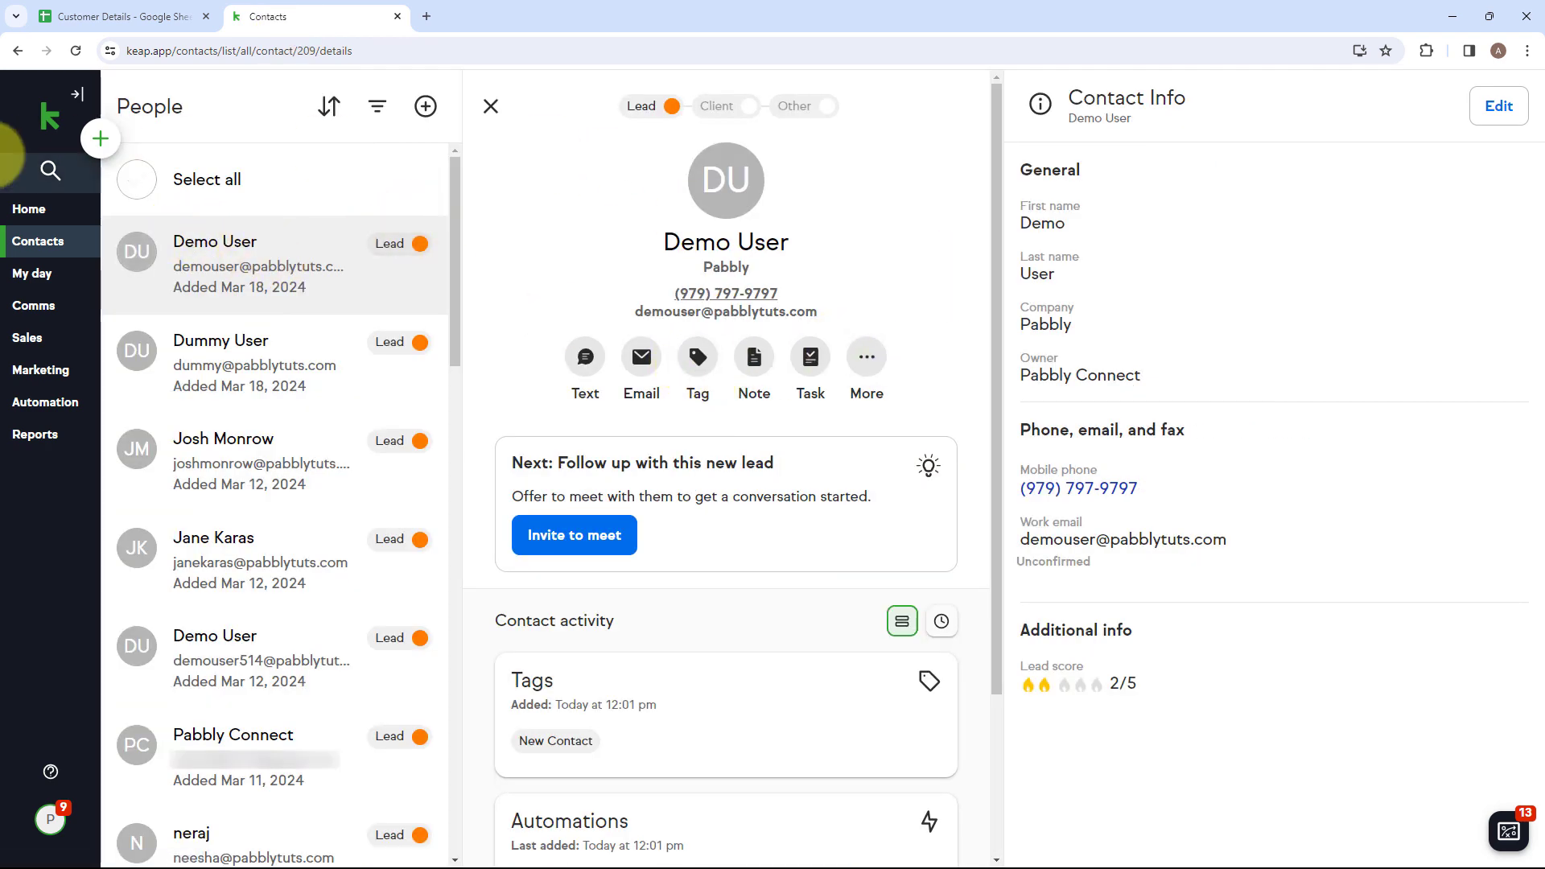
Examine the contact rows and their tags in the Customer Details Google Sheet and return to the Keap contacts page.
{"action": "left_click", "coordinate": [129, 16]}
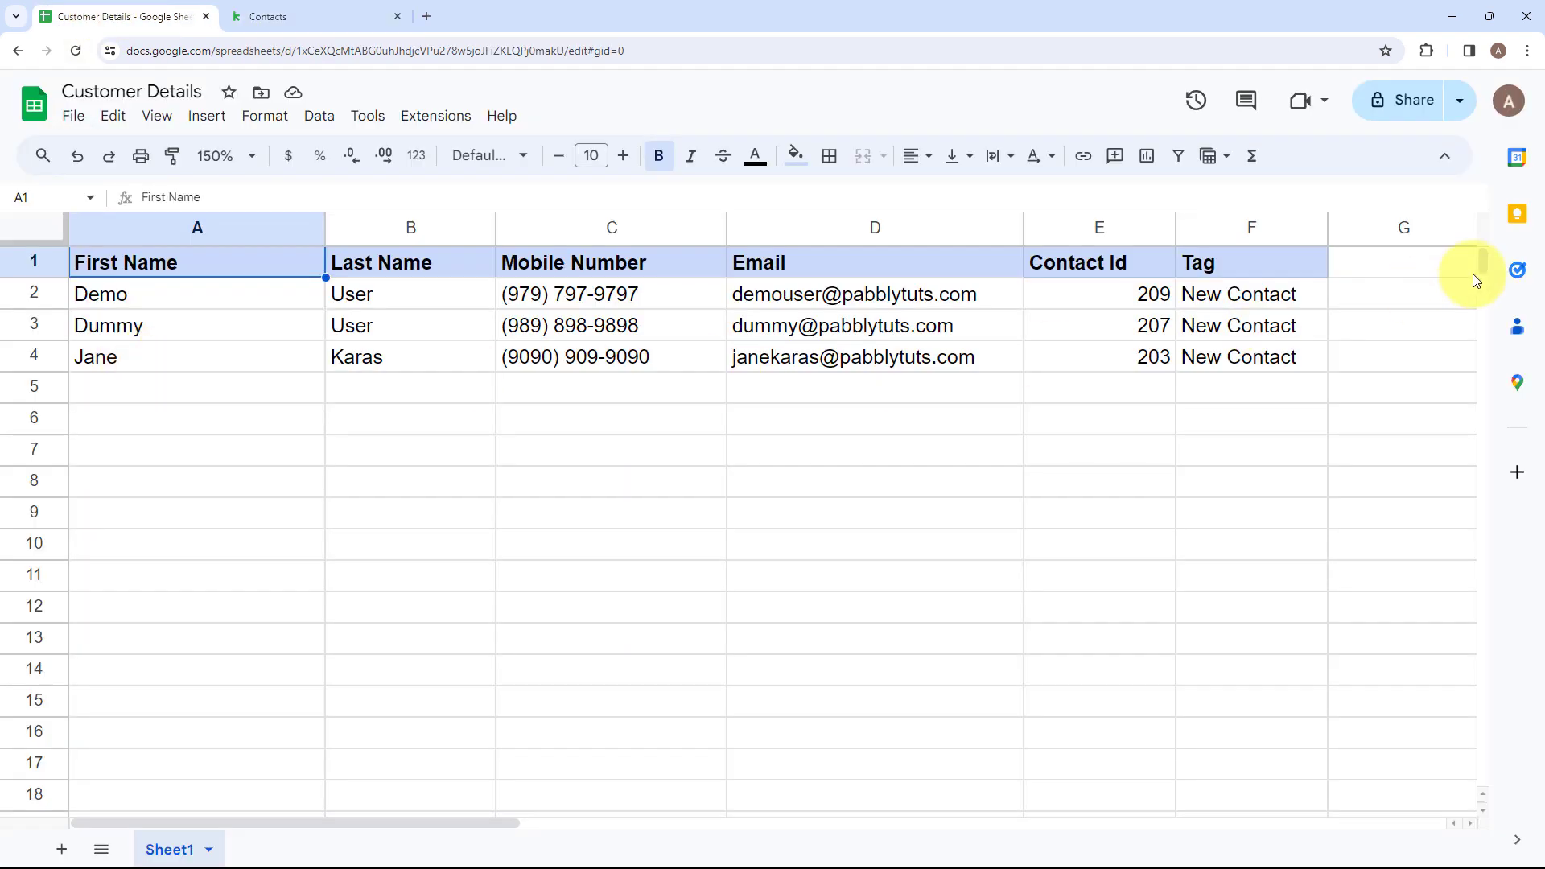
{"action": "left_click", "coordinate": [1275, 360]}
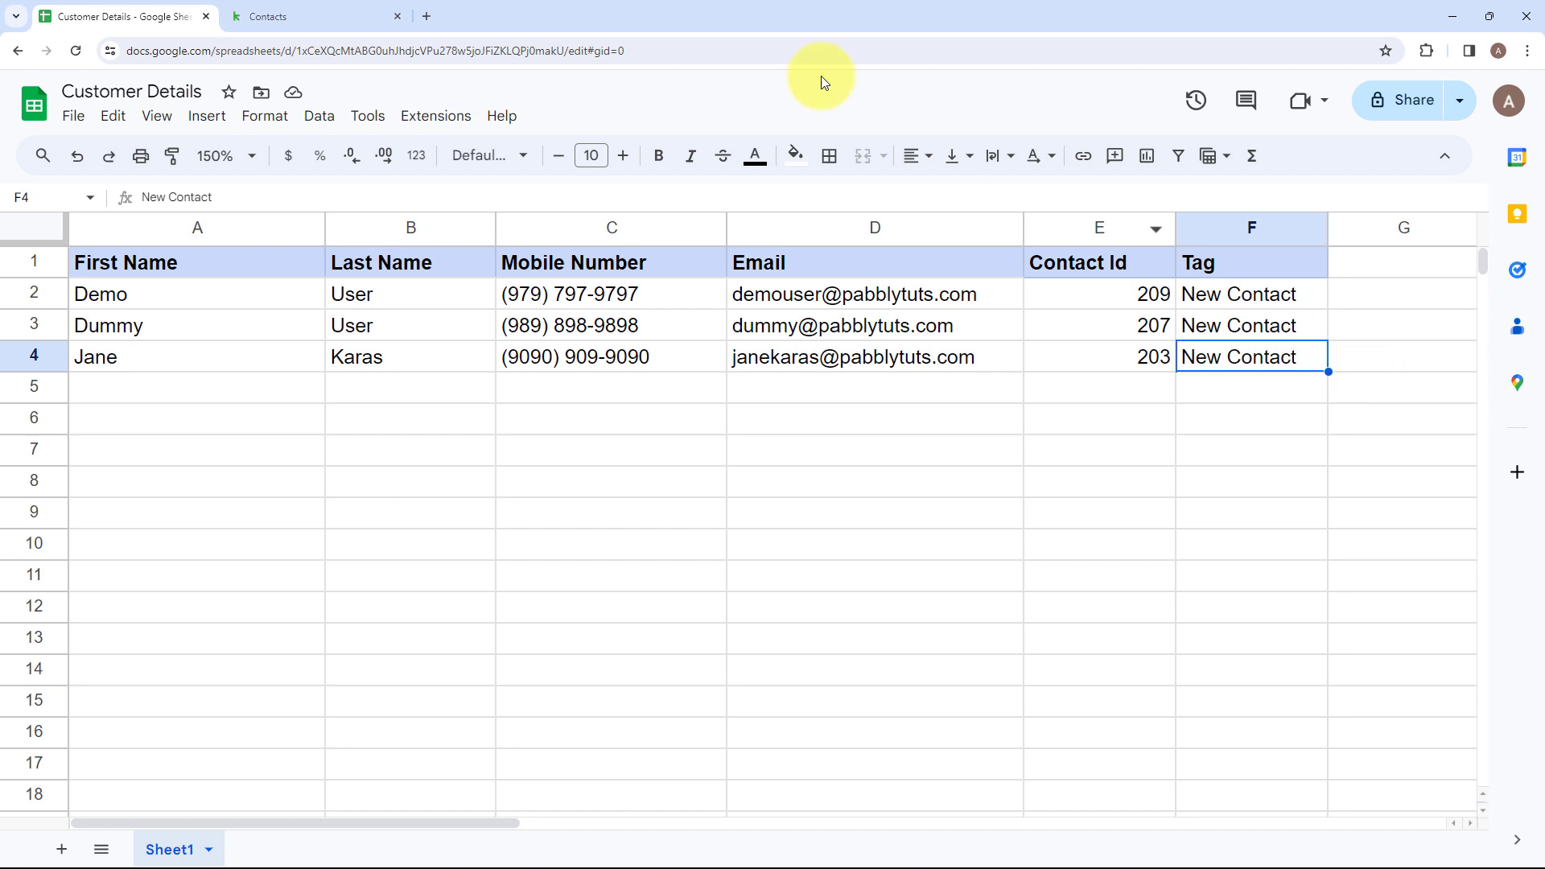
{"action": "left_click", "coordinate": [259, 16]}
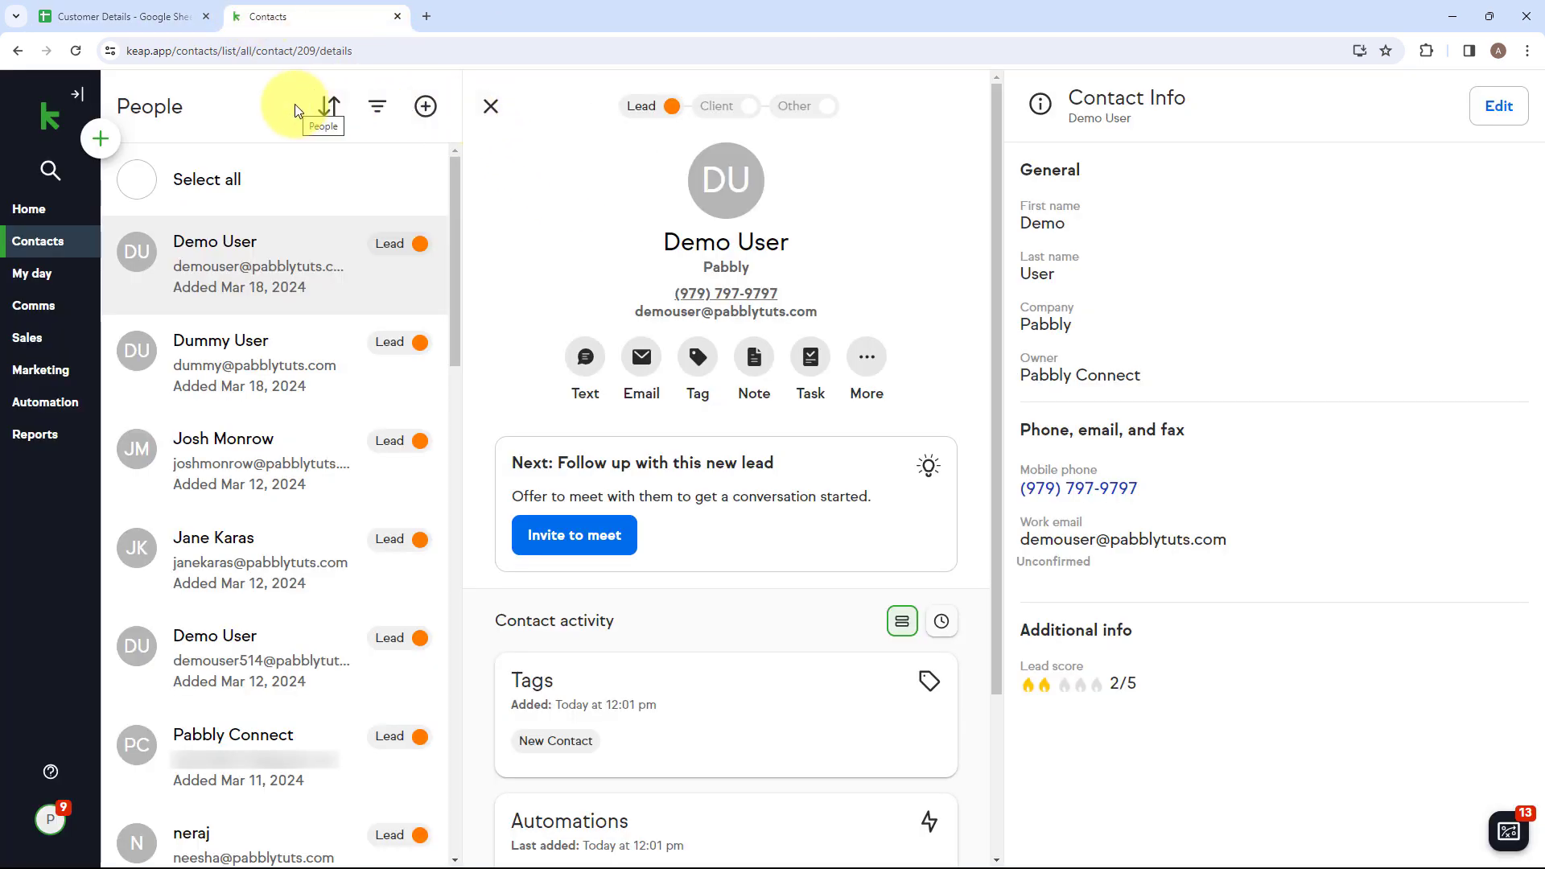
Open the Pabbly Connect website at pabbly.com/connect in a new browser tab.
{"action": "left_click", "coordinate": [424, 17]}
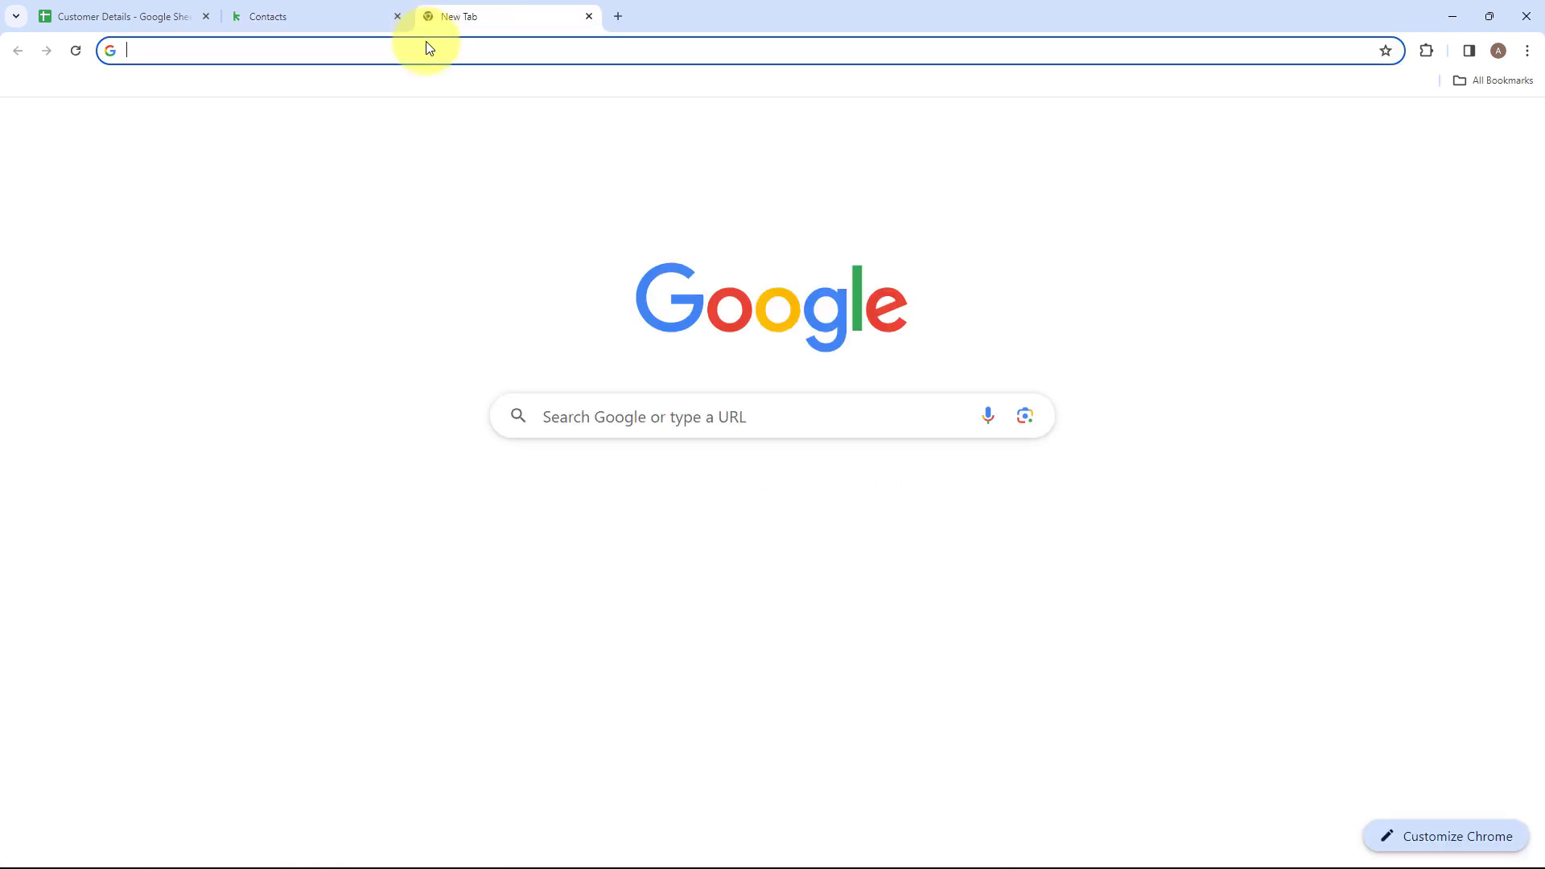
{"action": "left_click", "coordinate": [424, 51]}
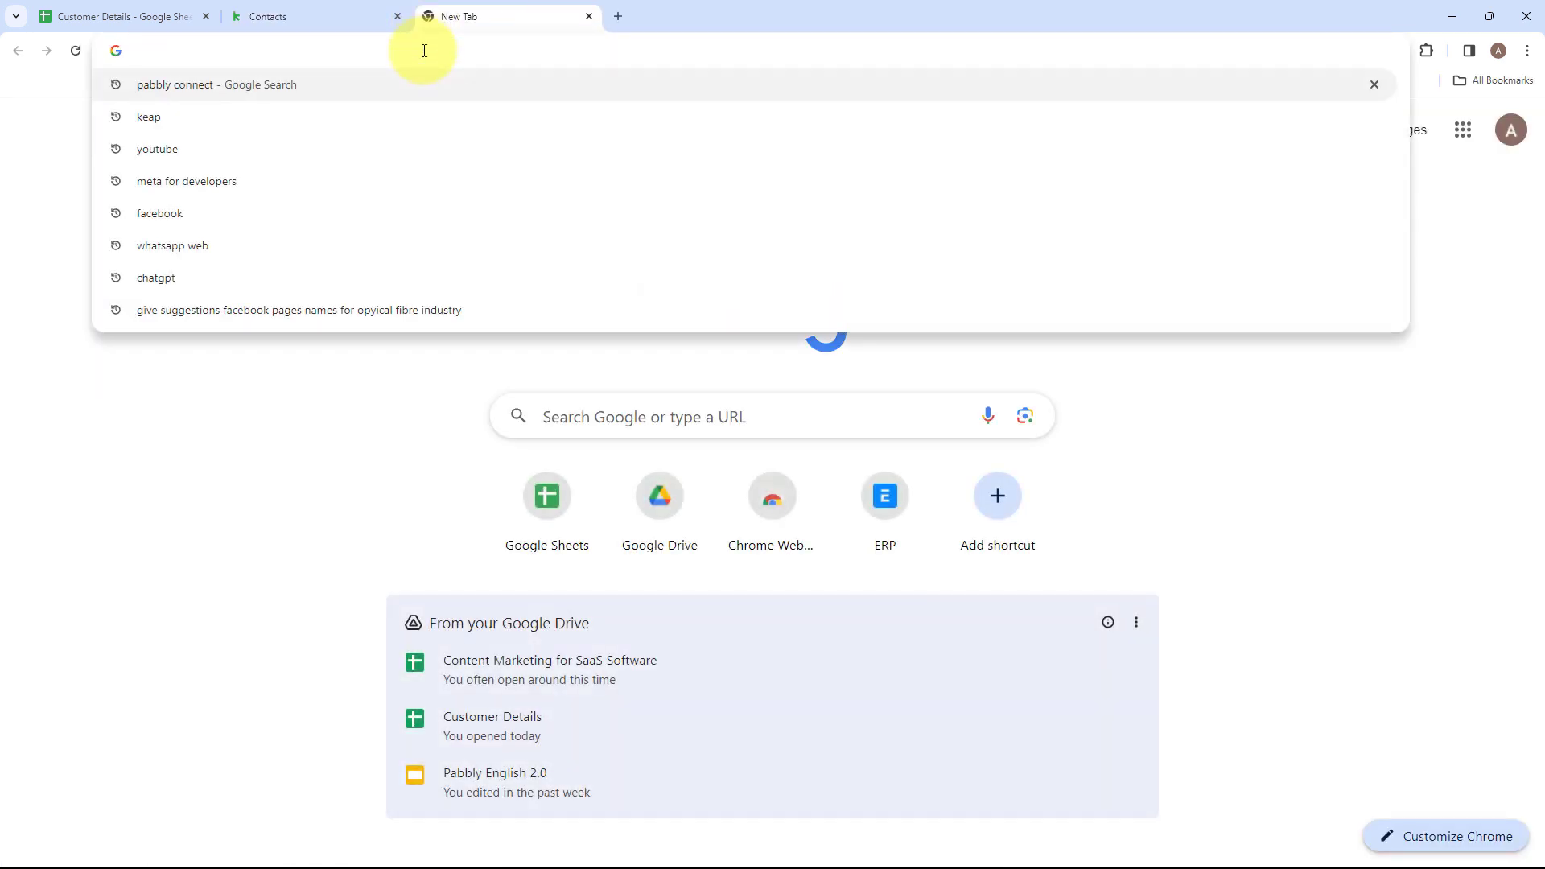
{"action": "type", "text": "pabbly"}
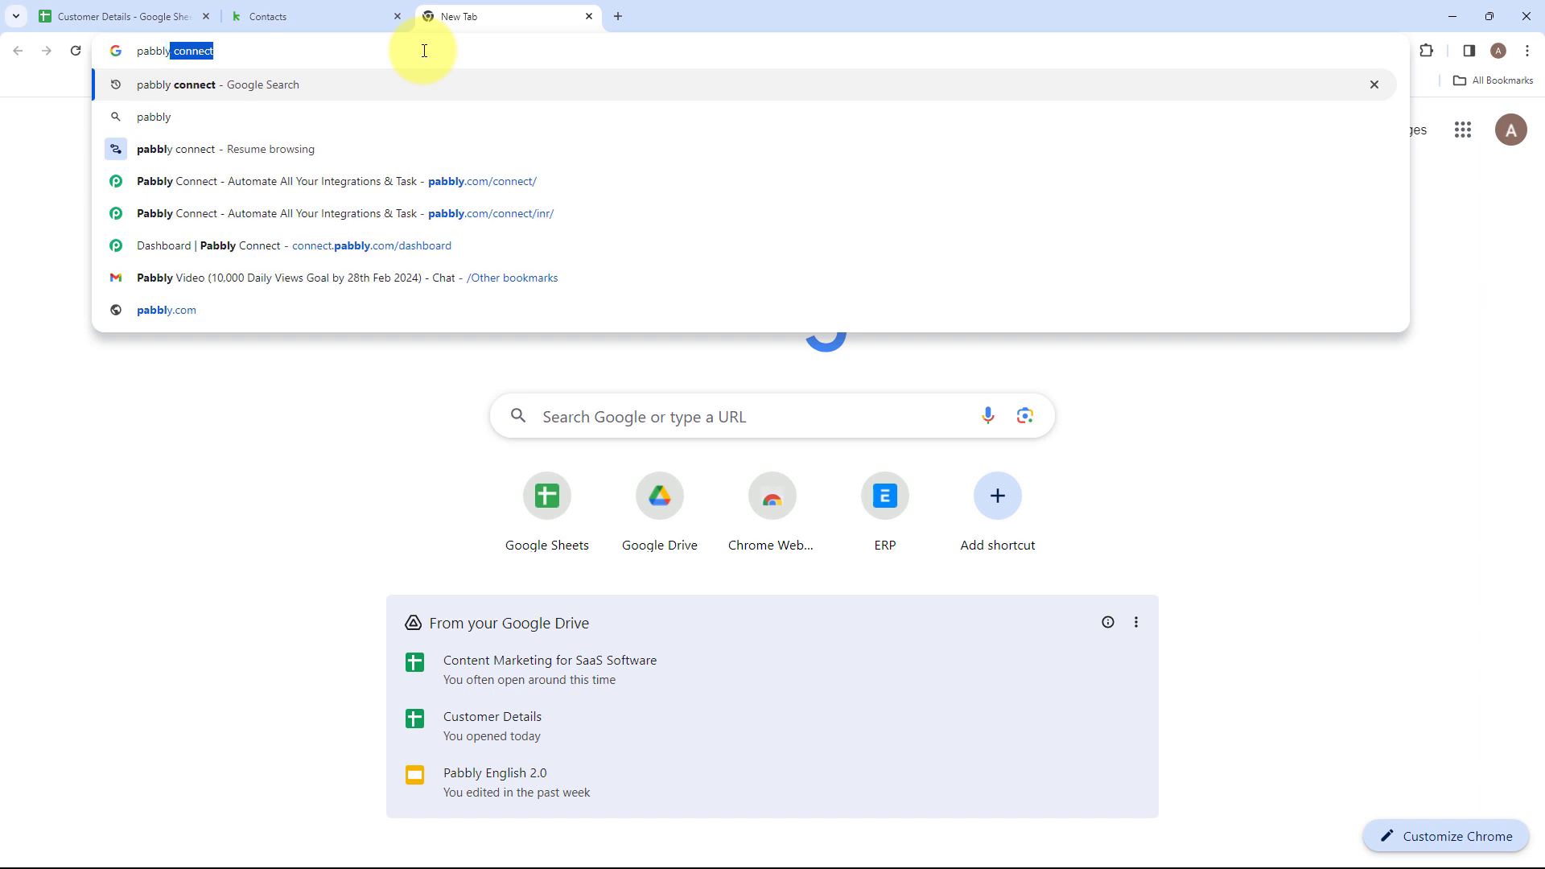
{"action": "type", "text": ".com/"}
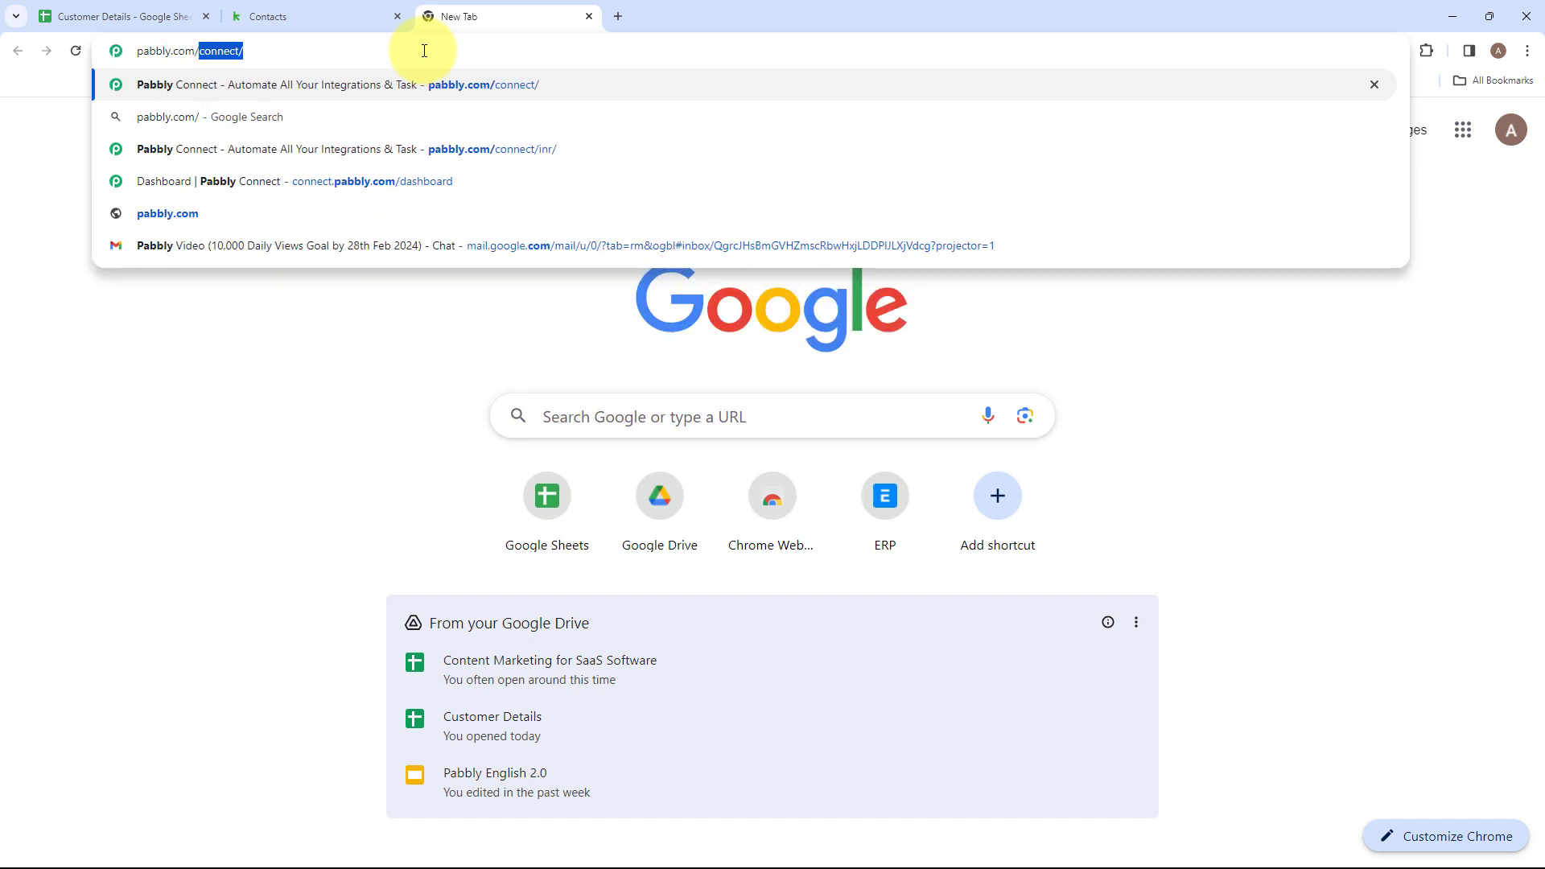
{"action": "type", "text": "conn"}
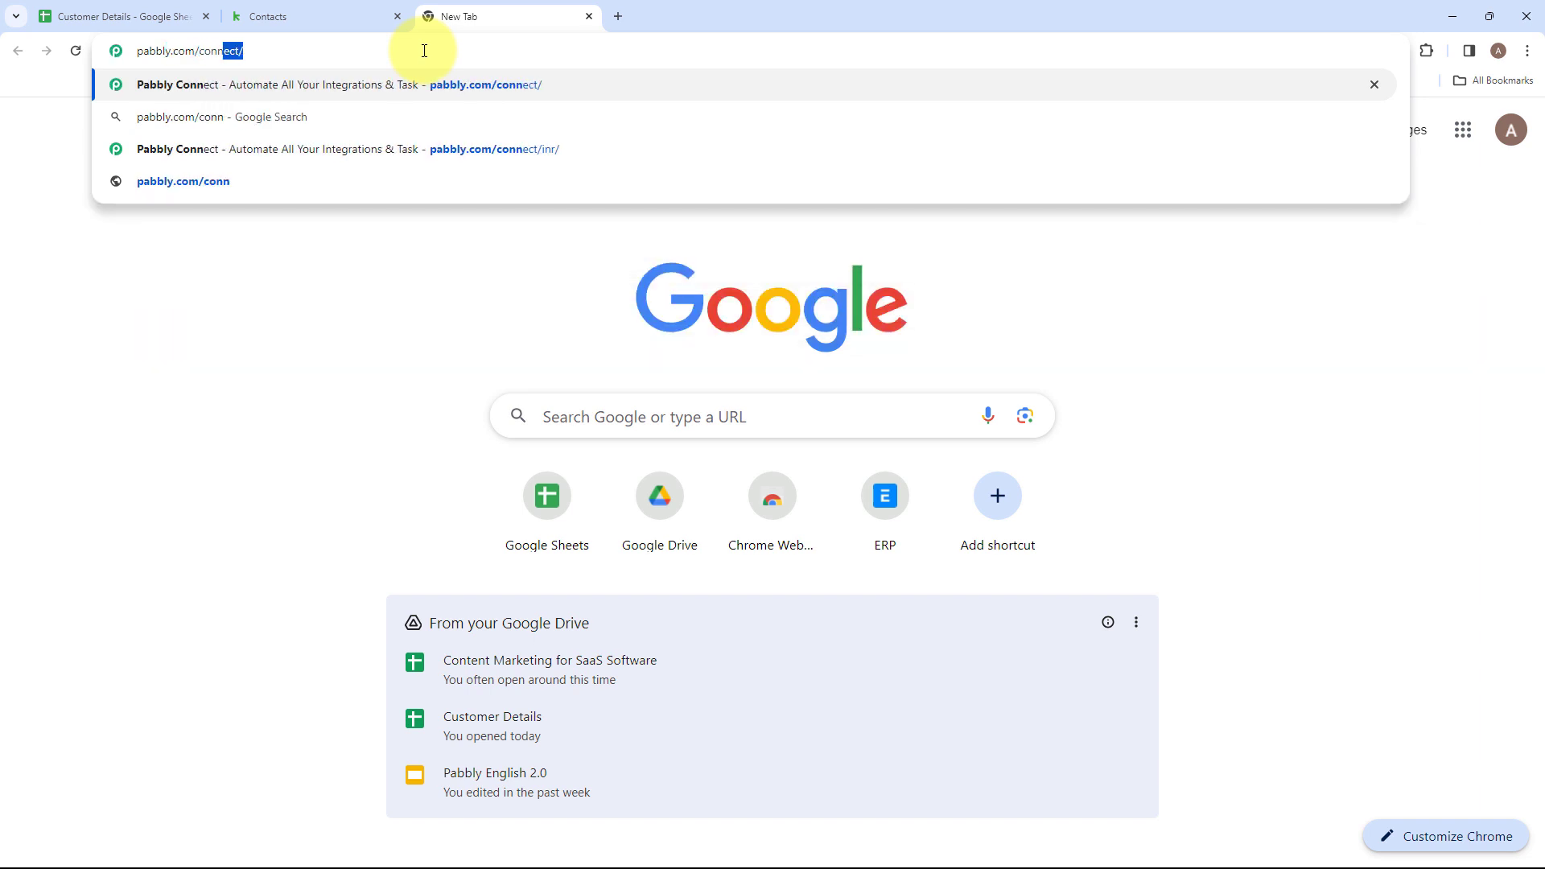
{"action": "key", "text": "Return"}
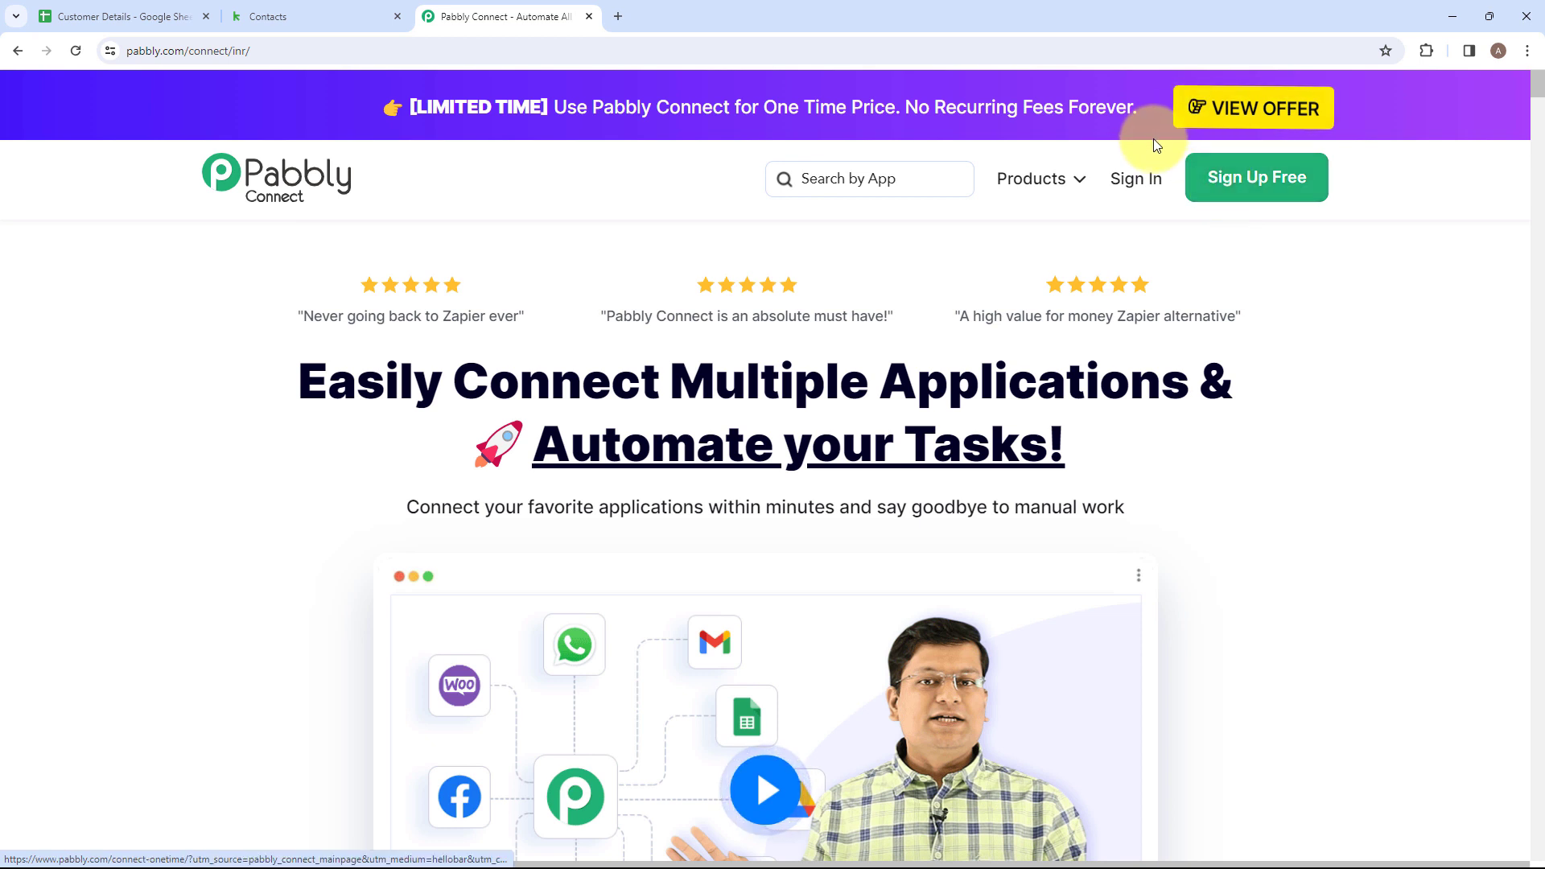
Sign in to the Pabbly account and access Pabbly Connect from the list of all Pabbly apps.
{"action": "left_click", "coordinate": [1131, 181]}
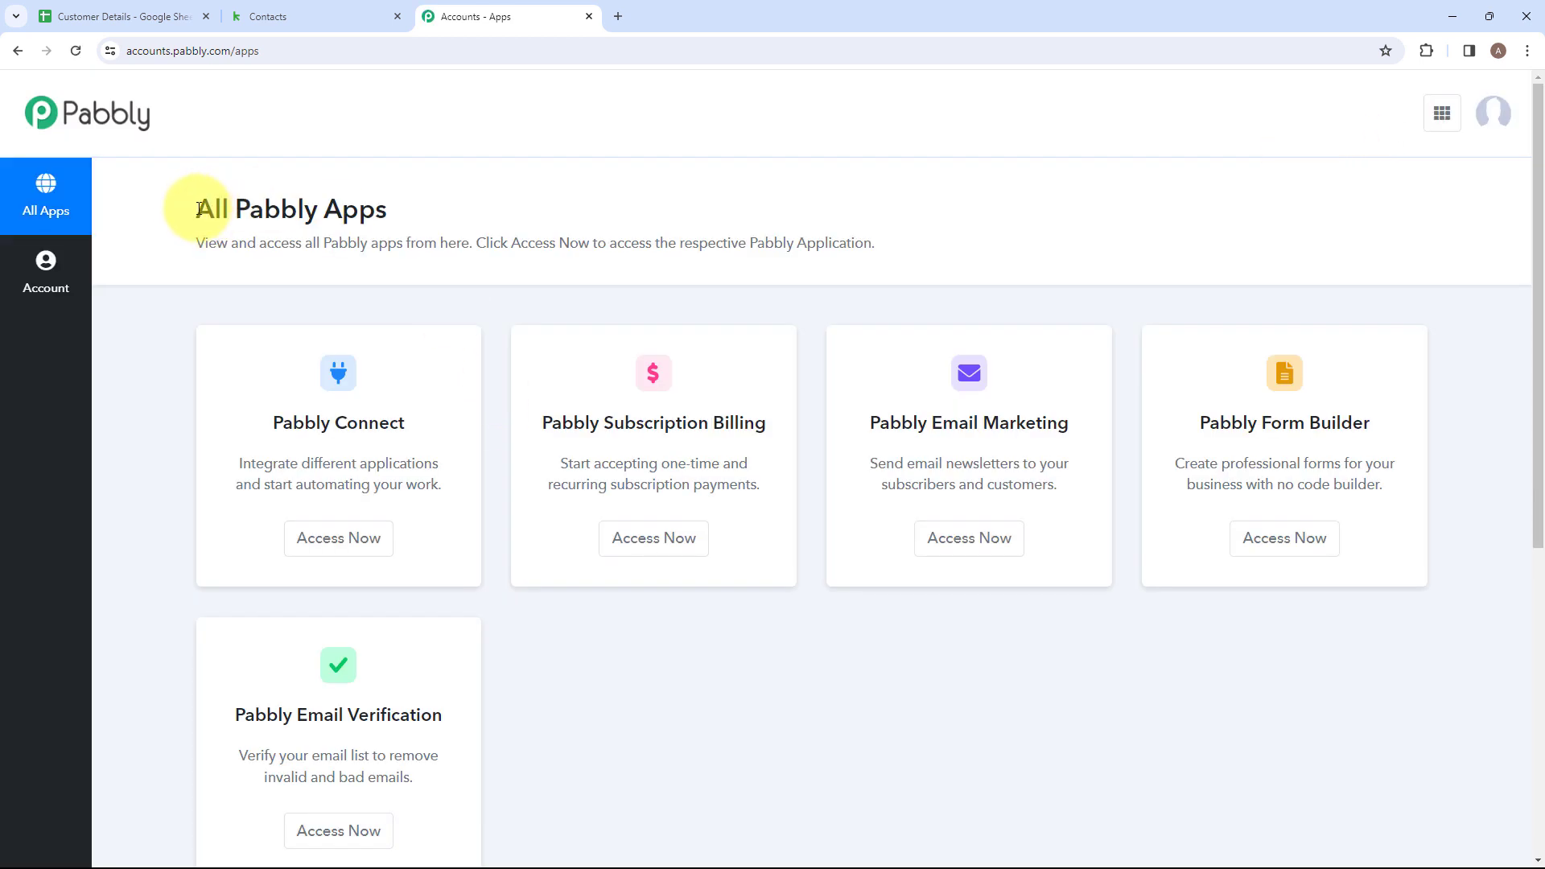
{"action": "left_click_drag", "start_coordinate": [199, 210], "coordinate": [404, 207]}
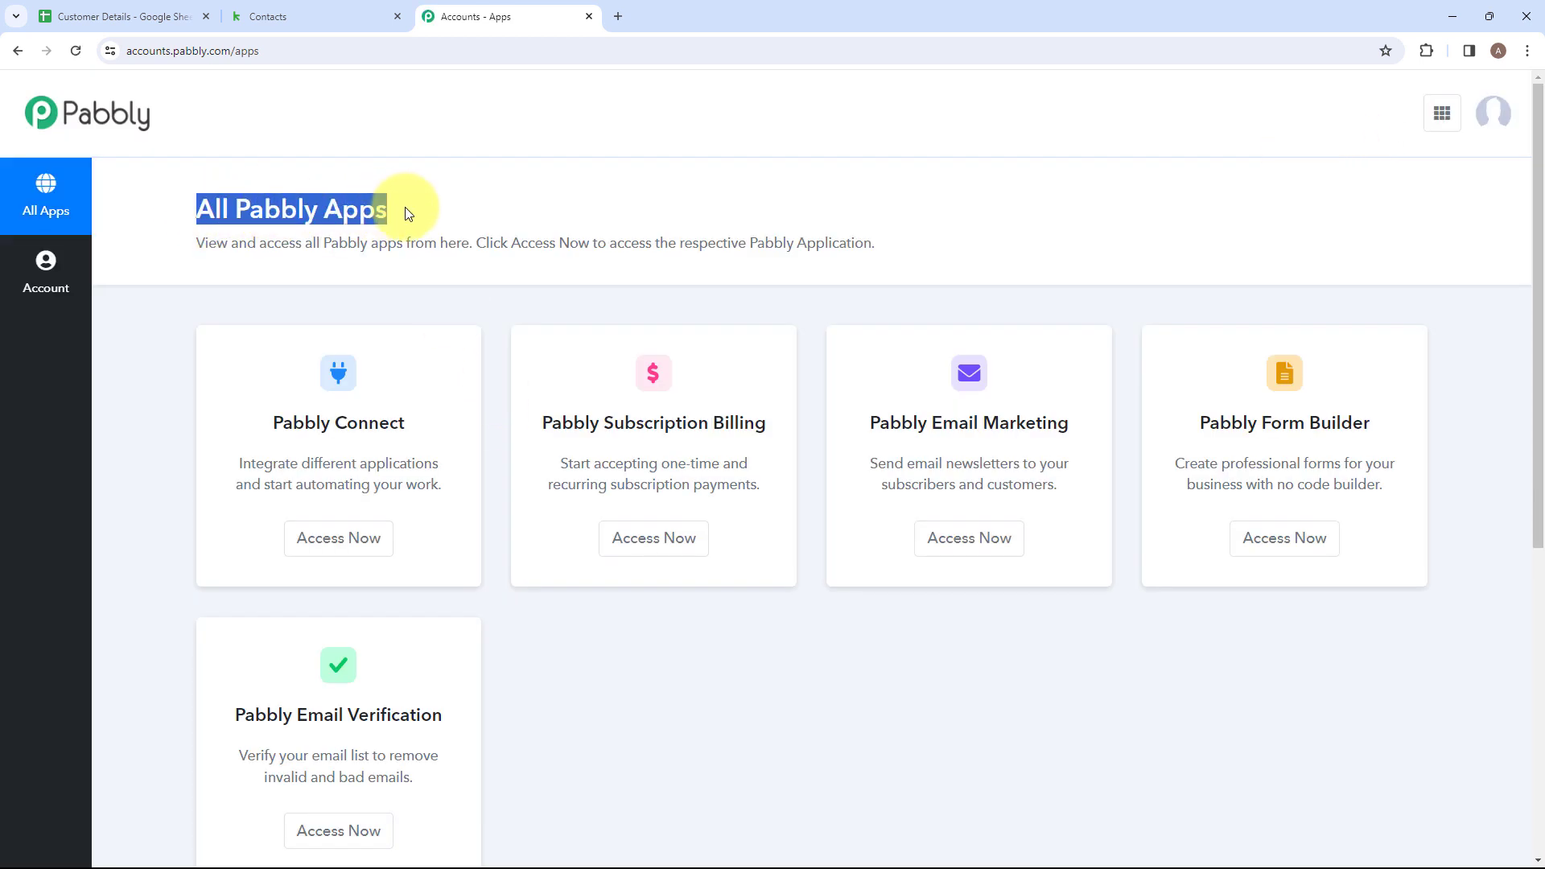
{"action": "left_click", "coordinate": [415, 207]}
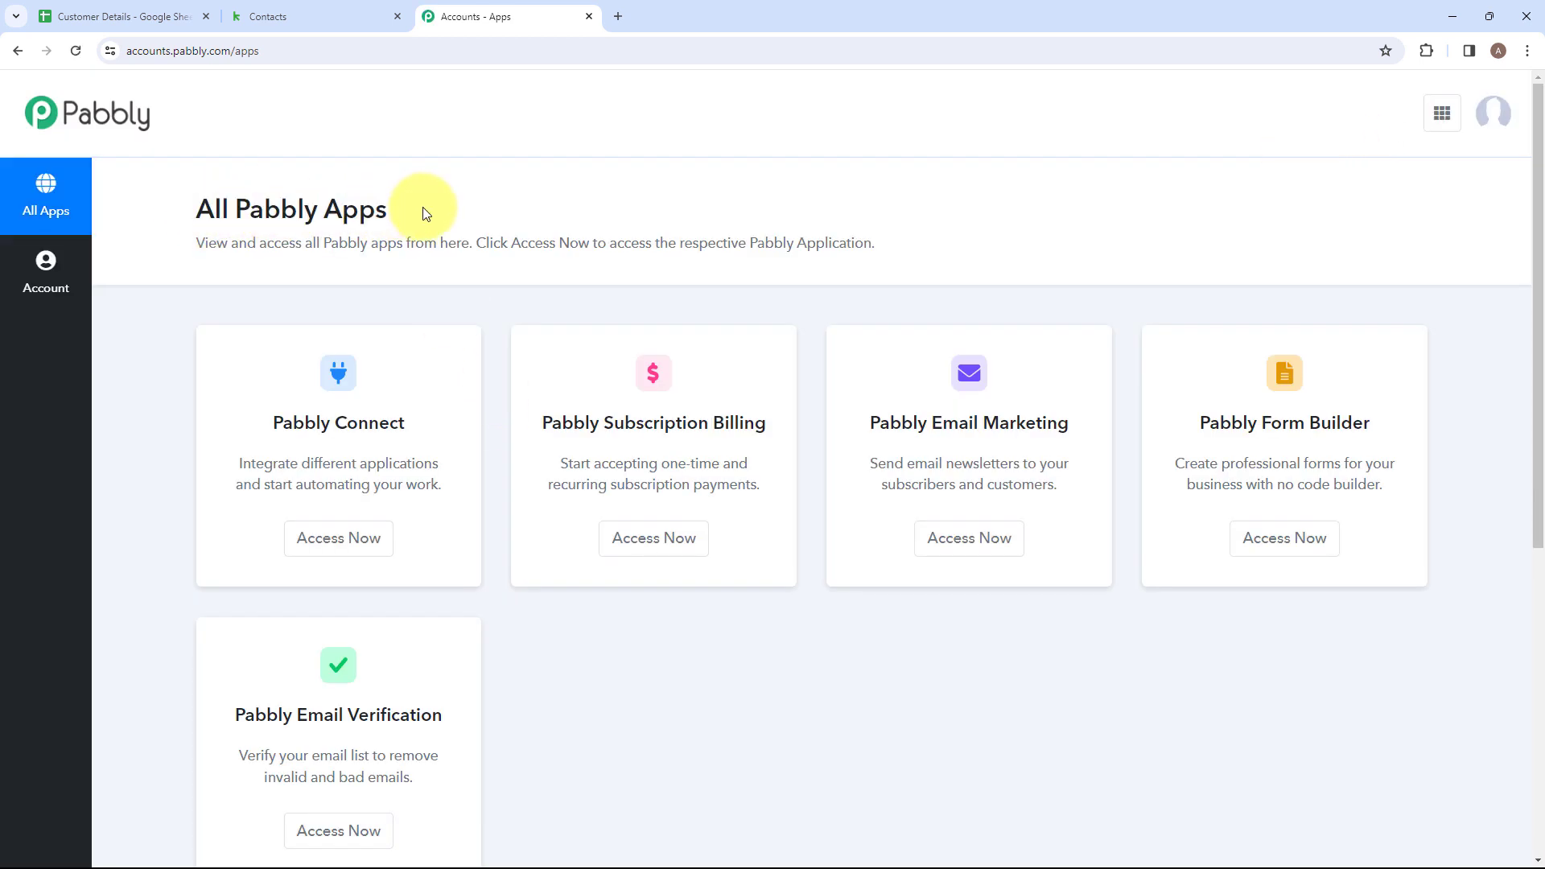
{"action": "left_click", "coordinate": [340, 547]}
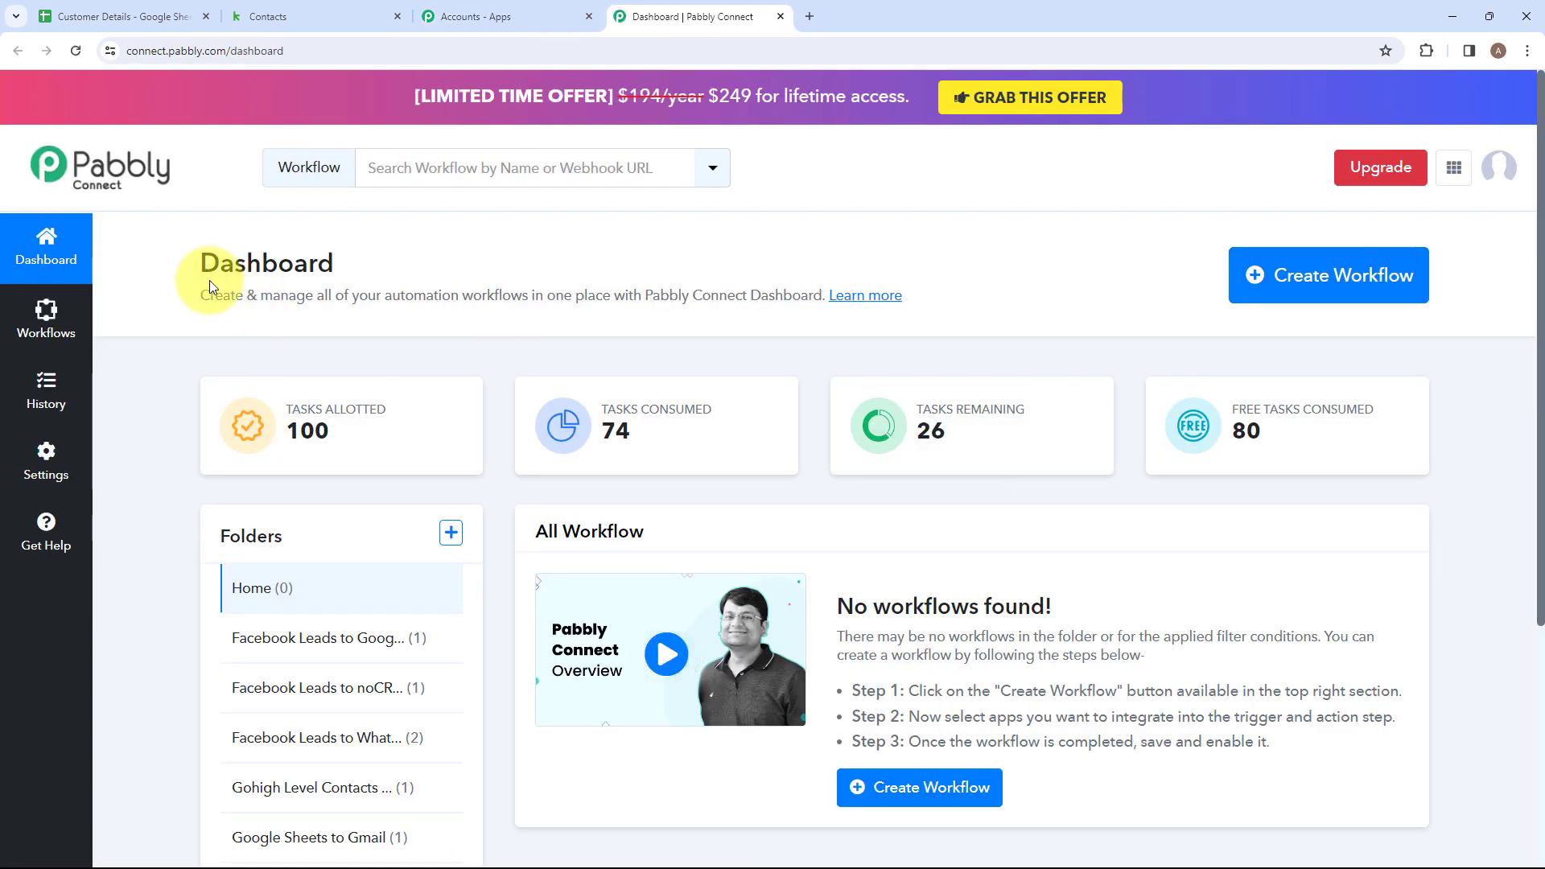
Create a folder named "Tagged Keap Contact" on the dashboard and open it in the folder list.
{"action": "left_click_drag", "start_coordinate": [225, 259], "coordinate": [362, 255]}
{"action": "left_click", "coordinate": [379, 258]}
{"action": "scroll", "coordinate": [398, 282], "scroll_direction": "down", "scroll_amount": 2}
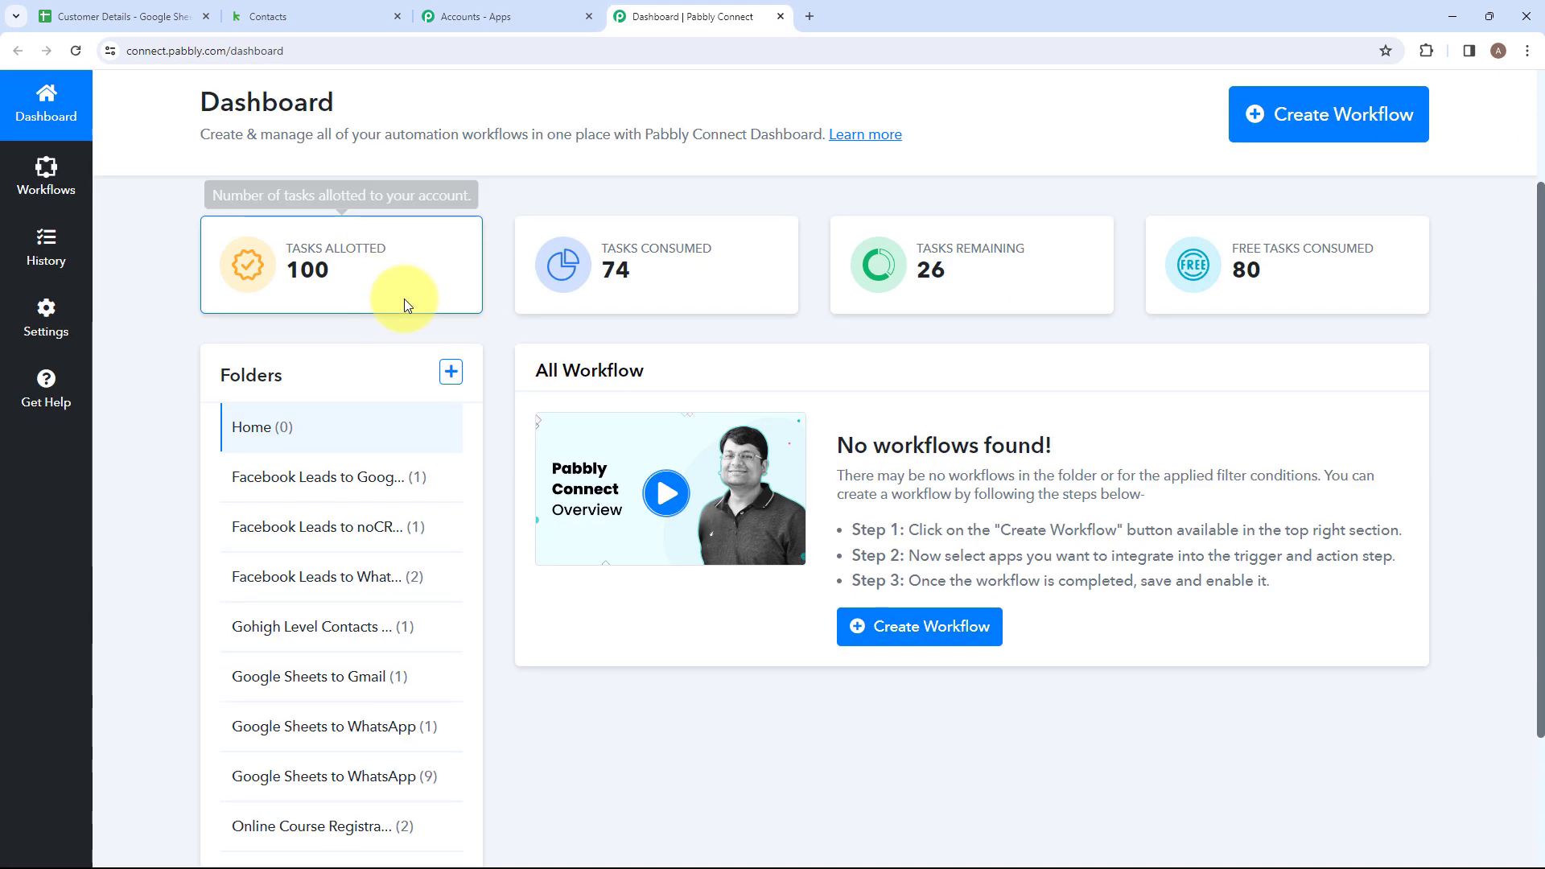
{"action": "left_click", "coordinate": [455, 389]}
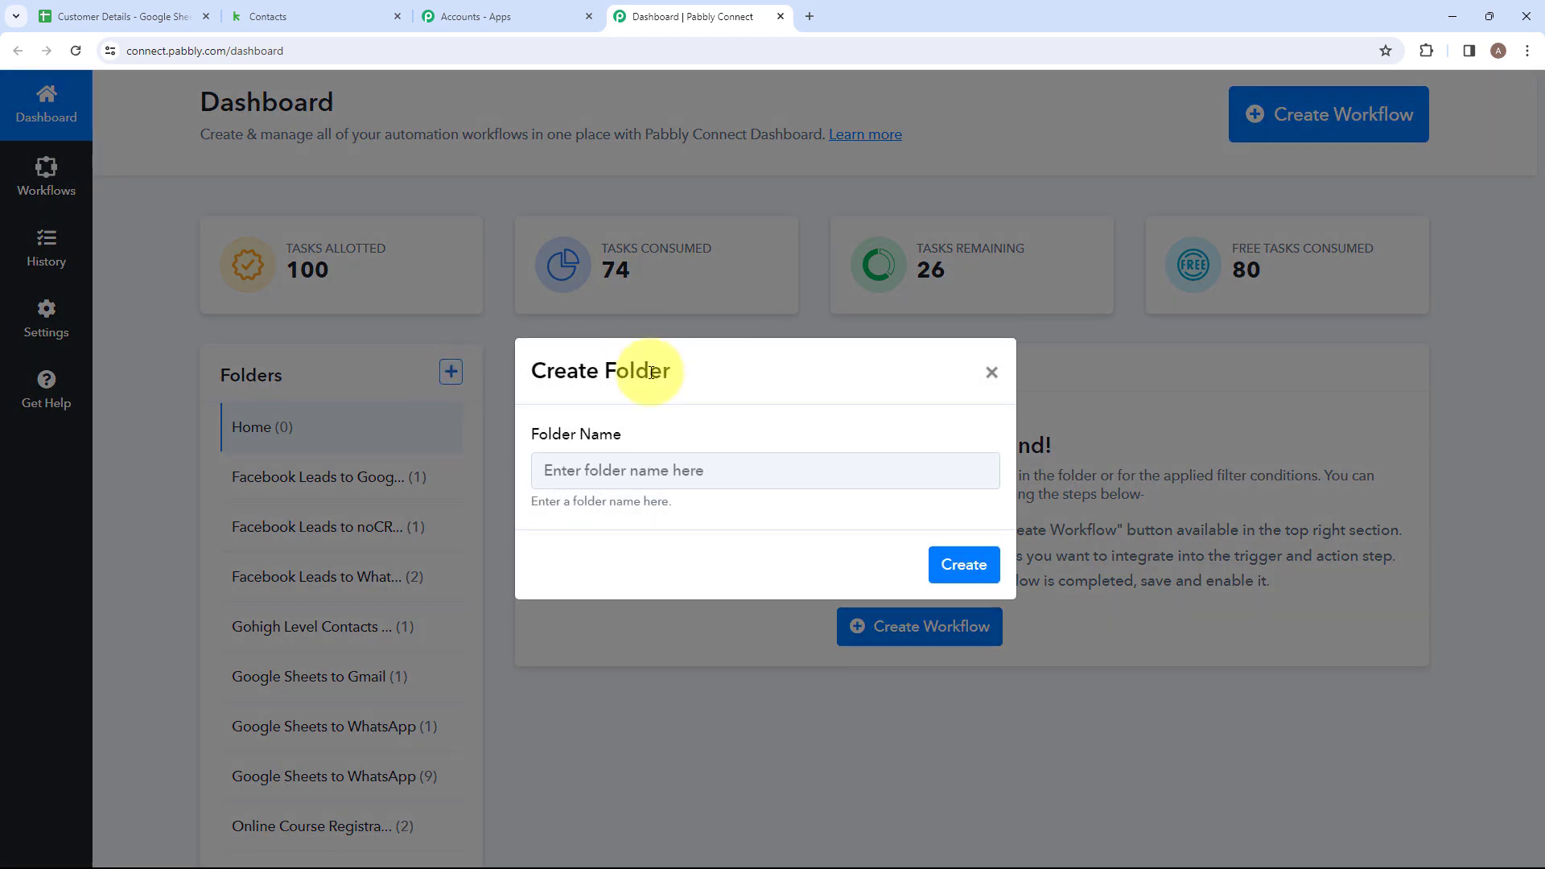
{"action": "left_click", "coordinate": [677, 477]}
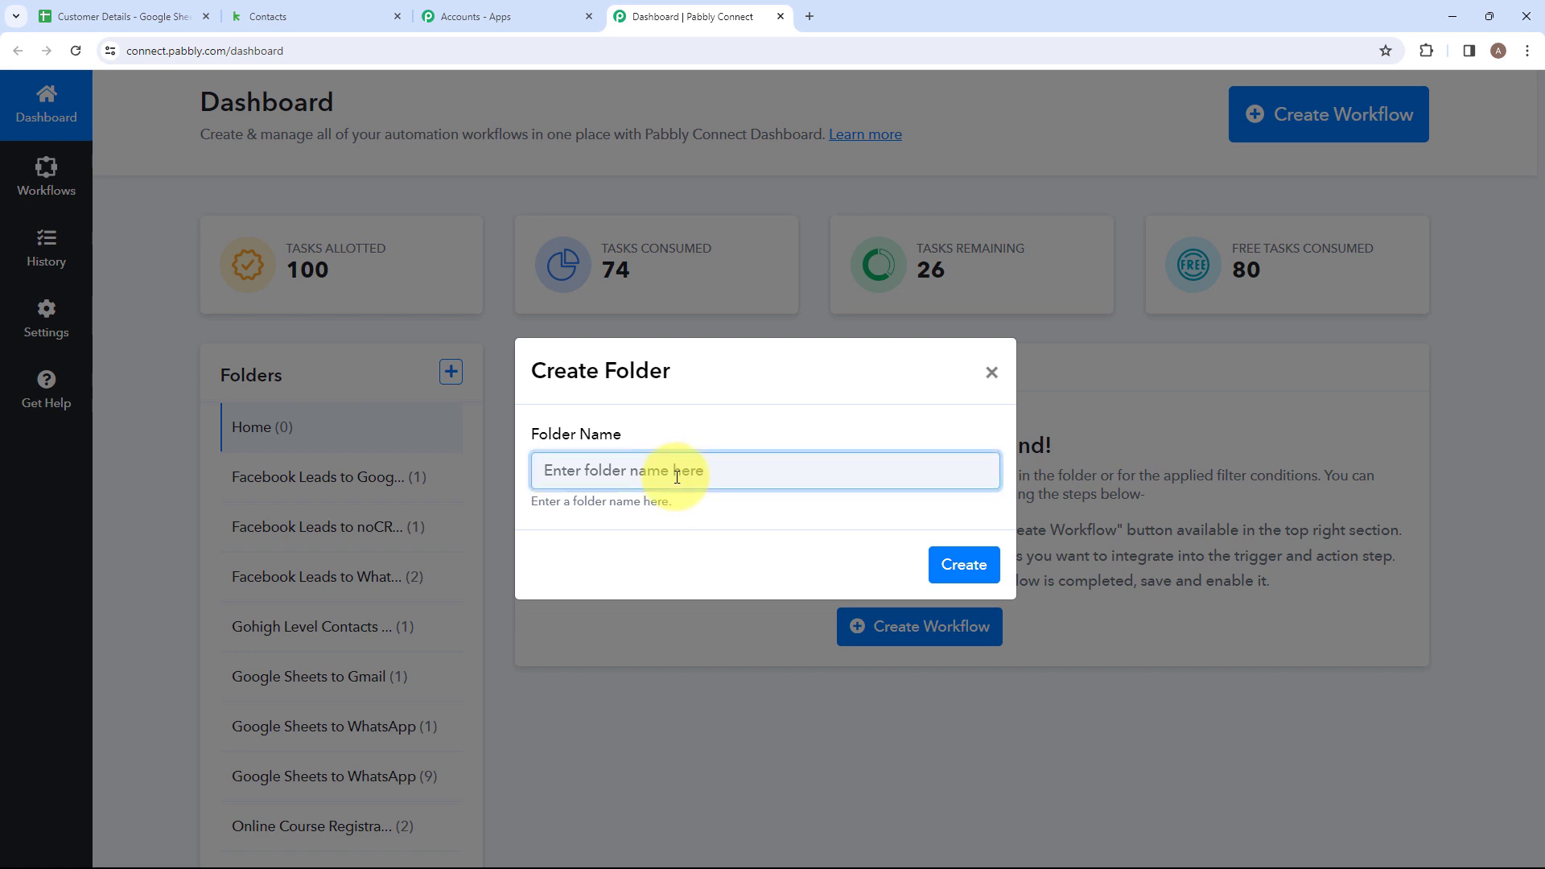
{"action": "key", "text": "Caps_Lock"}
{"action": "type", "text": "Tagged Keap Contact"}
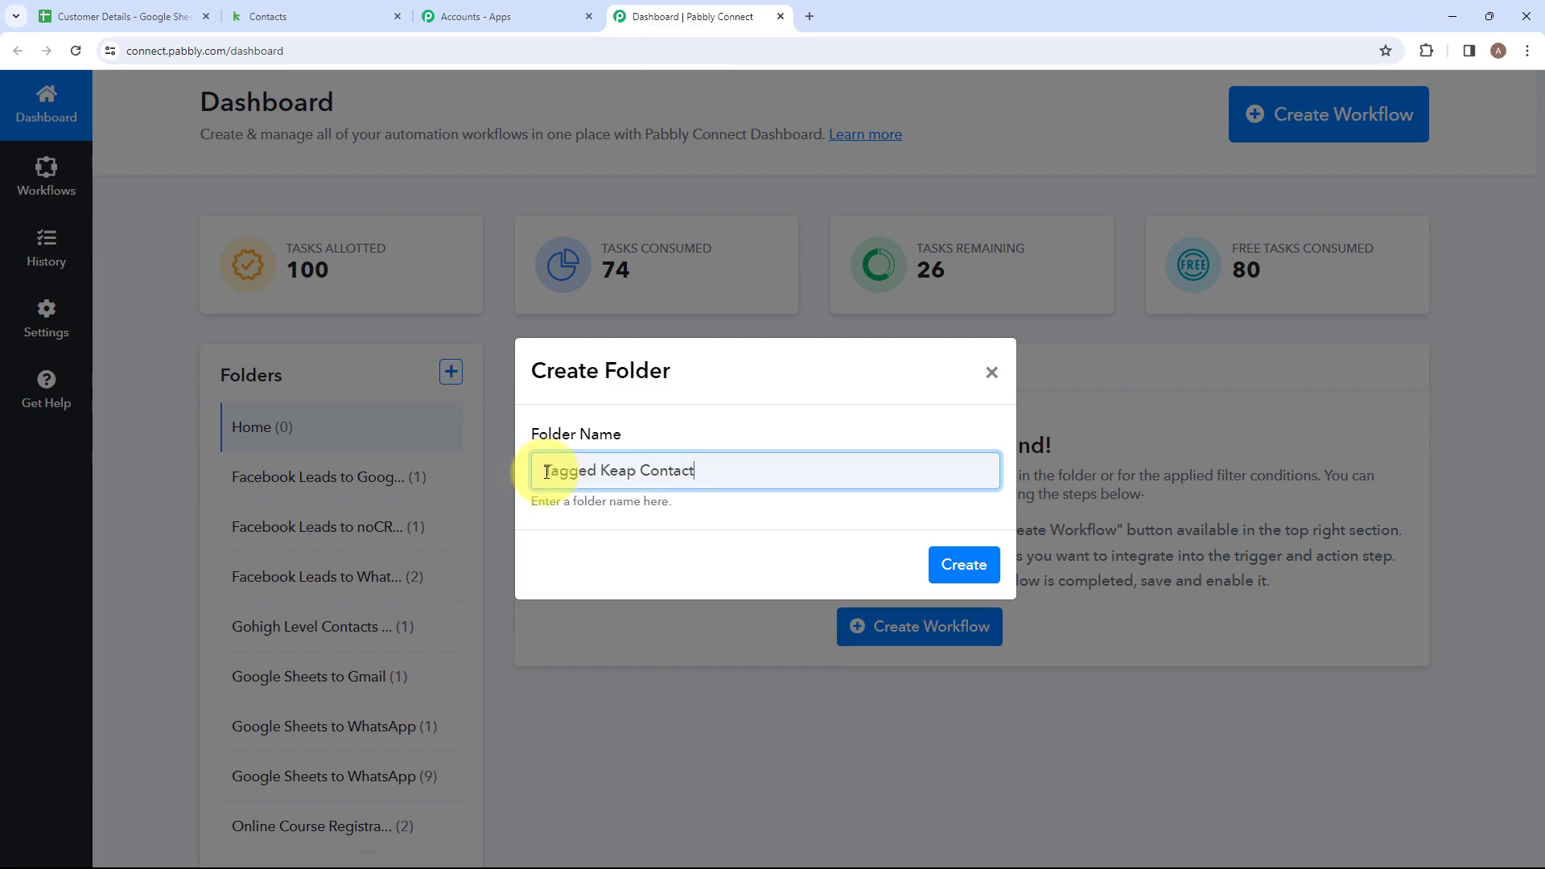
{"action": "left_click_drag", "start_coordinate": [542, 469], "coordinate": [714, 469]}
{"action": "left_click", "coordinate": [714, 471]}
{"action": "left_click", "coordinate": [963, 567]}
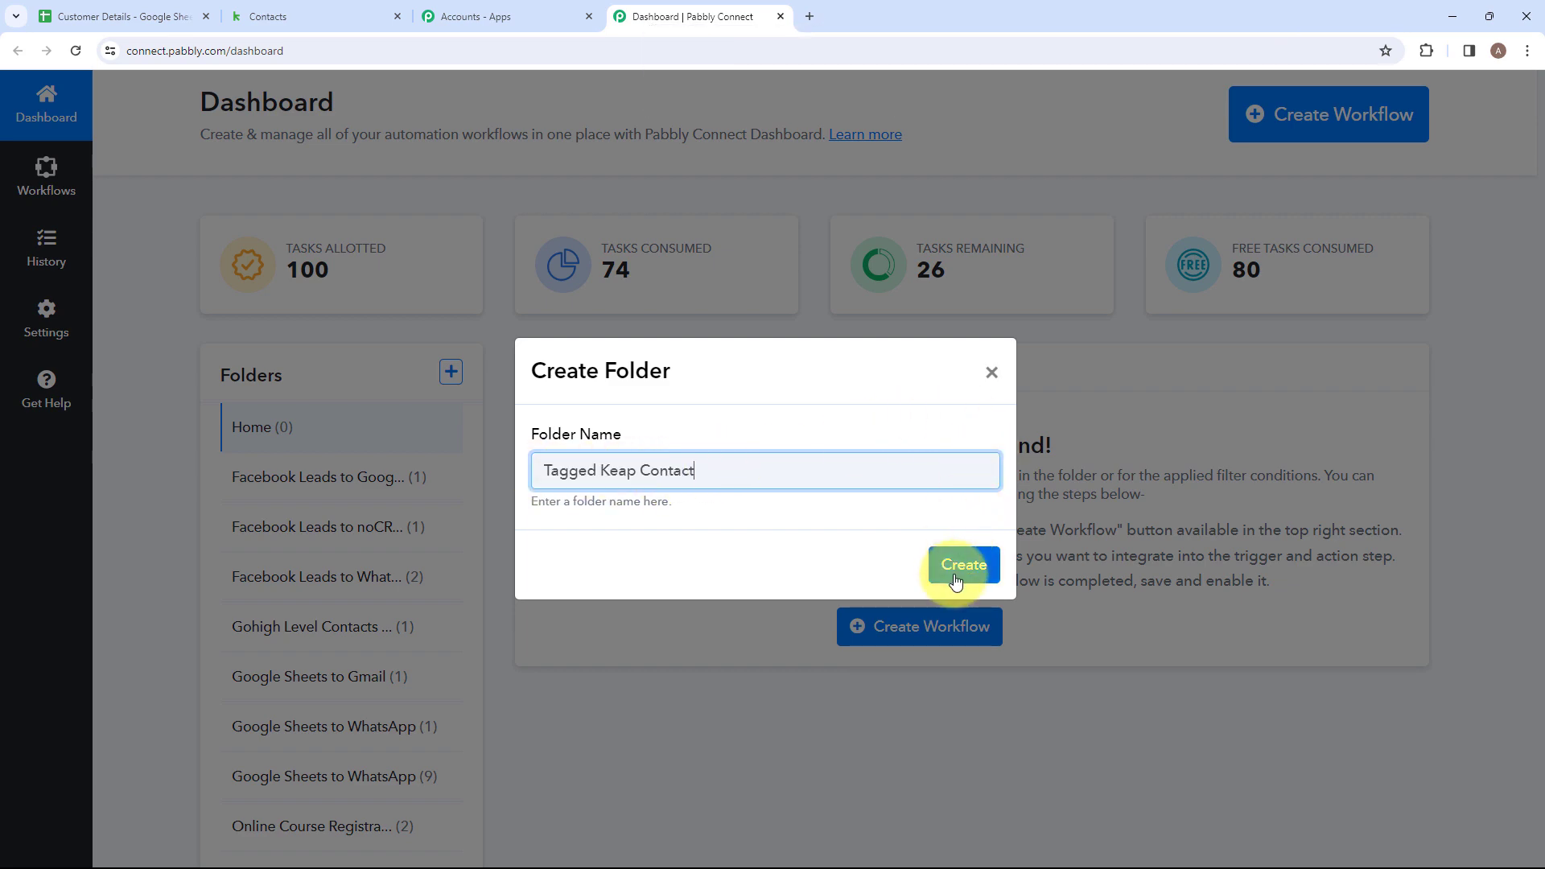
{"action": "scroll", "coordinate": [340, 618], "scroll_direction": "down", "scroll_amount": 2}
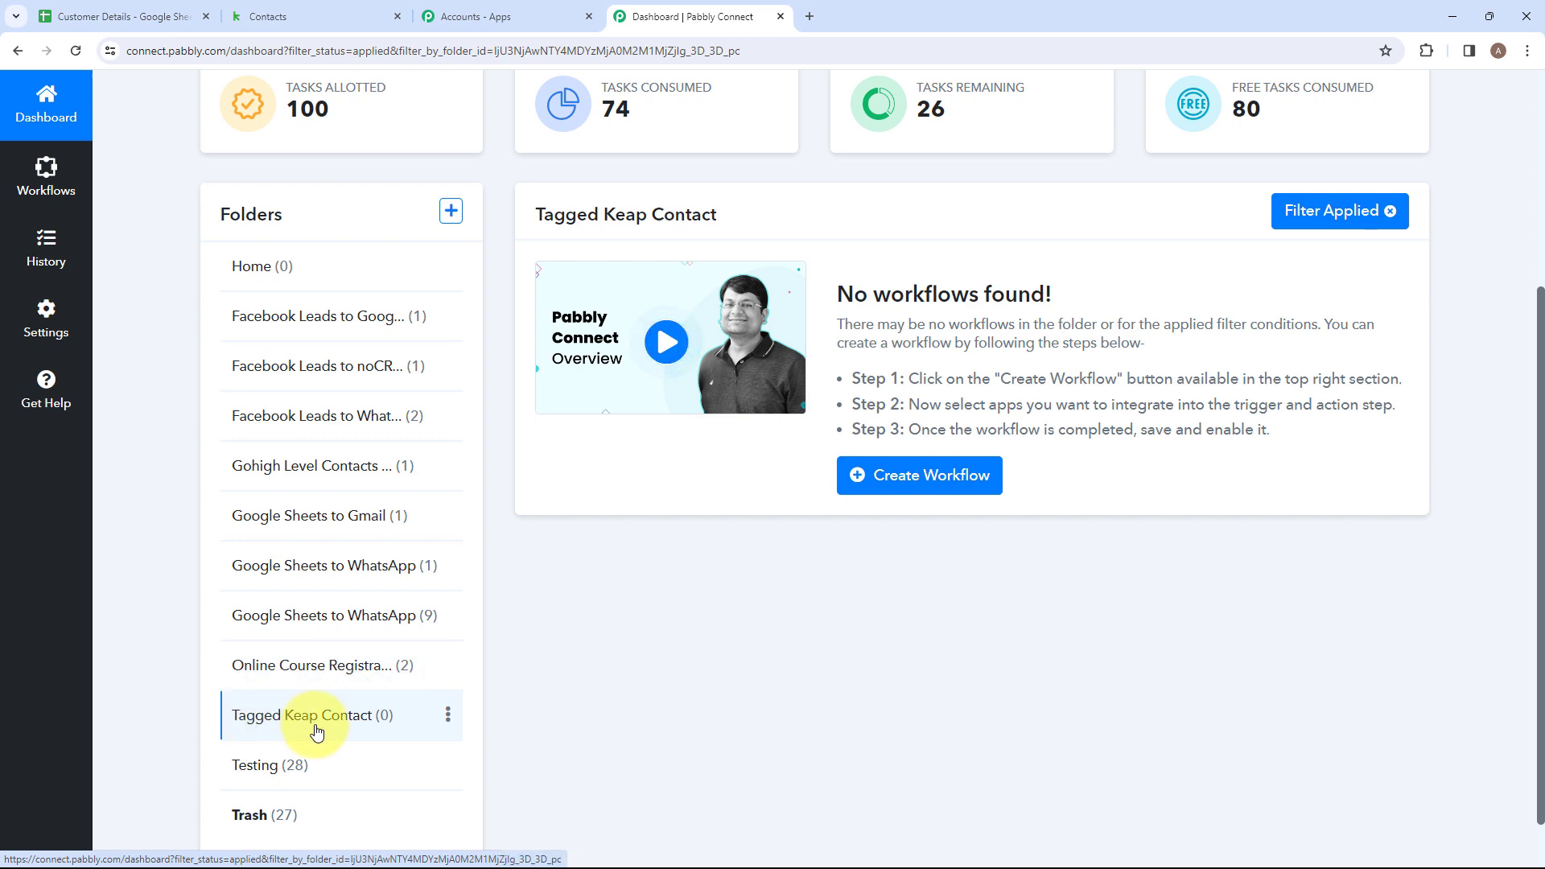
Create a workflow named "Update Google Sheets Row for Tagged Keap Contact" in the Tagged Keap Contact folder.
{"action": "scroll", "coordinate": [316, 731], "scroll_direction": "up", "scroll_amount": 4}
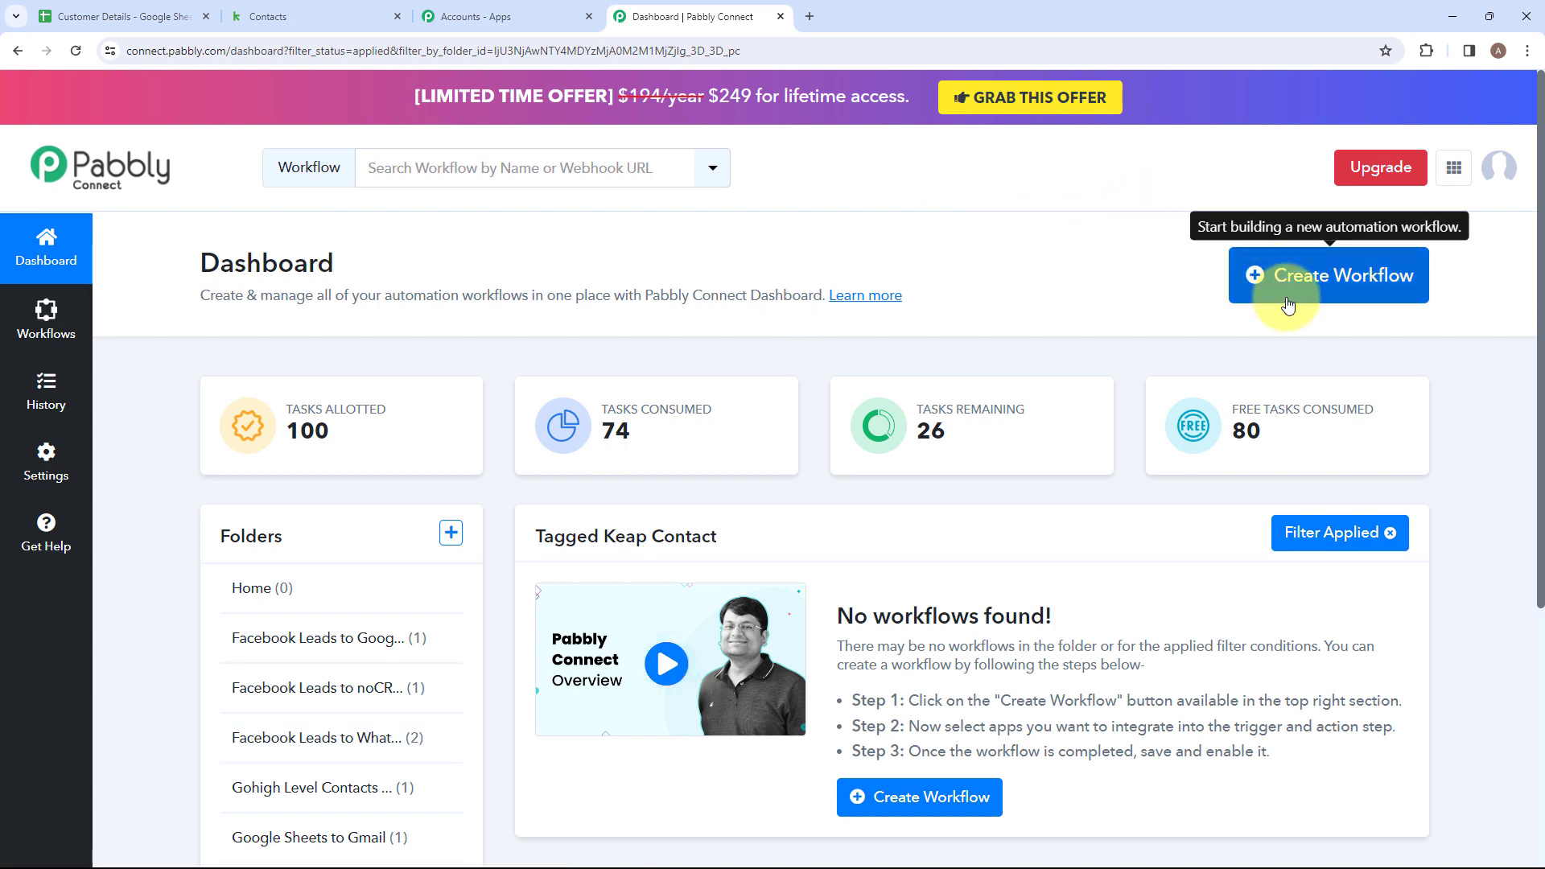
{"action": "left_click", "coordinate": [1324, 266]}
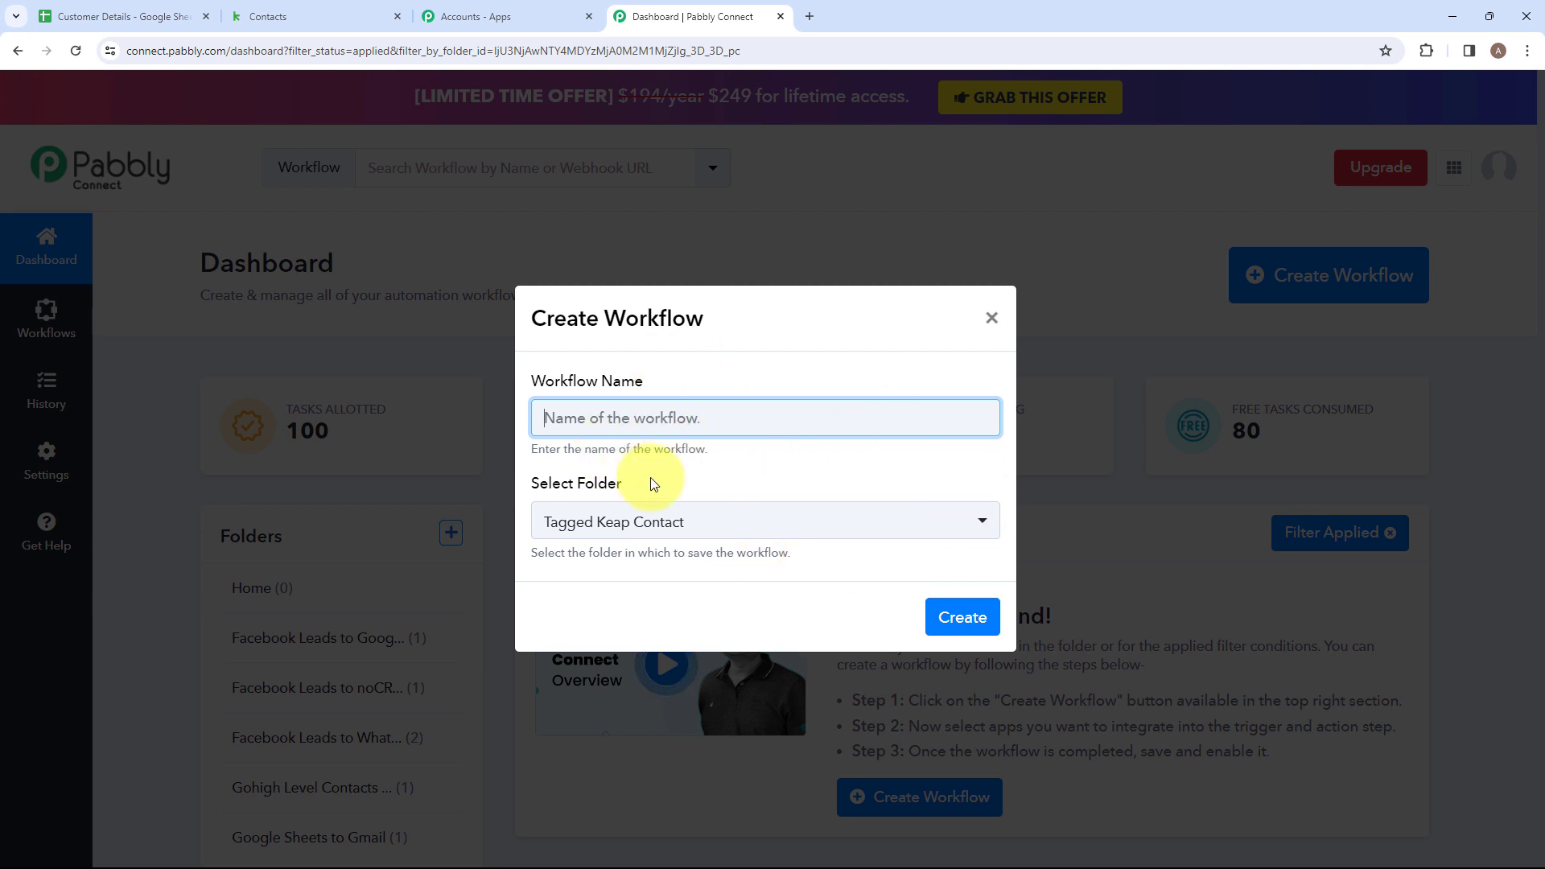
{"action": "key", "text": "Caps_Lock"}
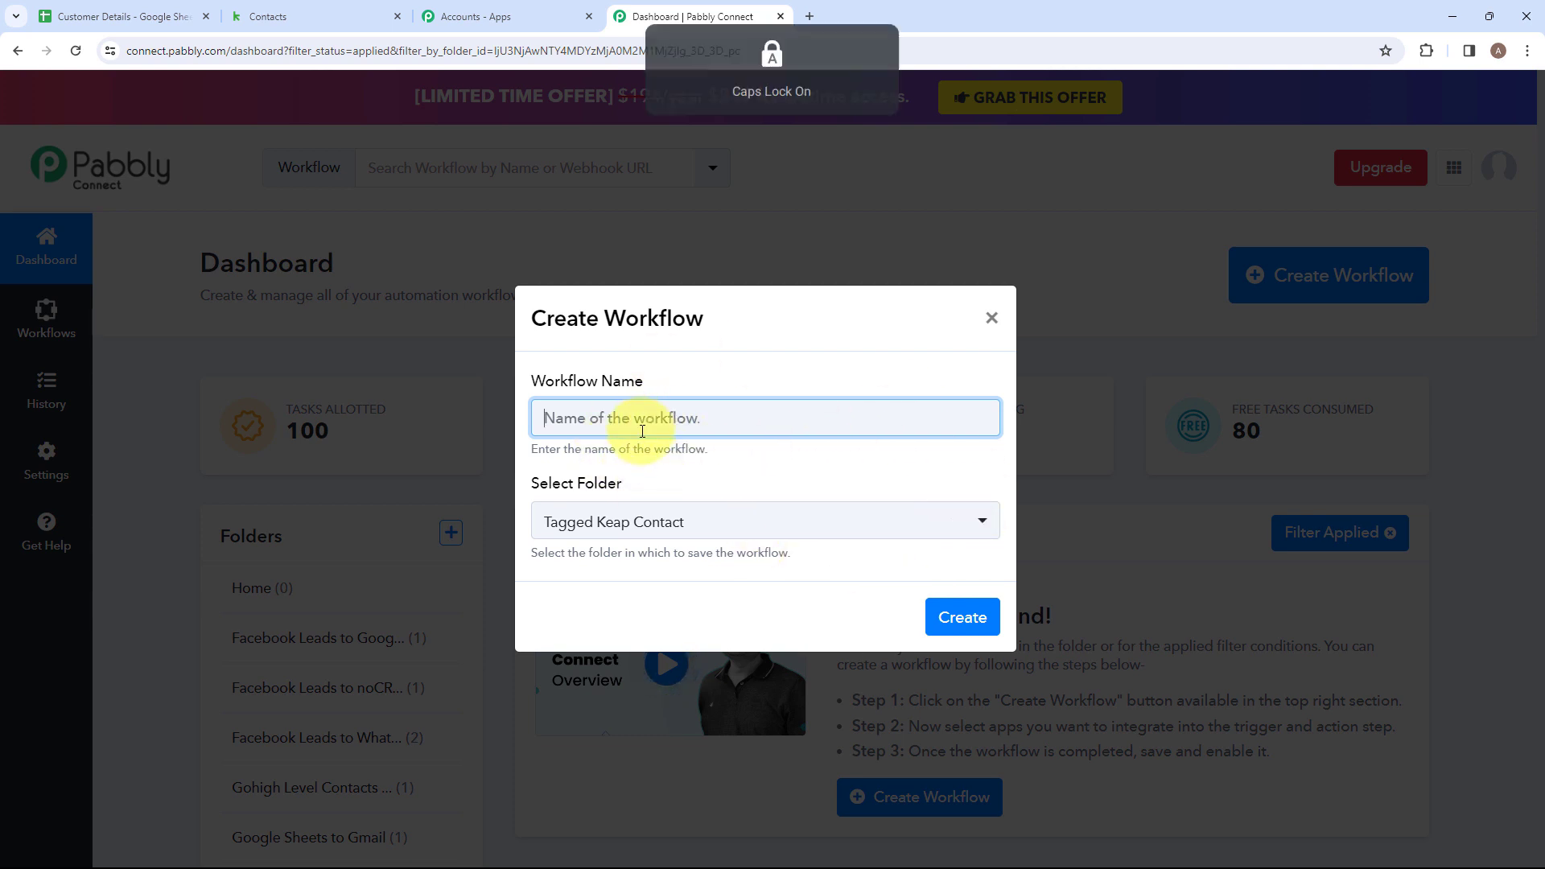
{"action": "type", "text": "Update Google Sheets Row for Tagged Keap Contact"}
{"action": "left_click_drag", "start_coordinate": [541, 418], "coordinate": [917, 417]}
{"action": "left_click", "coordinate": [914, 418]}
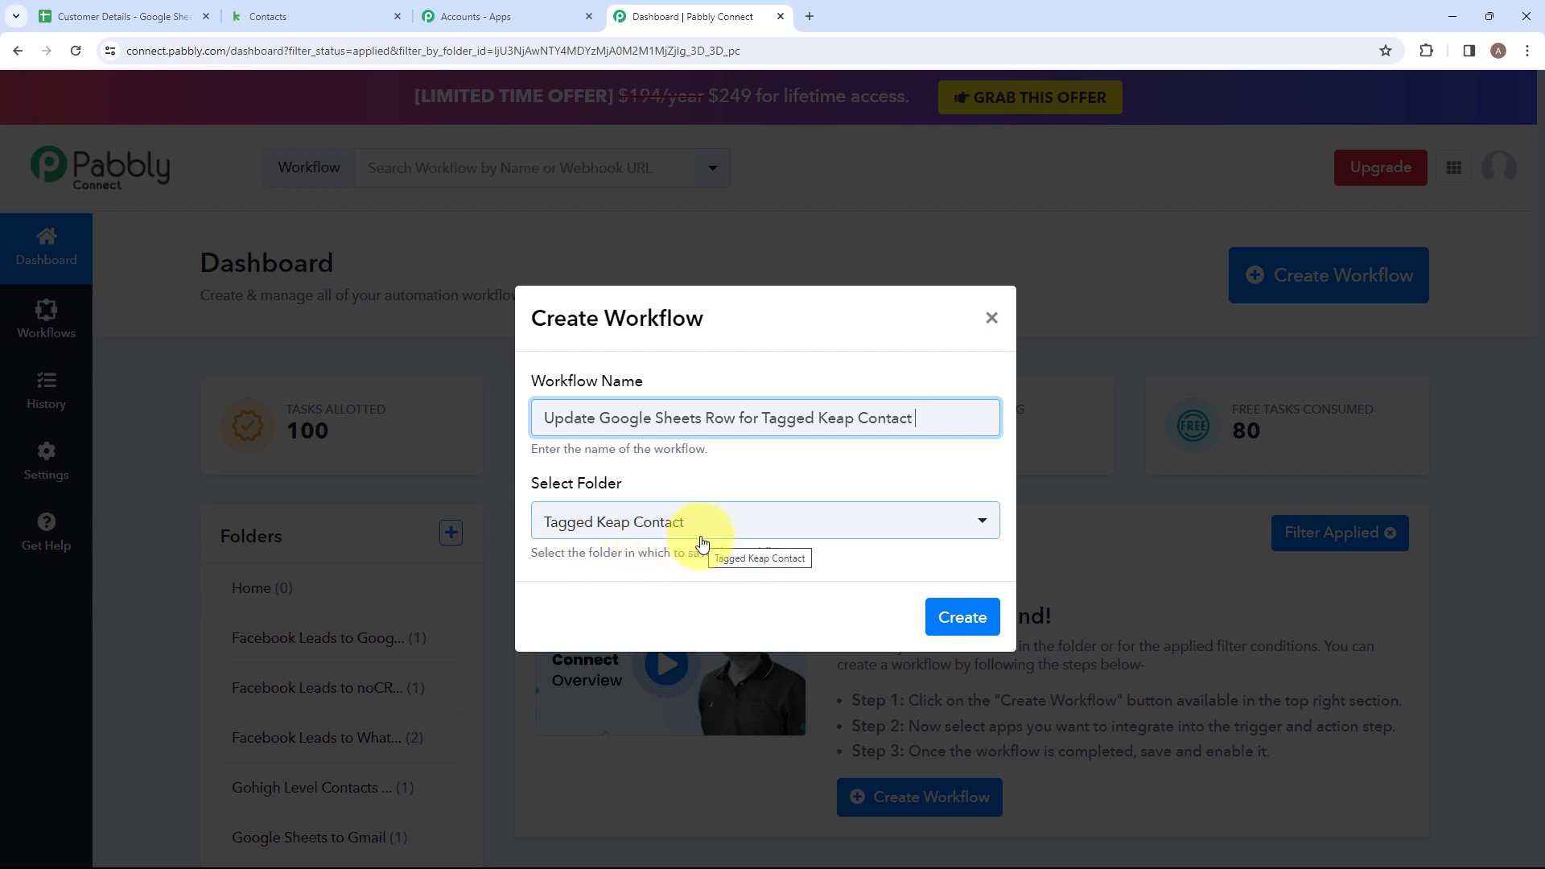
{"action": "left_click", "coordinate": [982, 521]}
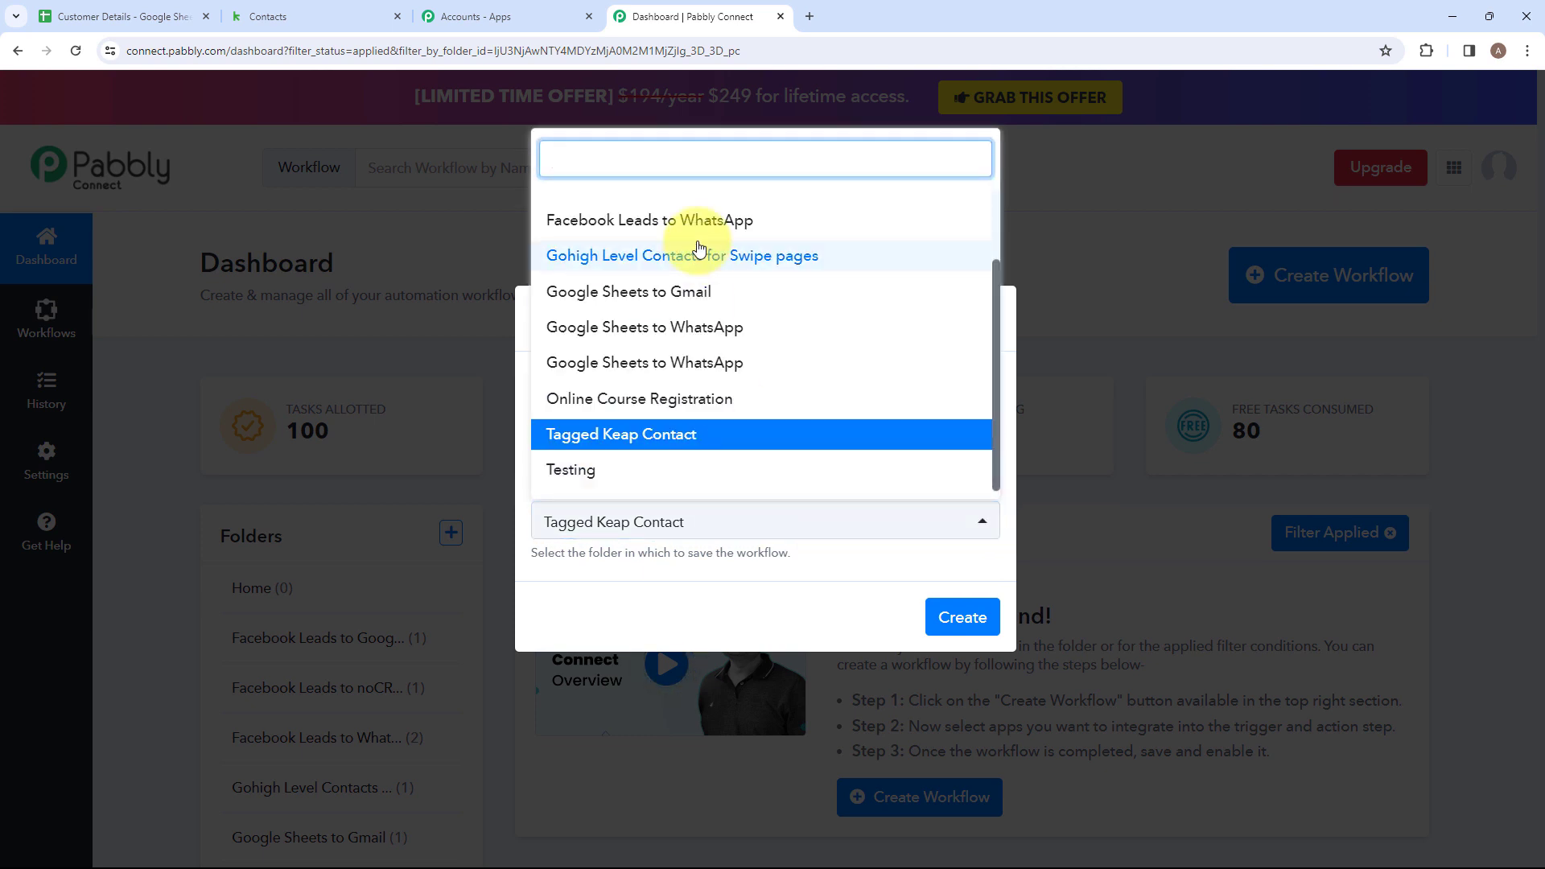
{"action": "scroll", "coordinate": [697, 326], "scroll_direction": "up", "scroll_amount": 3}
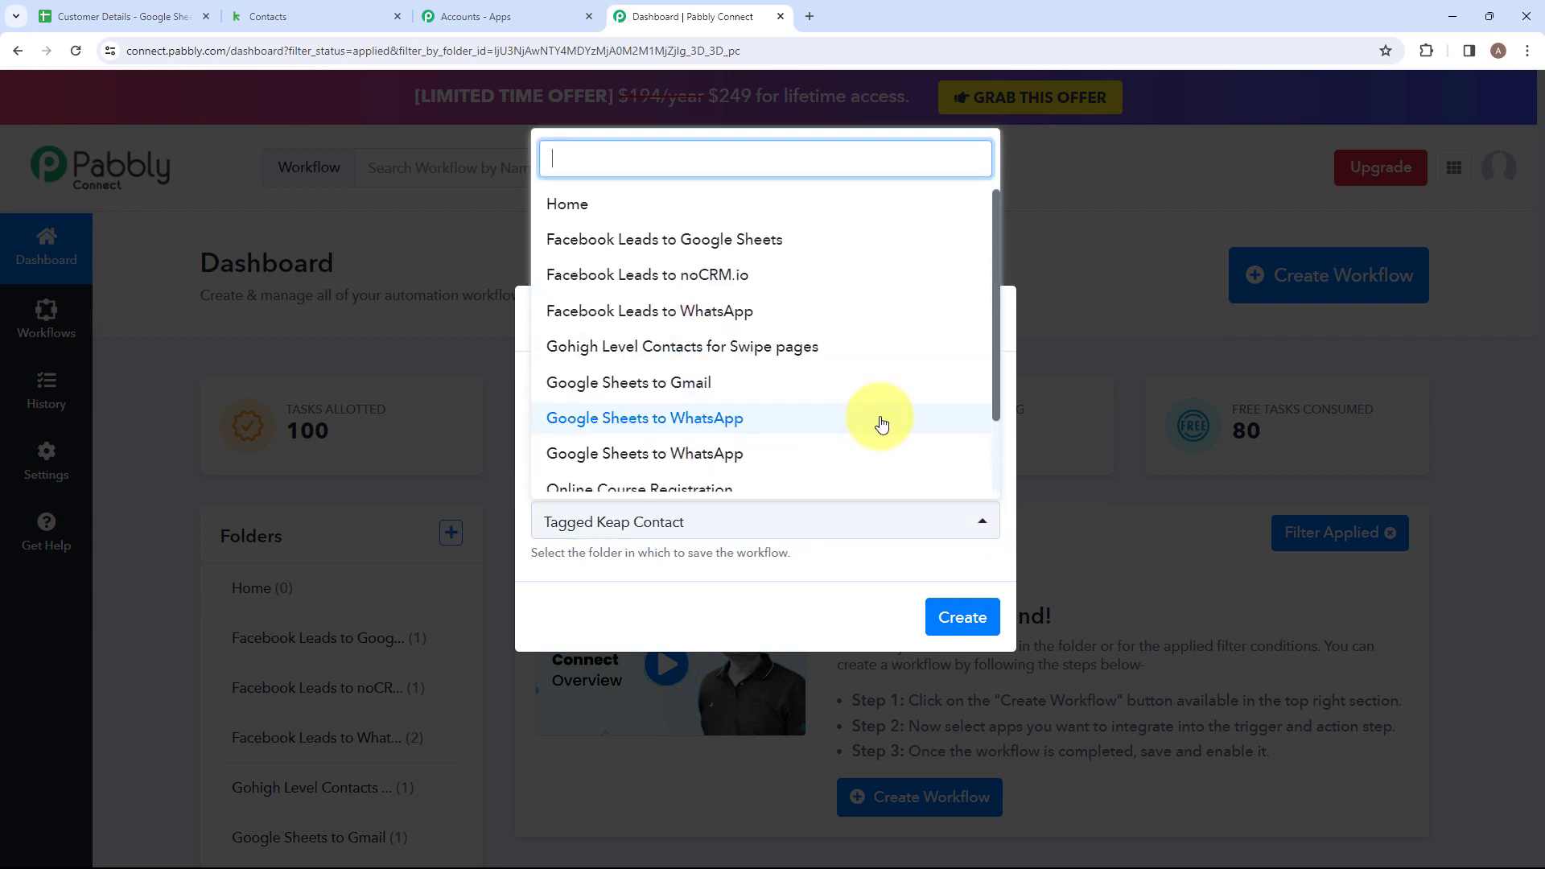
{"action": "left_click", "coordinate": [852, 585]}
{"action": "left_click", "coordinate": [958, 616]}
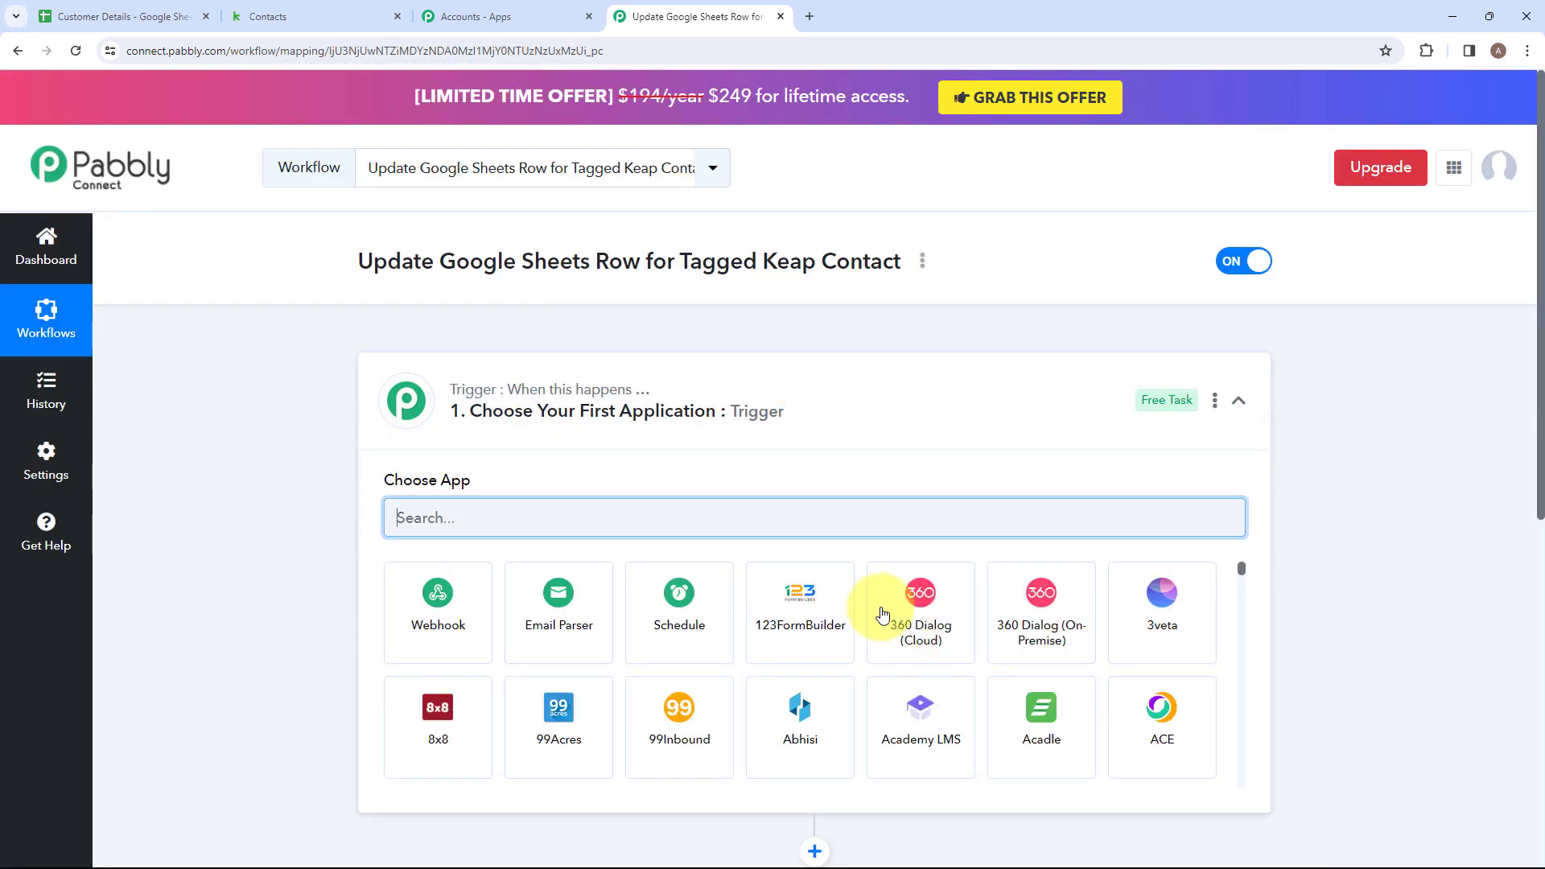
Search for "Infu" in the workflow's trigger step and choose Infusionsoft by Keap as the trigger application.
{"action": "left_click", "coordinate": [862, 371]}
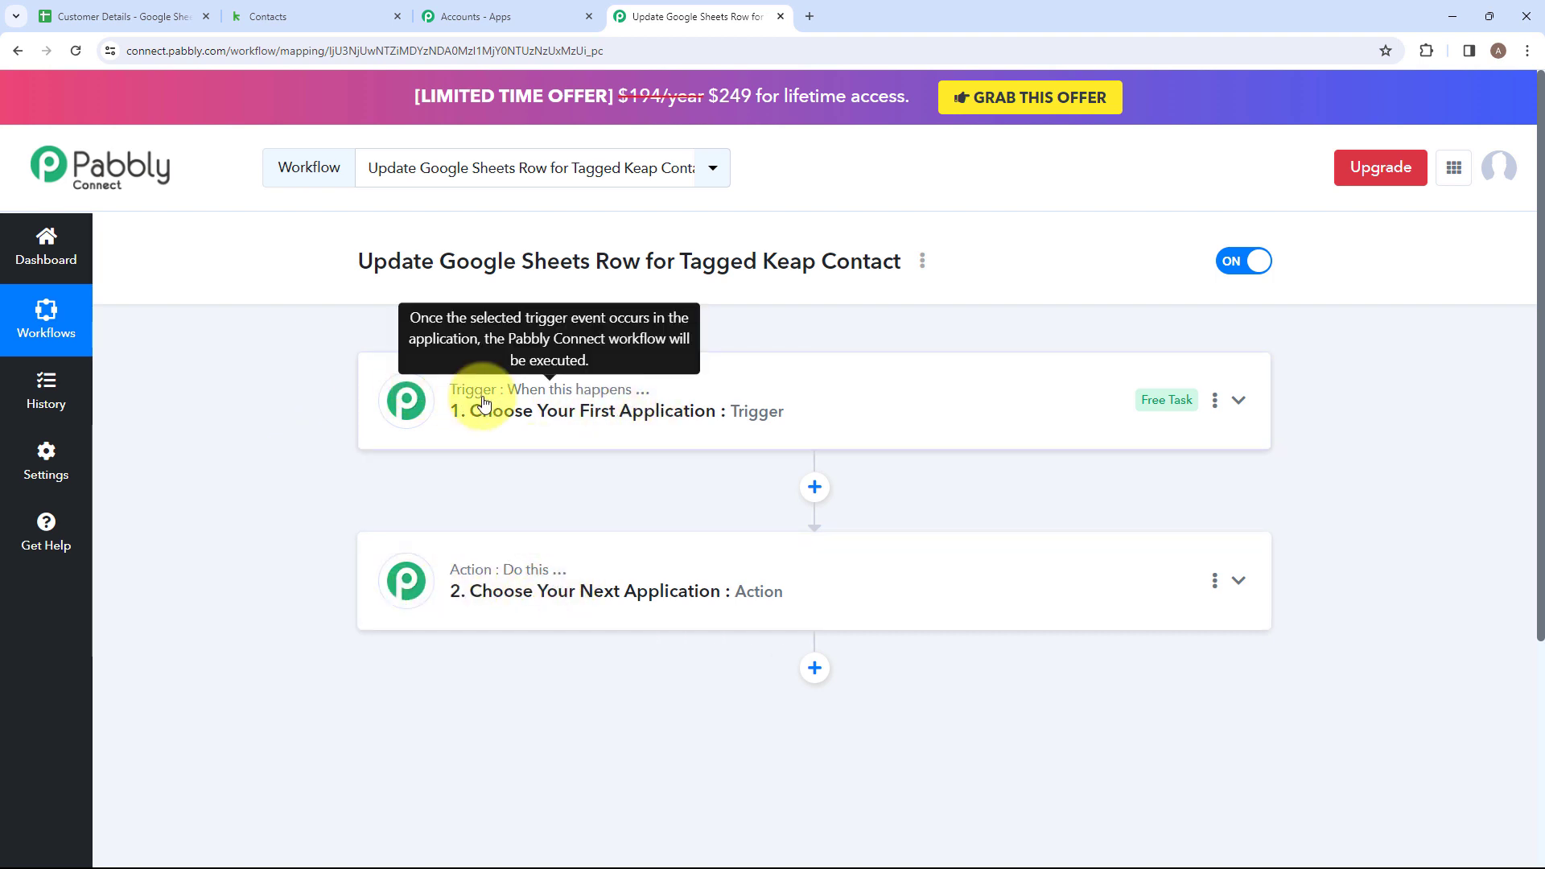
{"action": "left_click", "coordinate": [821, 390]}
{"action": "left_click", "coordinate": [487, 533]}
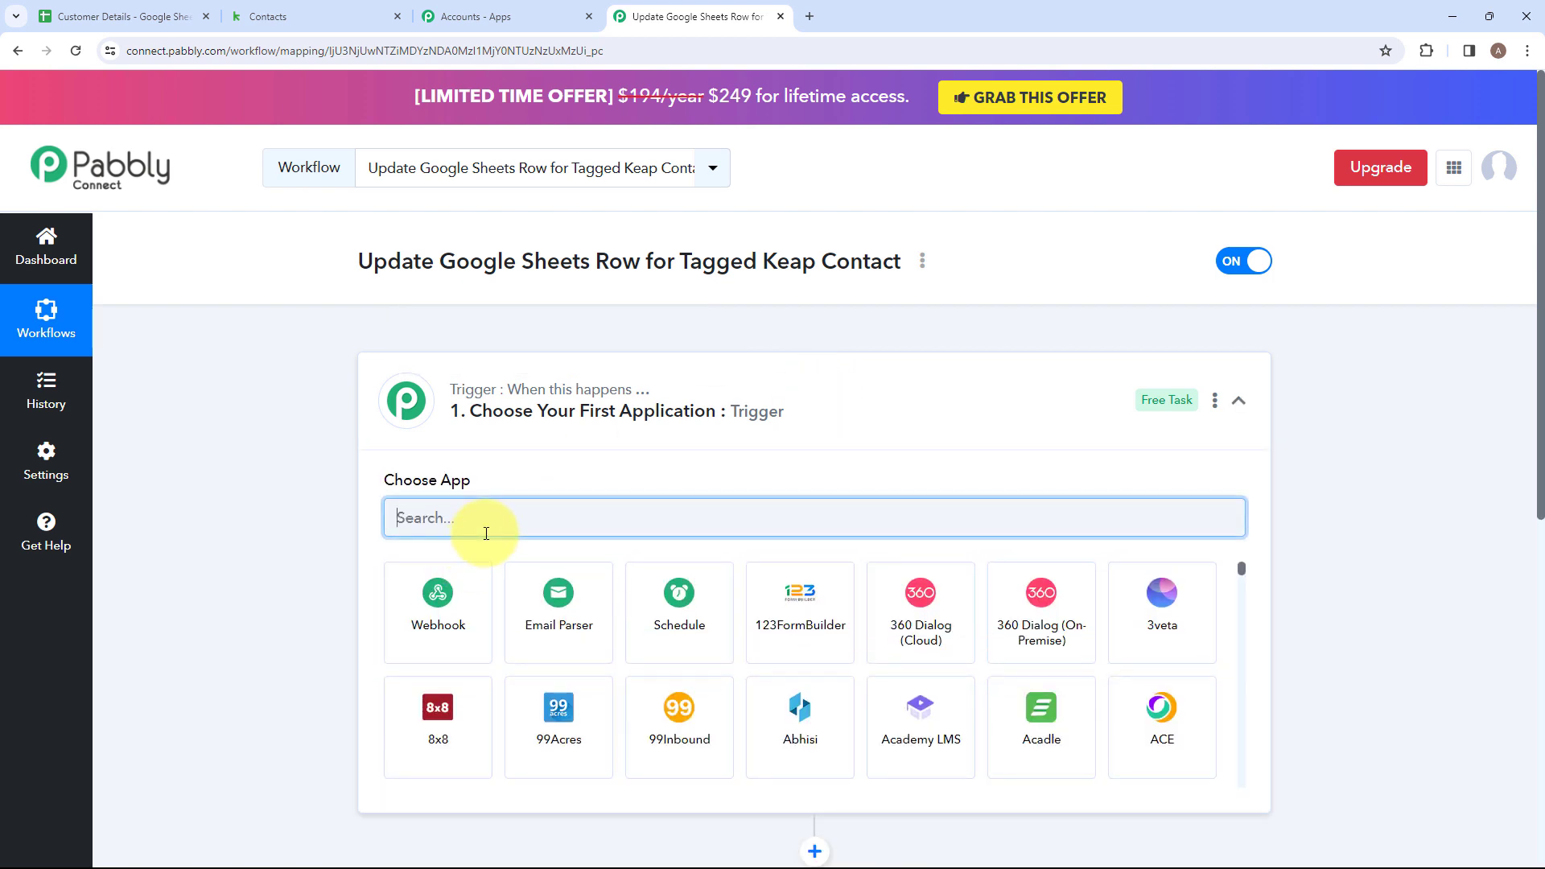
{"action": "type", "text": "Infu"}
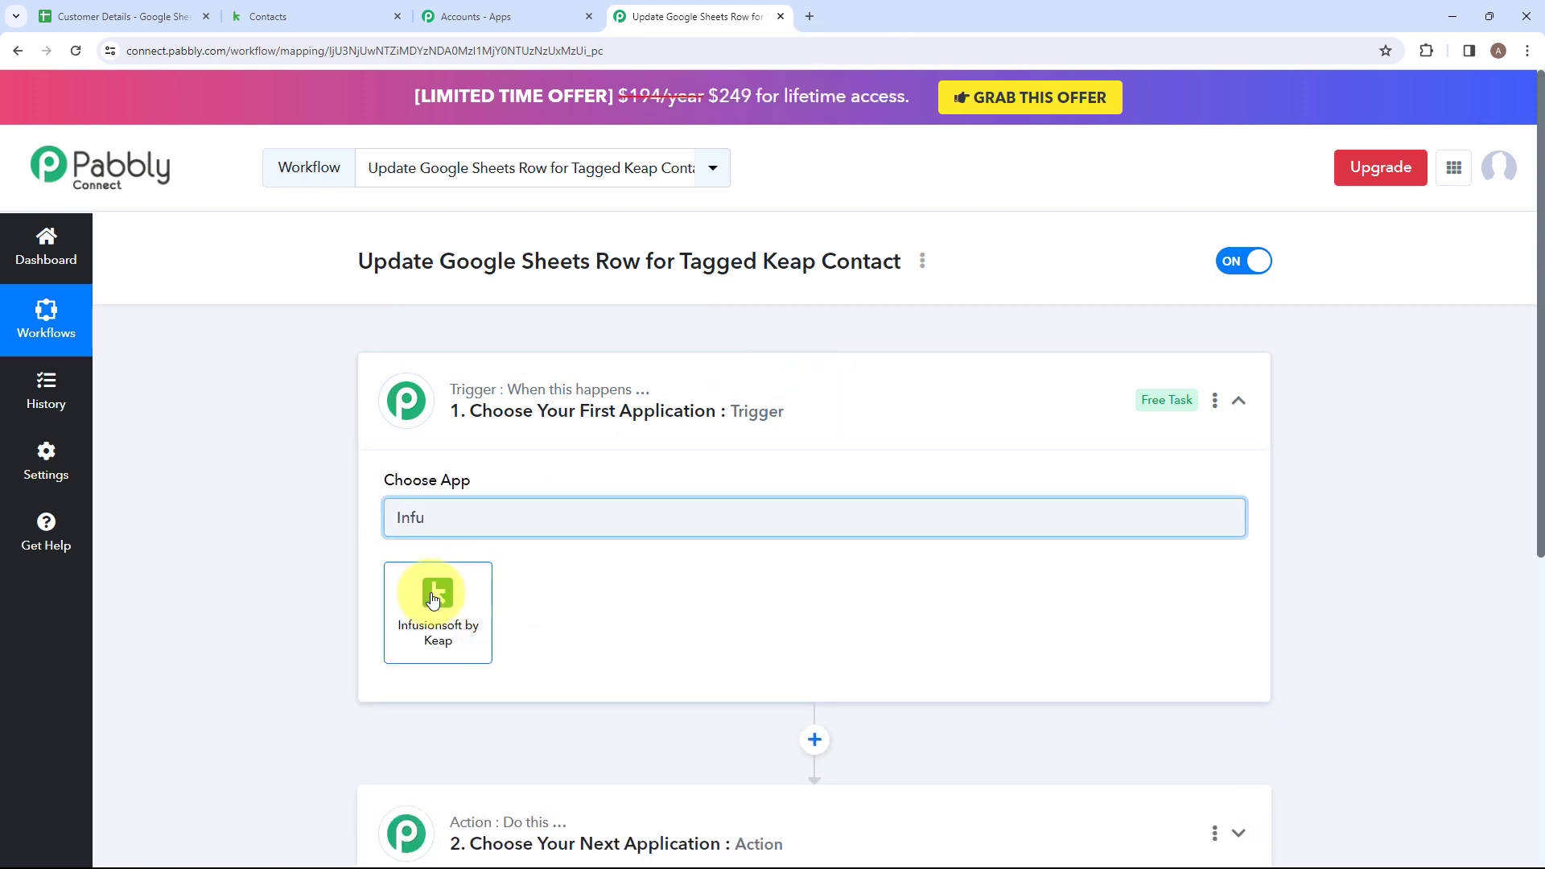
{"action": "left_click", "coordinate": [442, 603]}
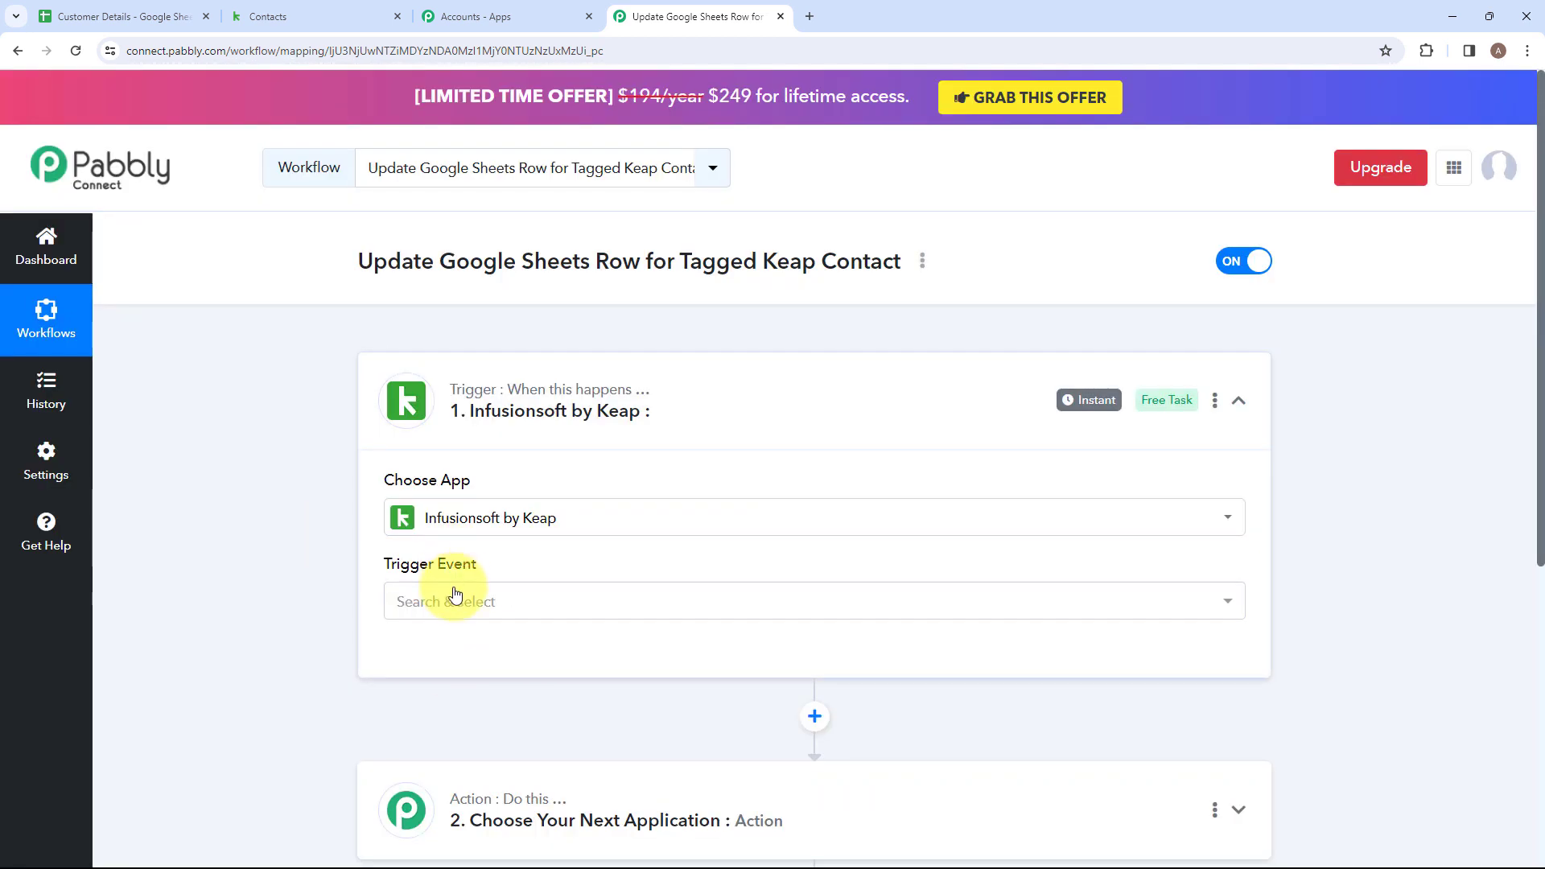
Set the trigger event of Infusionsoft by Keap to "Add Tag to Contact".
{"action": "left_click", "coordinate": [502, 610]}
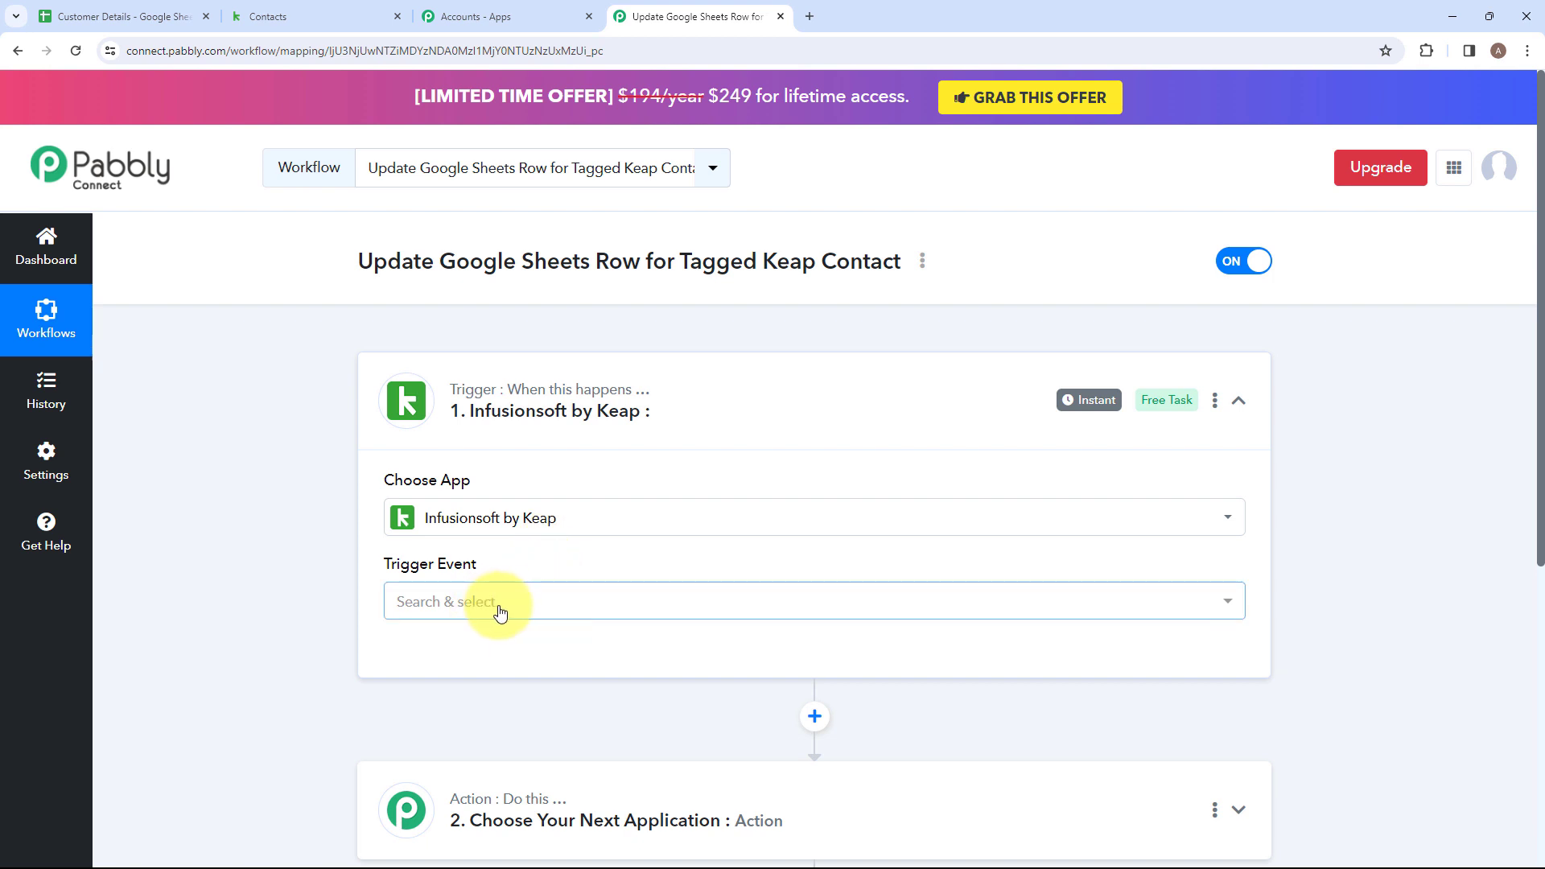
{"action": "left_click", "coordinate": [515, 610]}
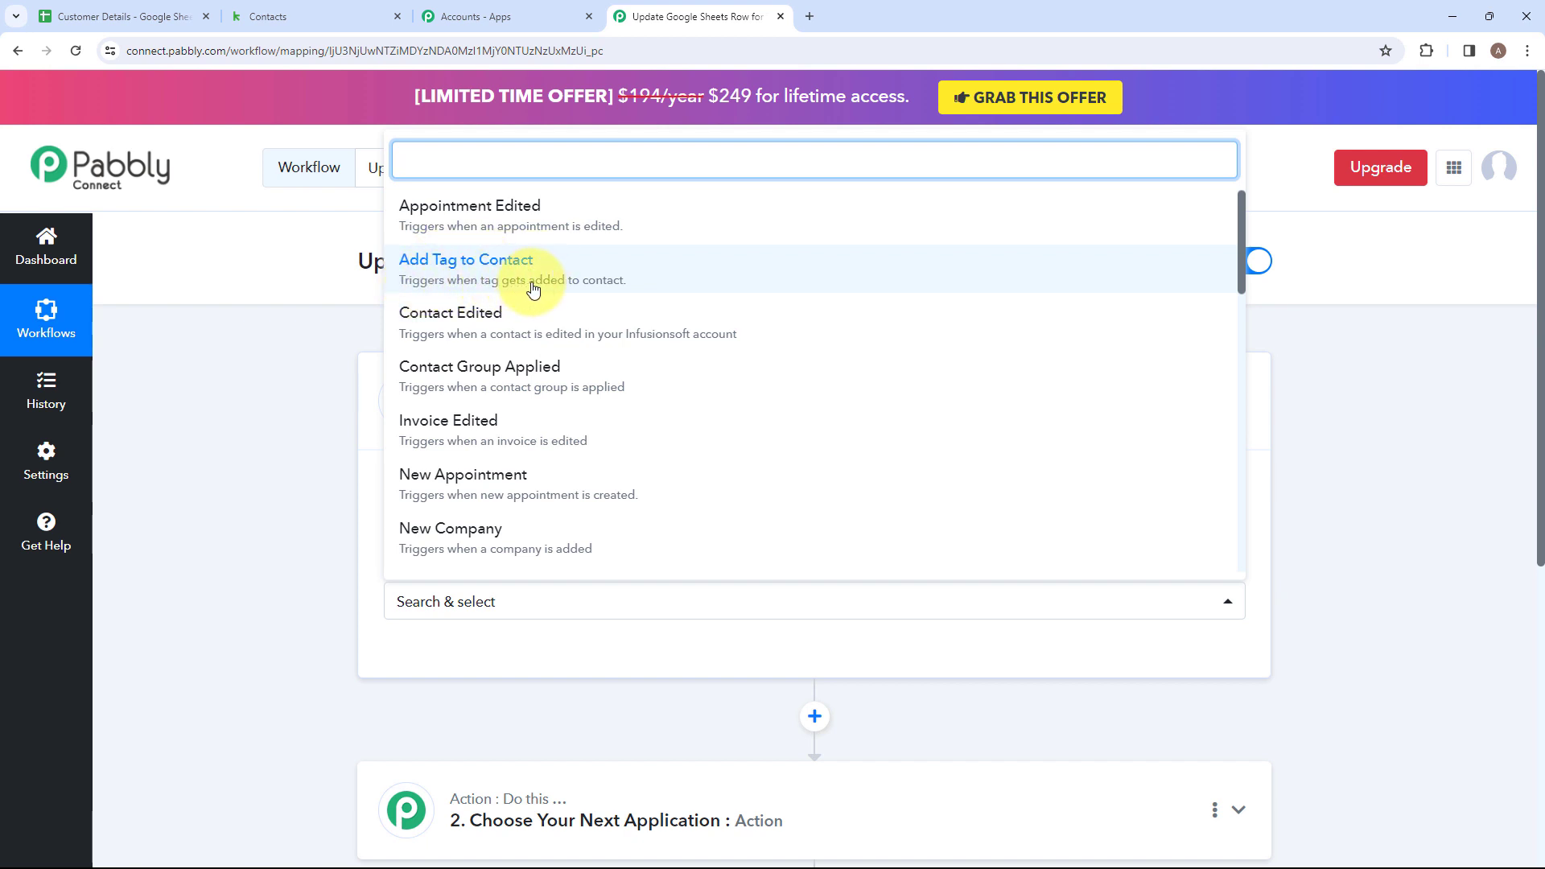
{"action": "left_click", "coordinate": [465, 265]}
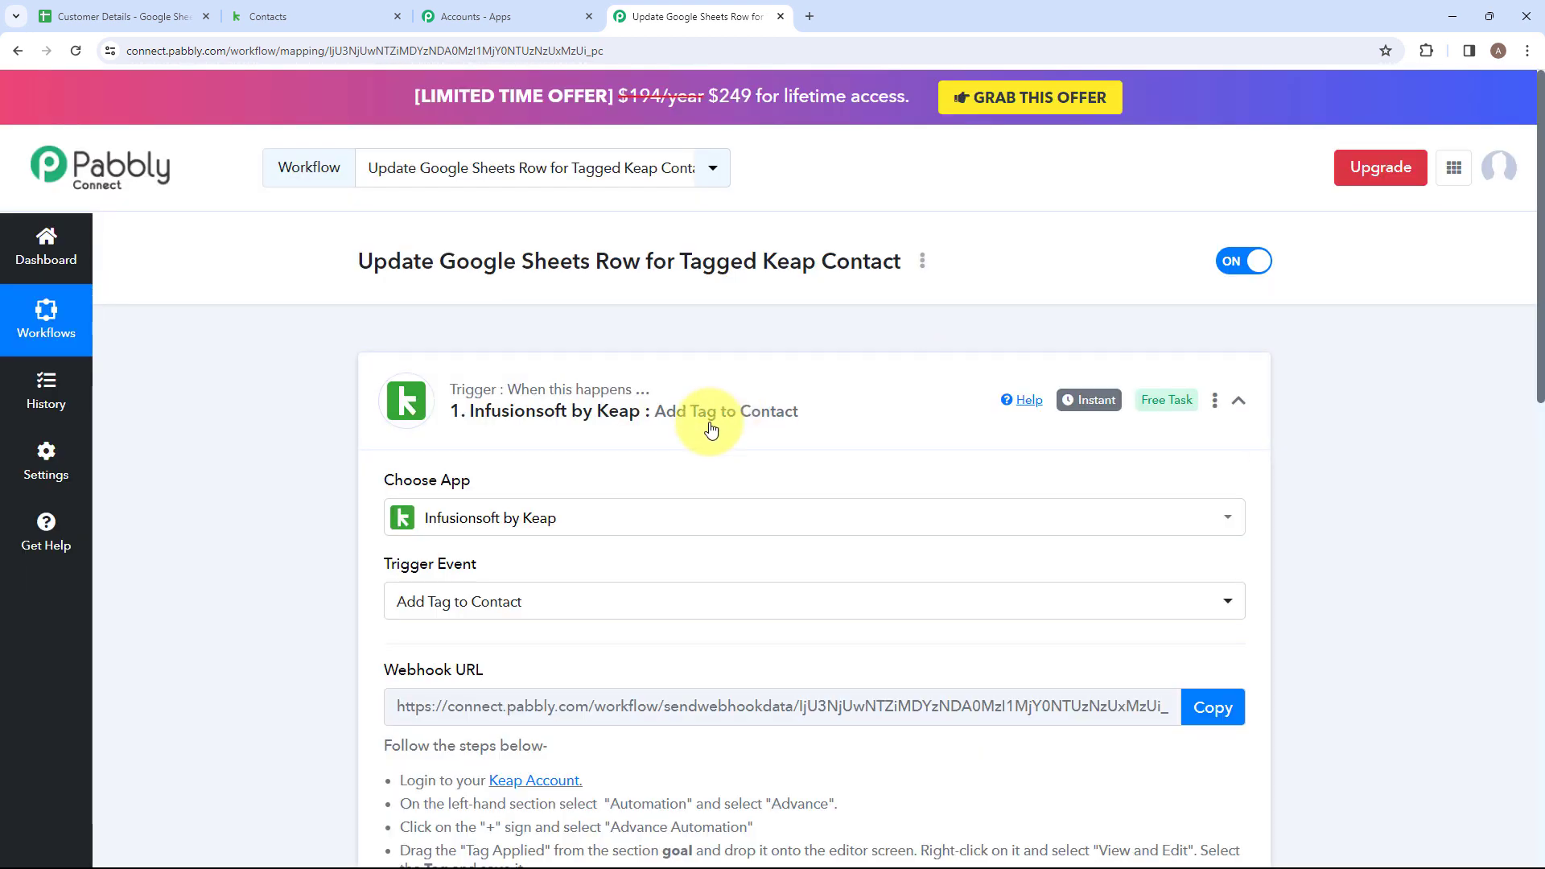
Read through the webhook URL setup instructions for the Keap trigger.
{"action": "scroll", "coordinate": [542, 355], "scroll_direction": "down", "scroll_amount": 3}
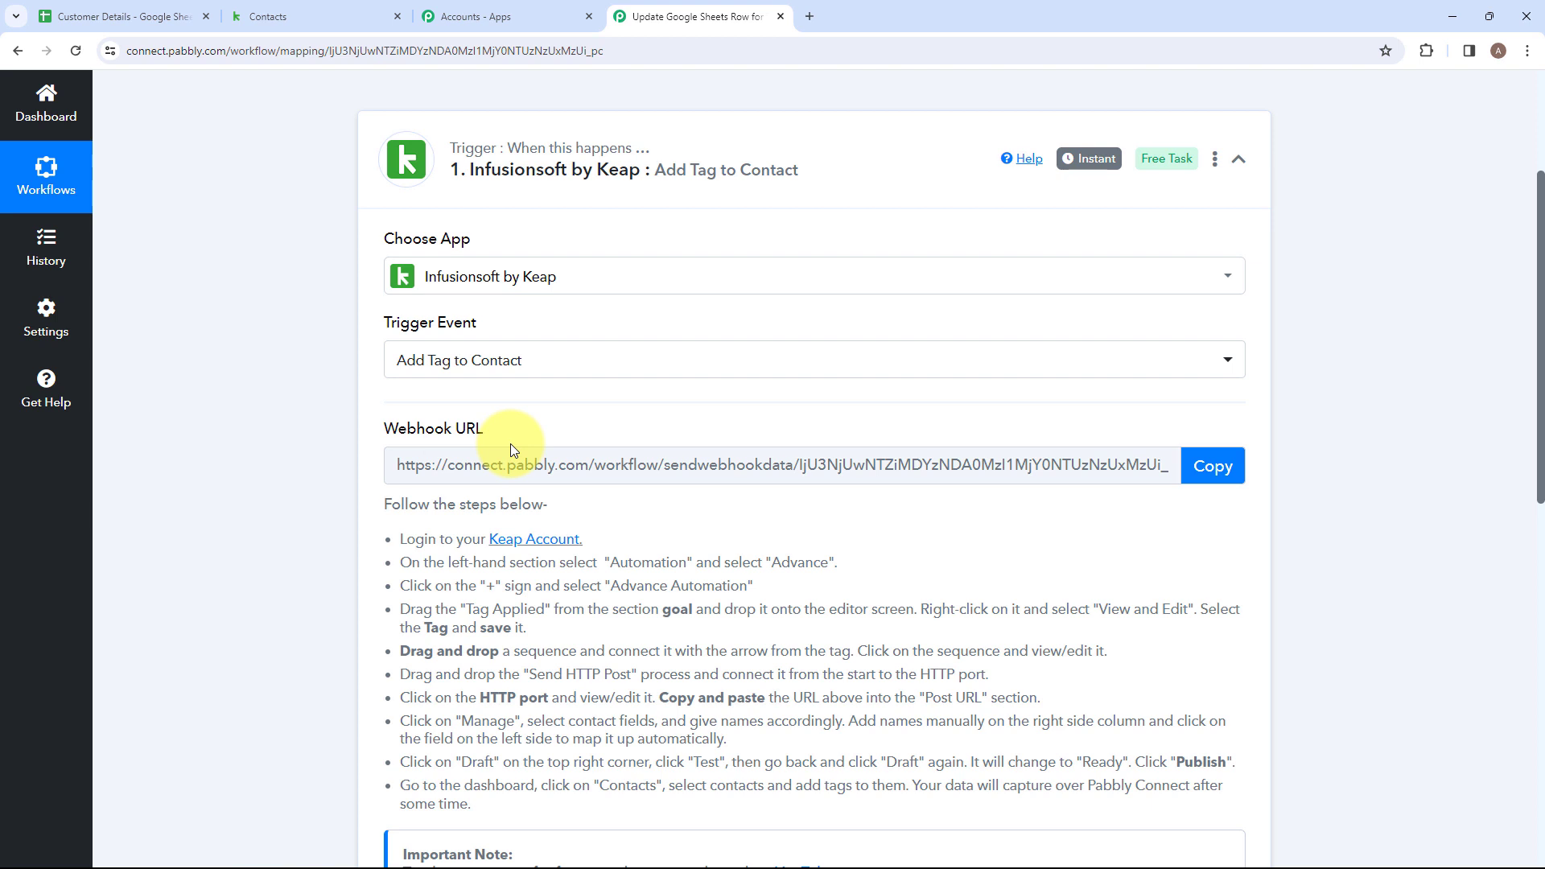
{"action": "scroll", "coordinate": [510, 449], "scroll_direction": "down", "scroll_amount": 2}
{"action": "left_click_drag", "start_coordinate": [398, 378], "coordinate": [1248, 631]}
{"action": "left_click", "coordinate": [586, 661]}
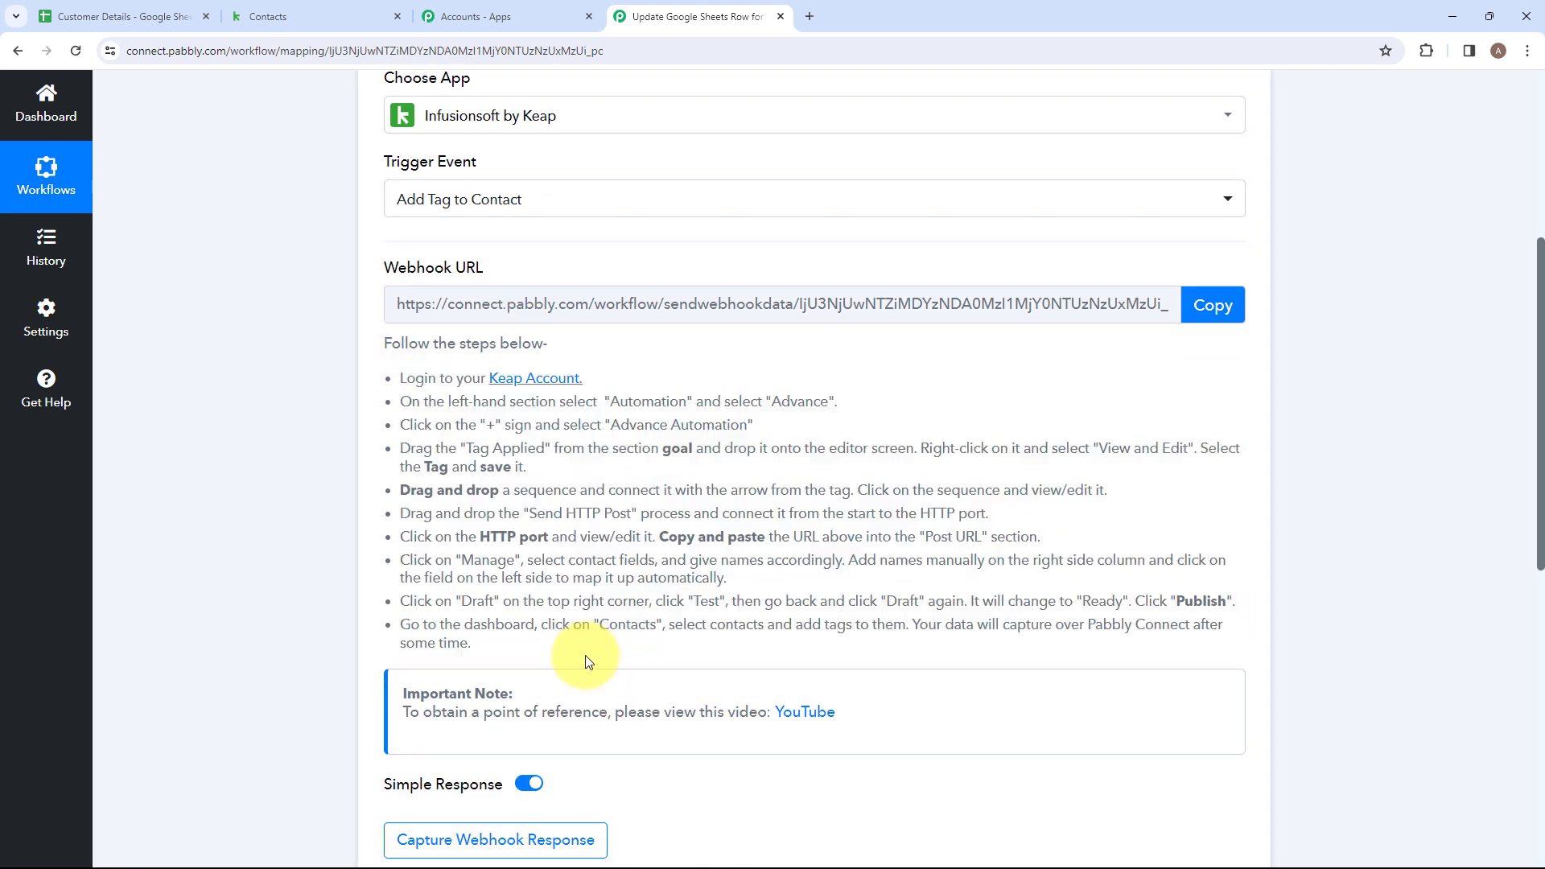
Switch to Keap and start a new automation with the Automation Builder.
{"action": "scroll", "coordinate": [451, 612], "scroll_direction": "down", "scroll_amount": 2}
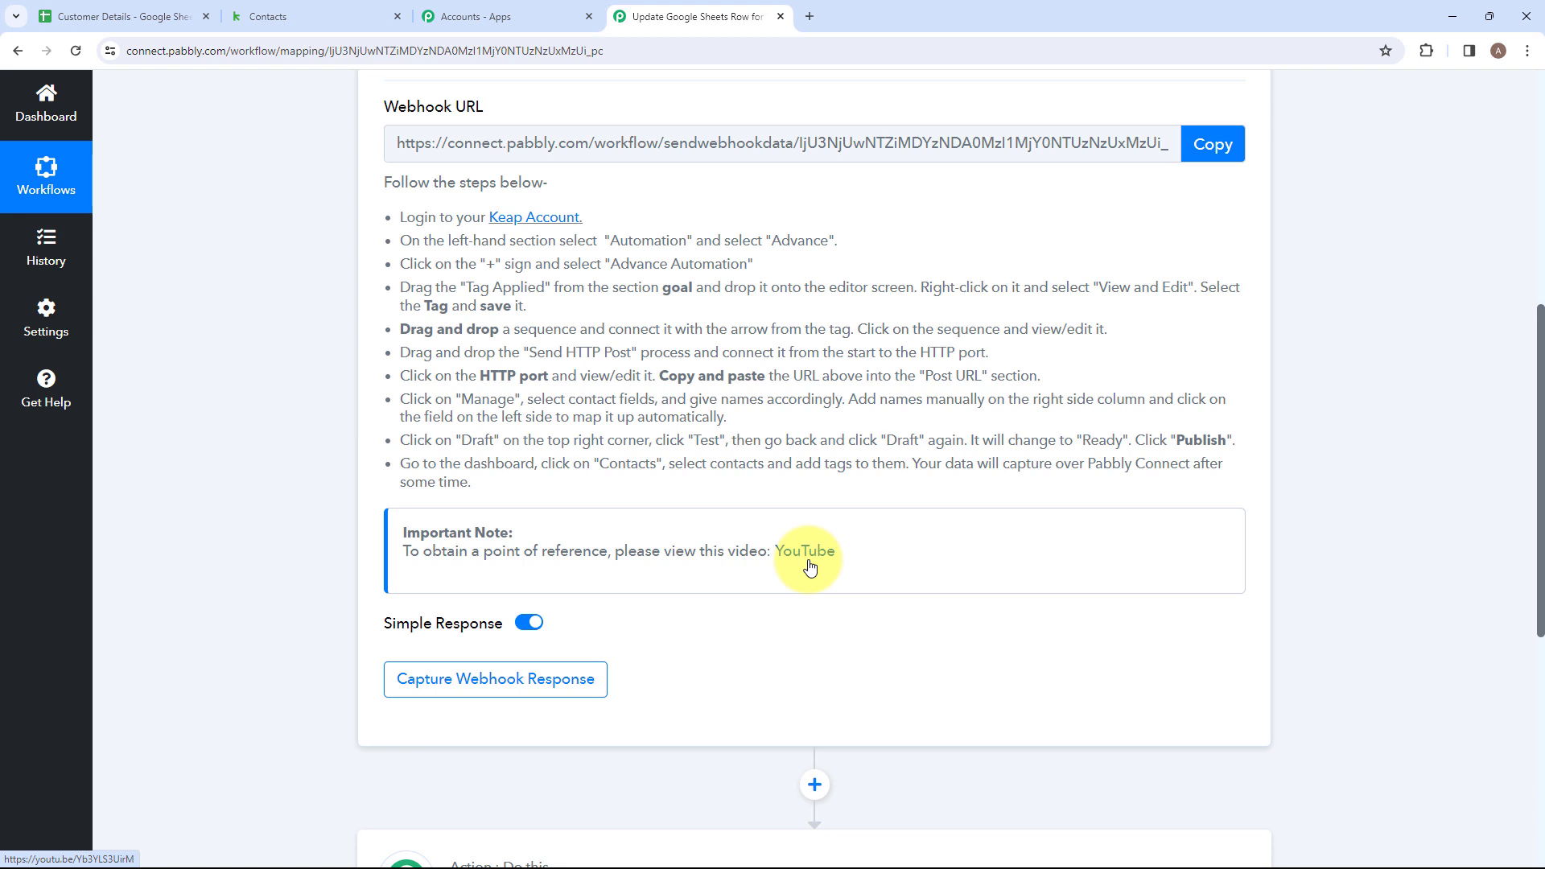
{"action": "scroll", "coordinate": [809, 566], "scroll_direction": "up", "scroll_amount": 3}
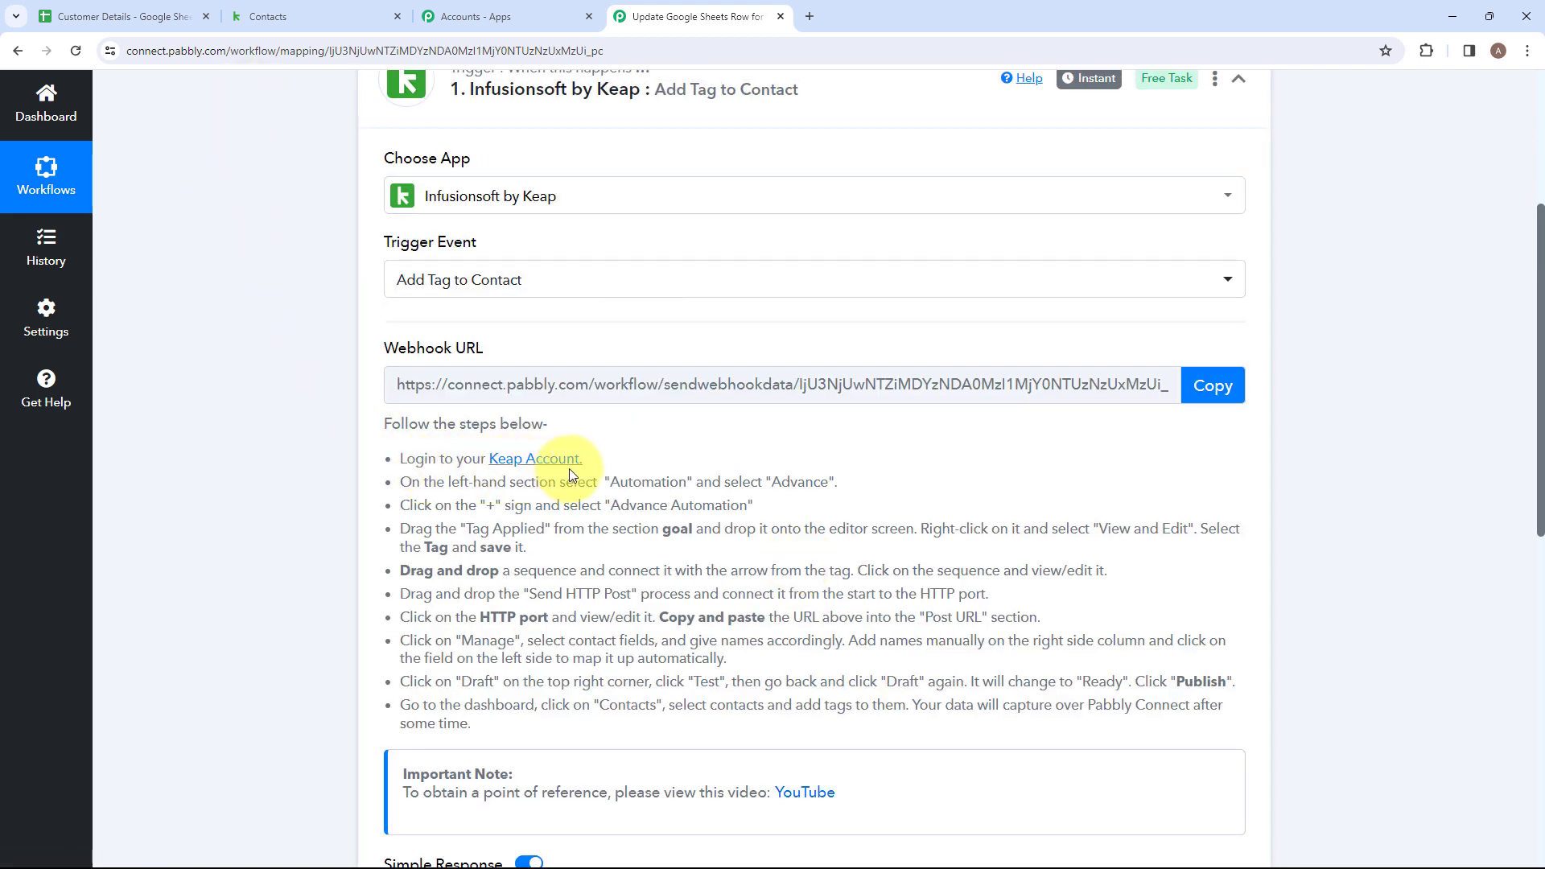
{"action": "left_click", "coordinate": [274, 17]}
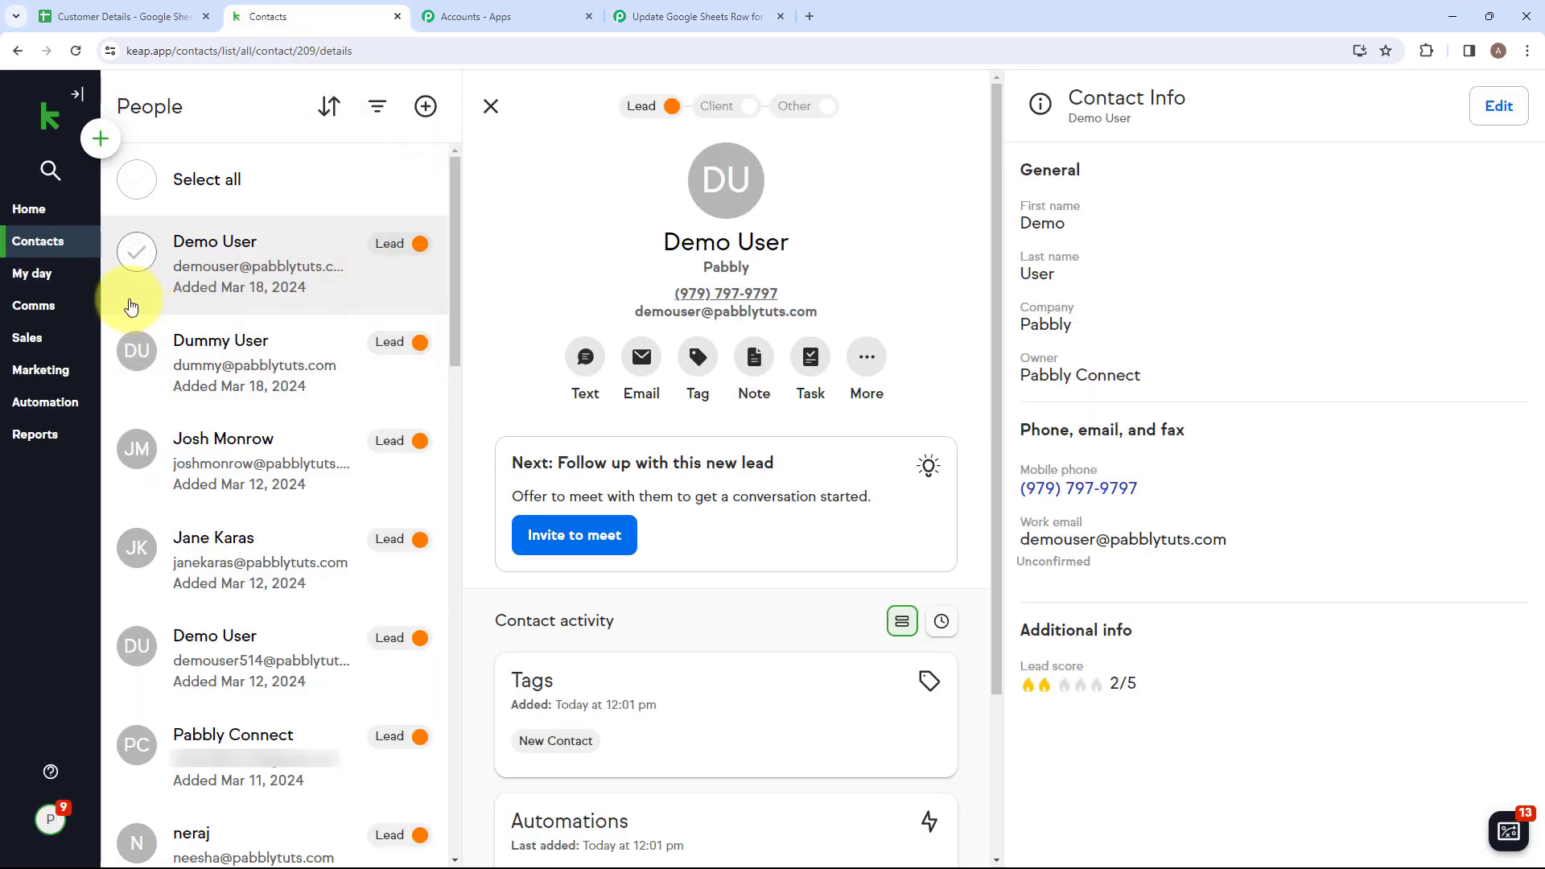
{"action": "mouse_move", "coordinate": [78, 234]}
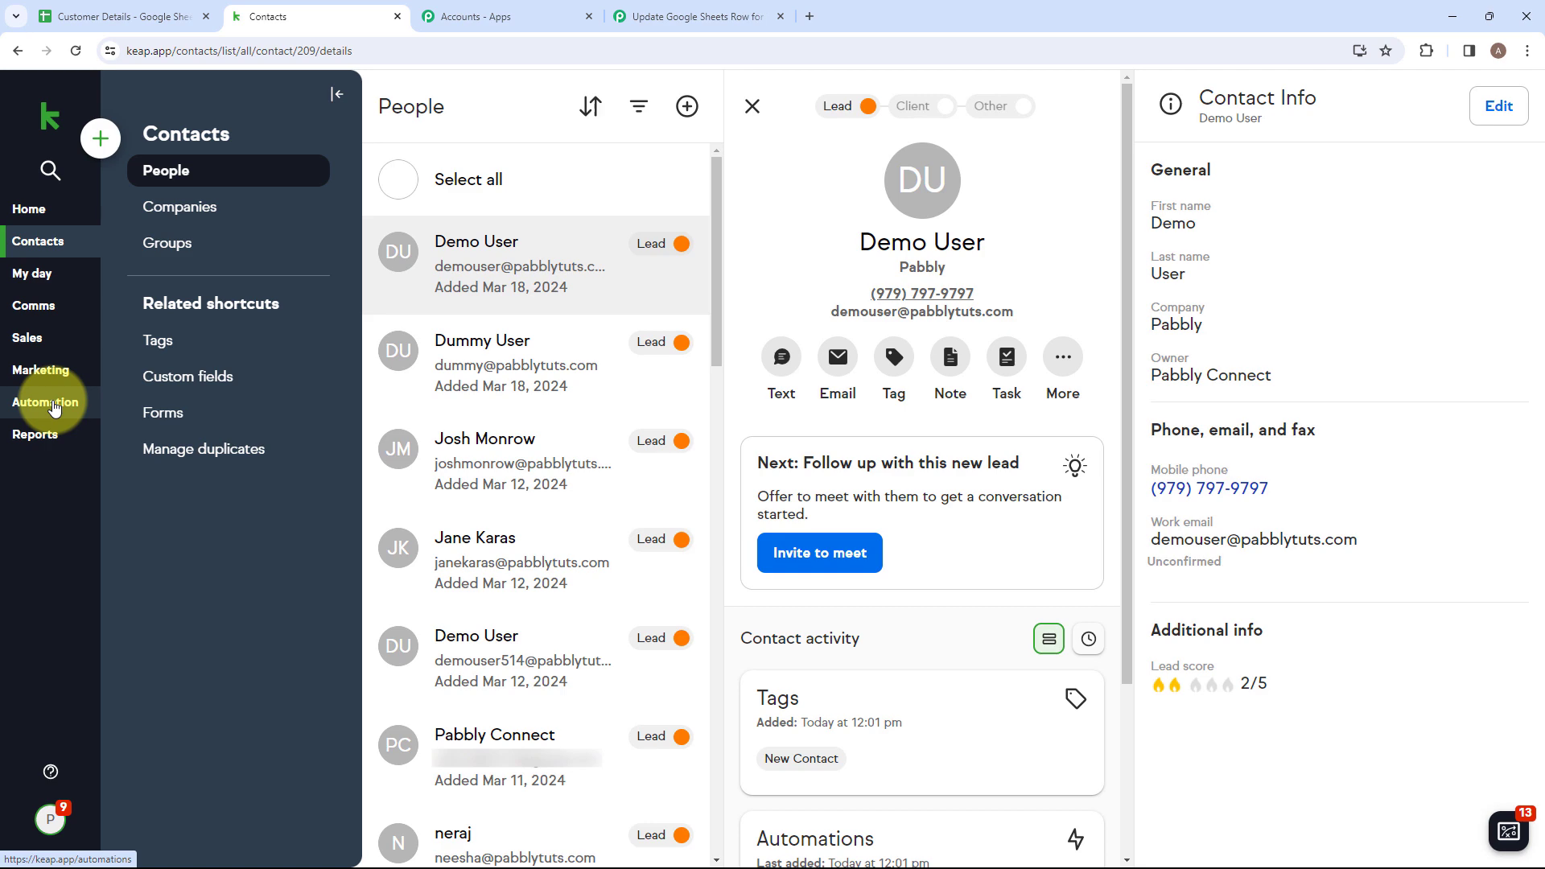
{"action": "left_click", "coordinate": [29, 402]}
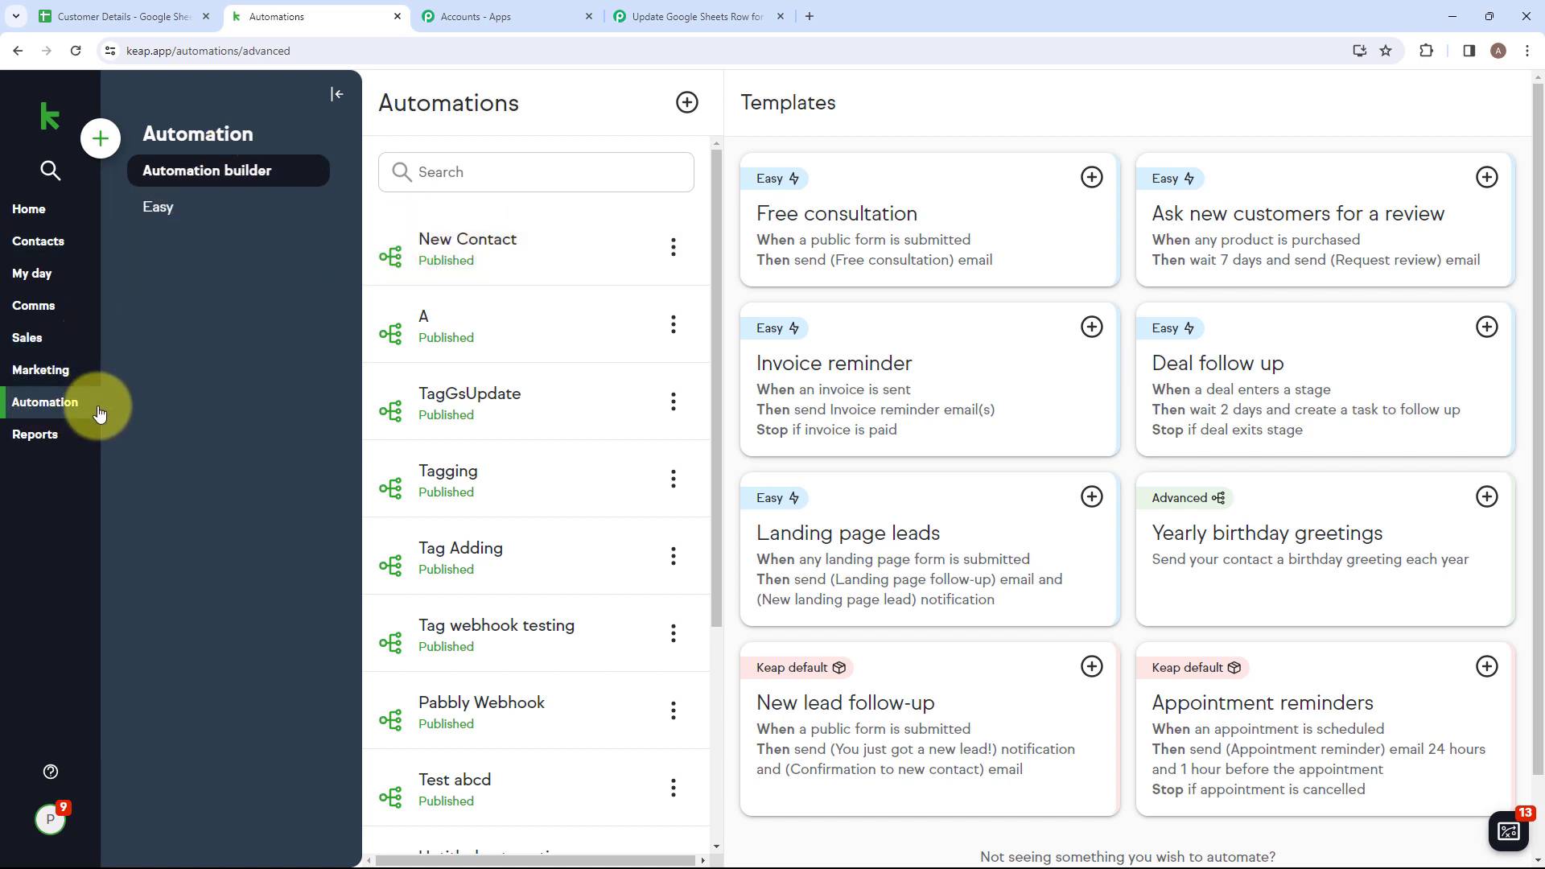
{"action": "left_click", "coordinate": [687, 102]}
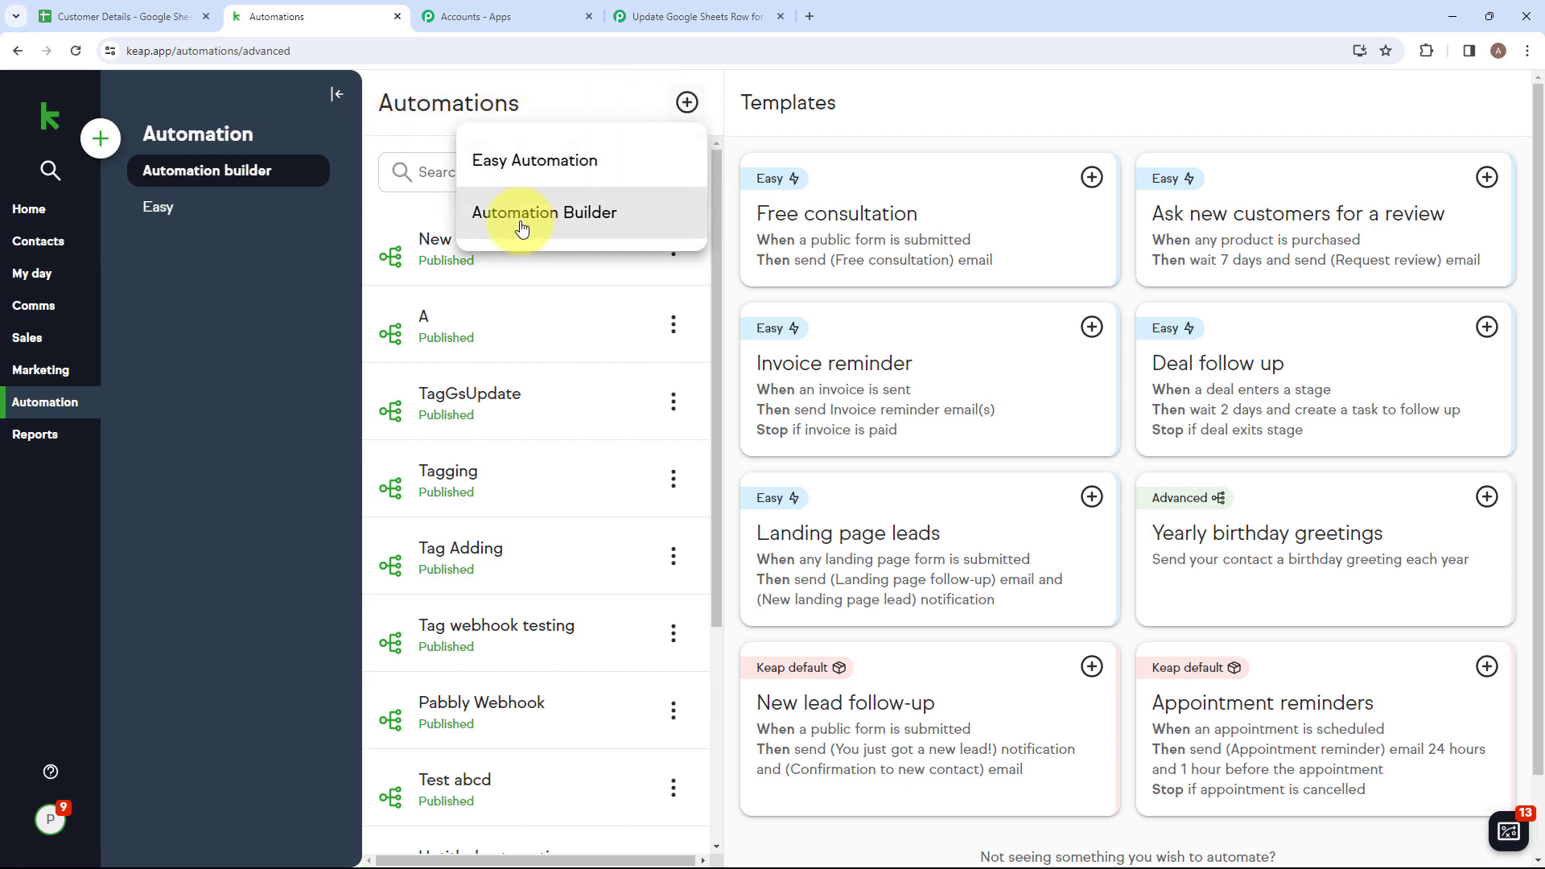
{"action": "left_click", "coordinate": [522, 228]}
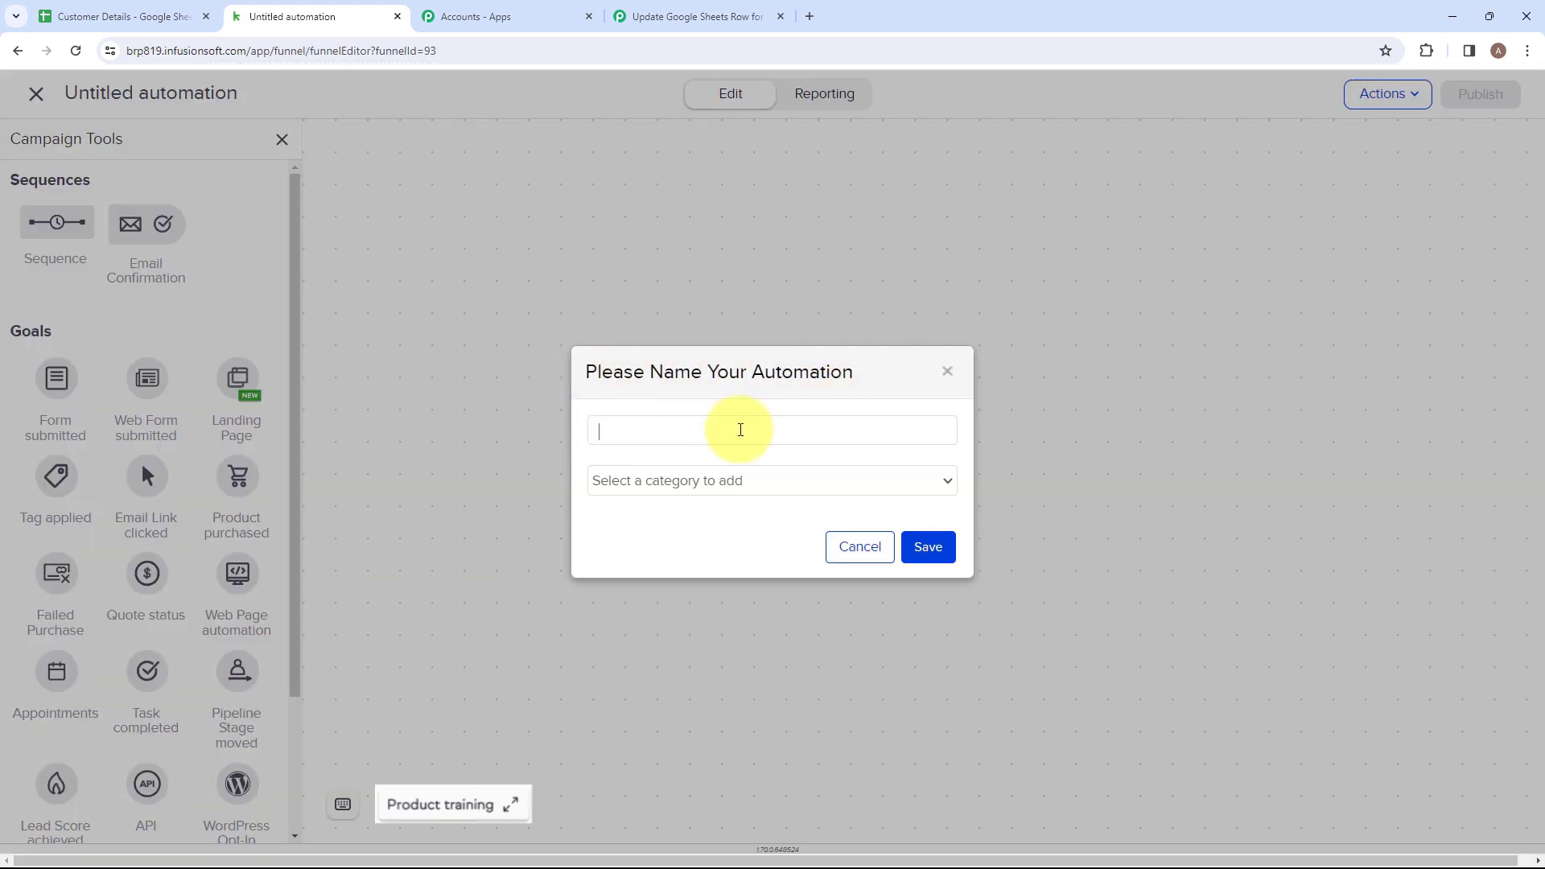
Name the new automation "Tagged Contact" and save it without choosing a category.
{"action": "type", "text": "Tagged Contact"}
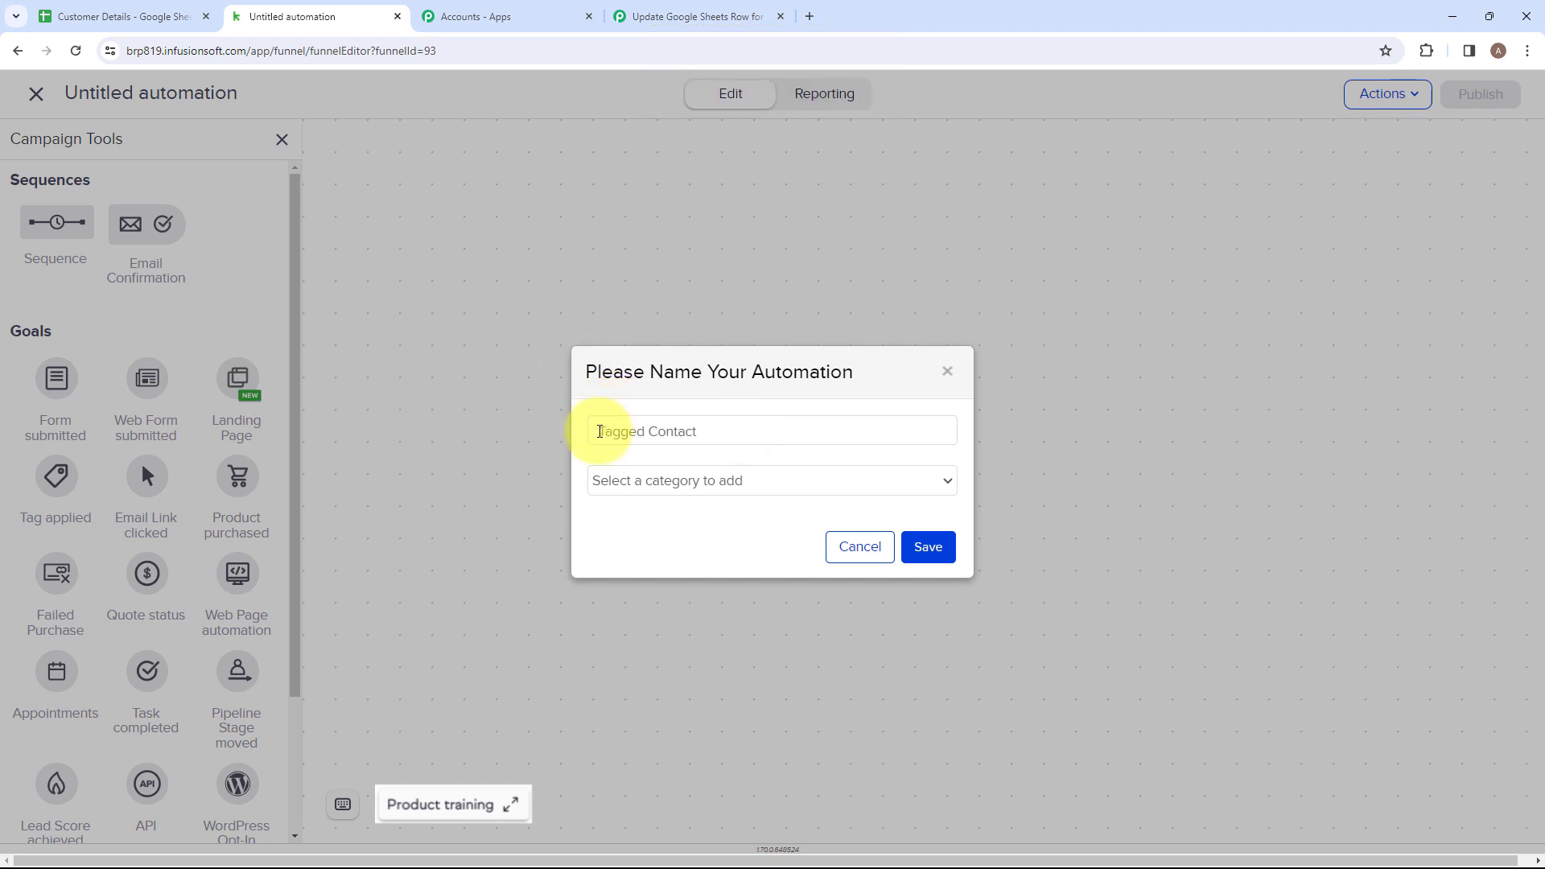
{"action": "left_click_drag", "start_coordinate": [599, 432], "coordinate": [704, 437]}
{"action": "left_click", "coordinate": [874, 523]}
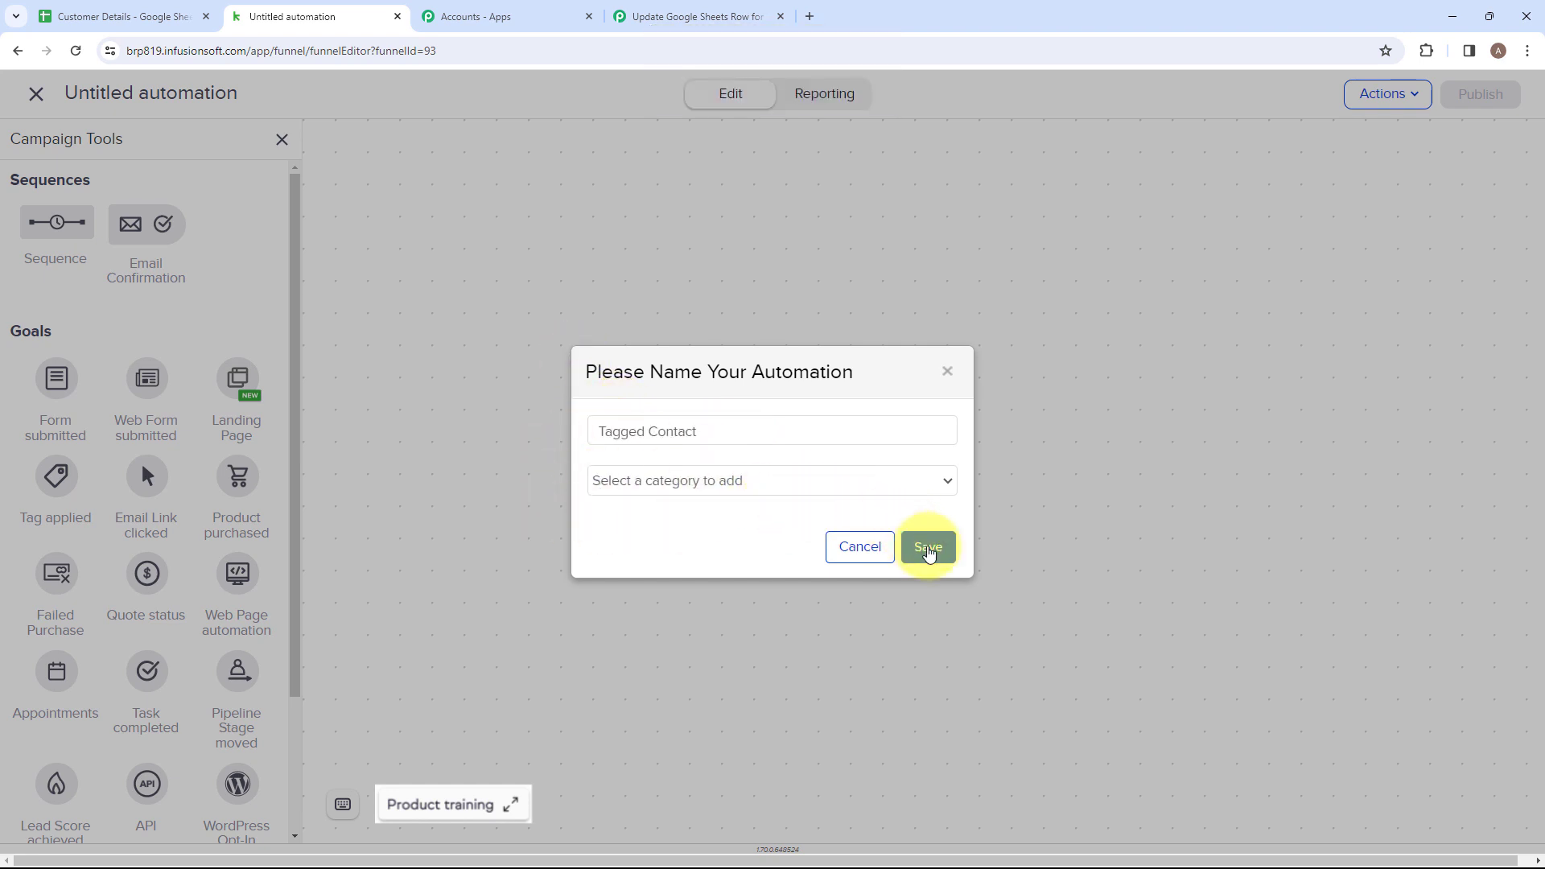
{"action": "left_click", "coordinate": [929, 554]}
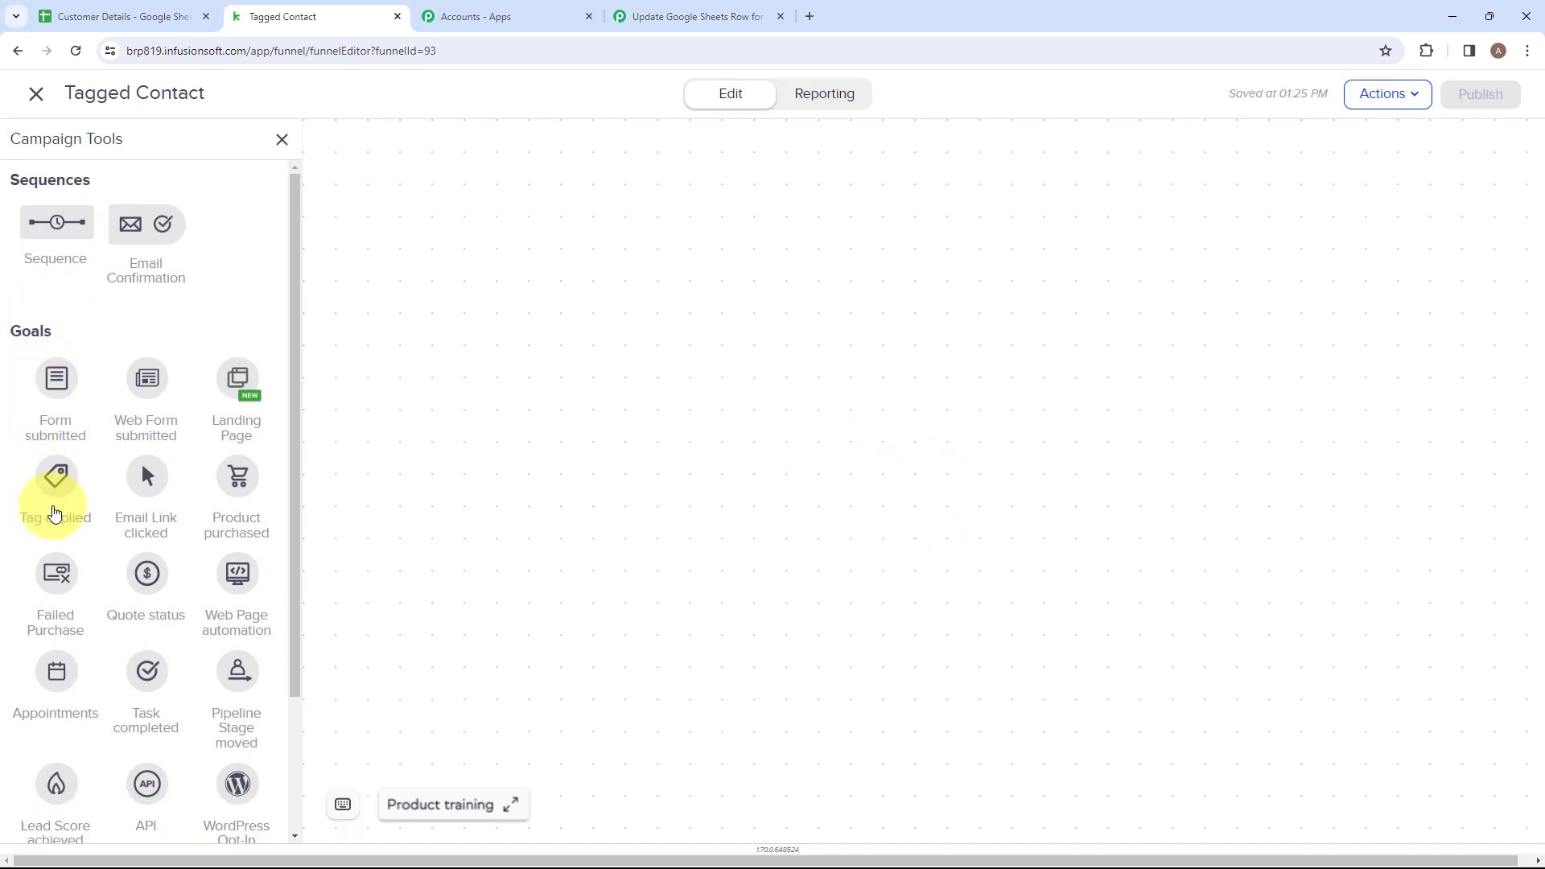
Place a Tag applied goal and a Sequence on the canvas and connect the goal to the sequence.
{"action": "left_click_drag", "start_coordinate": [56, 481], "coordinate": [559, 372]}
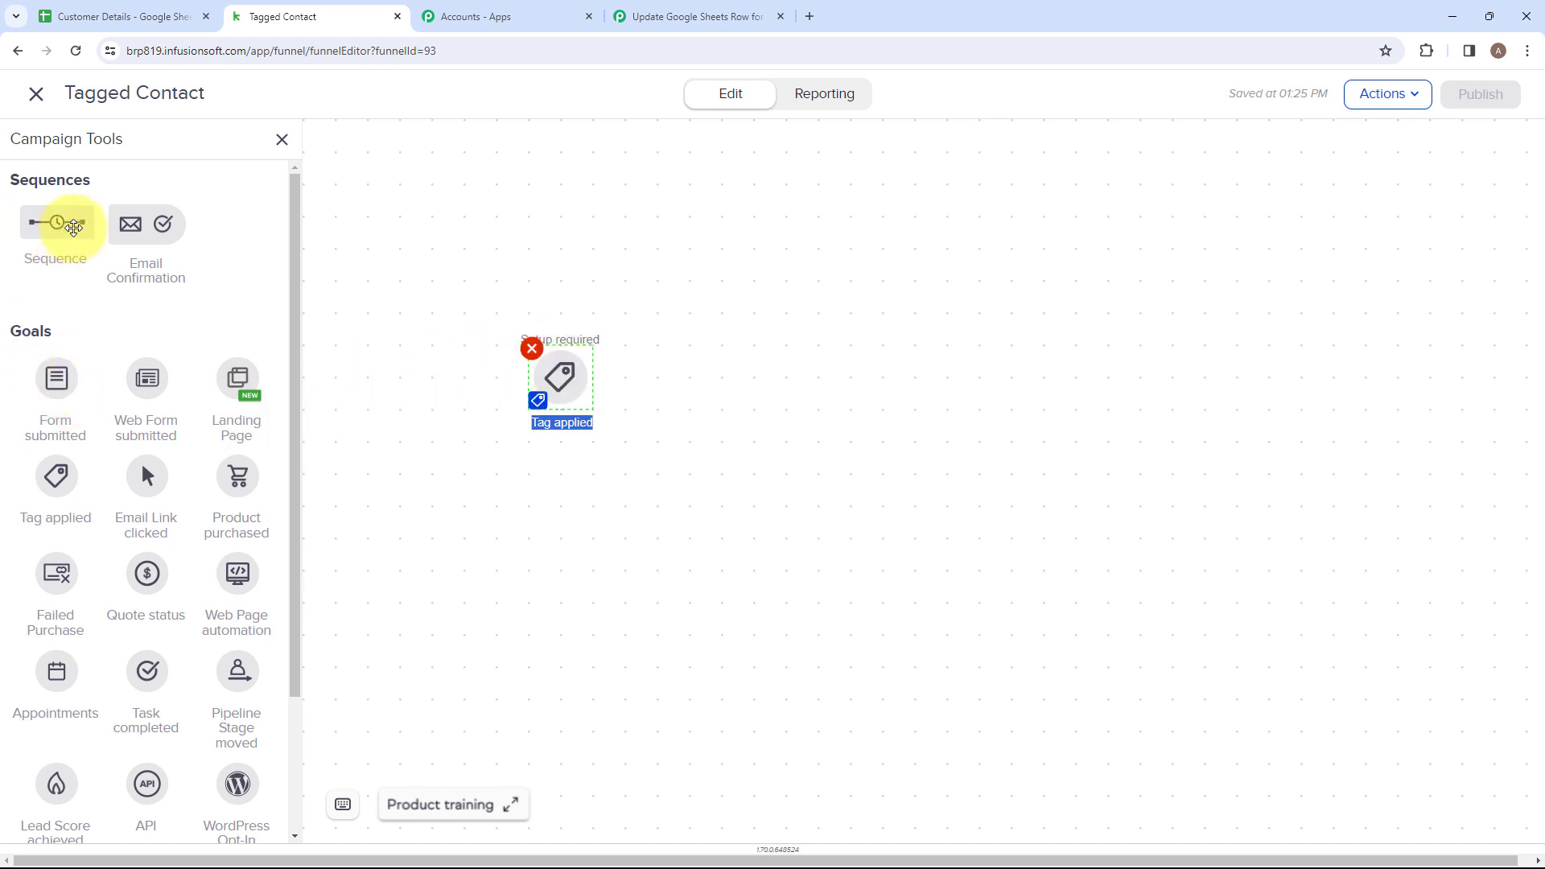
{"action": "left_click_drag", "start_coordinate": [74, 227], "coordinate": [681, 360]}
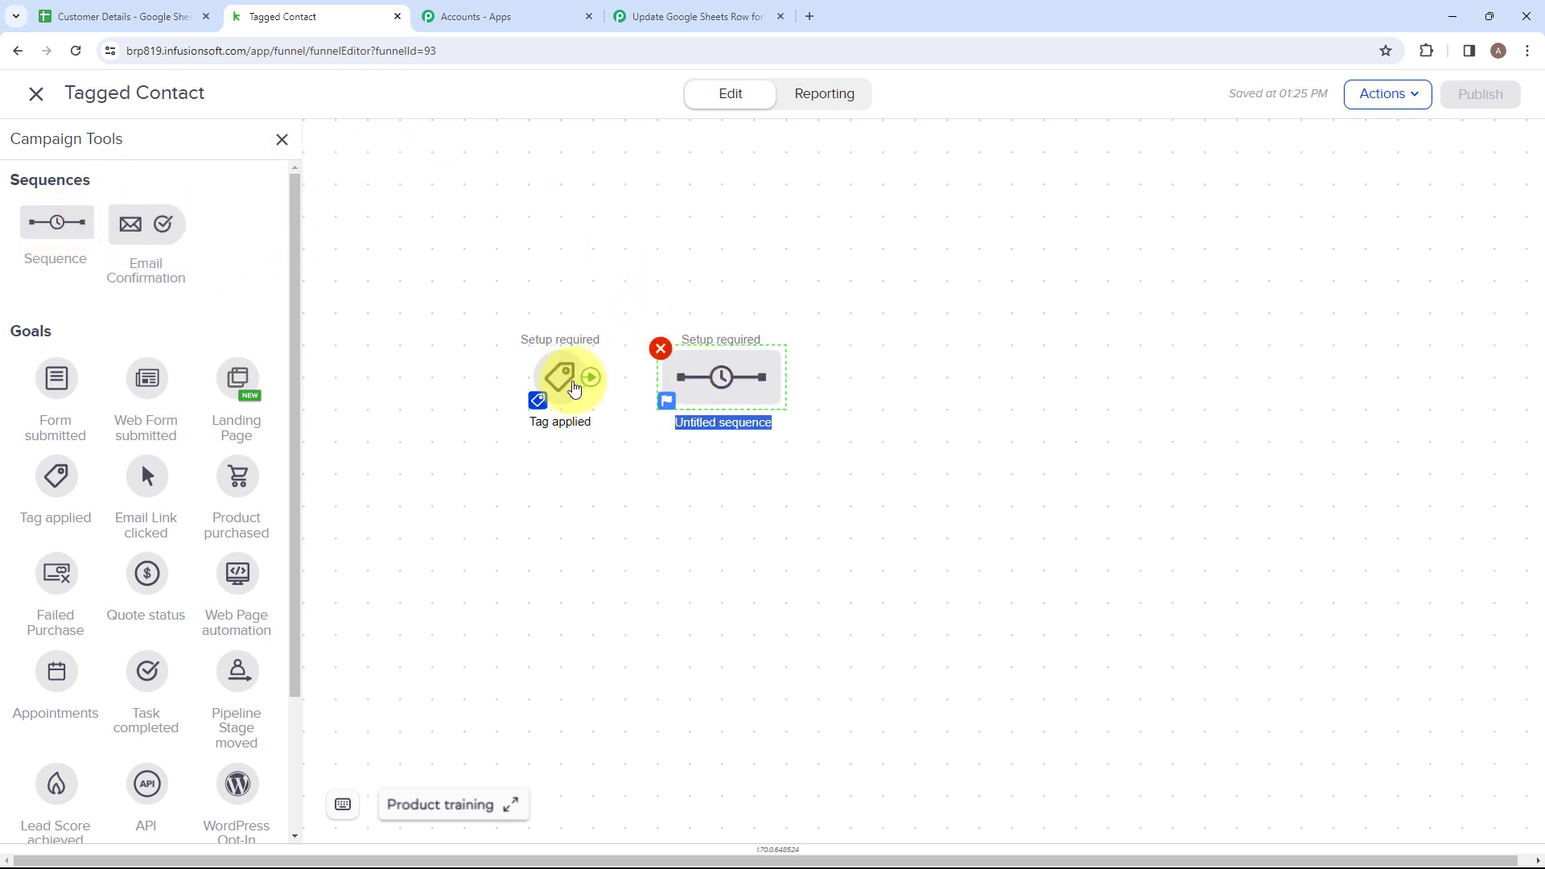
{"action": "left_click_drag", "start_coordinate": [590, 380], "coordinate": [685, 375]}
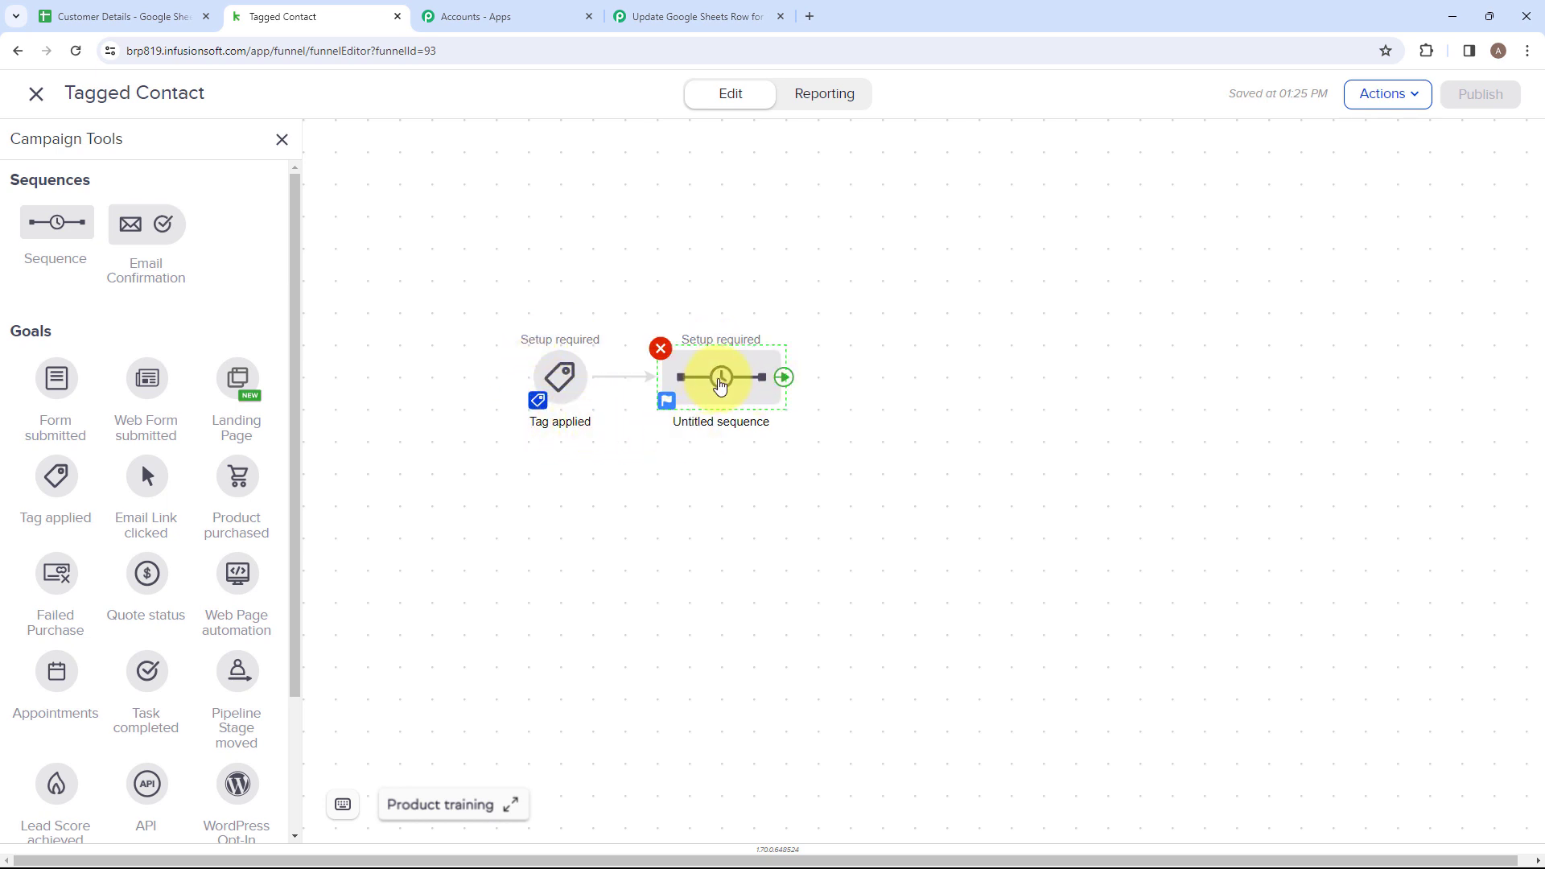
Open the untitled sequence for editing and add a Send HTTP Request process connected to Start.
{"action": "right_click", "coordinate": [720, 386]}
{"action": "left_click", "coordinate": [795, 416]}
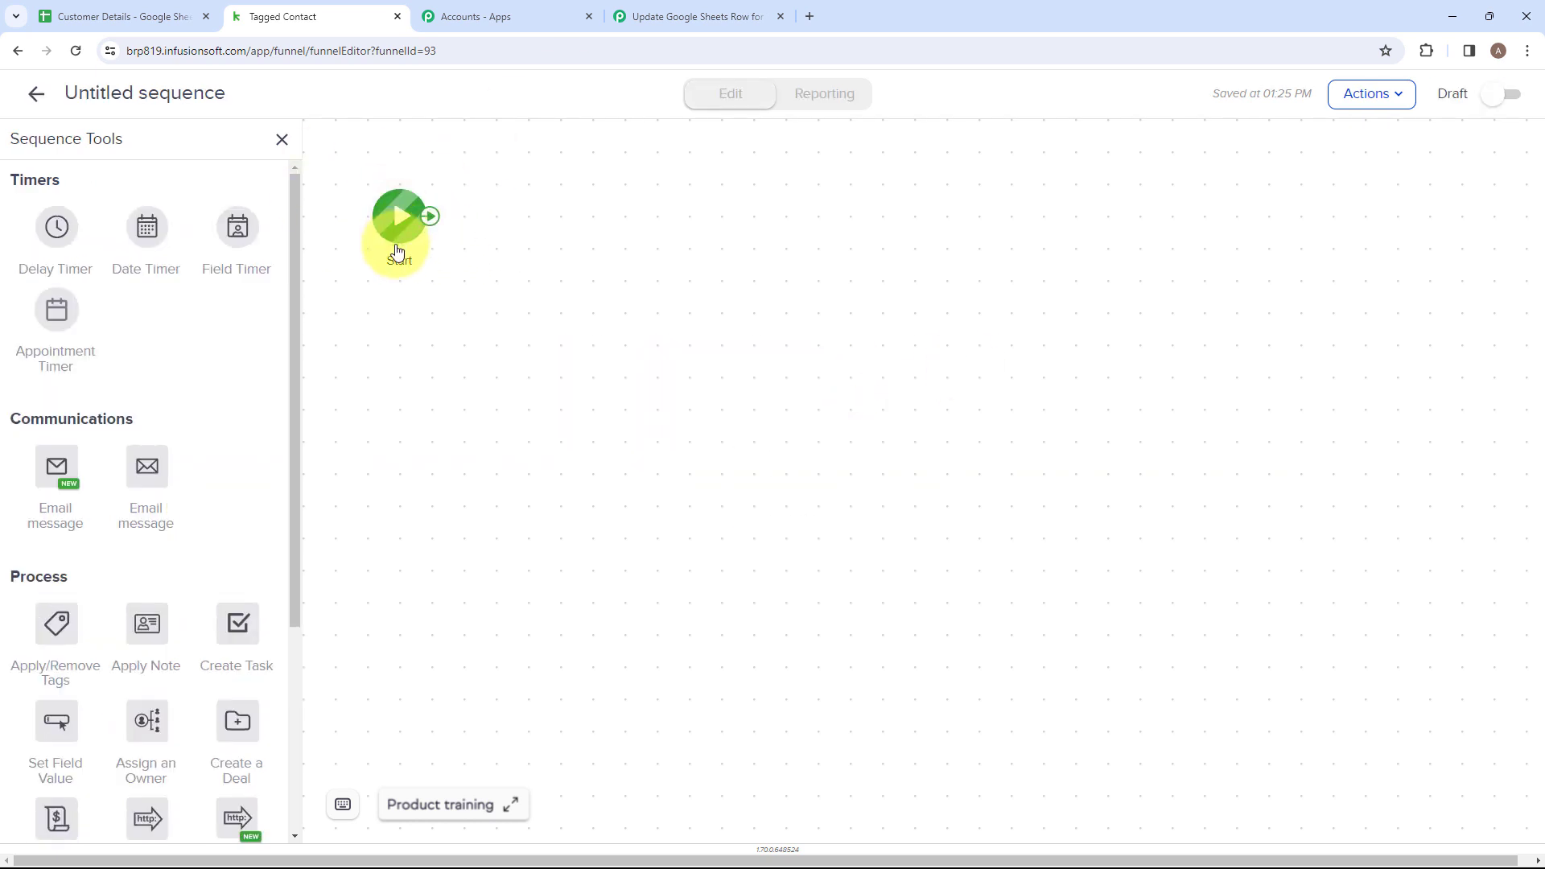
{"action": "scroll", "coordinate": [241, 467], "scroll_direction": "down", "scroll_amount": 4}
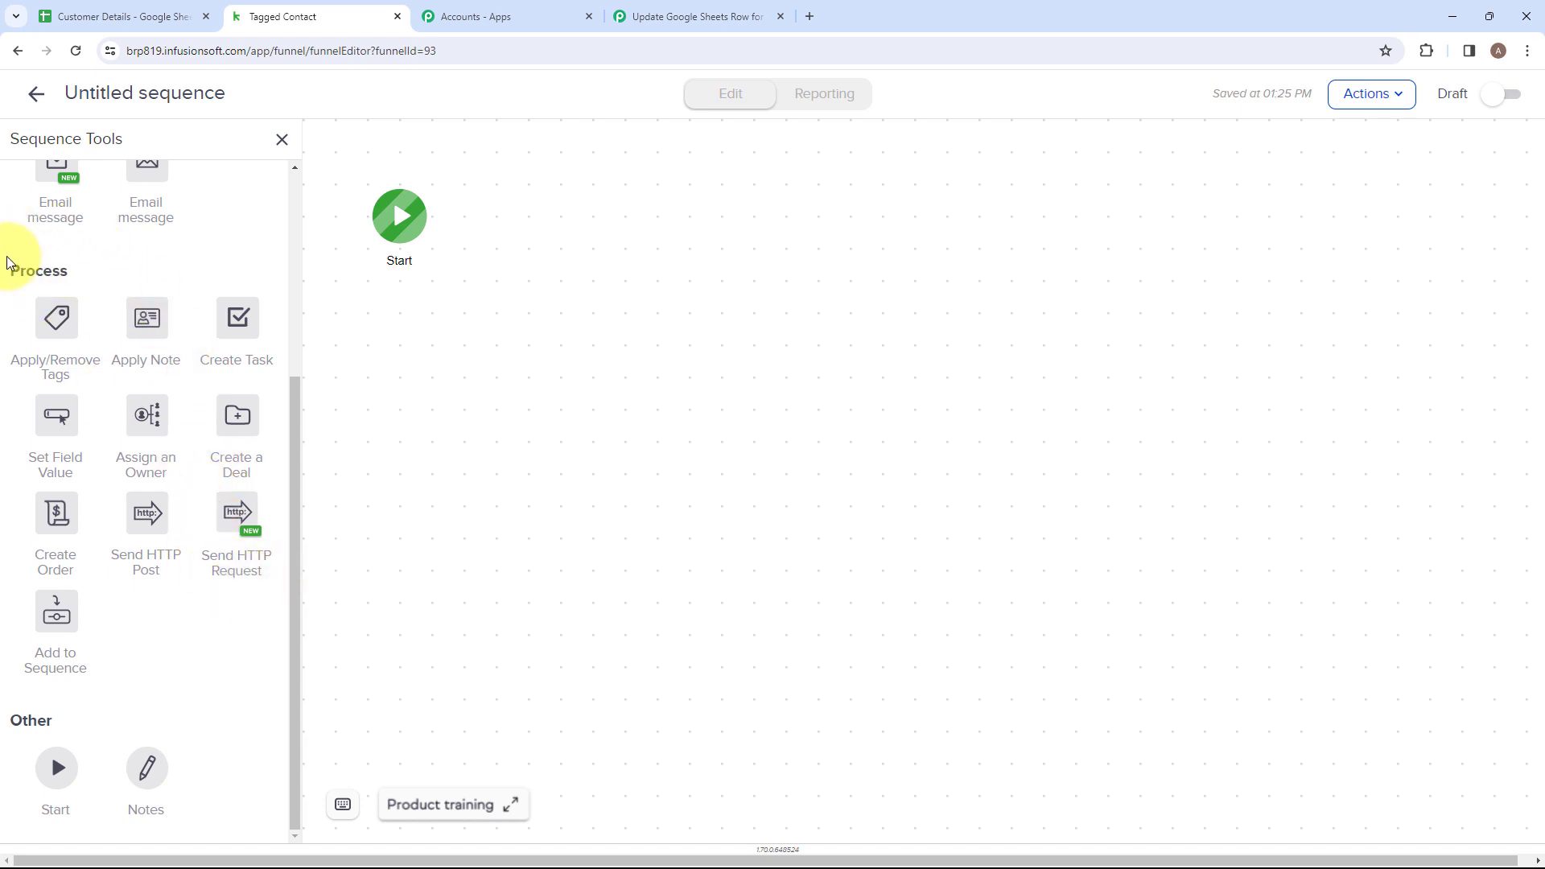
{"action": "left_click_drag", "start_coordinate": [228, 517], "coordinate": [523, 264]}
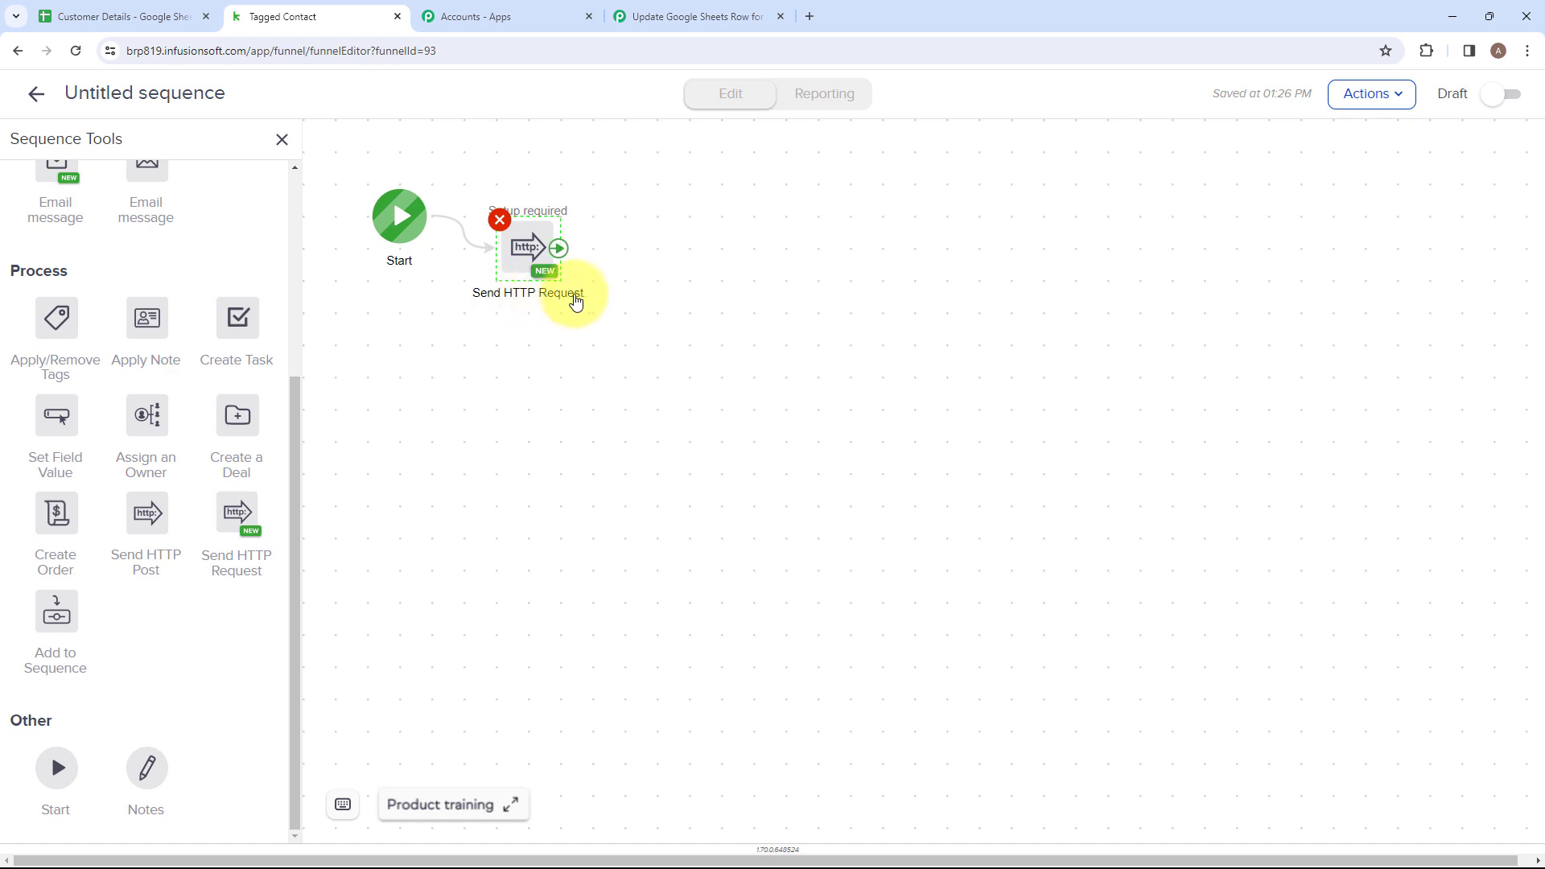
Set the Send HTTP Request's target URL to the webhook URL copied from the Pabbly Connect trigger step.
{"action": "left_click", "coordinate": [532, 249]}
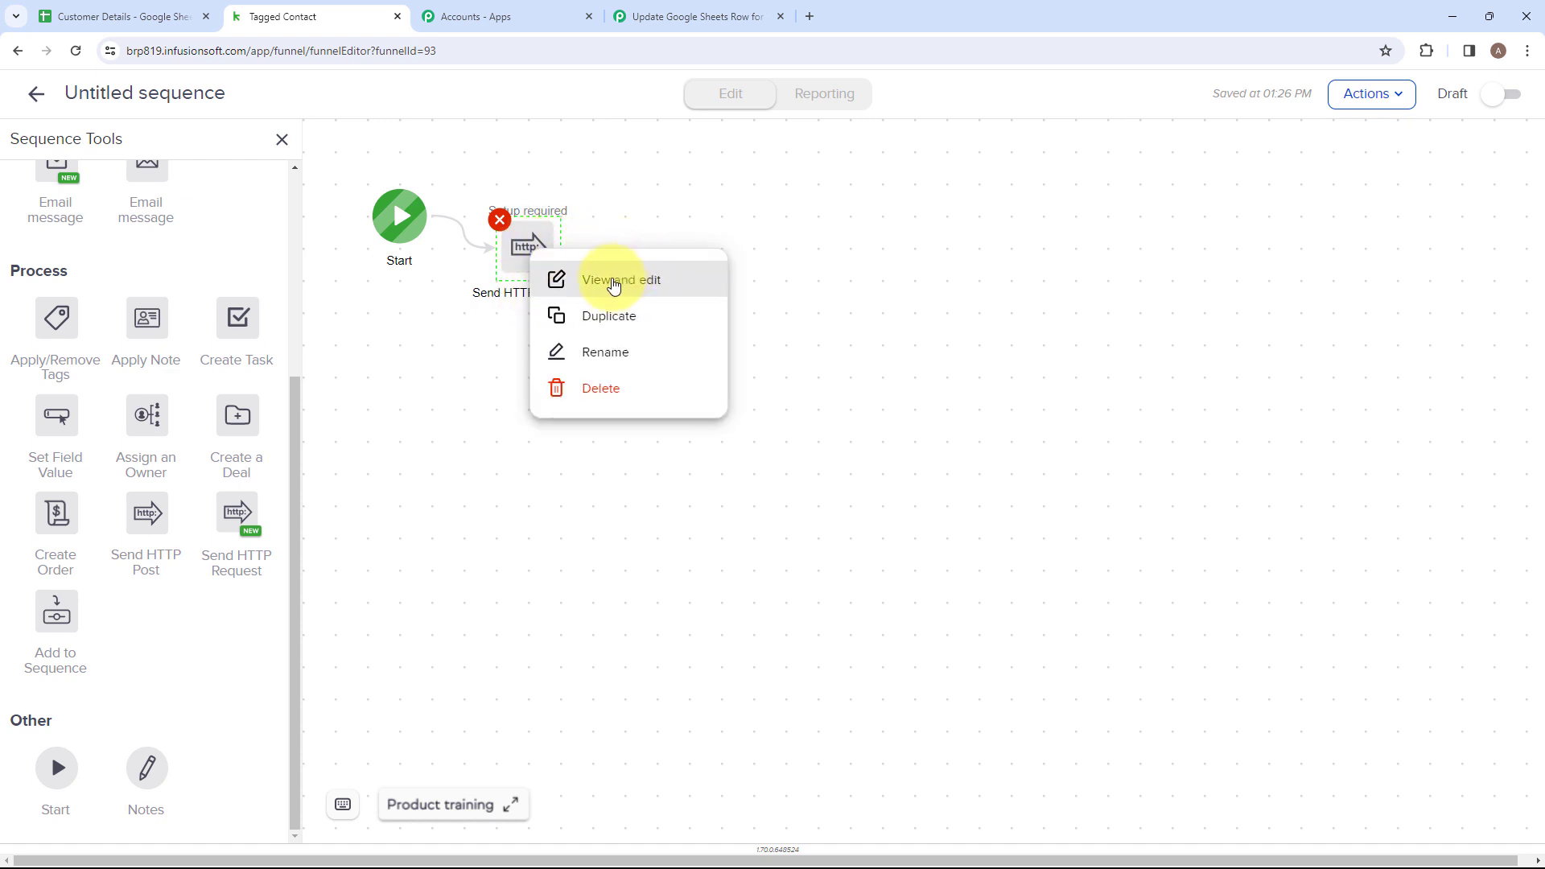
{"action": "left_click", "coordinate": [609, 282]}
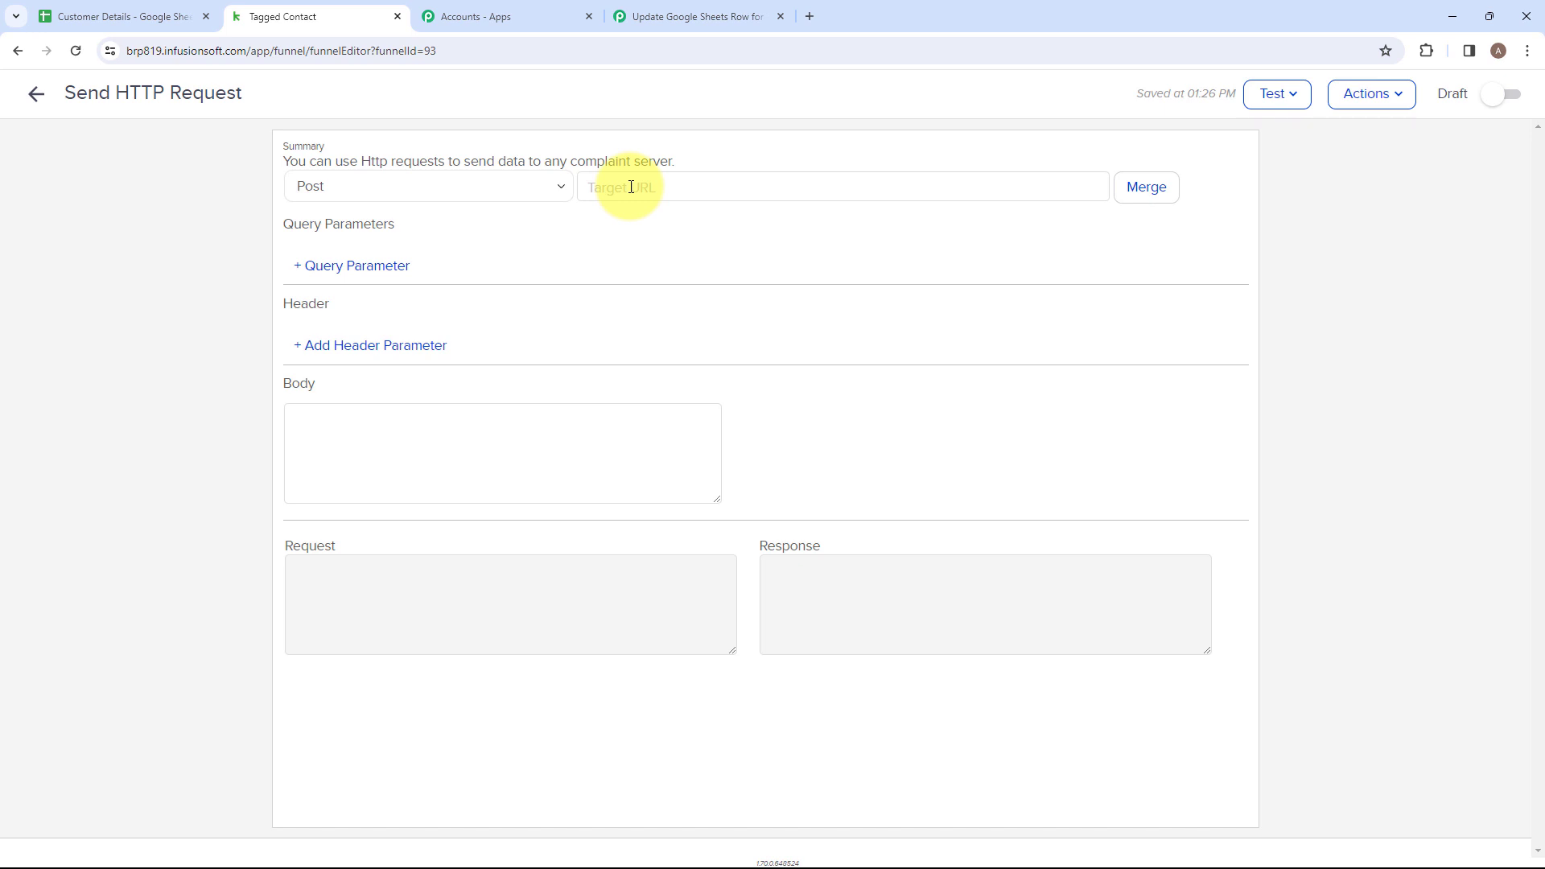
{"action": "left_click", "coordinate": [674, 17]}
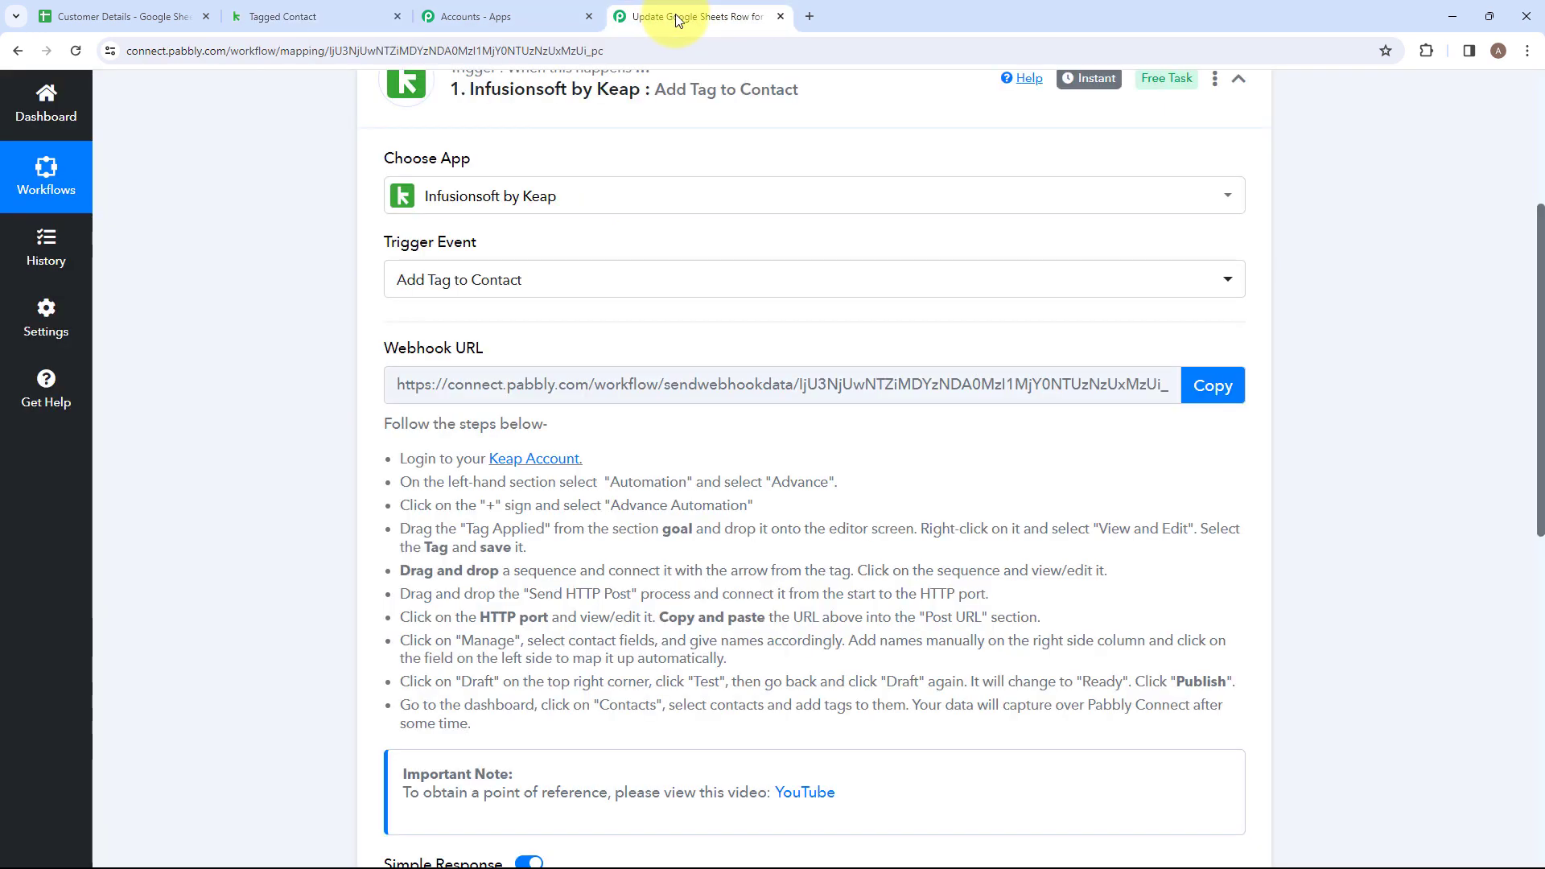
{"action": "left_click", "coordinate": [1221, 387]}
{"action": "left_click", "coordinate": [311, 8]}
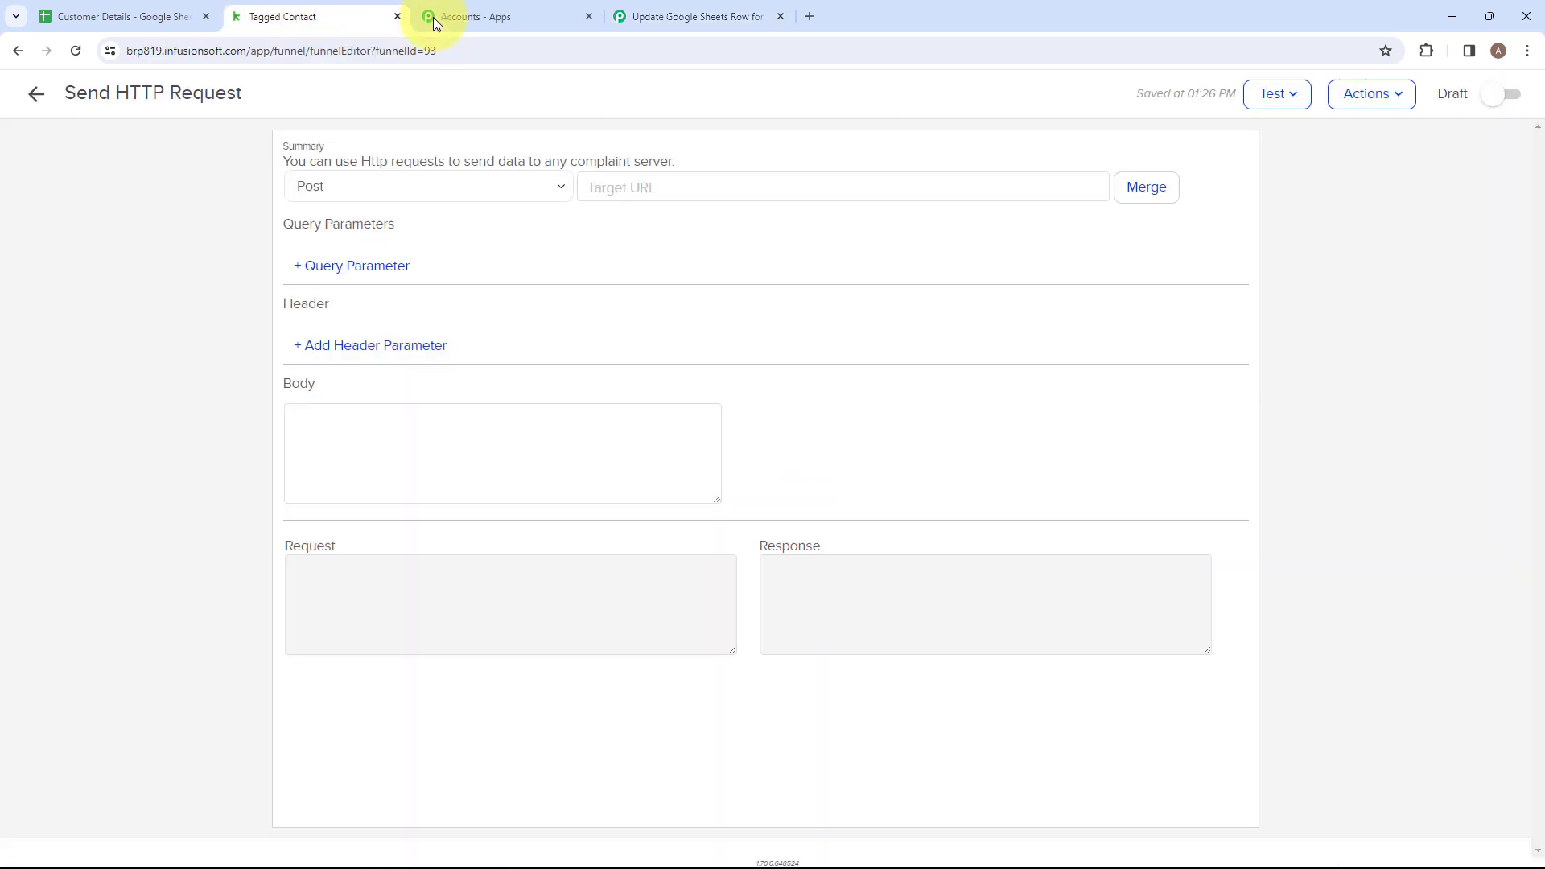
{"action": "left_click", "coordinate": [584, 187]}
{"action": "key", "text": "ctrl+v"}
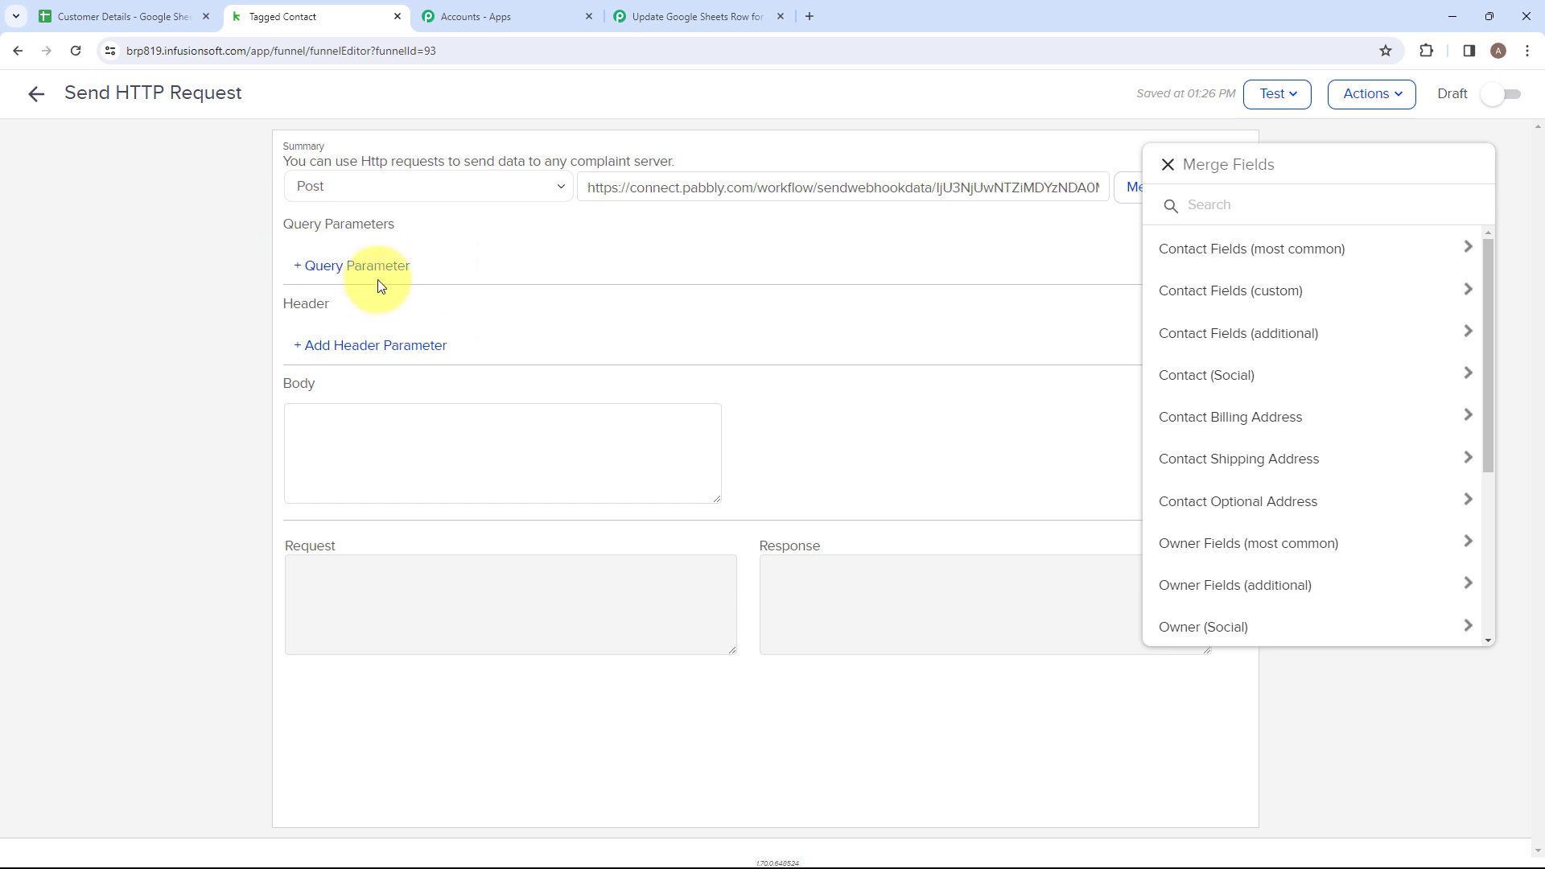
Check the Customer Details sheet's columns and add a query parameter "First Name" mapped to the contact's First Name merge field.
{"action": "left_click", "coordinate": [57, 16]}
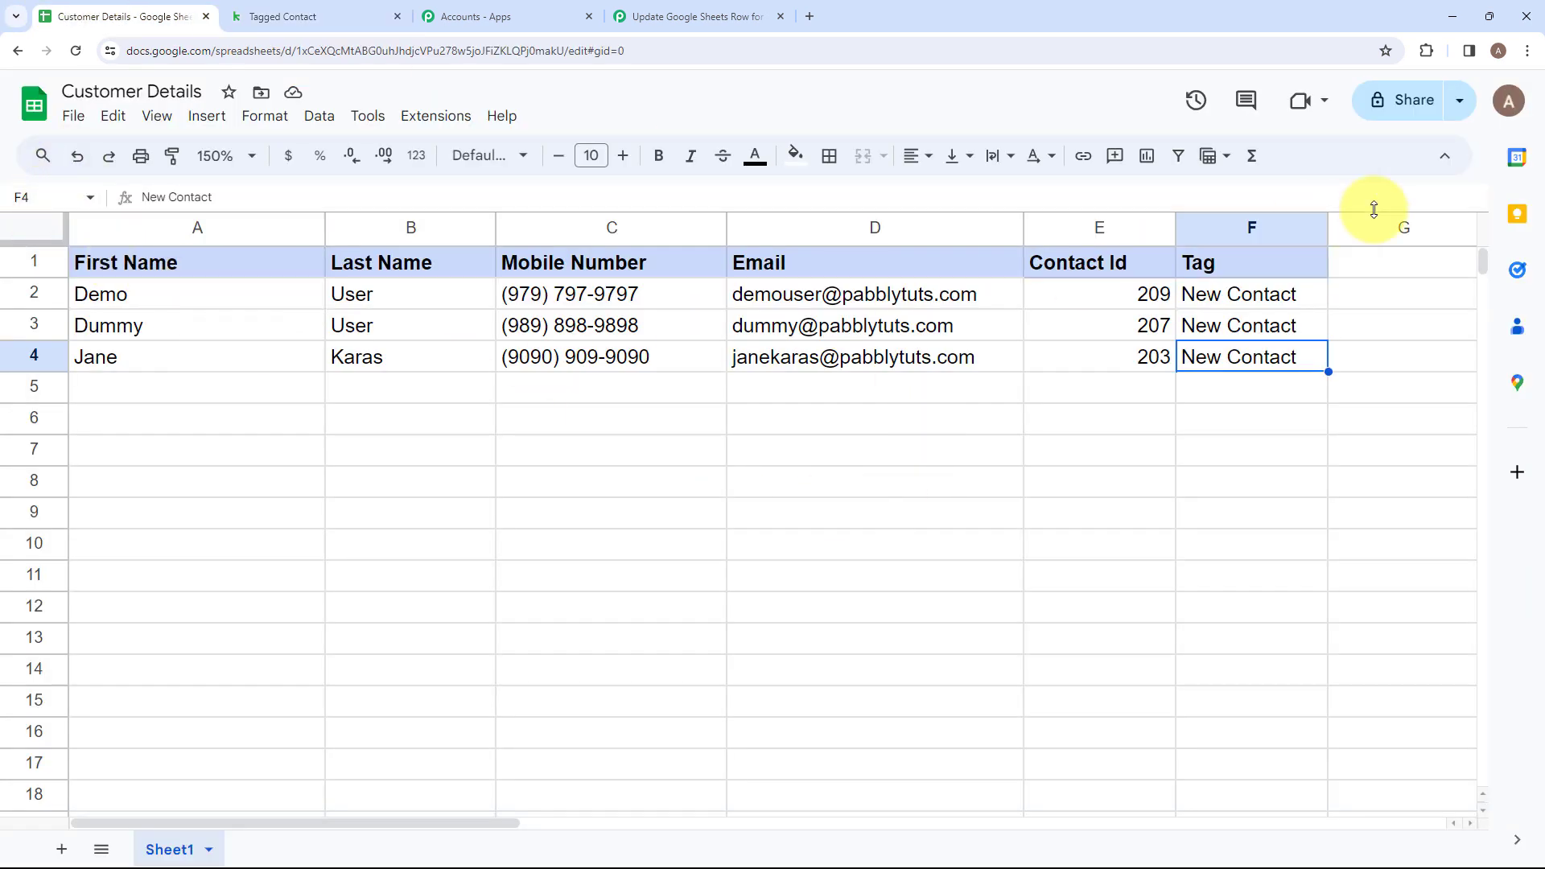
{"action": "left_click", "coordinate": [308, 16]}
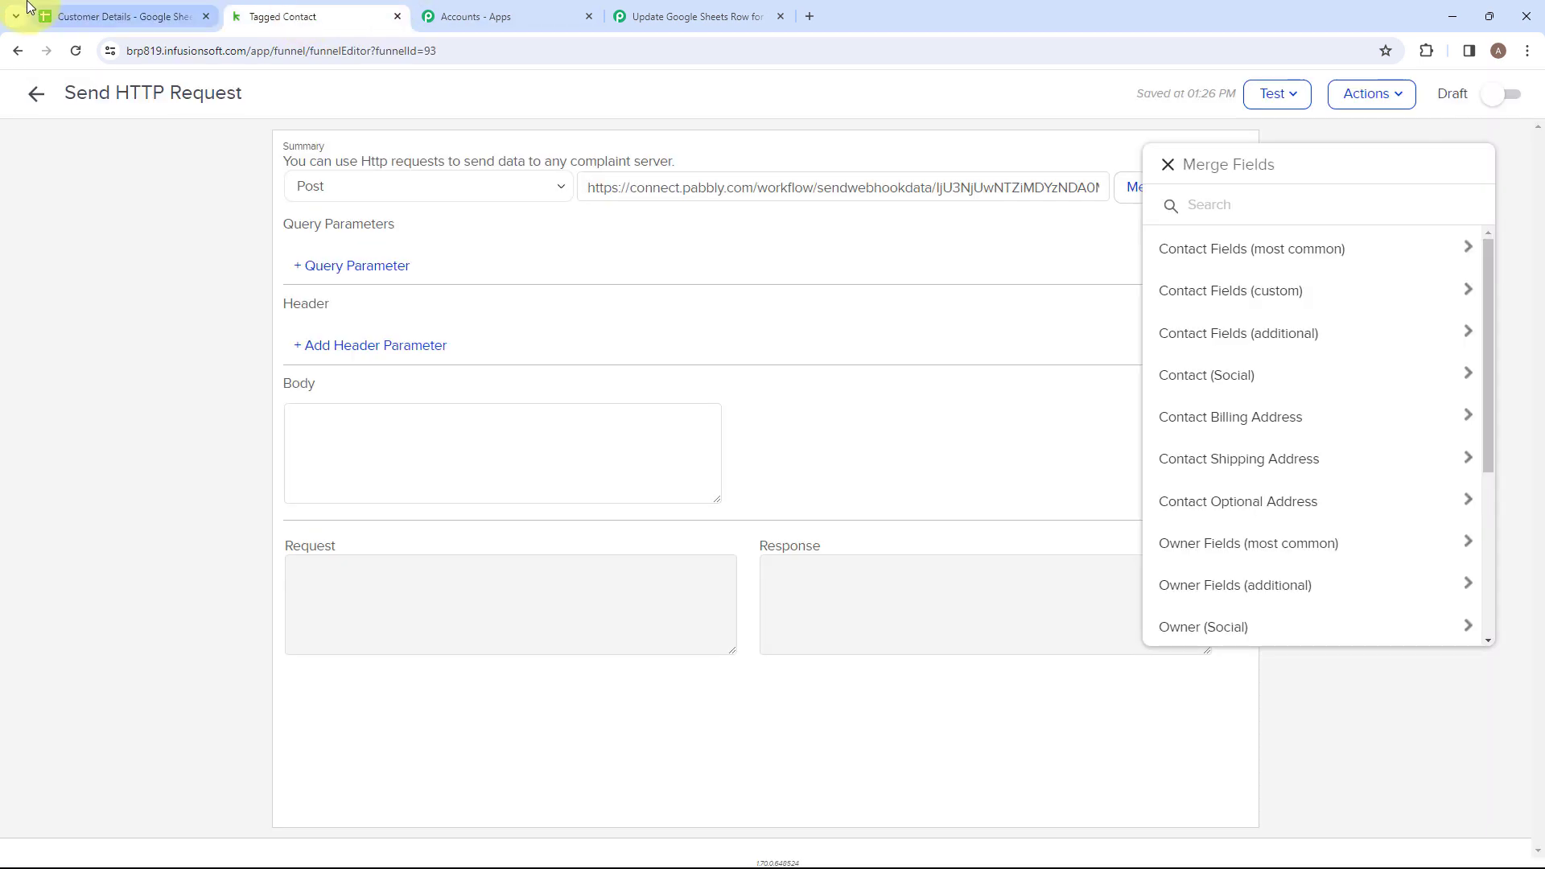
{"action": "left_click", "coordinate": [48, 16]}
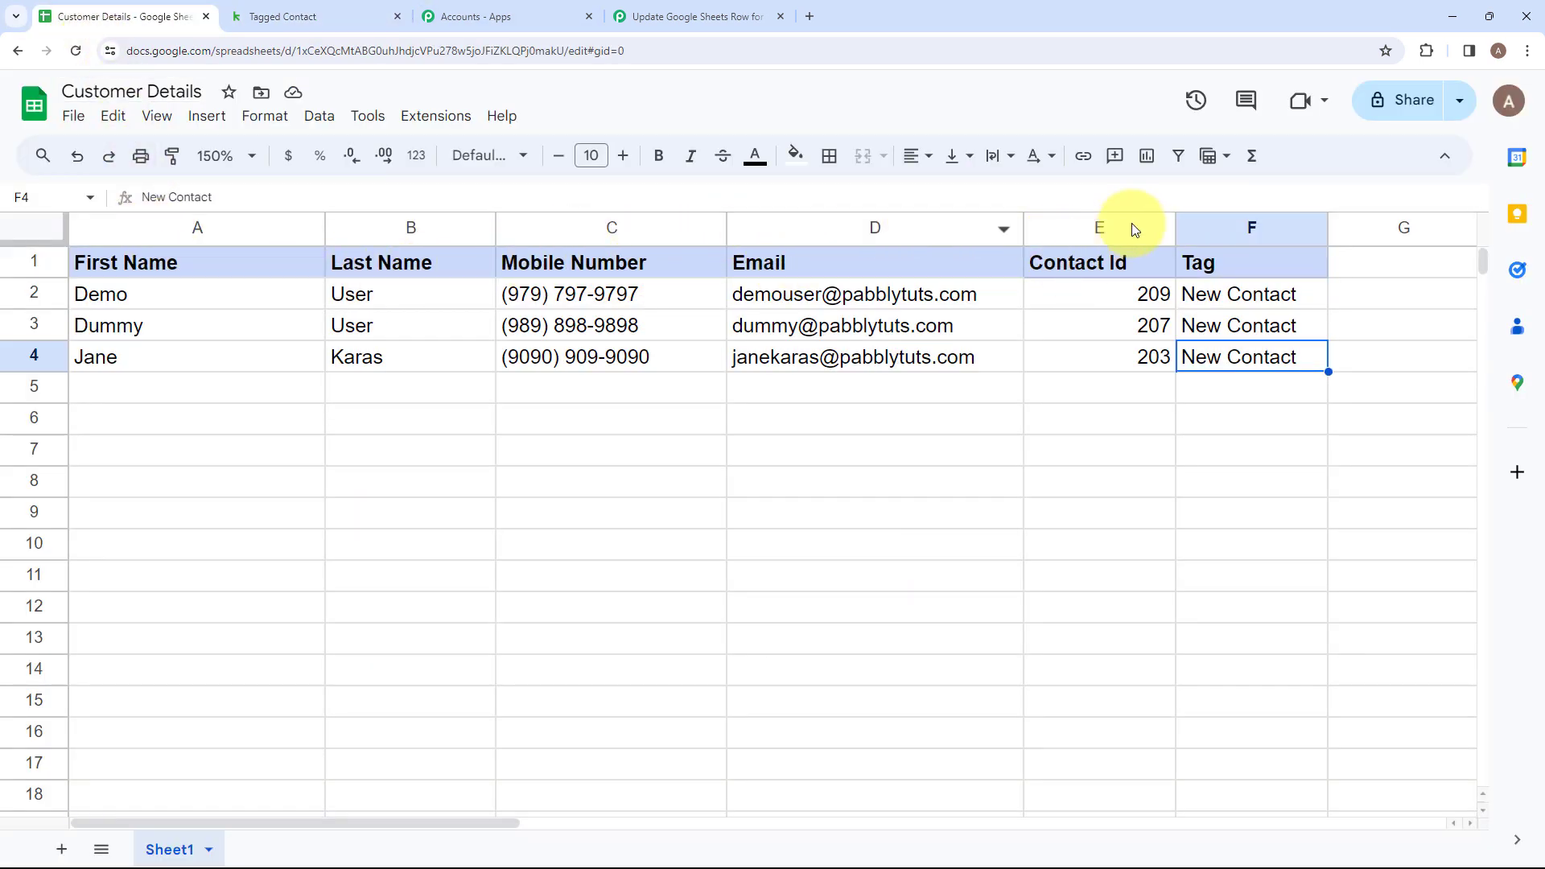
{"action": "left_click", "coordinate": [261, 17]}
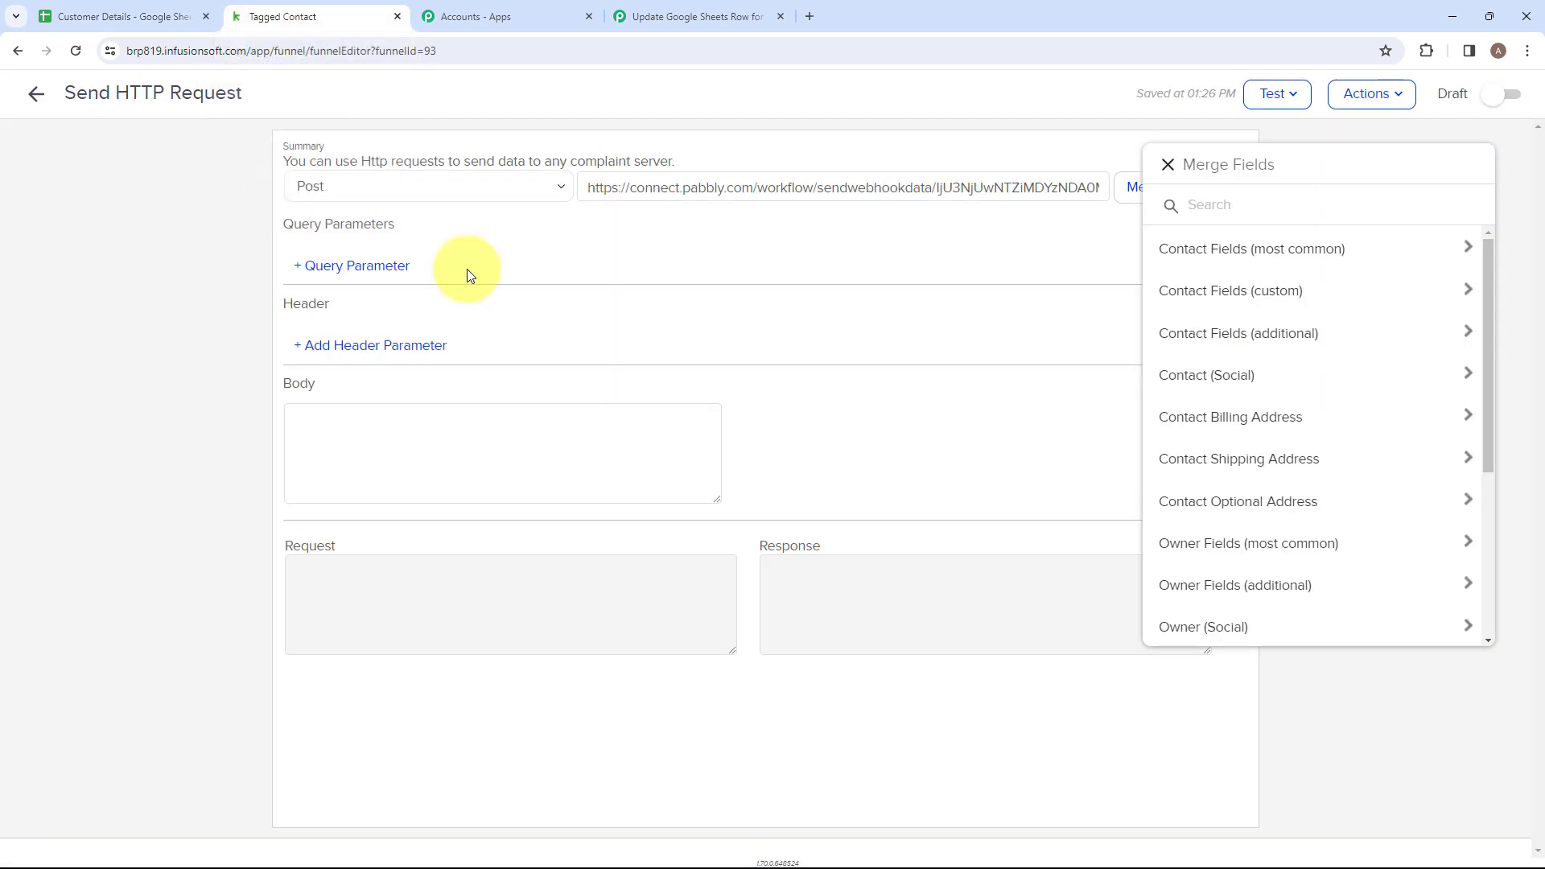
{"action": "left_click", "coordinate": [374, 266]}
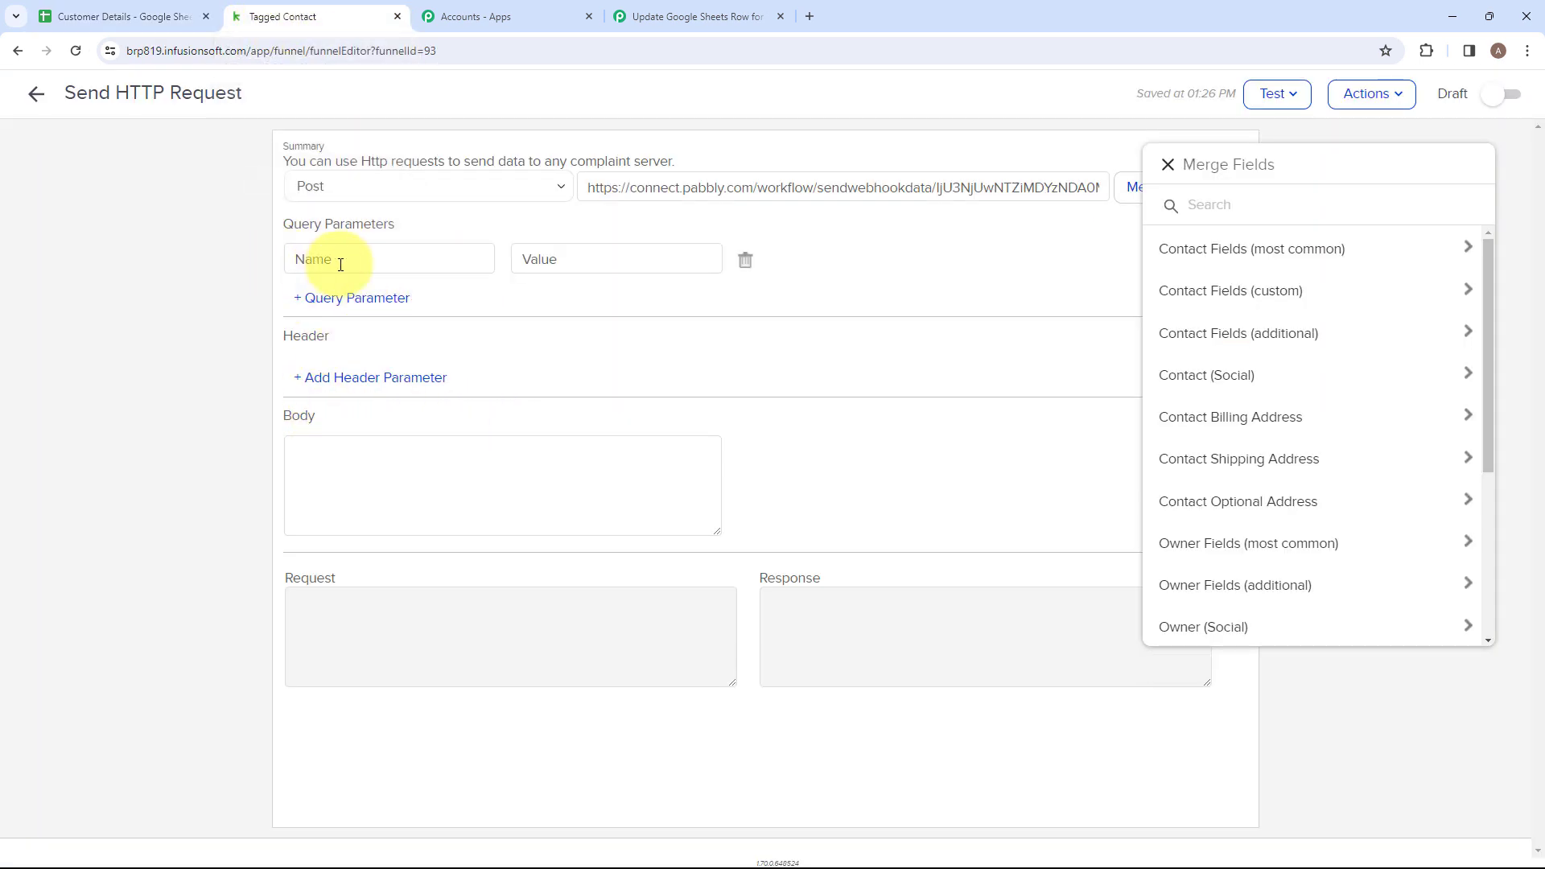
{"action": "left_click", "coordinate": [297, 263]}
{"action": "type", "text": "First Name"}
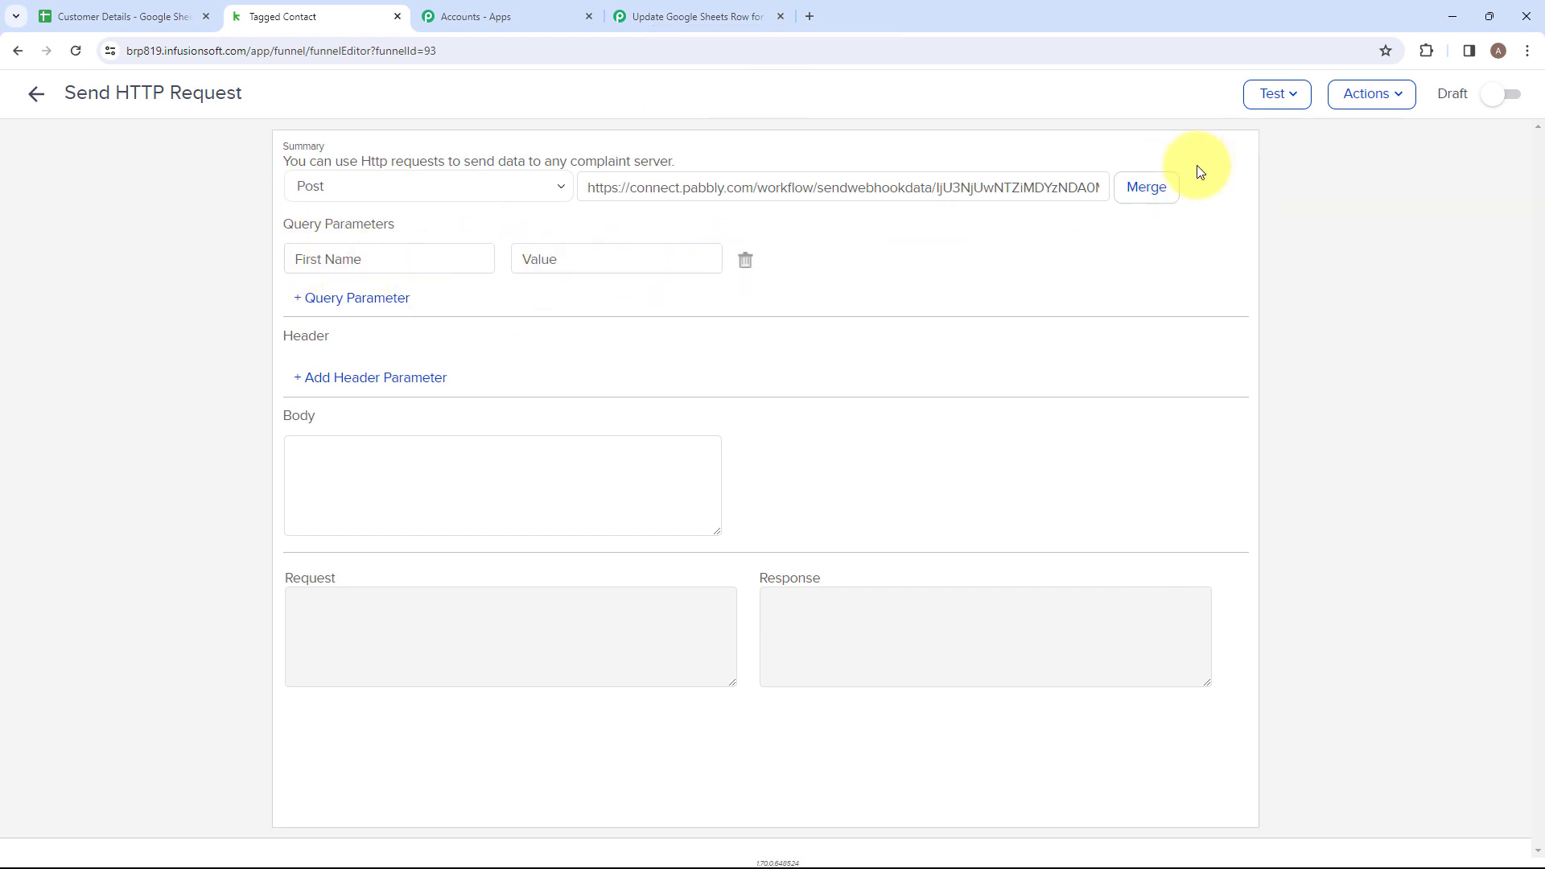
{"action": "left_click", "coordinate": [1163, 188]}
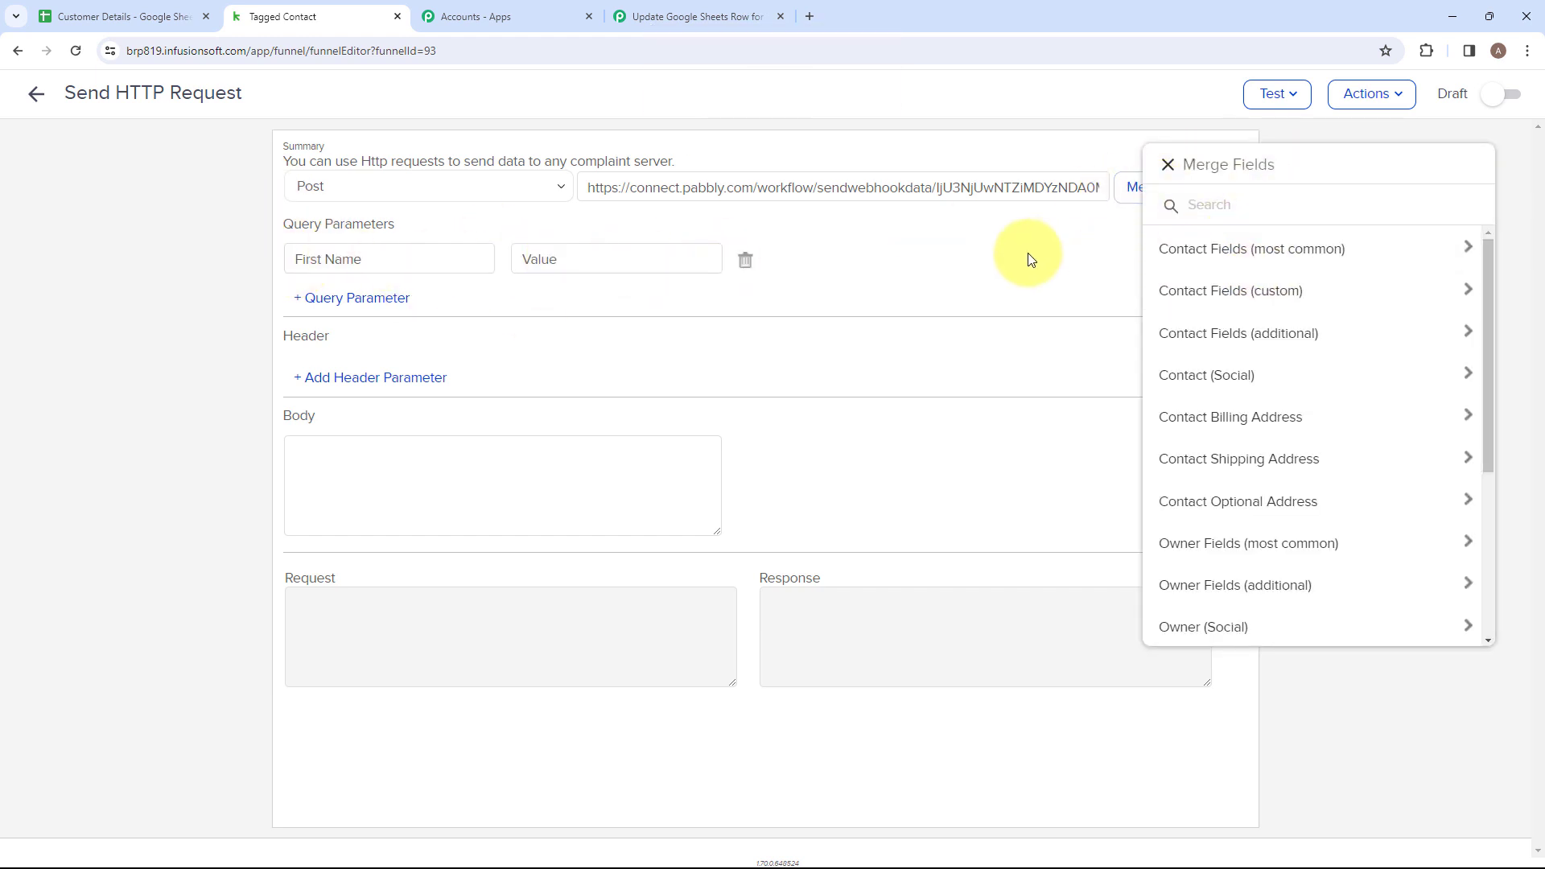
{"action": "left_click", "coordinate": [1255, 254]}
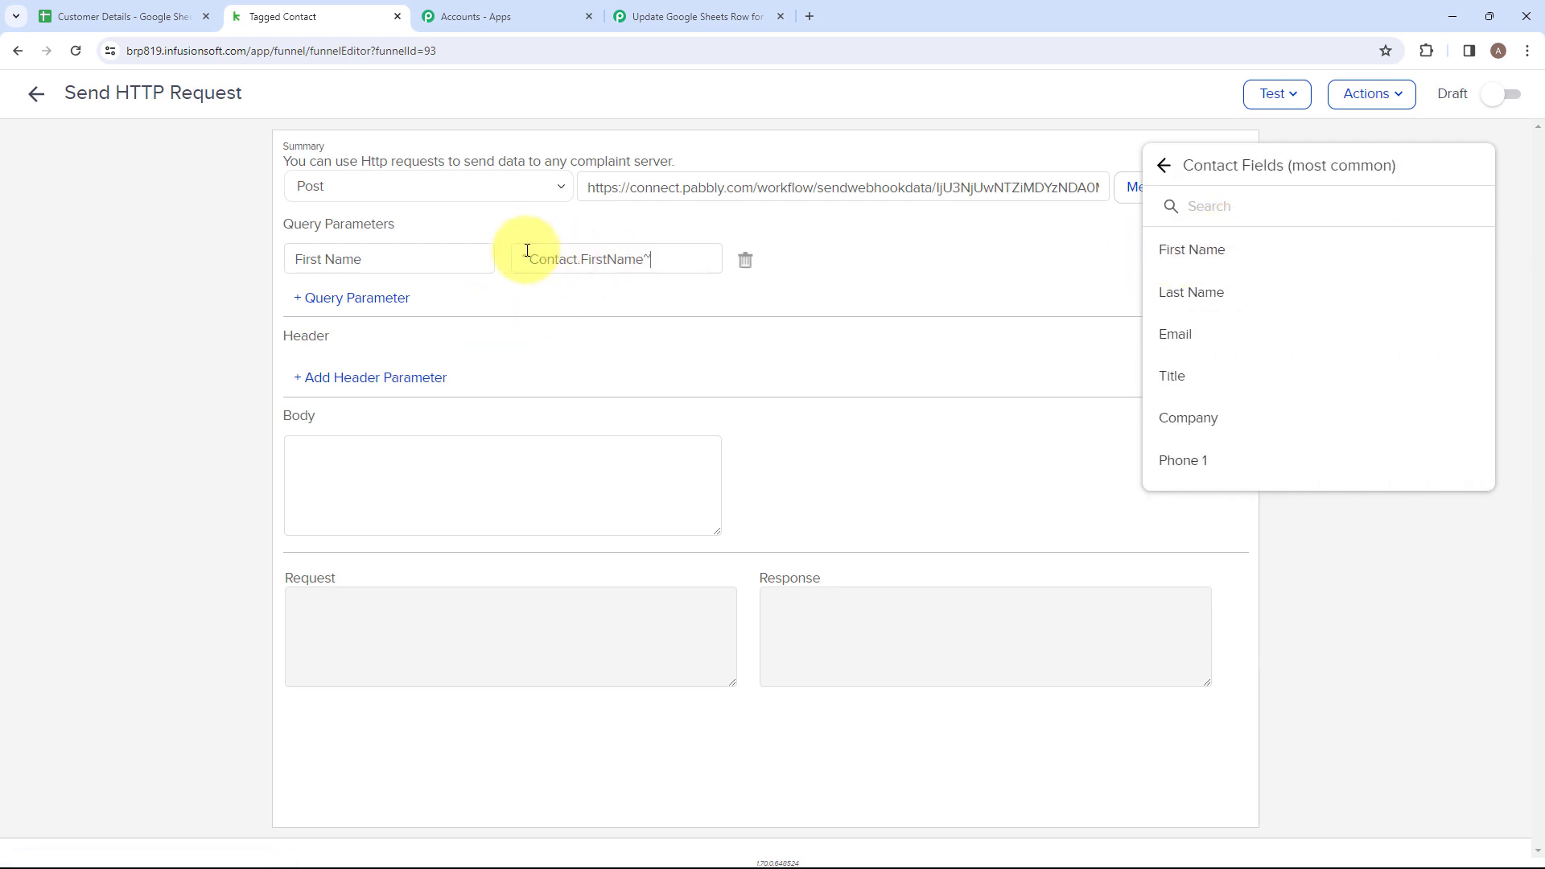
{"action": "left_click_drag", "start_coordinate": [522, 258], "coordinate": [679, 255]}
{"action": "left_click", "coordinate": [690, 263]}
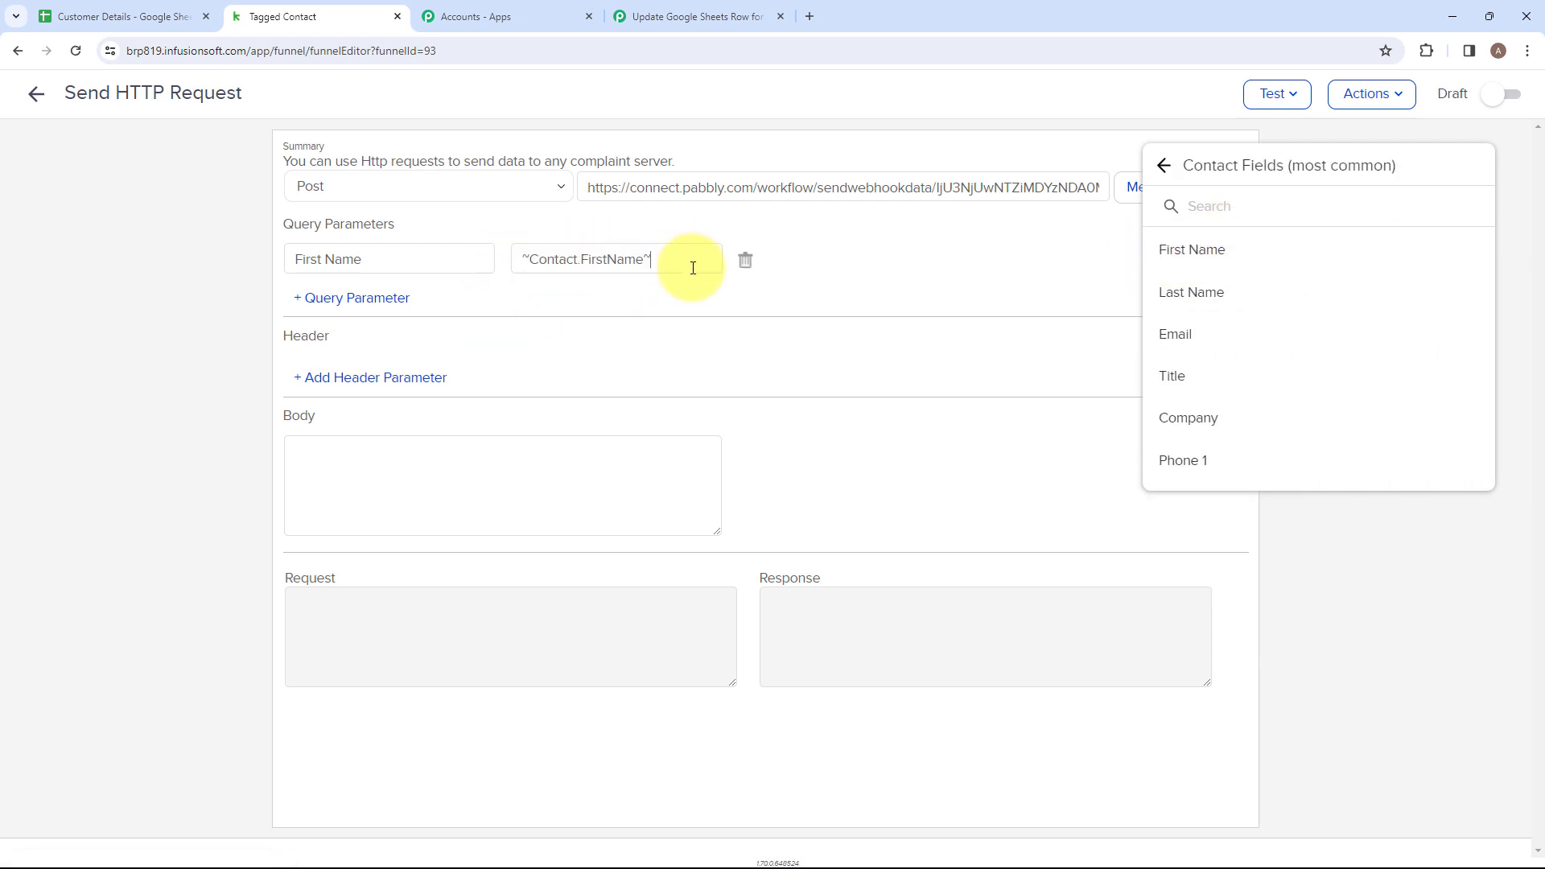
Add a query parameter "Last Name" mapped to the contact's Last Name merge field.
{"action": "left_click", "coordinate": [367, 304]}
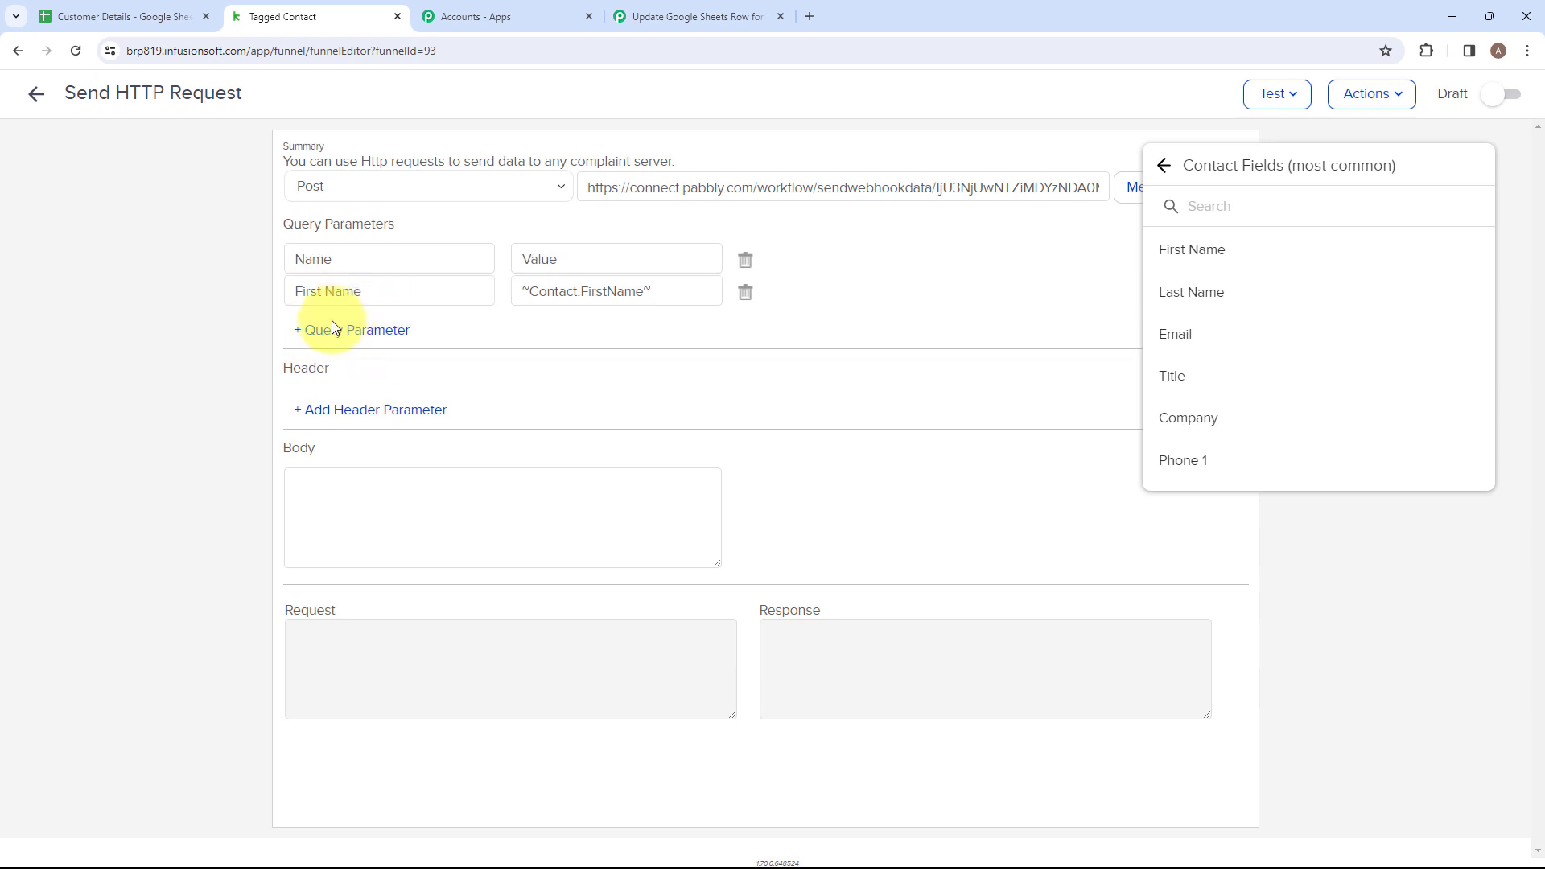
{"action": "key", "text": "Caps_Lock"}
{"action": "left_click", "coordinate": [295, 259]}
{"action": "type", "text": "Last Name"}
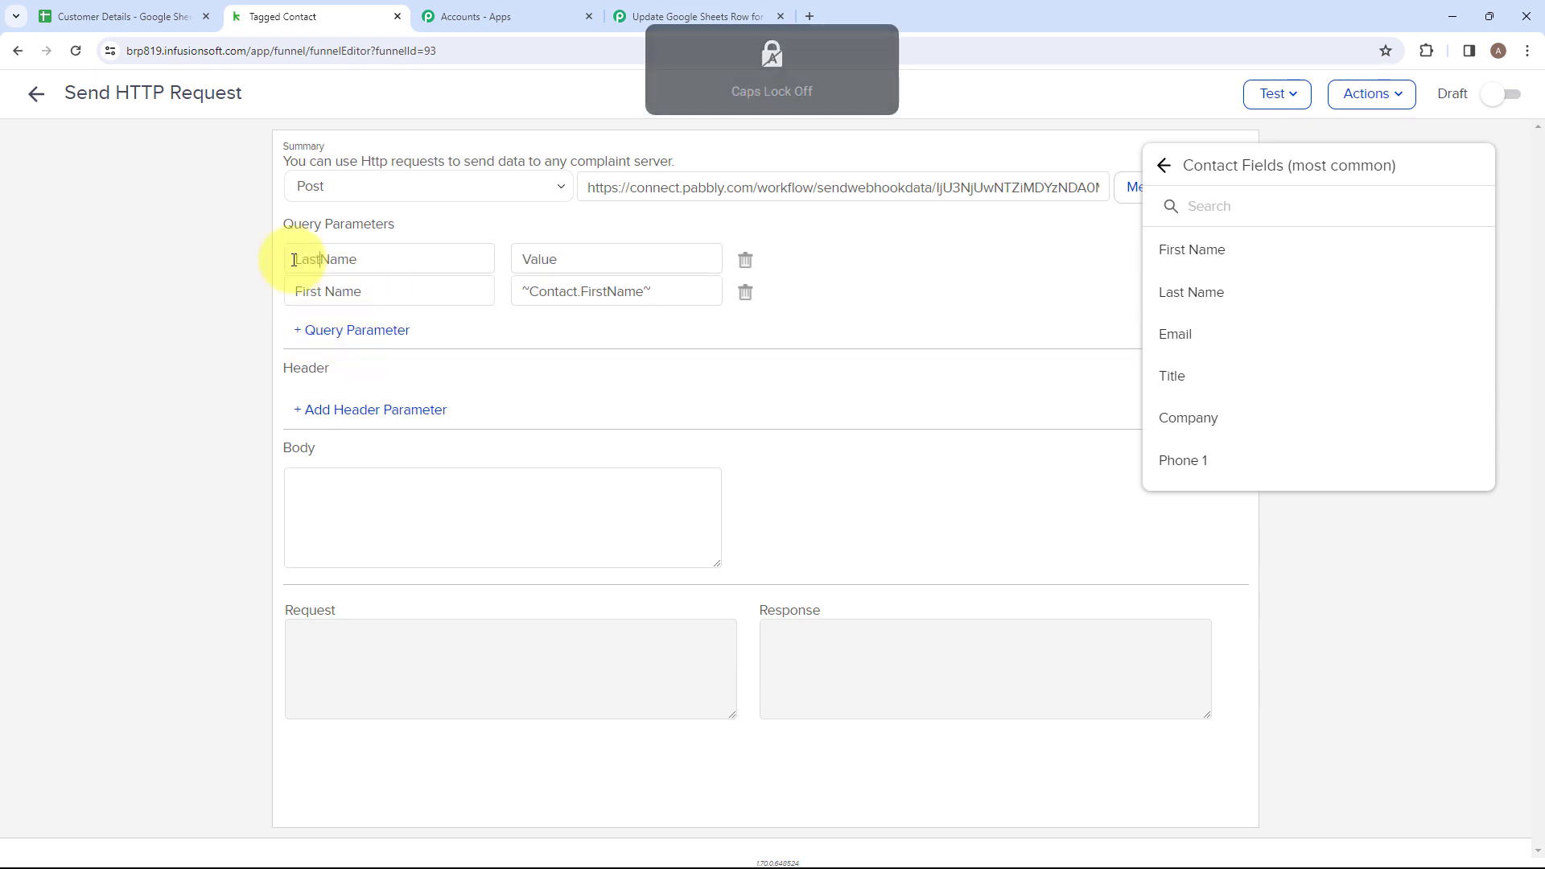
{"action": "key", "text": "Tab"}
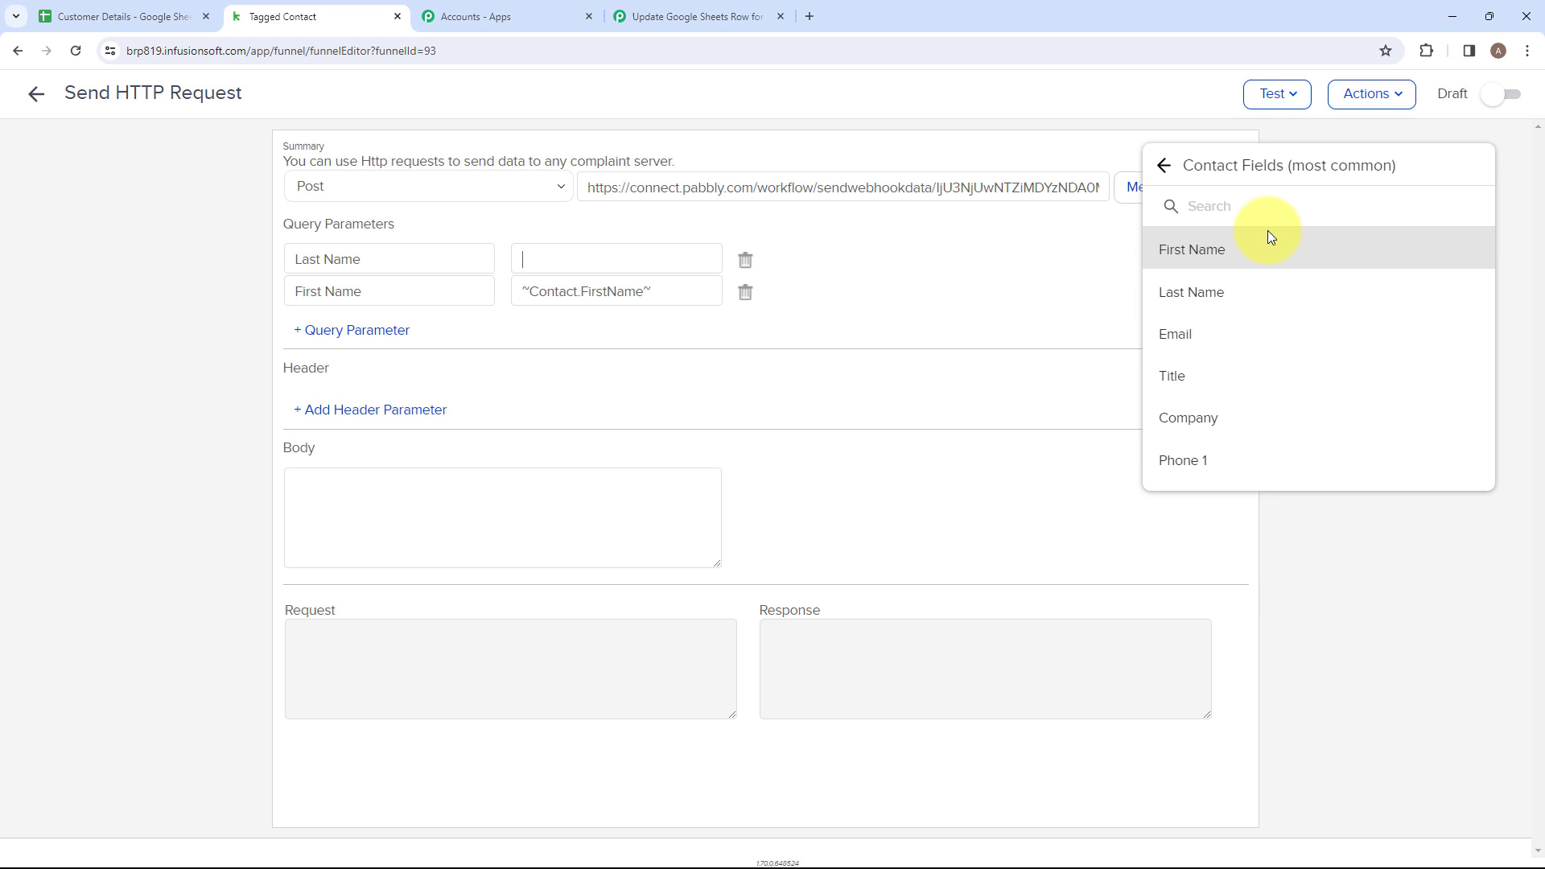
{"action": "left_click", "coordinate": [1208, 293]}
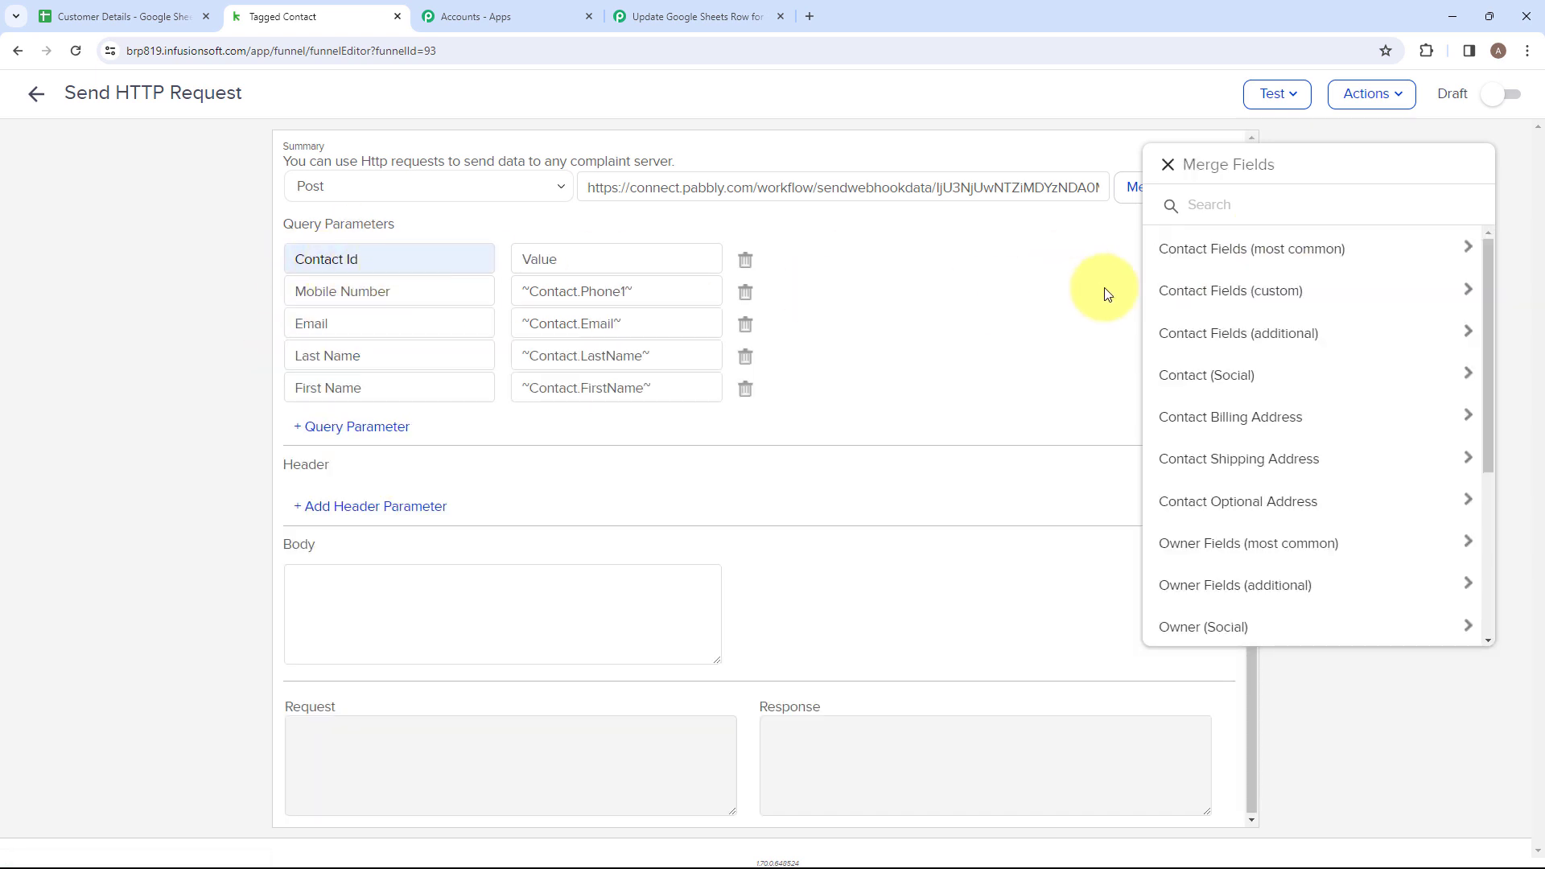
Map the "Contact Id" query parameter to the contact's Id merge field from the additional contact fields.
{"action": "left_click", "coordinate": [1240, 333]}
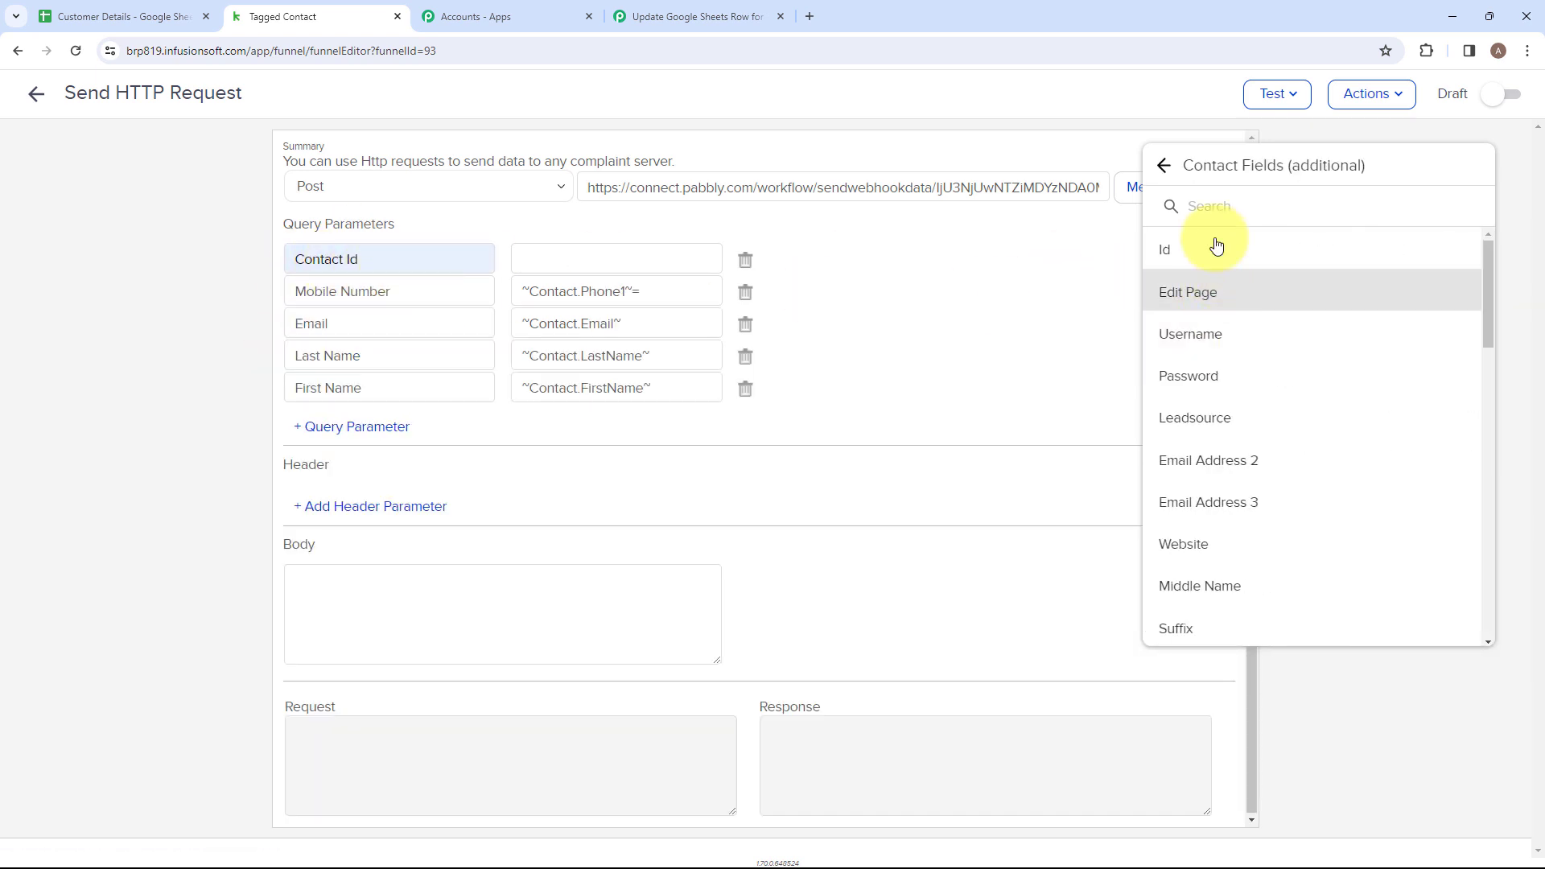
{"action": "left_click", "coordinate": [1214, 248]}
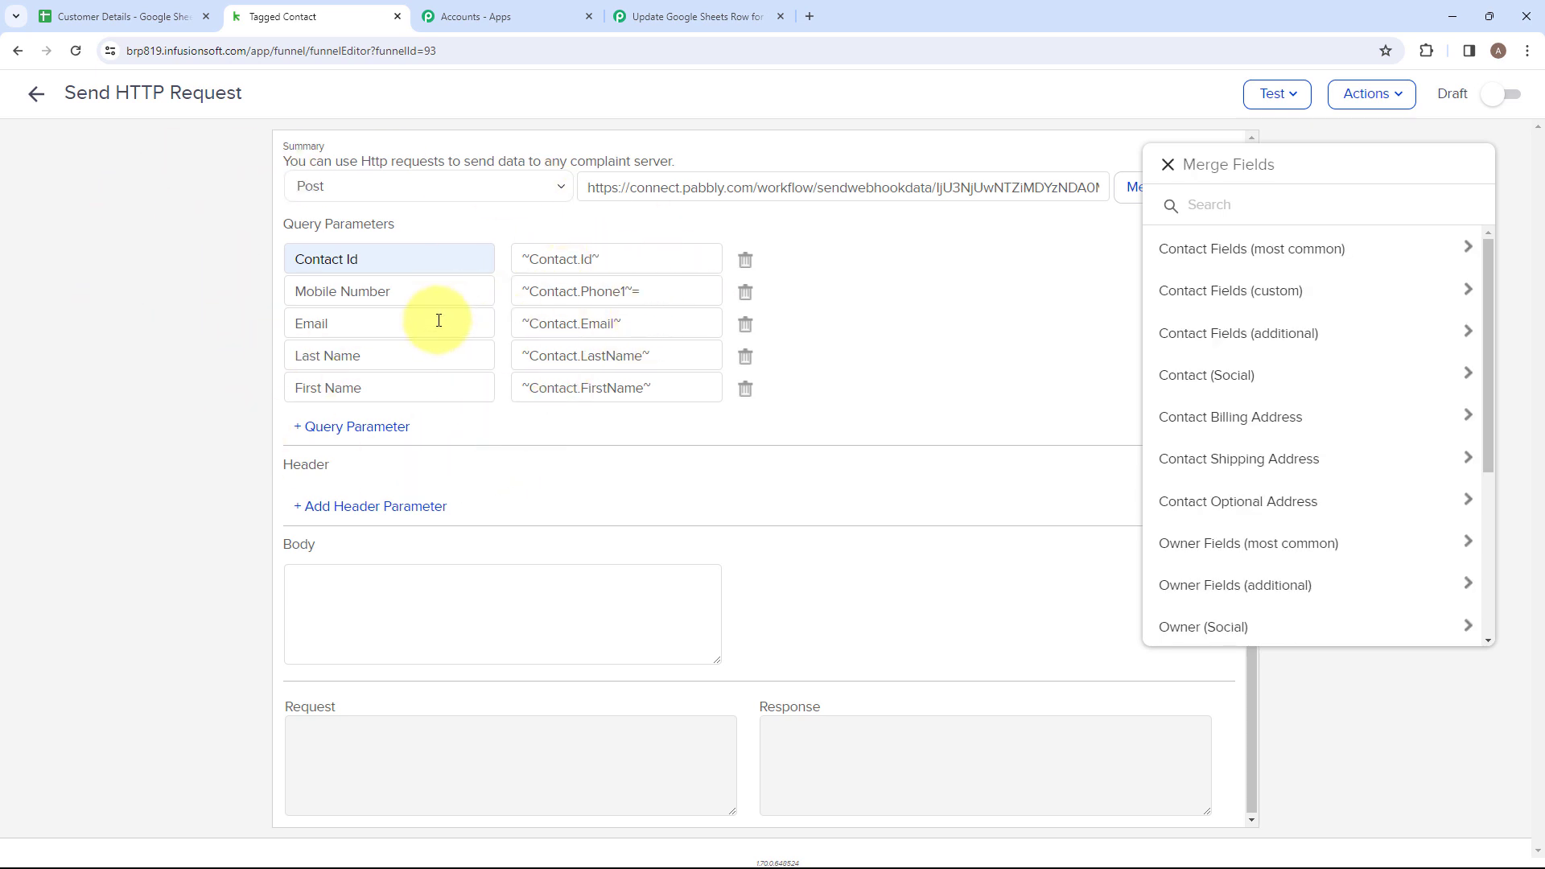
{"action": "left_click", "coordinate": [478, 122]}
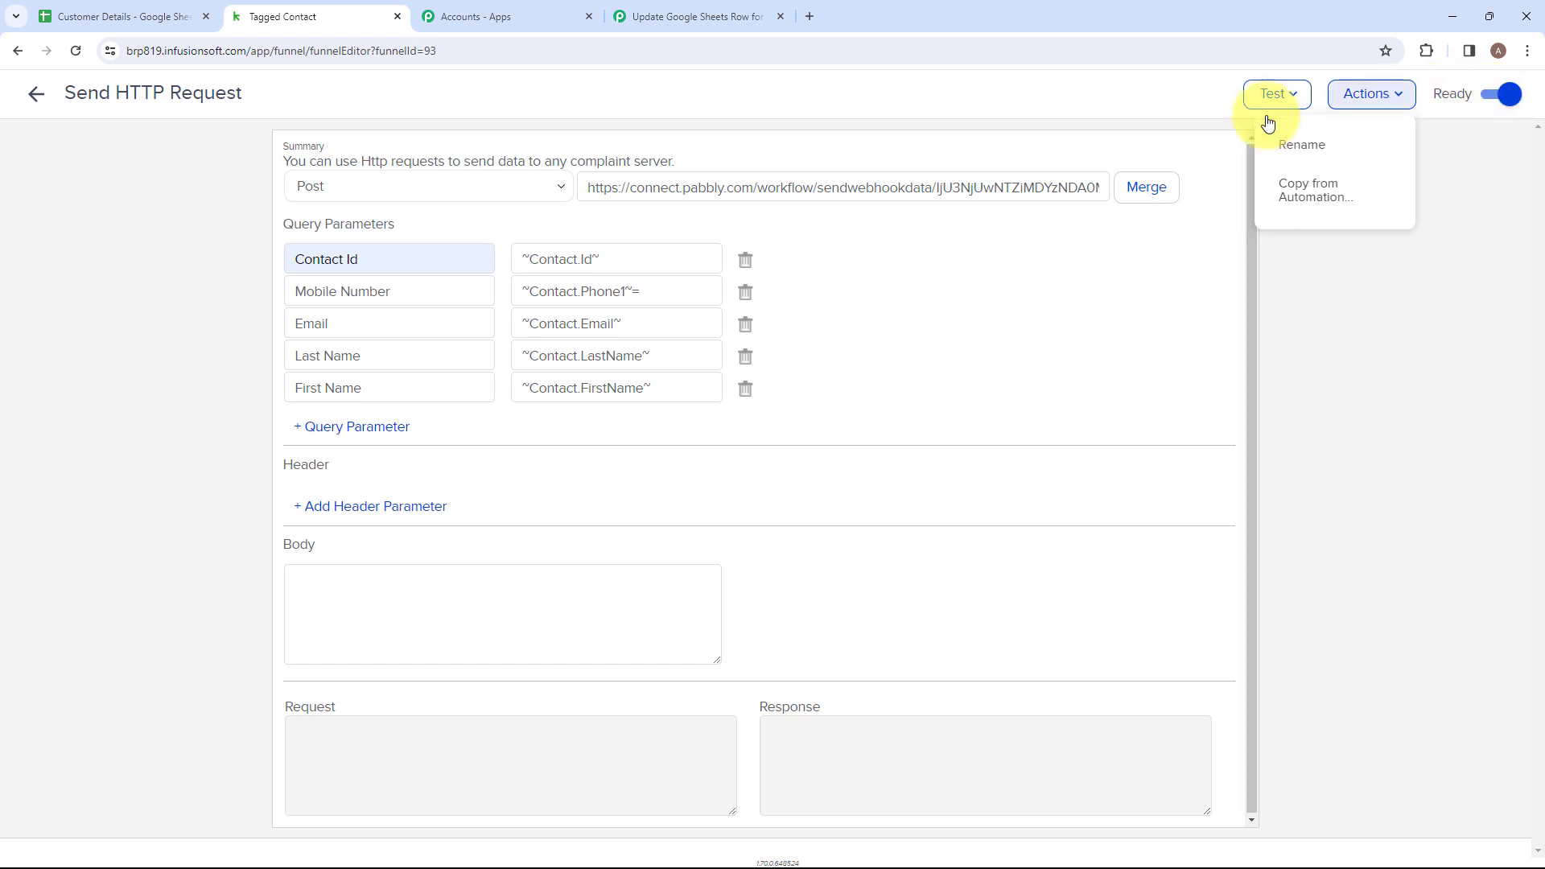
Mark the Send HTTP Request and the untitled sequence as ready, and return to the Tagged Contact automation canvas.
{"action": "left_click", "coordinate": [36, 96]}
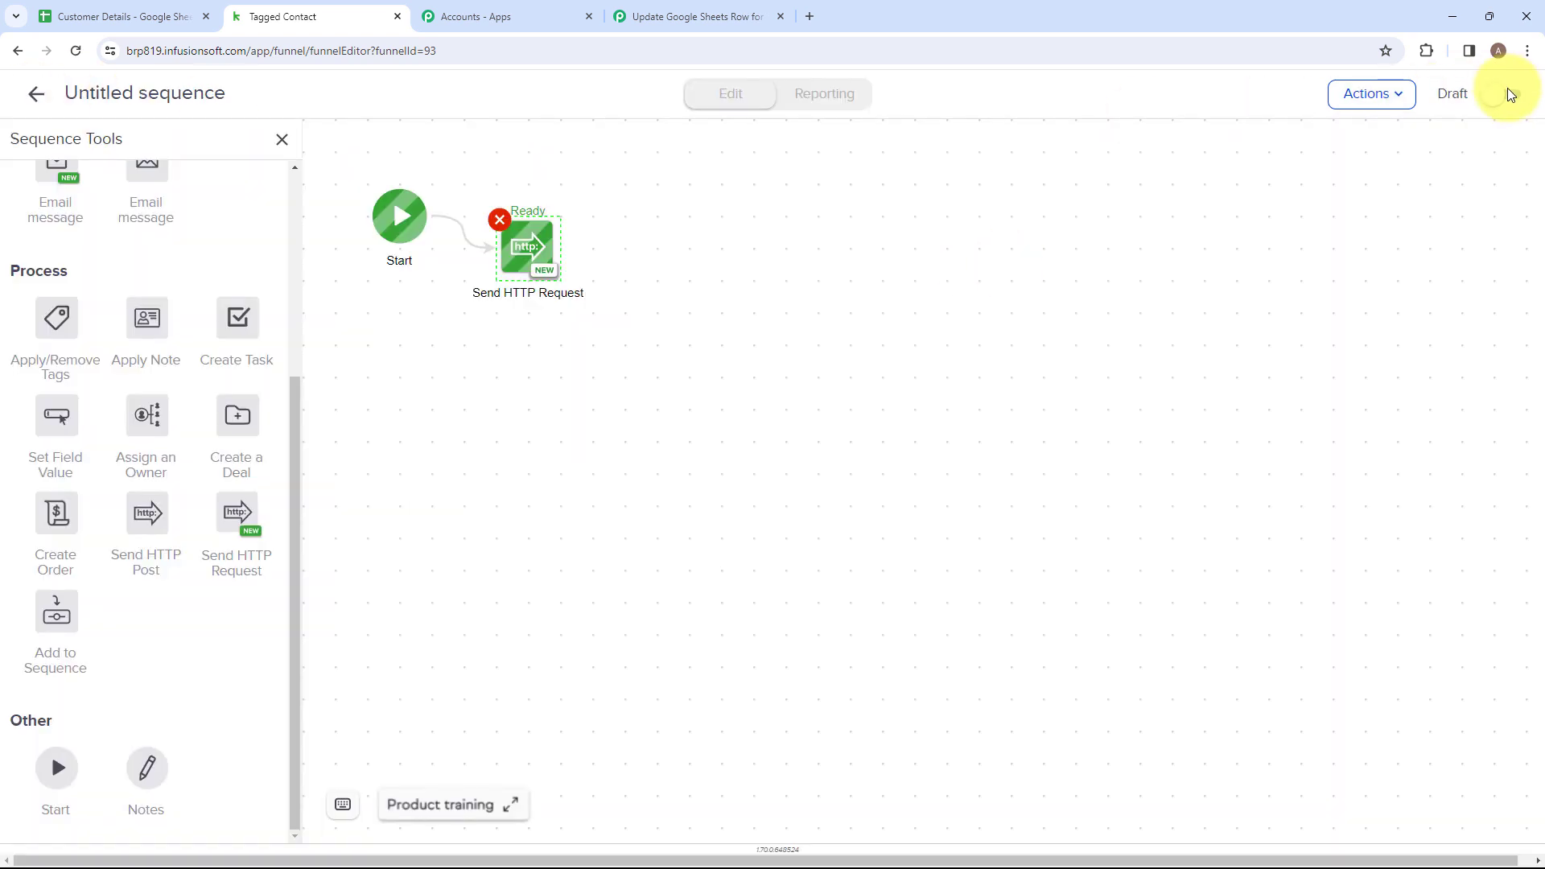
{"action": "left_click", "coordinate": [1497, 99]}
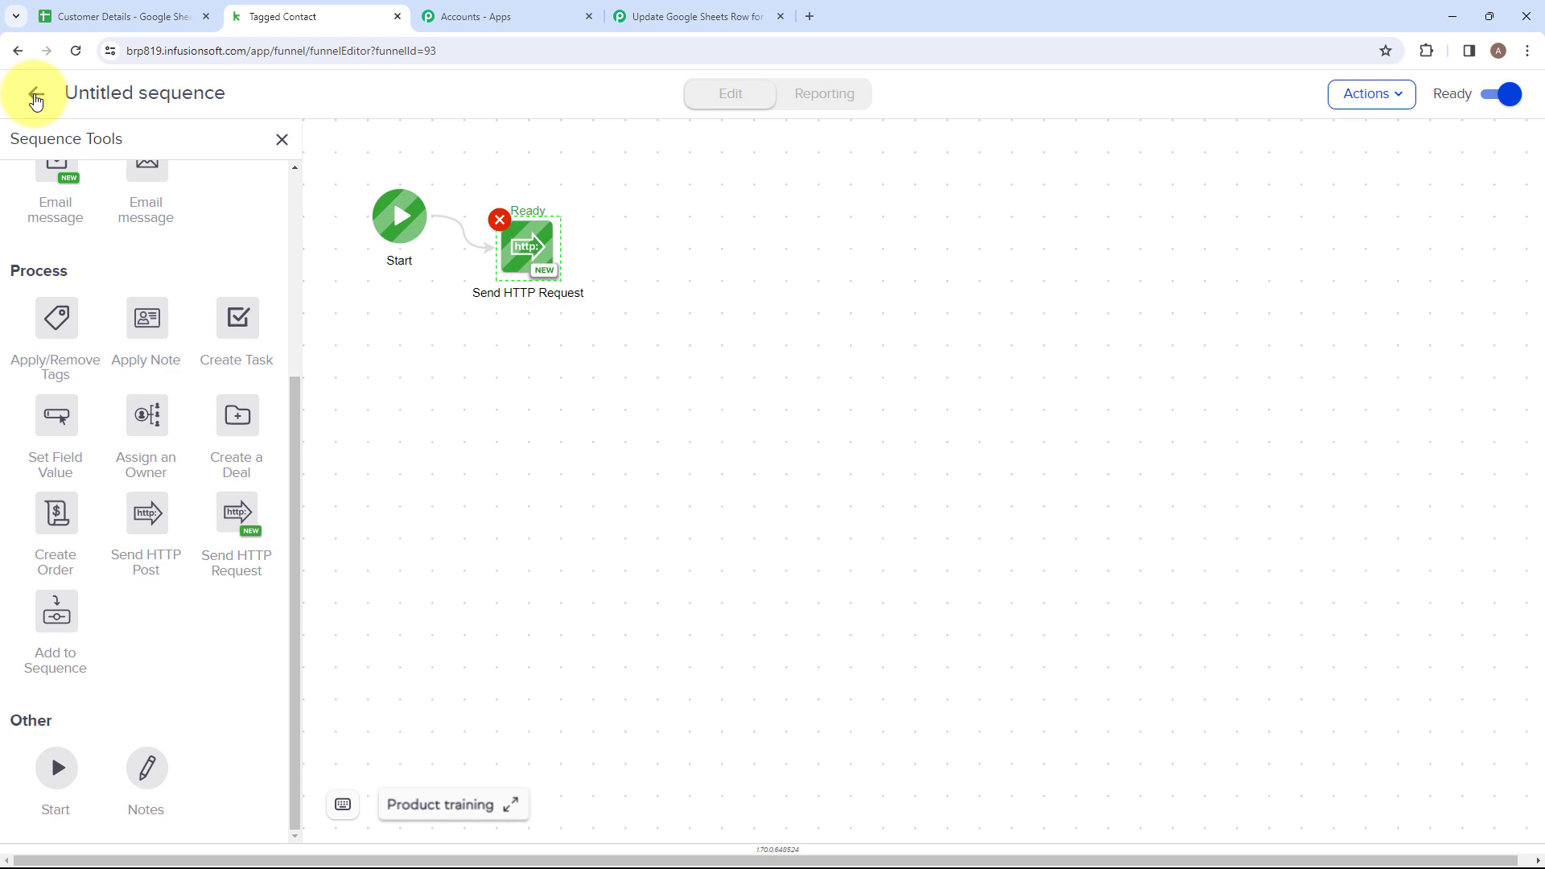
{"action": "left_click", "coordinate": [36, 94]}
Start publishing the automation and open the unready Tag applied goal from the Automation Checklist.
{"action": "left_click", "coordinate": [1472, 98]}
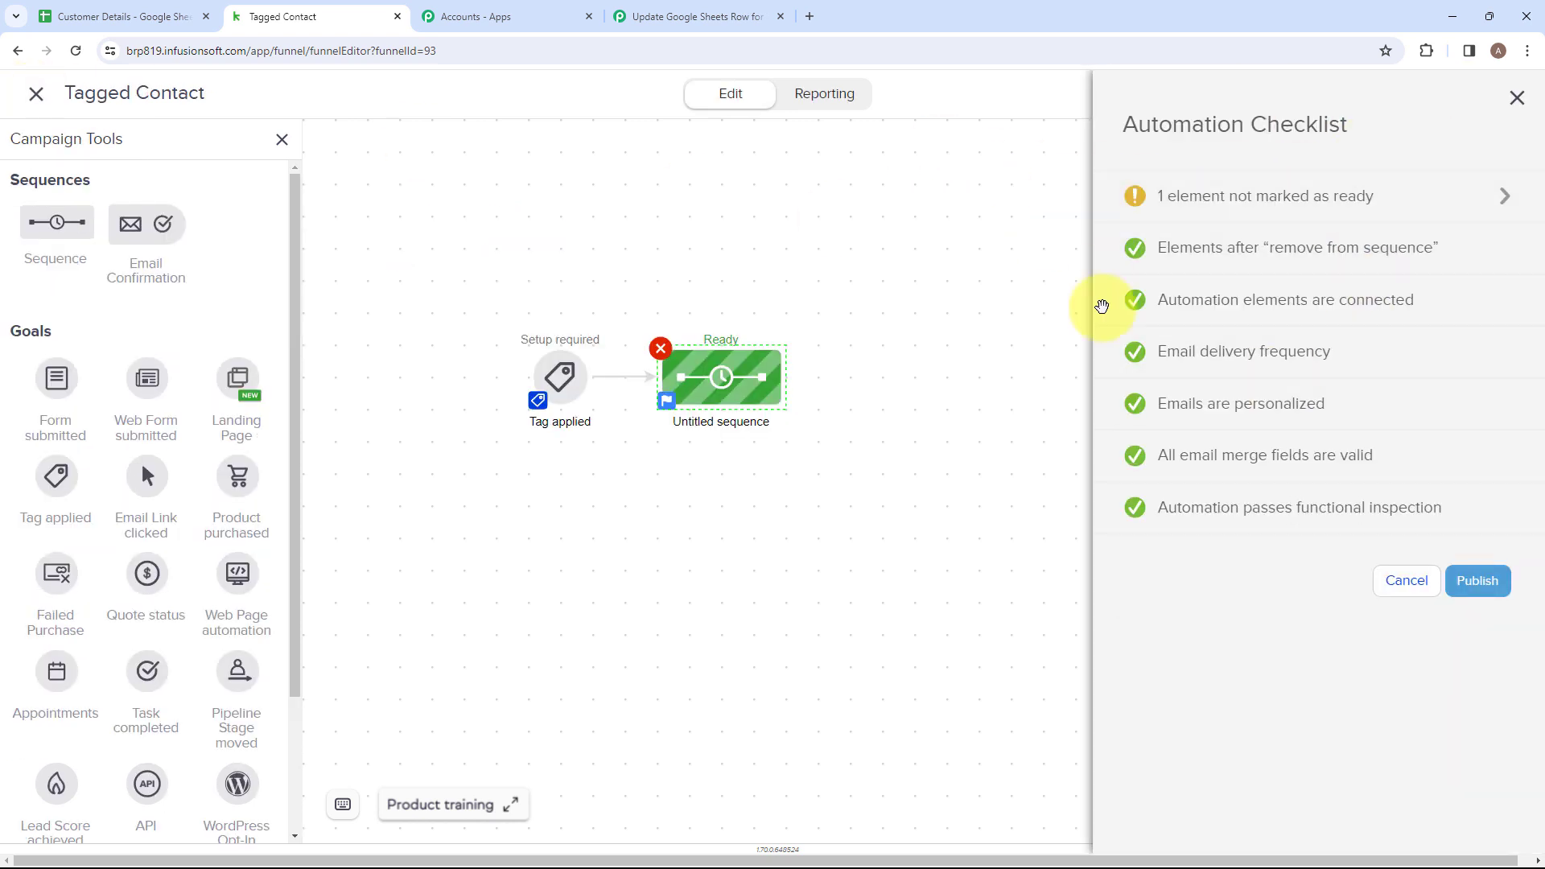
{"action": "mouse_move", "coordinate": [1167, 199]}
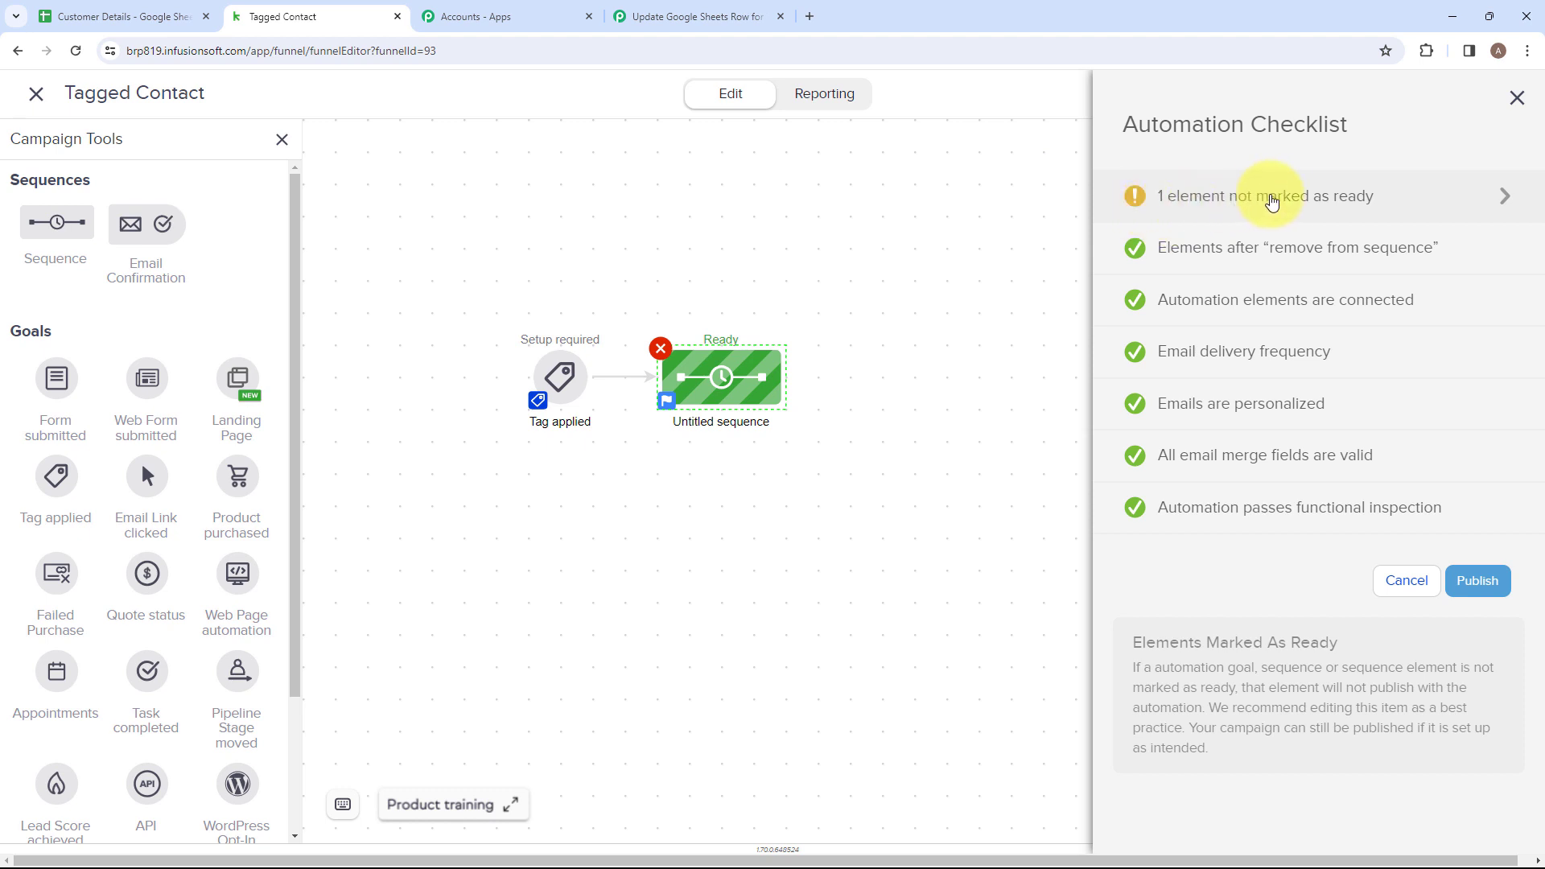
{"action": "left_click", "coordinate": [1430, 197]}
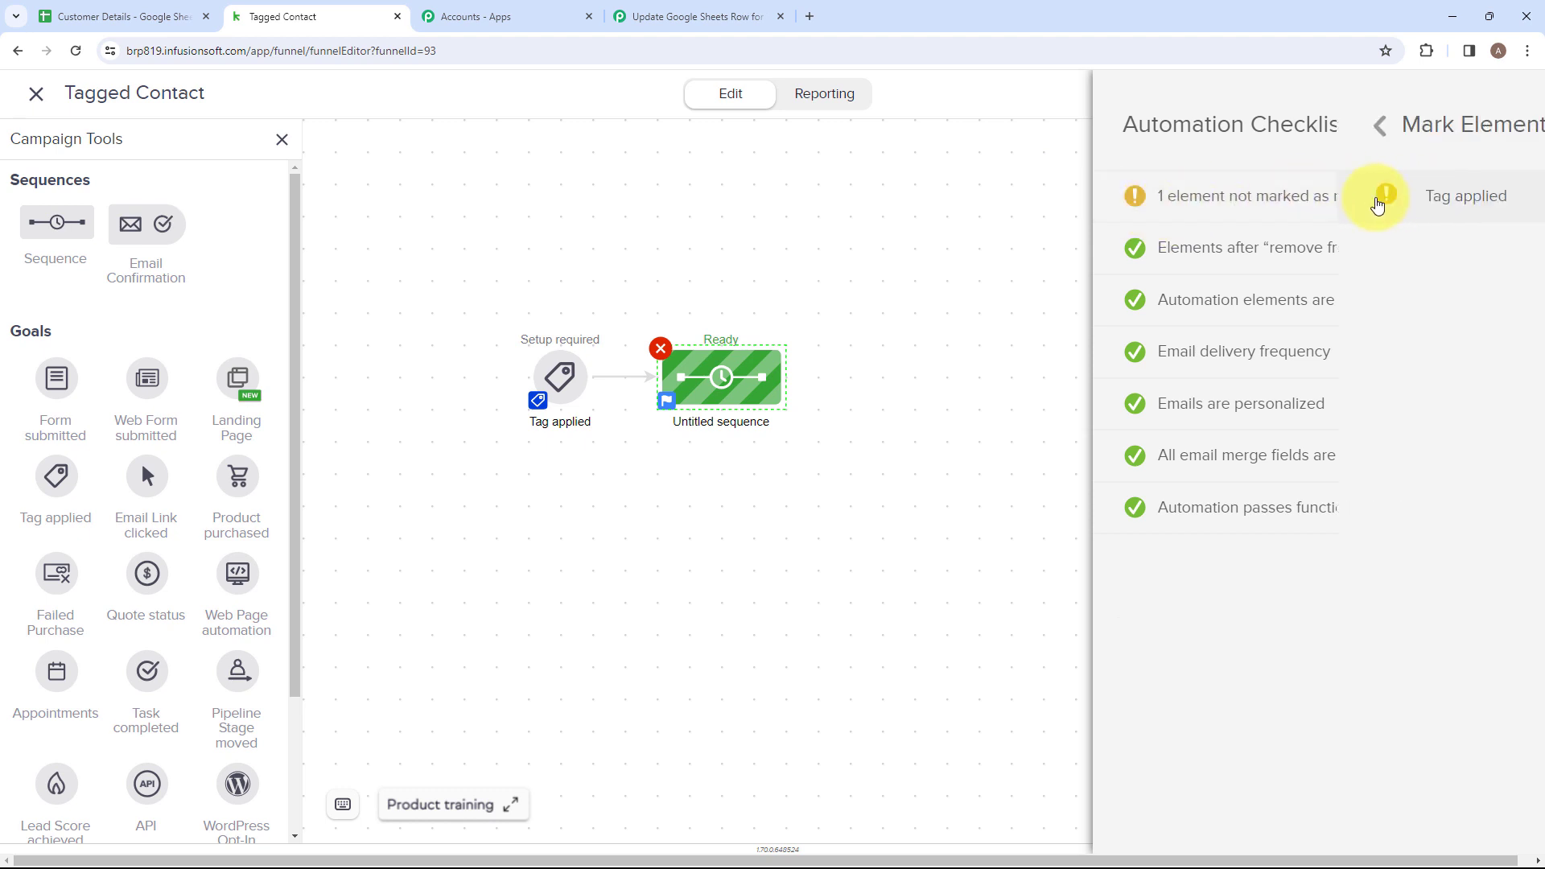
{"action": "left_click", "coordinate": [1483, 195]}
Set the Tag applied goal to the tag "Customer Tags -> New Contact", save it, and publish and leave the automation.
{"action": "left_click", "coordinate": [661, 389]}
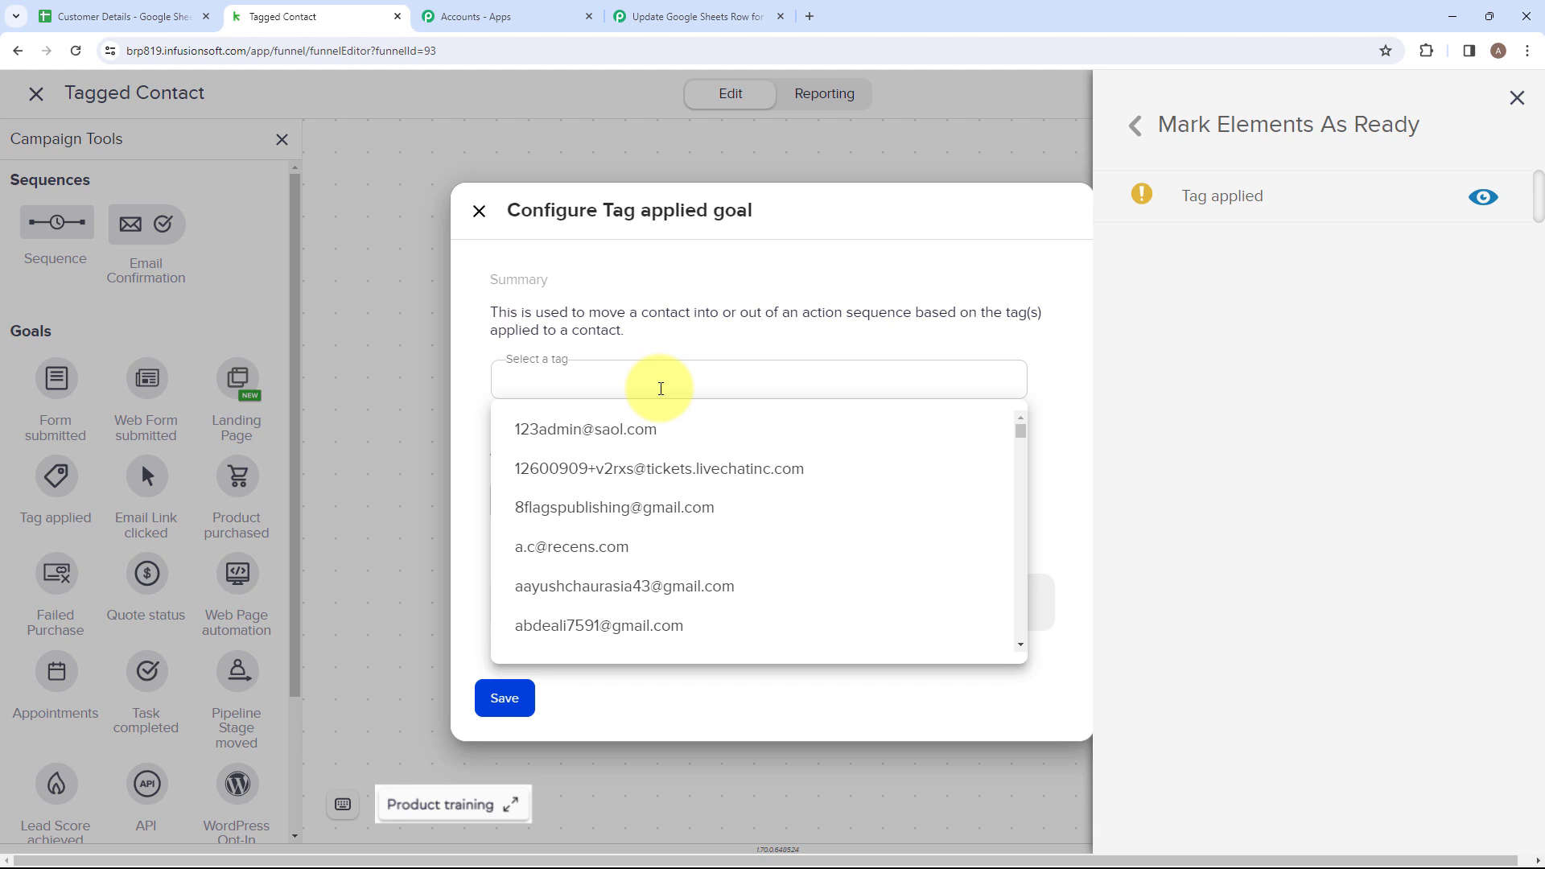
{"action": "key", "text": "Caps_Lock"}
{"action": "type", "text": "N"}
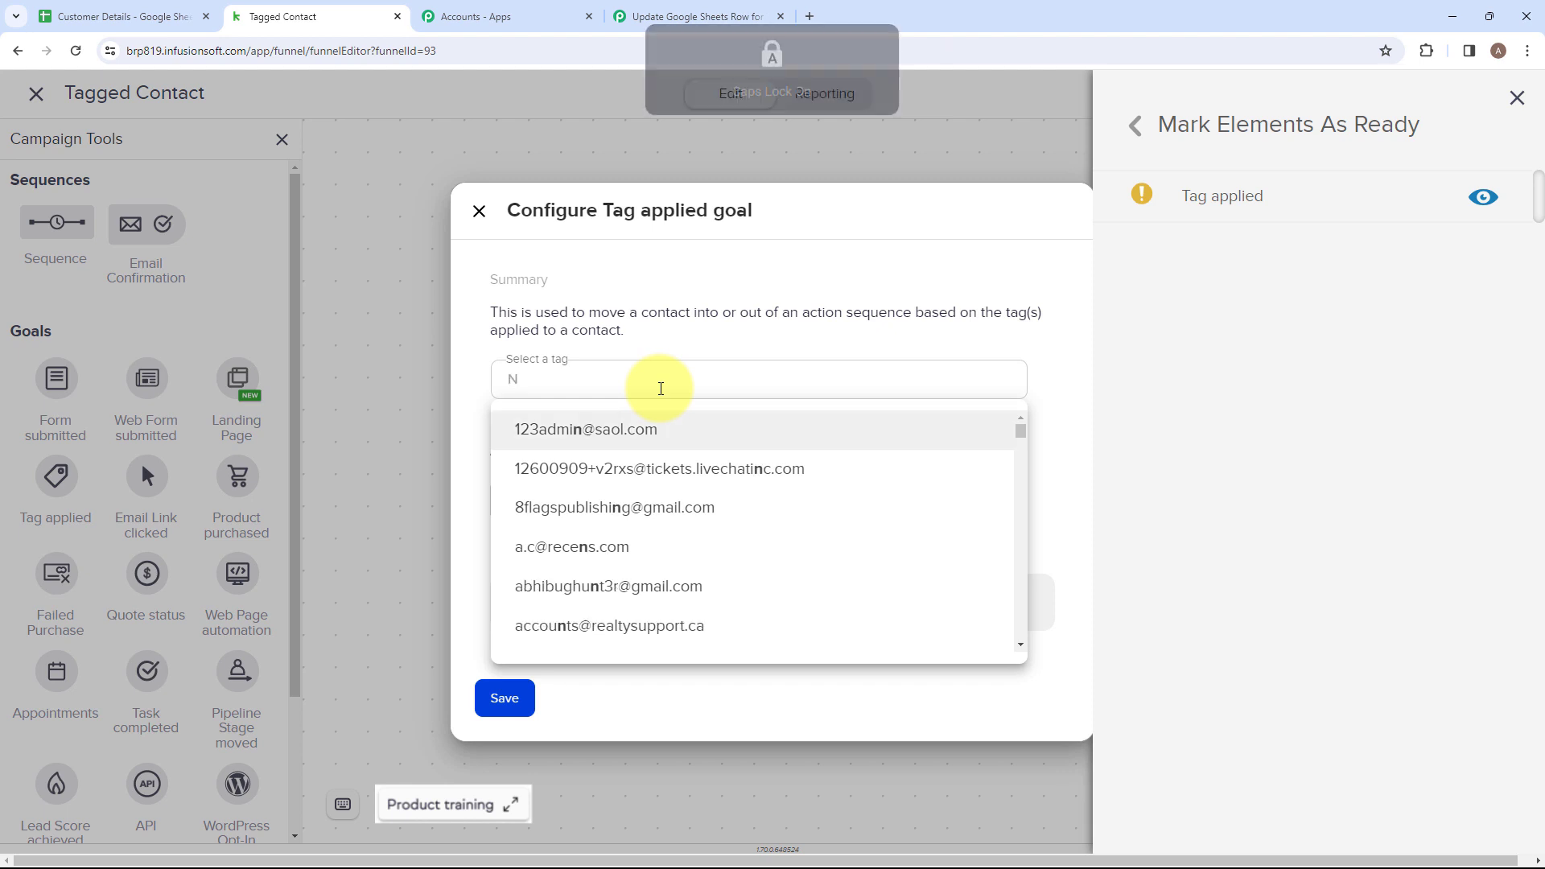
{"action": "key", "text": "Caps_Lock"}
{"action": "type", "text": "ew"}
{"action": "key", "text": "Caps_Lock"}
{"action": "type", "text": "C"}
{"action": "key", "text": "Caps_Lock"}
{"action": "type", "text": "o"}
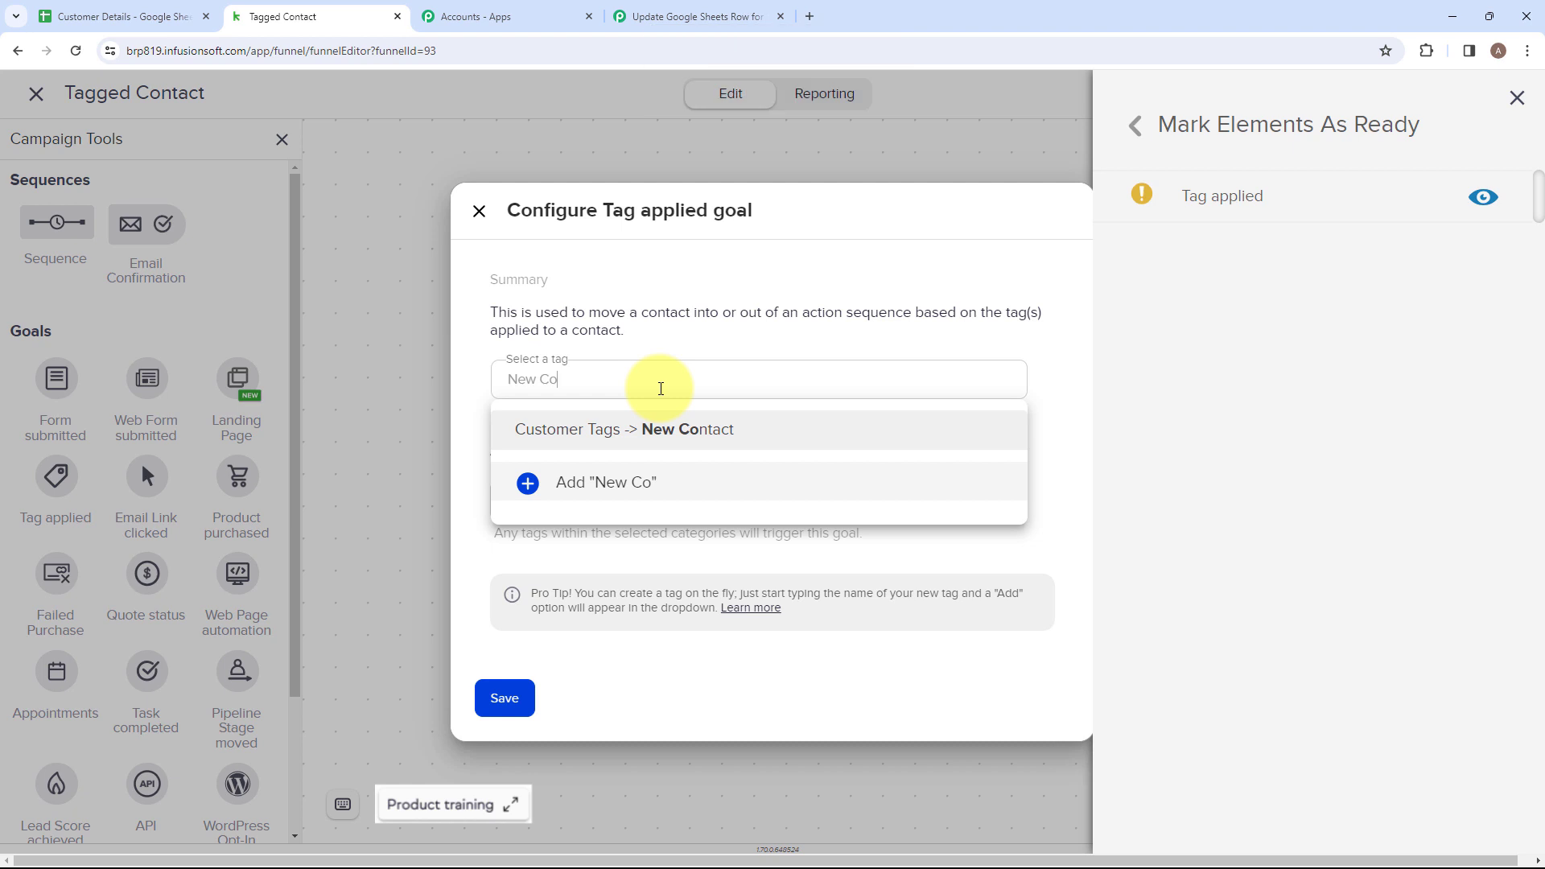
{"action": "left_click", "coordinate": [668, 437]}
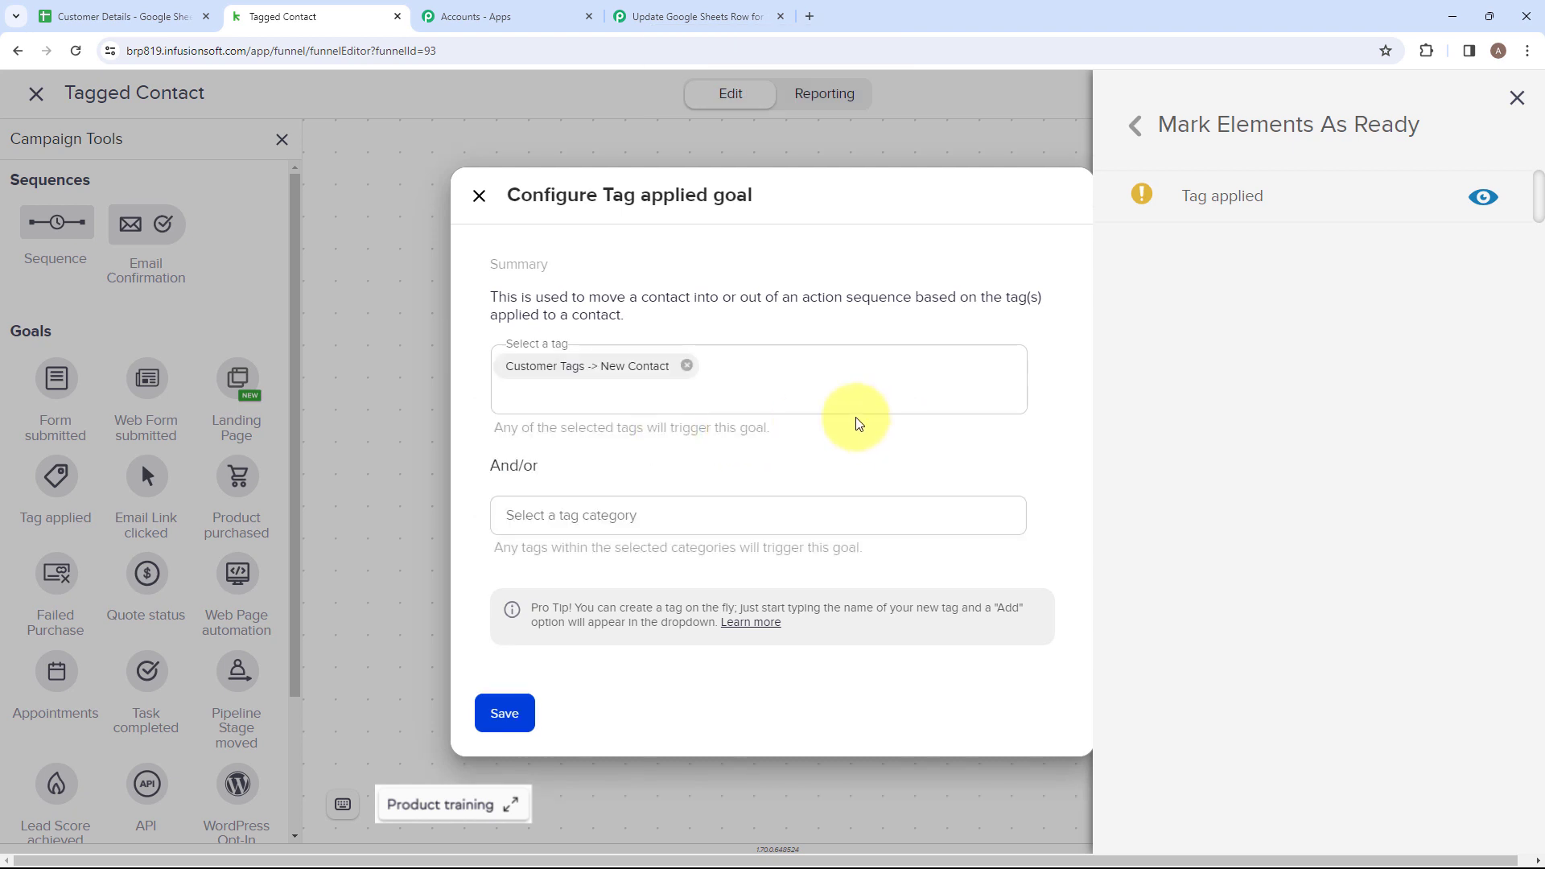
{"action": "left_click", "coordinate": [500, 721]}
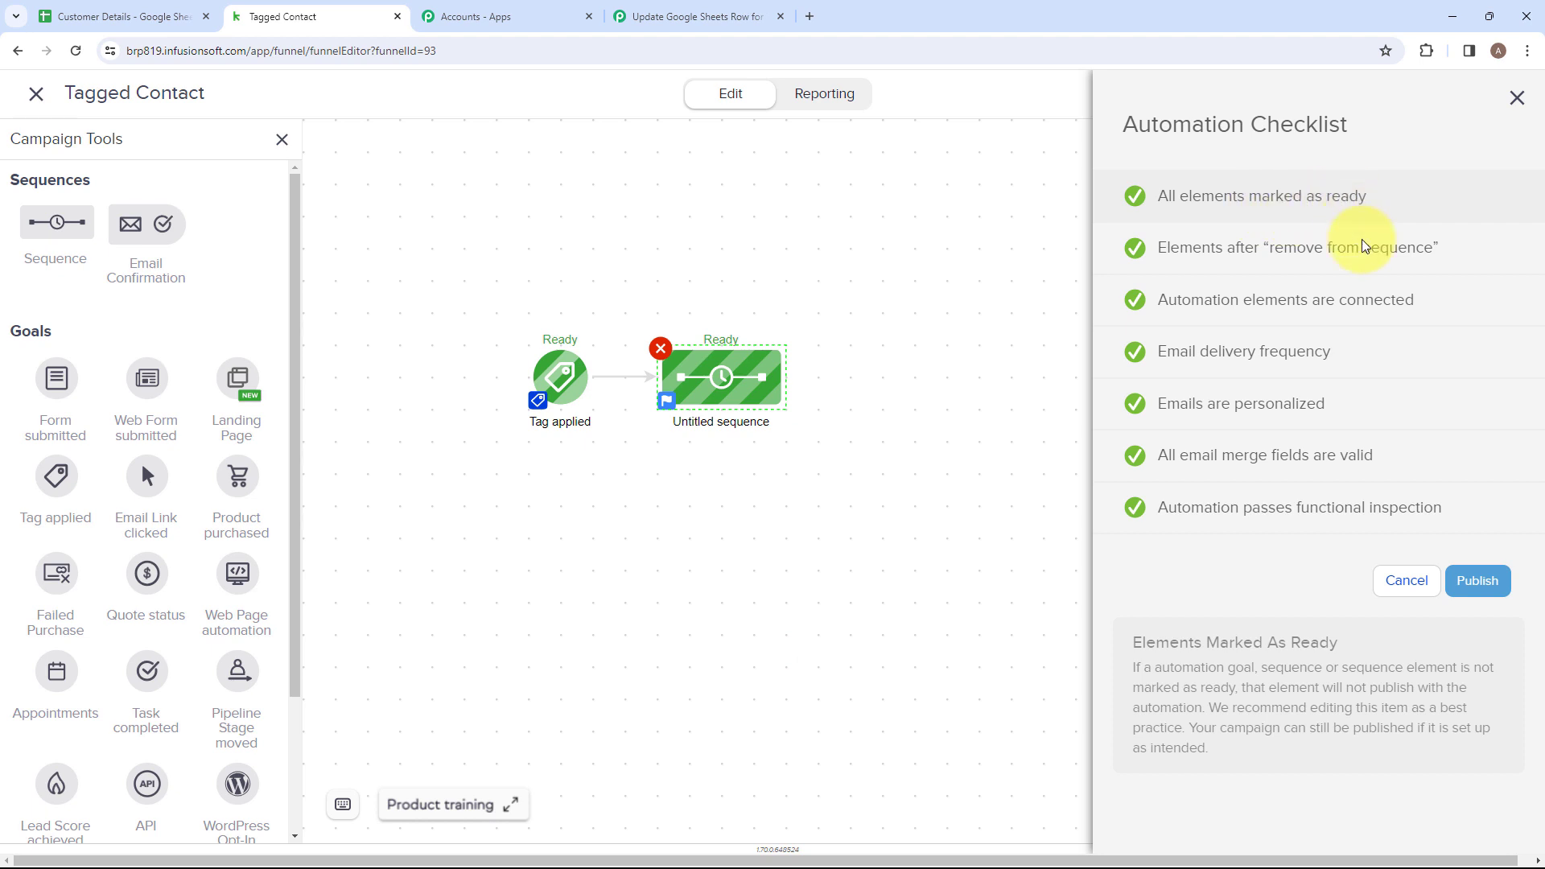
{"action": "left_click", "coordinate": [1477, 582]}
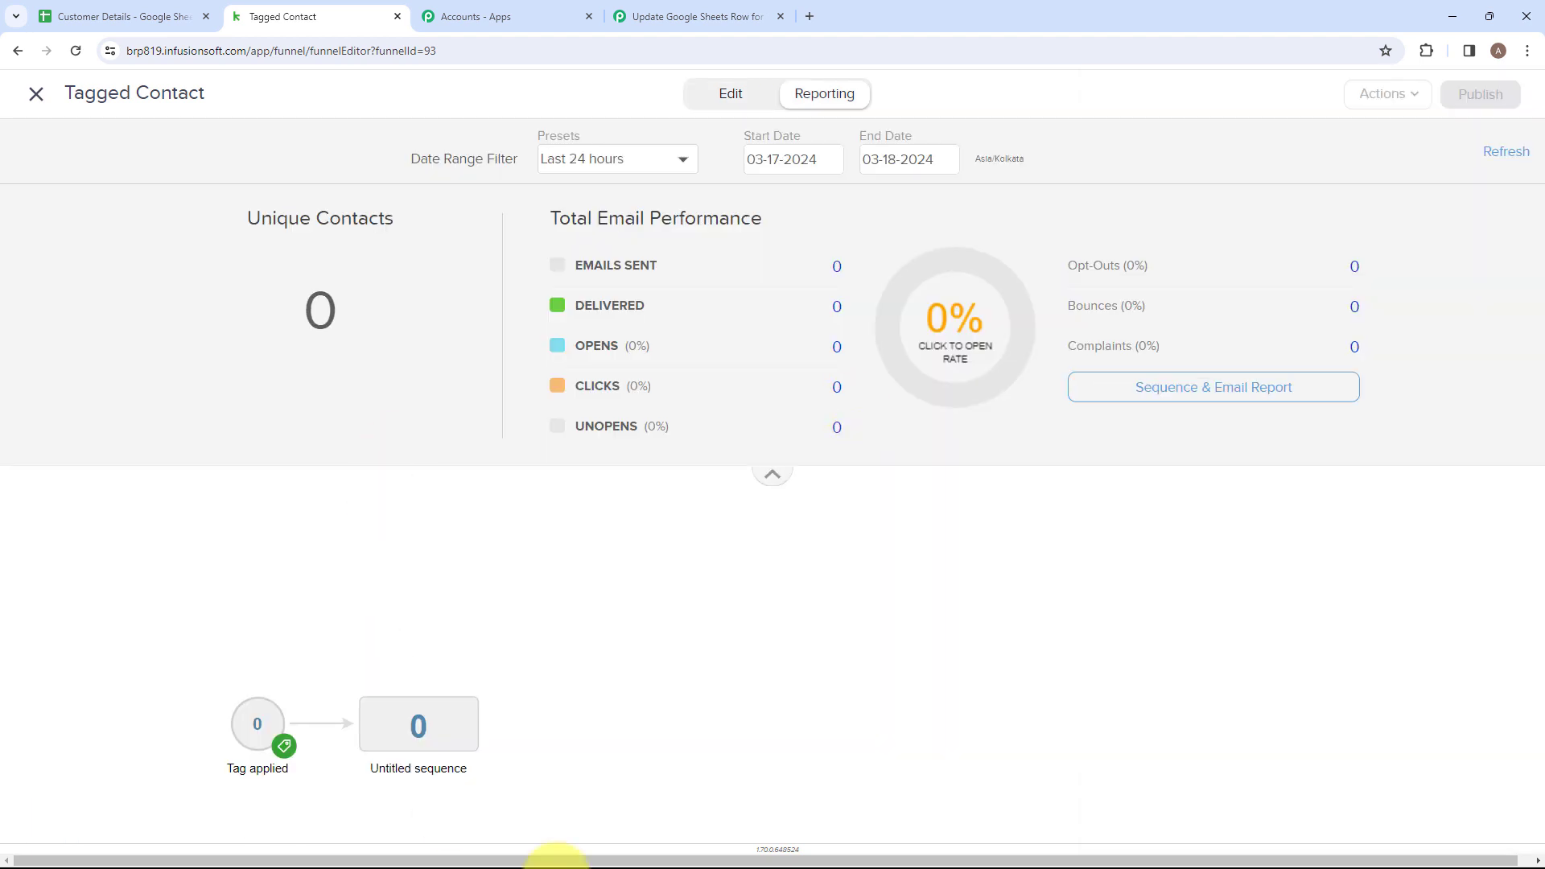
{"action": "left_click", "coordinate": [37, 100]}
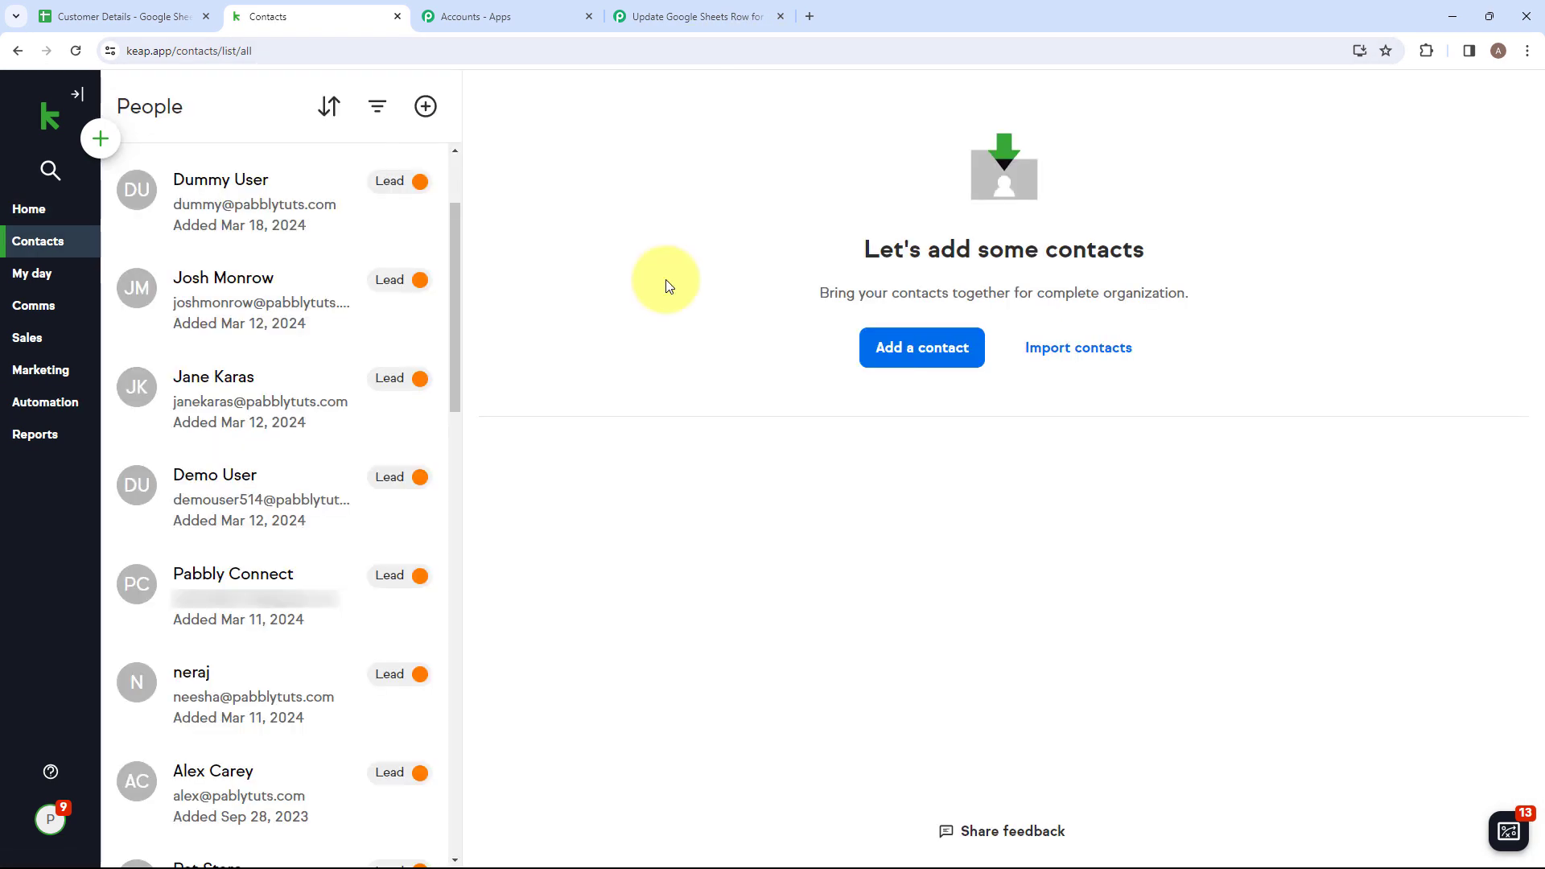
Start a new Keap contact and enter the test contact's first name, last name and work email.
{"action": "left_click", "coordinate": [908, 348]}
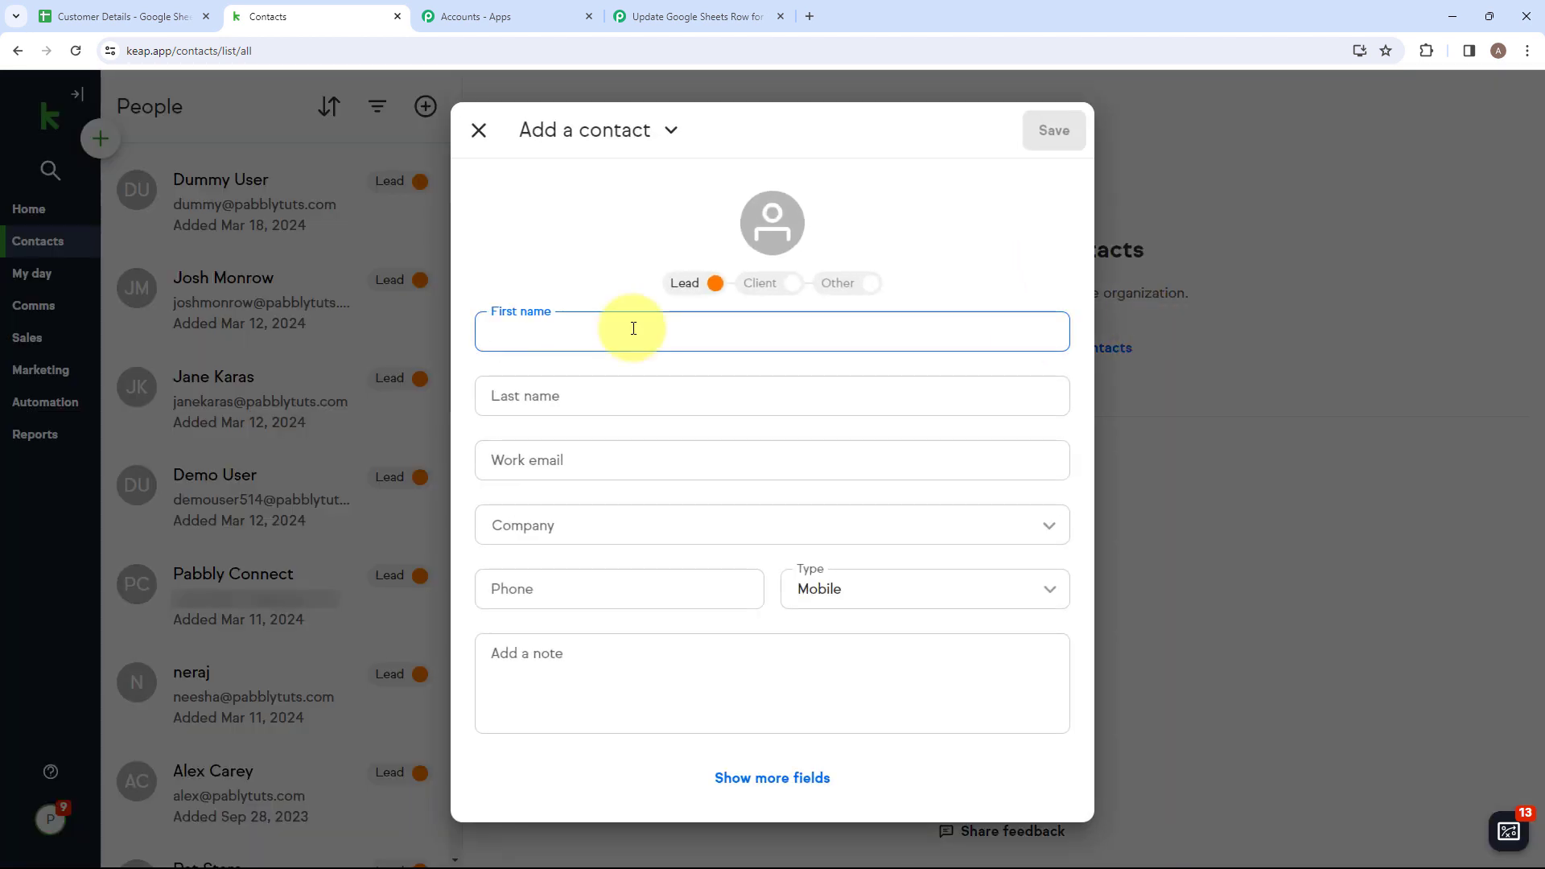
{"action": "type", "text": "T"}
{"action": "key", "text": "Caps_Lock"}
{"action": "type", "text": "est"}
{"action": "left_click", "coordinate": [593, 379]}
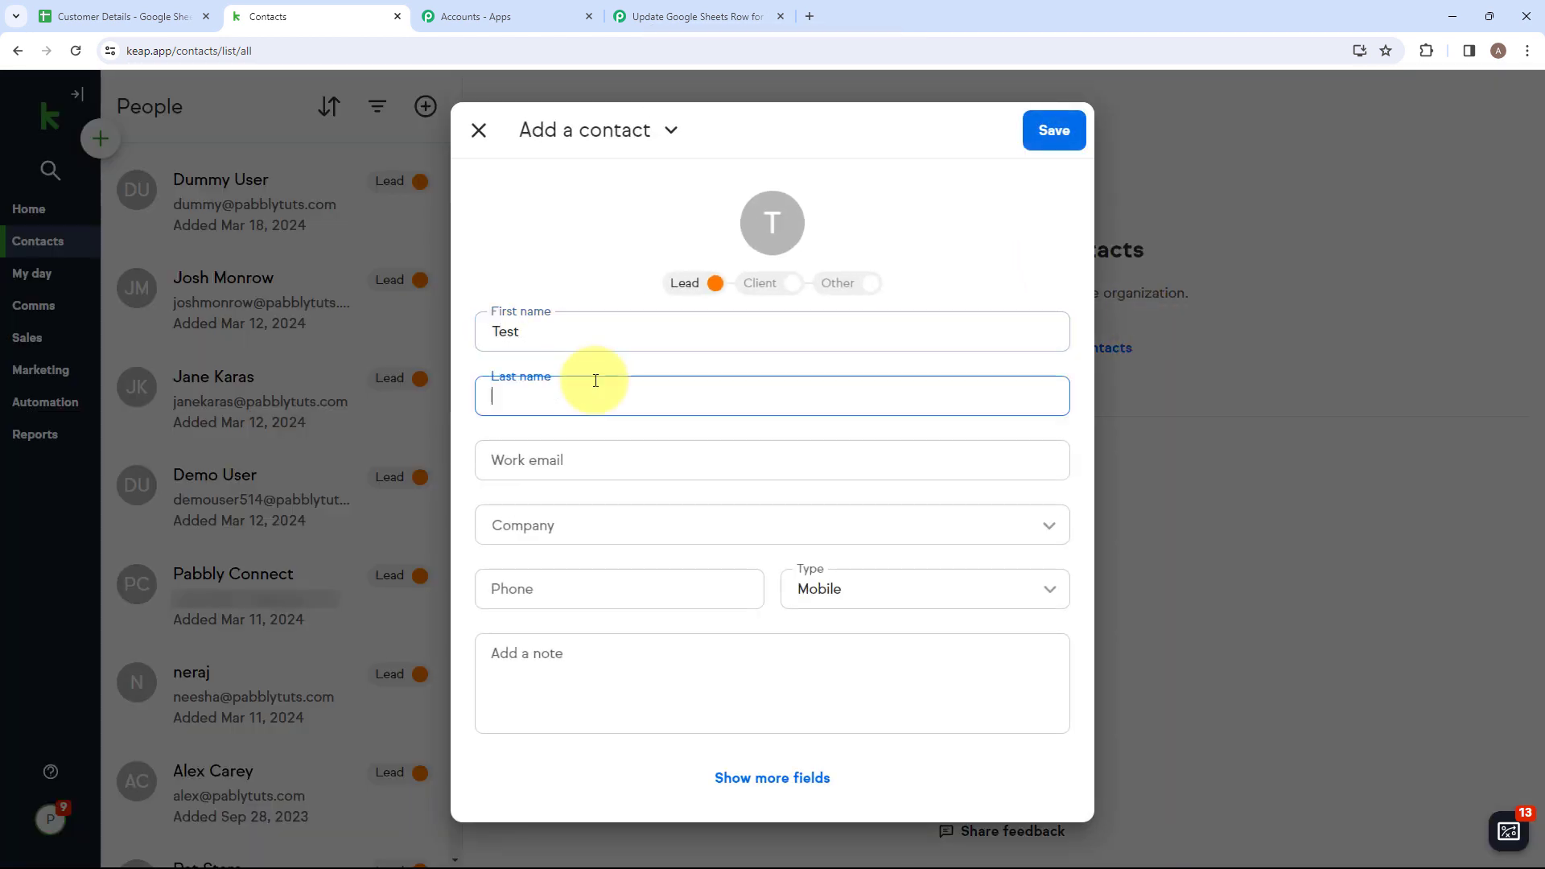
{"action": "key", "text": "Caps_Lock"}
{"action": "key", "text": "Tab"}
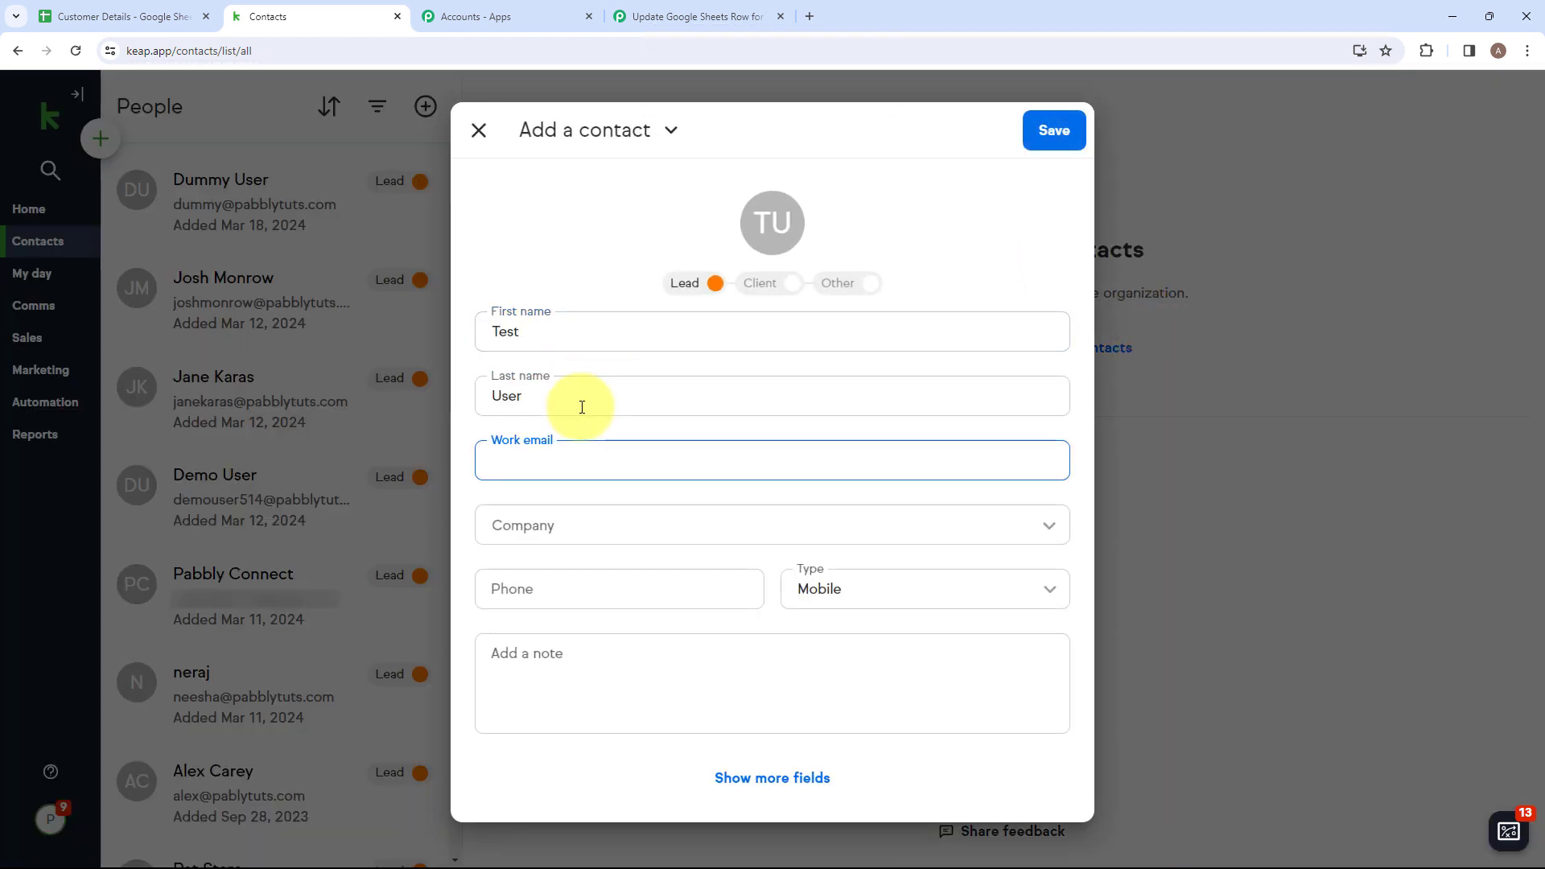
Set the new contact's company to Pabbly, enter the mobile phone number, and save the contact.
{"action": "left_click", "coordinate": [568, 546]}
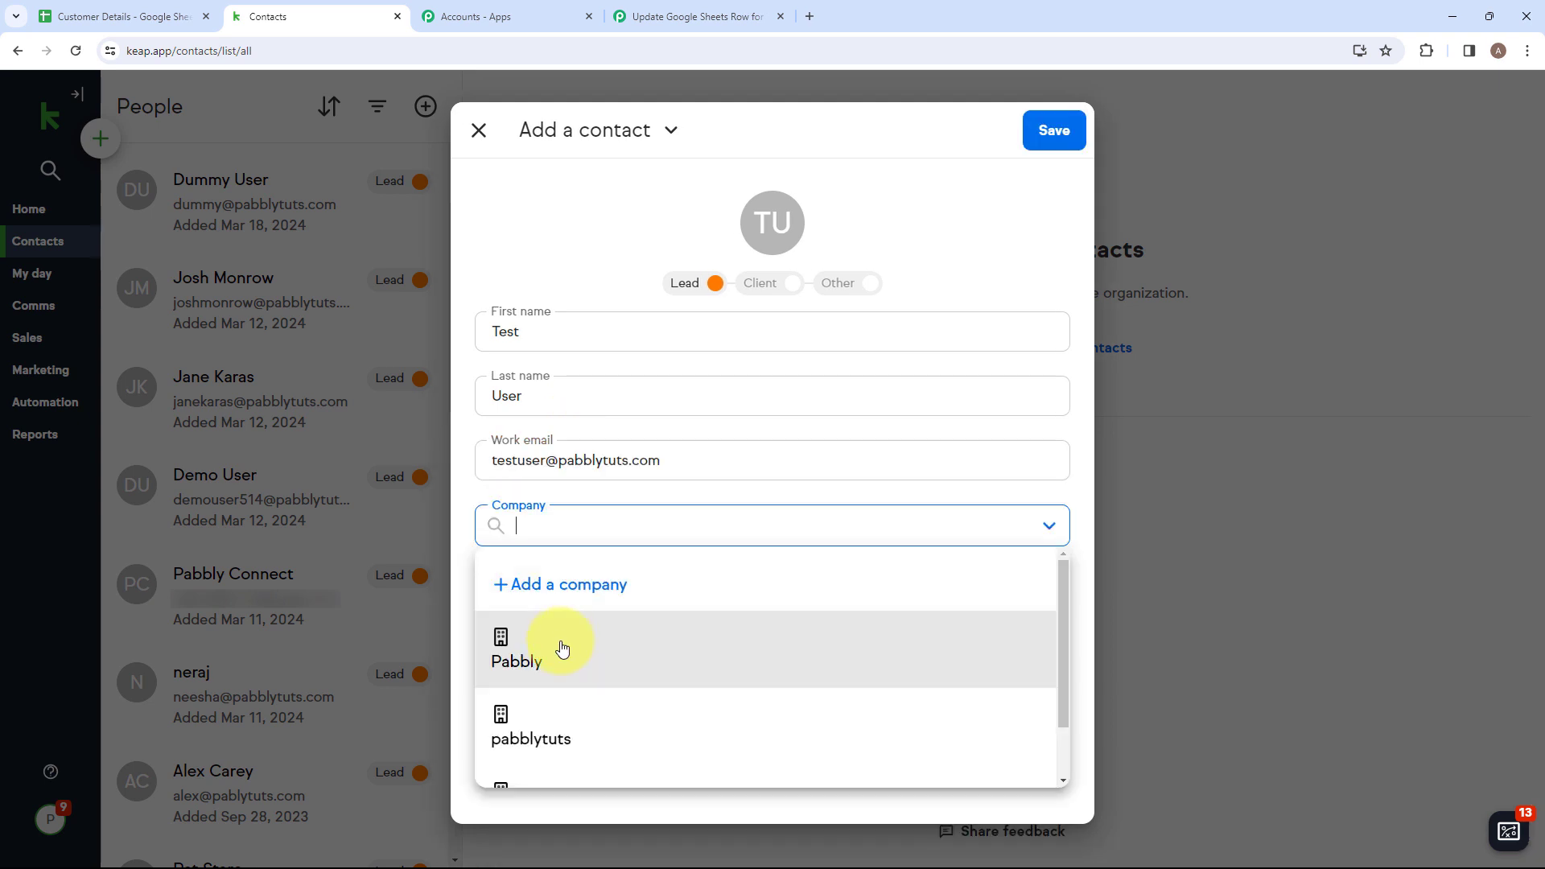
{"action": "left_click", "coordinate": [562, 649]}
{"action": "left_click", "coordinate": [553, 598]}
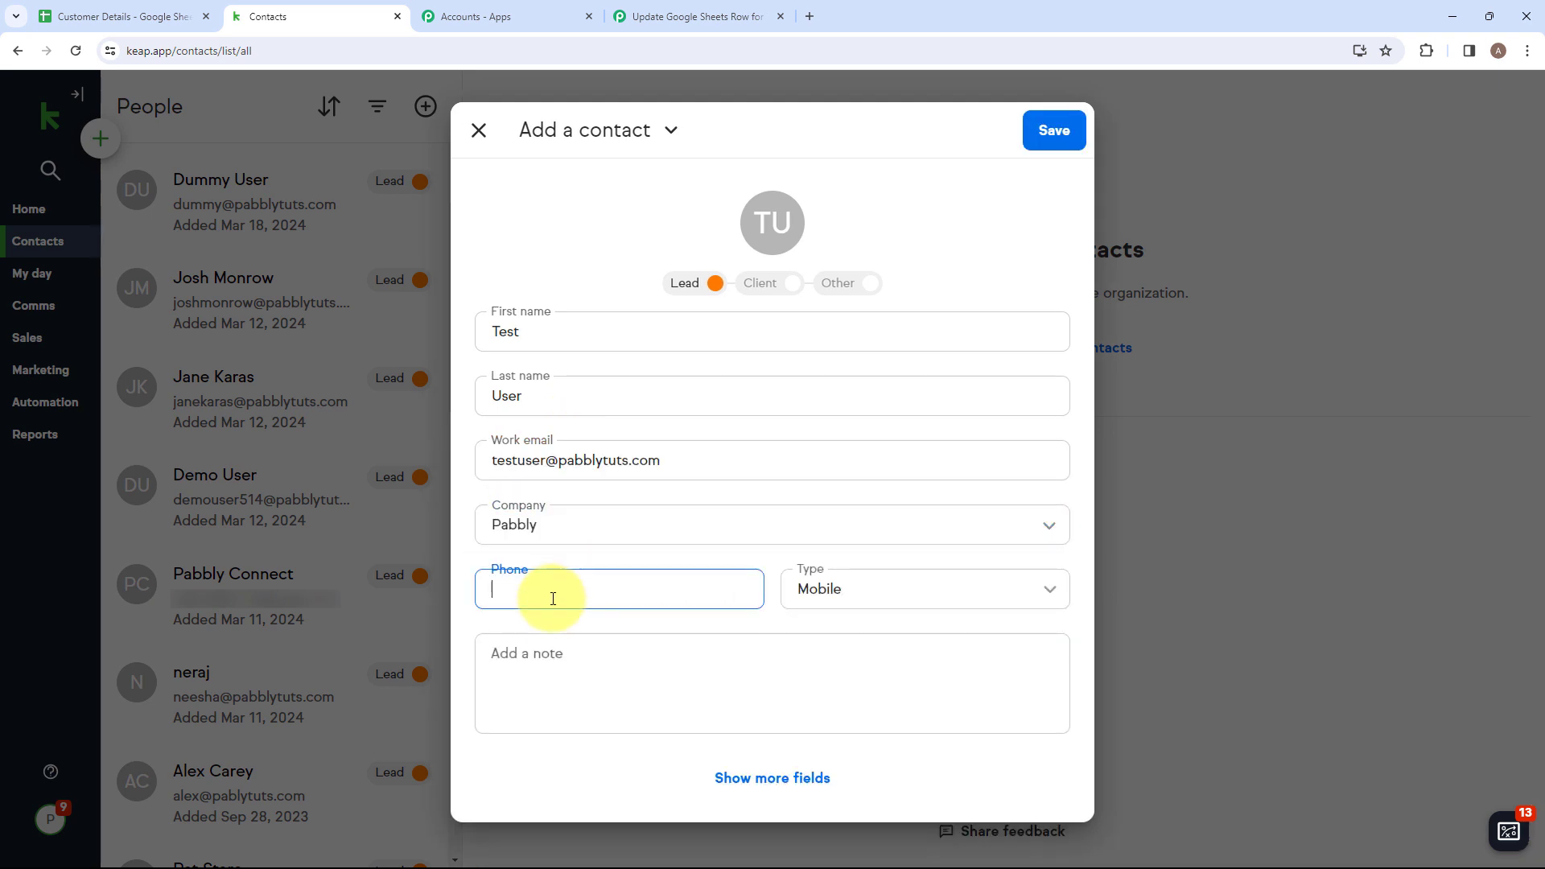
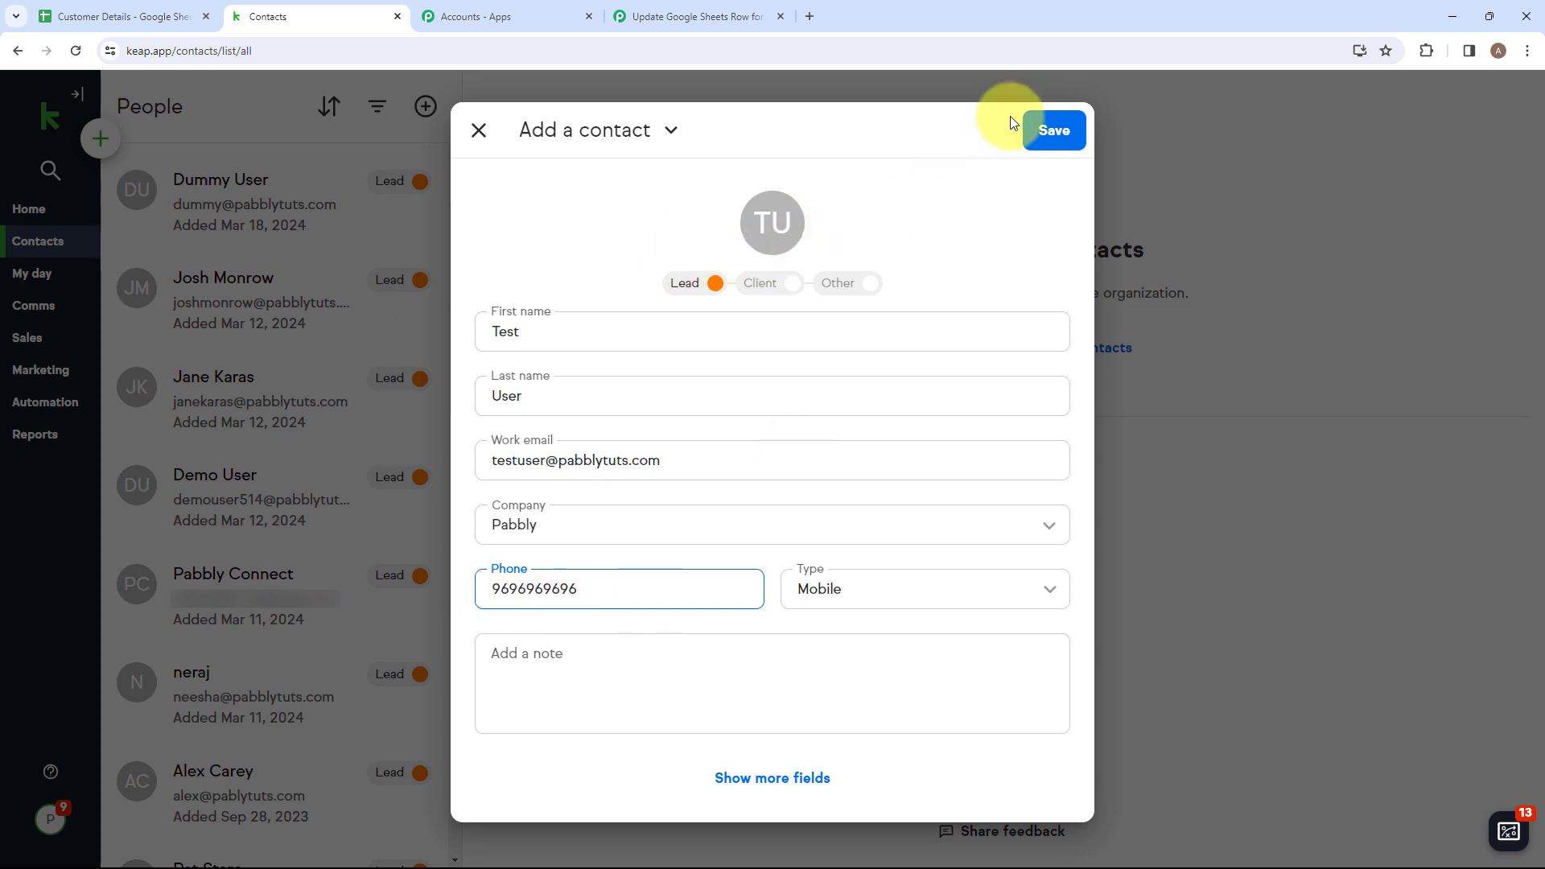
{"action": "left_click", "coordinate": [1055, 129]}
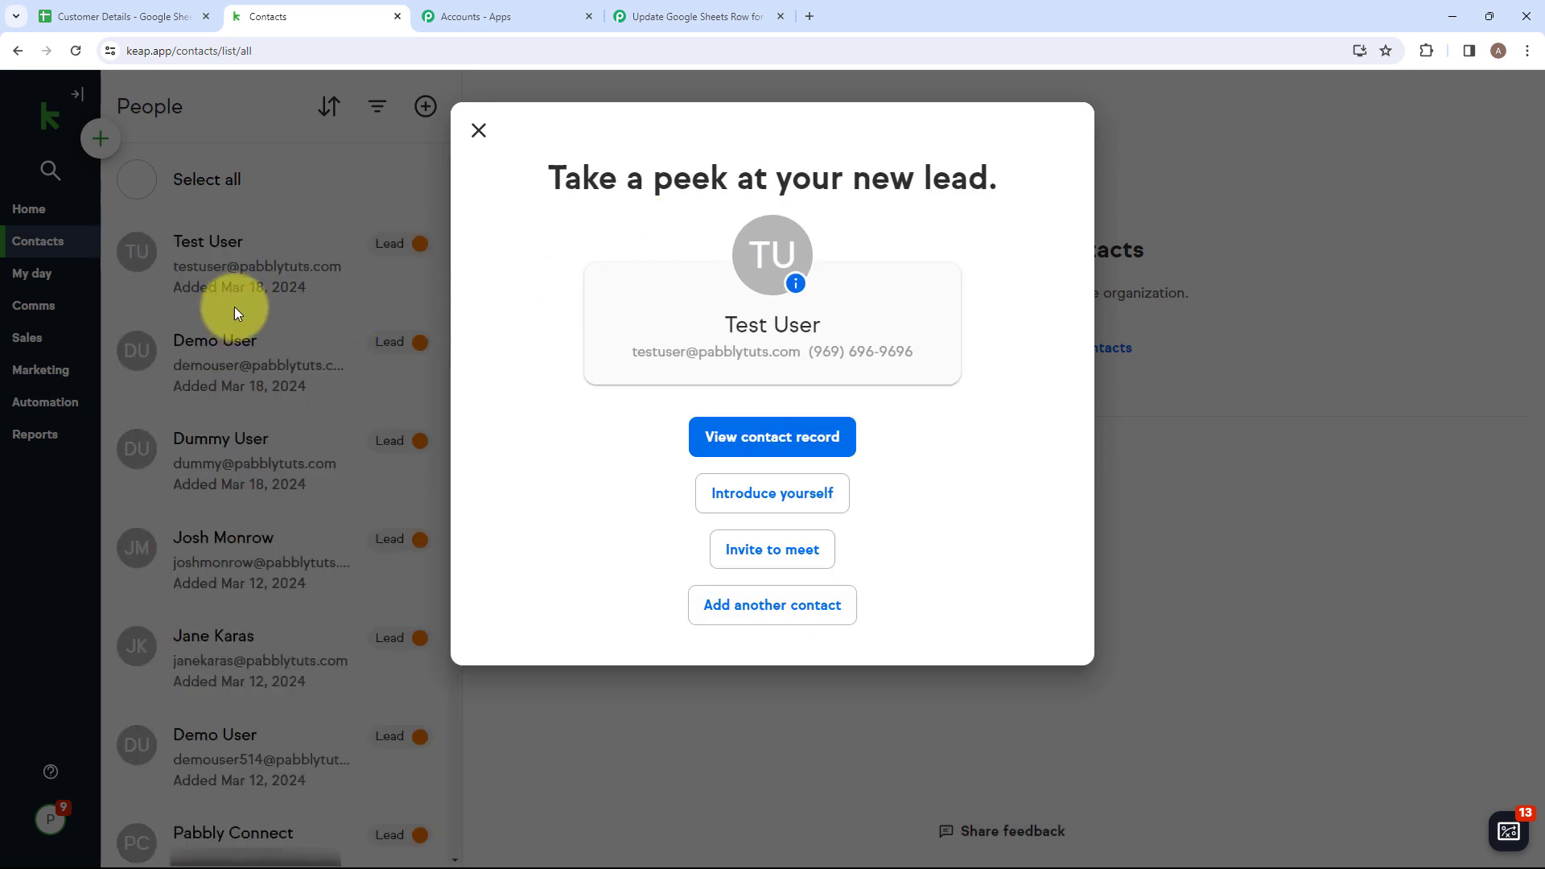
Open the new contact's record and apply the tag "Customer Tags -> New Contact" to it.
{"action": "left_click", "coordinate": [731, 444]}
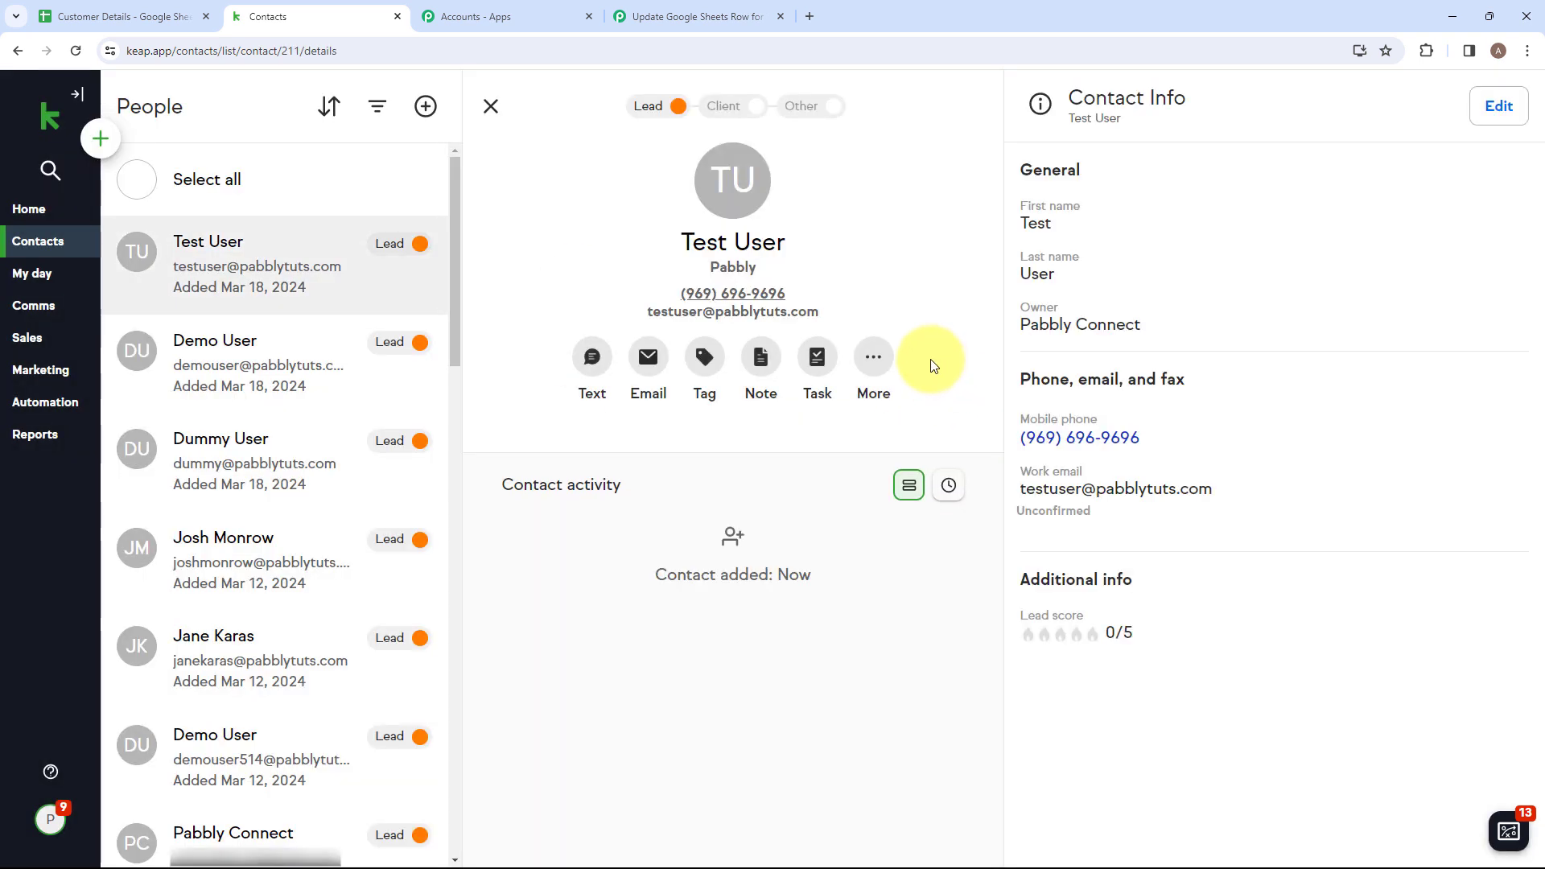
{"action": "left_click", "coordinate": [703, 358]}
{"action": "left_click", "coordinate": [648, 211]}
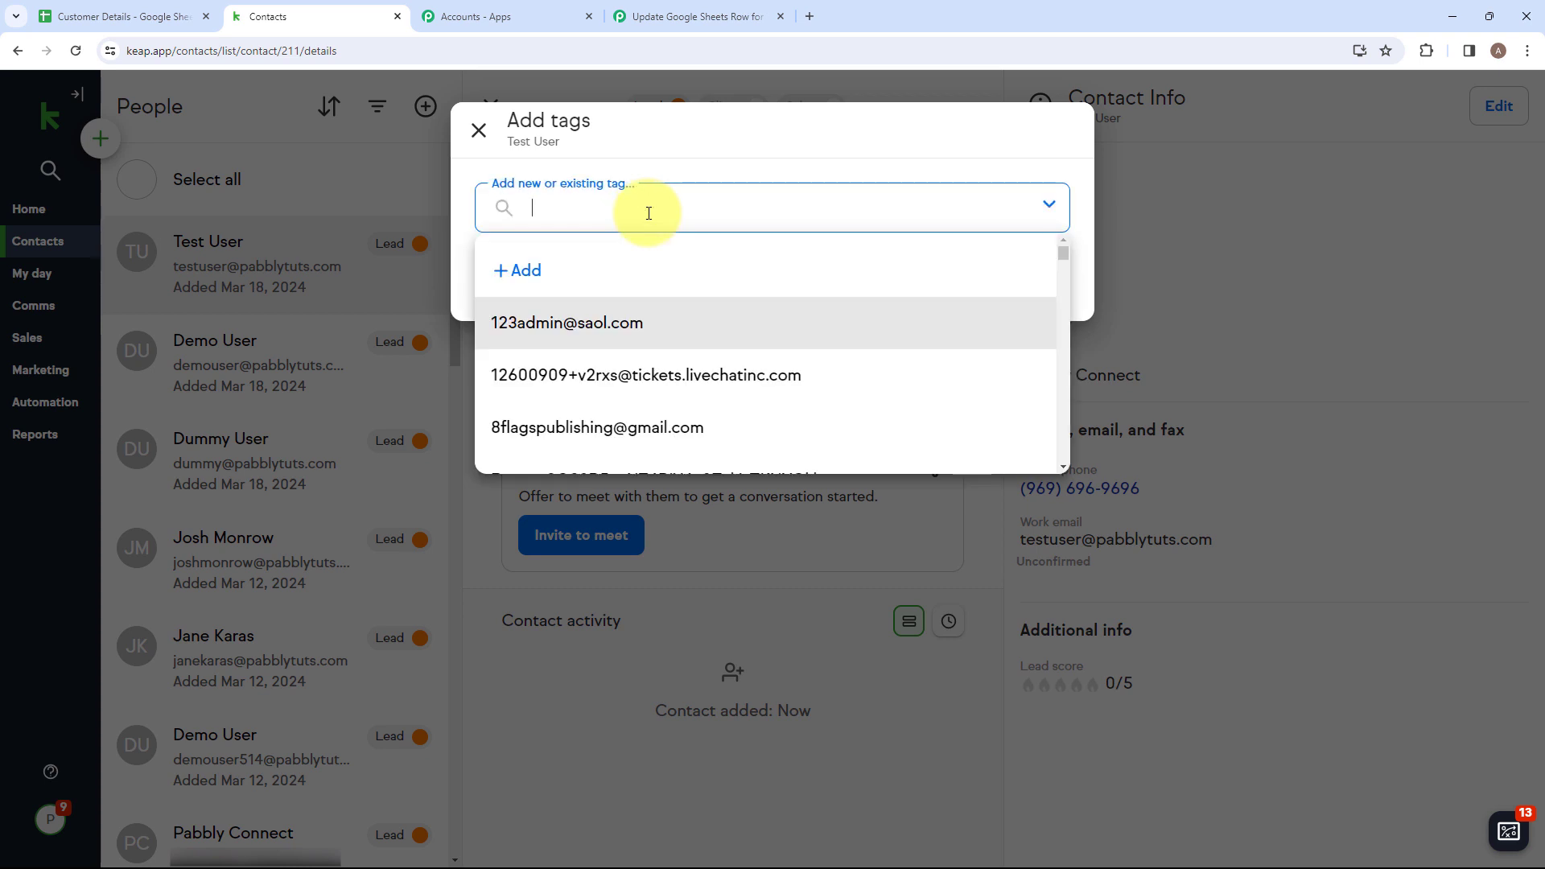
{"action": "type", "text": "New"}
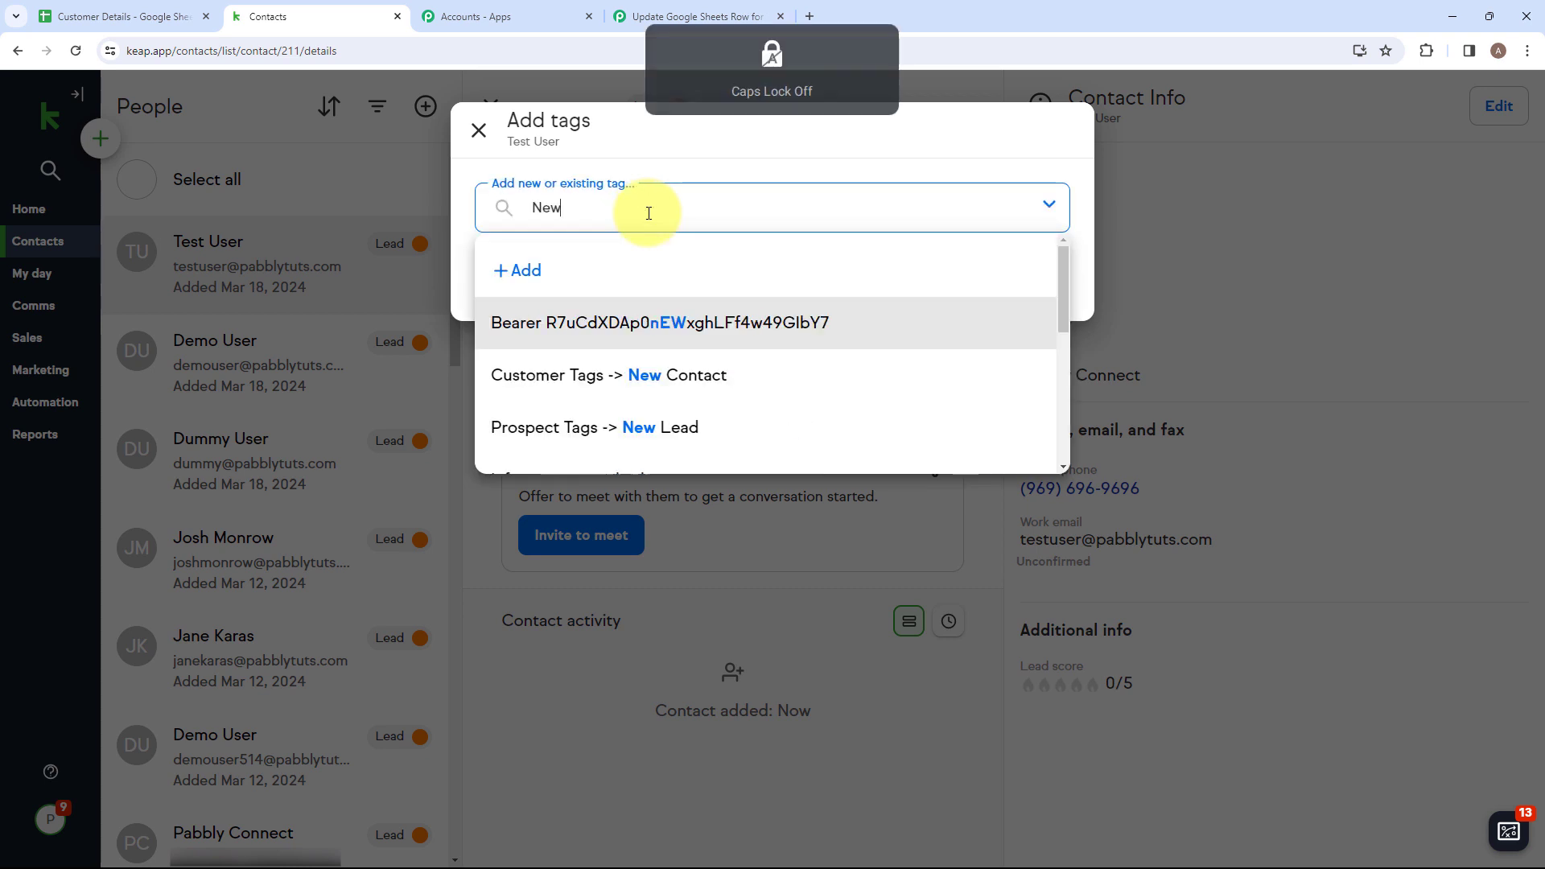
{"action": "left_click", "coordinate": [678, 365]}
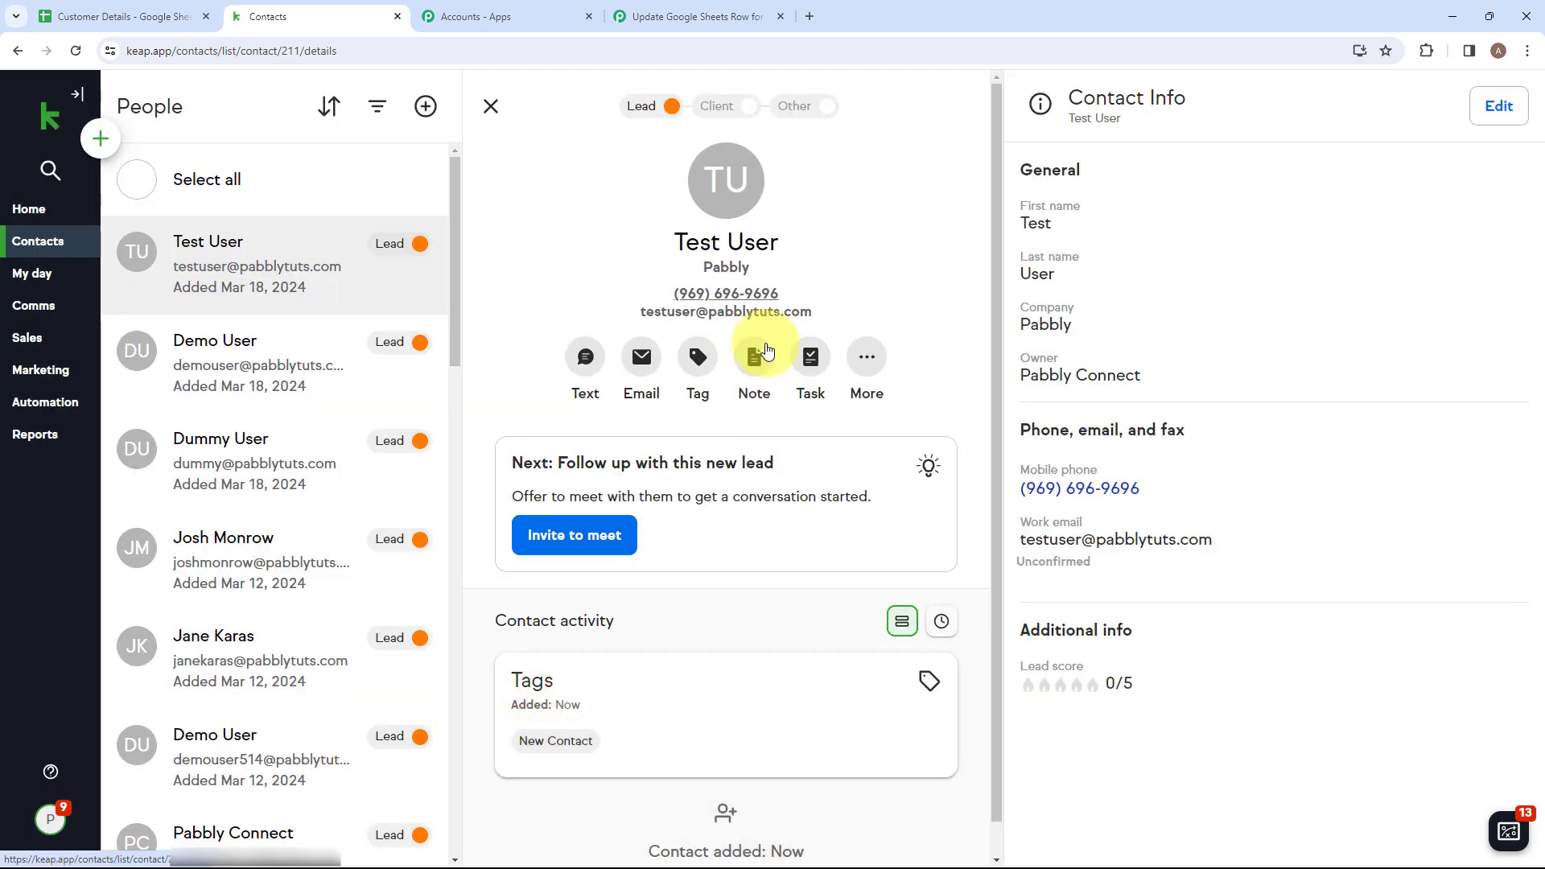
Switch to the Pabbly Connect workflow and check the captured response's name, mobile number, email and contact ID values.
{"action": "left_click", "coordinate": [693, 16]}
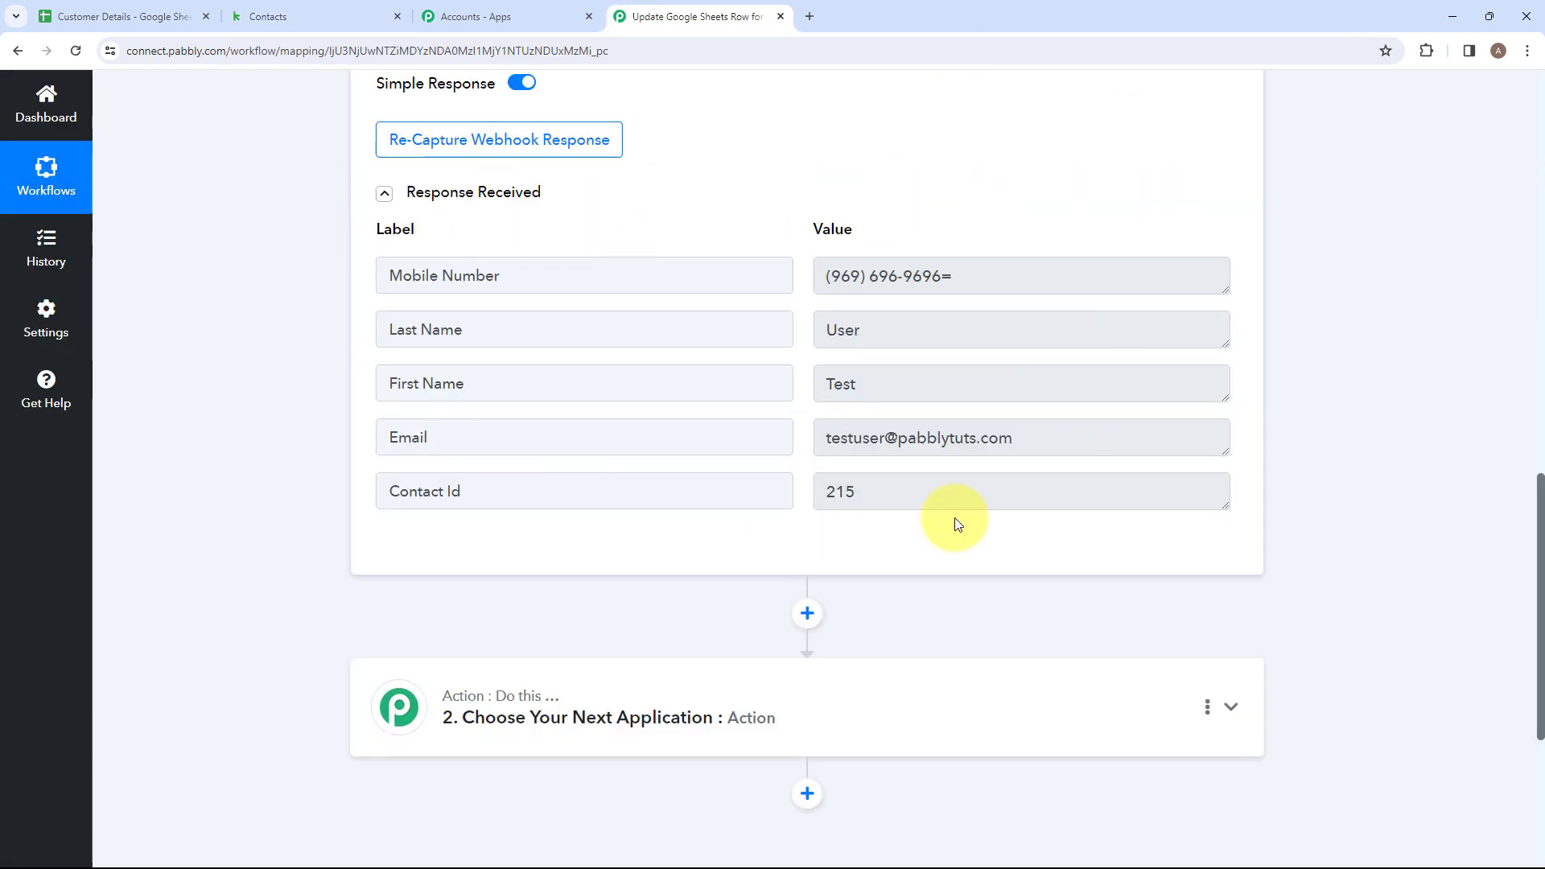
{"action": "double_click", "coordinate": [874, 378]}
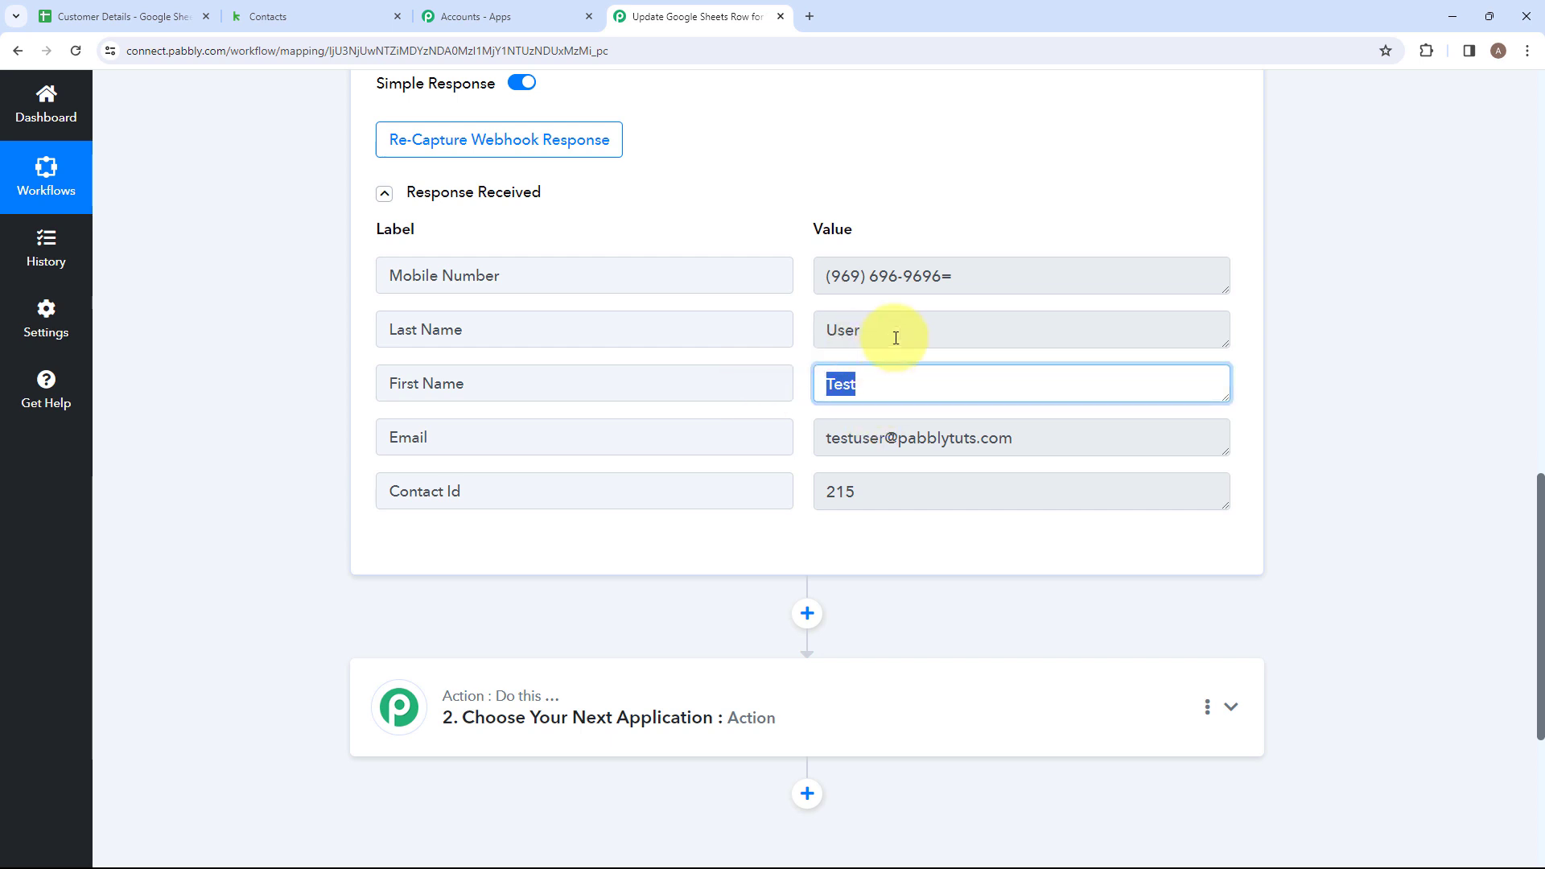
{"action": "double_click", "coordinate": [876, 331]}
{"action": "left_click", "coordinate": [973, 273]}
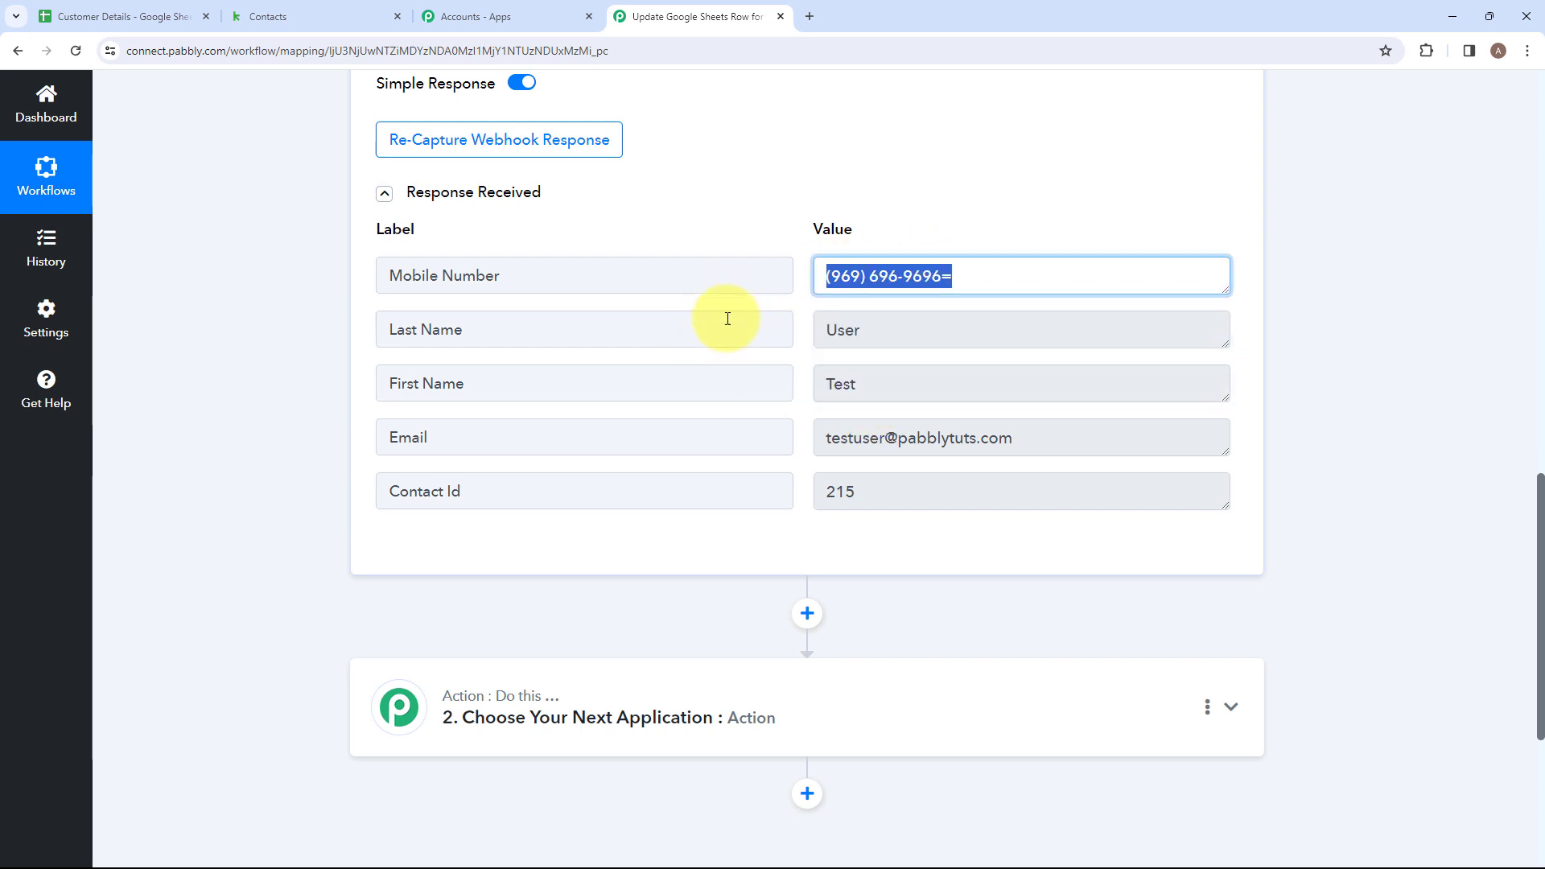
{"action": "left_click", "coordinate": [1014, 438]}
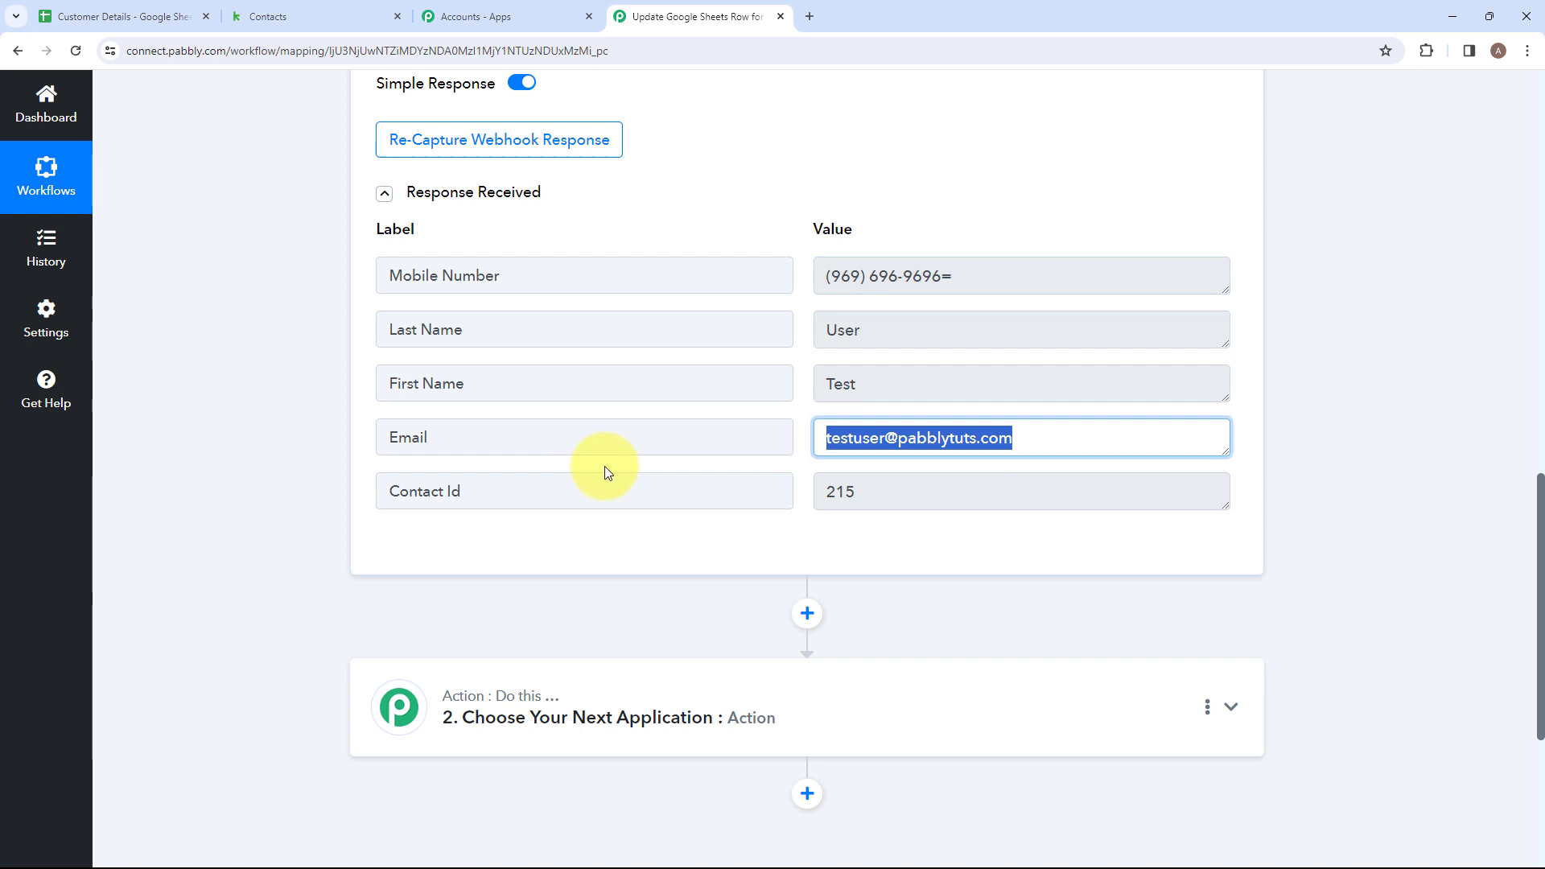
{"action": "left_click", "coordinate": [872, 495]}
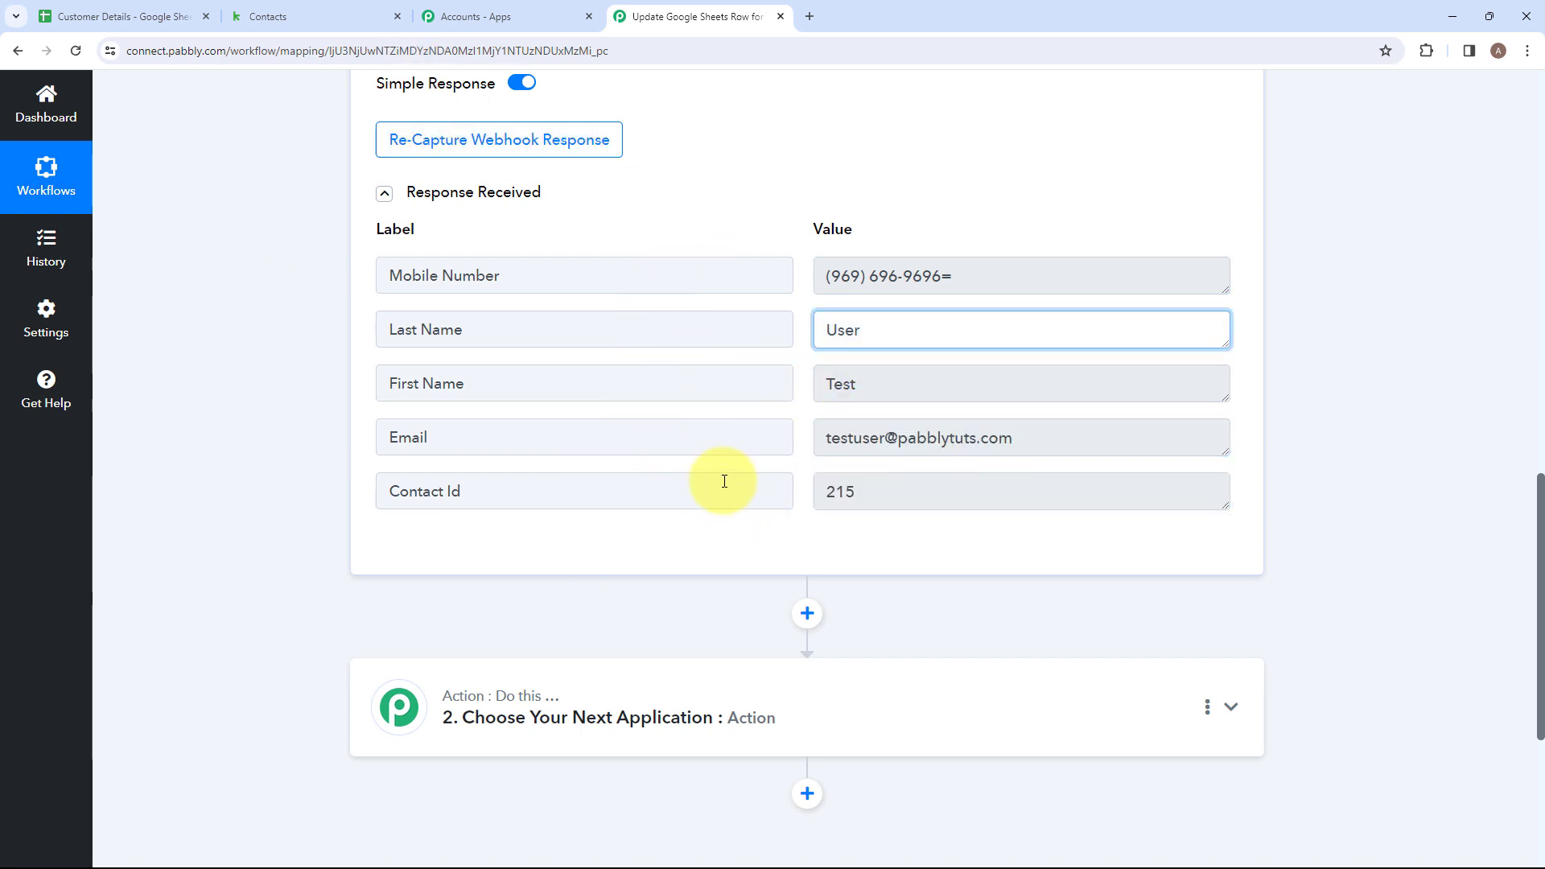
Set the second workflow step's app to Infusionsoft by Keap and its action event to List of Applied Tags.
{"action": "scroll", "coordinate": [737, 484], "scroll_direction": "down", "scroll_amount": 3}
{"action": "left_click", "coordinate": [641, 441]}
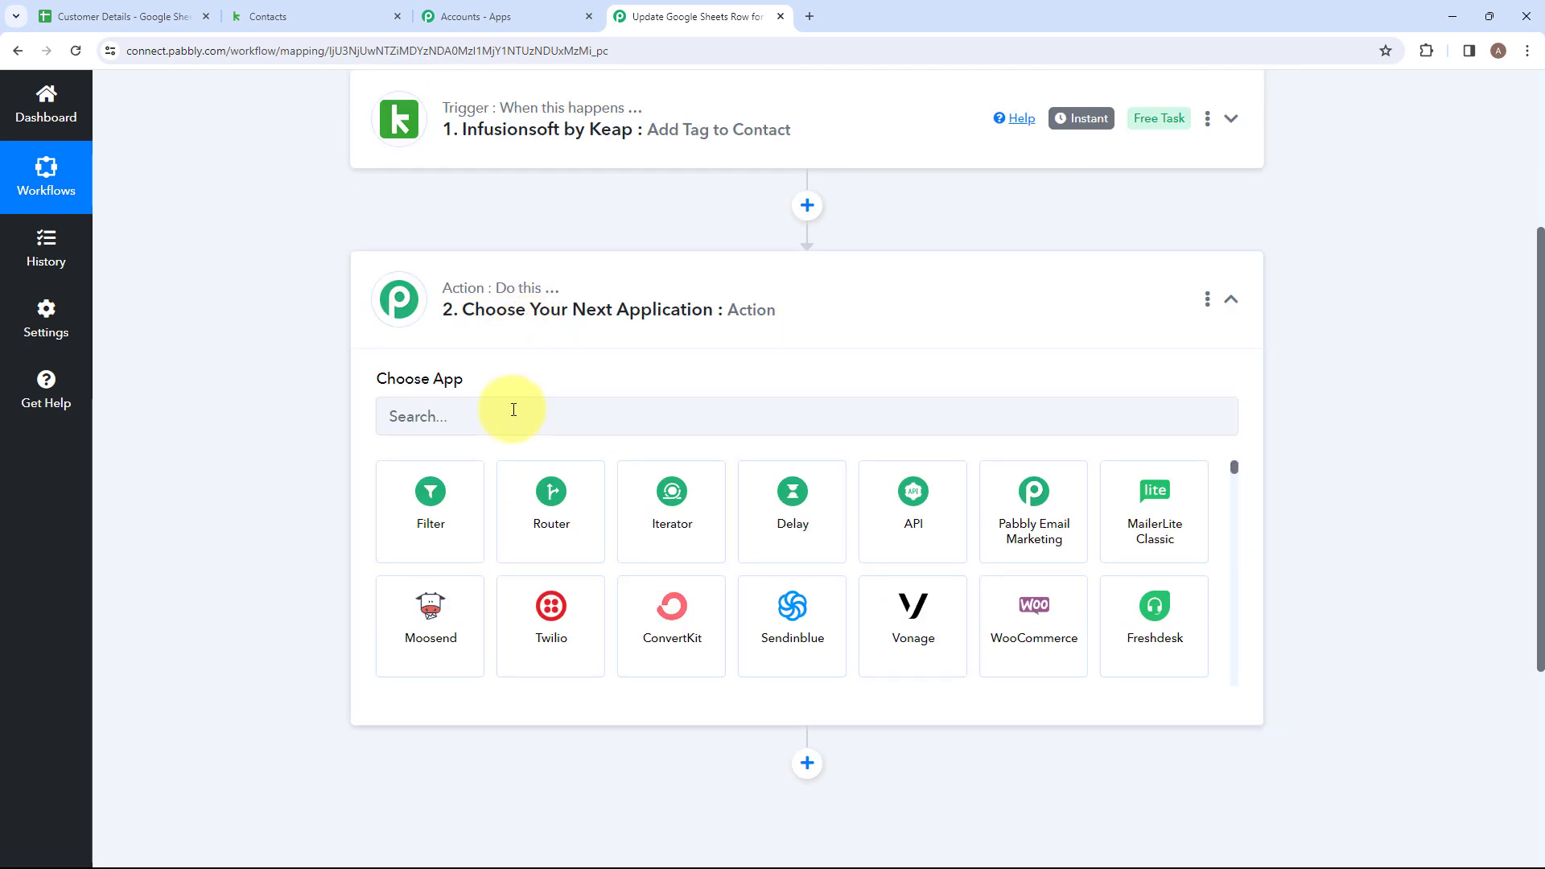
{"action": "left_click", "coordinate": [513, 410]}
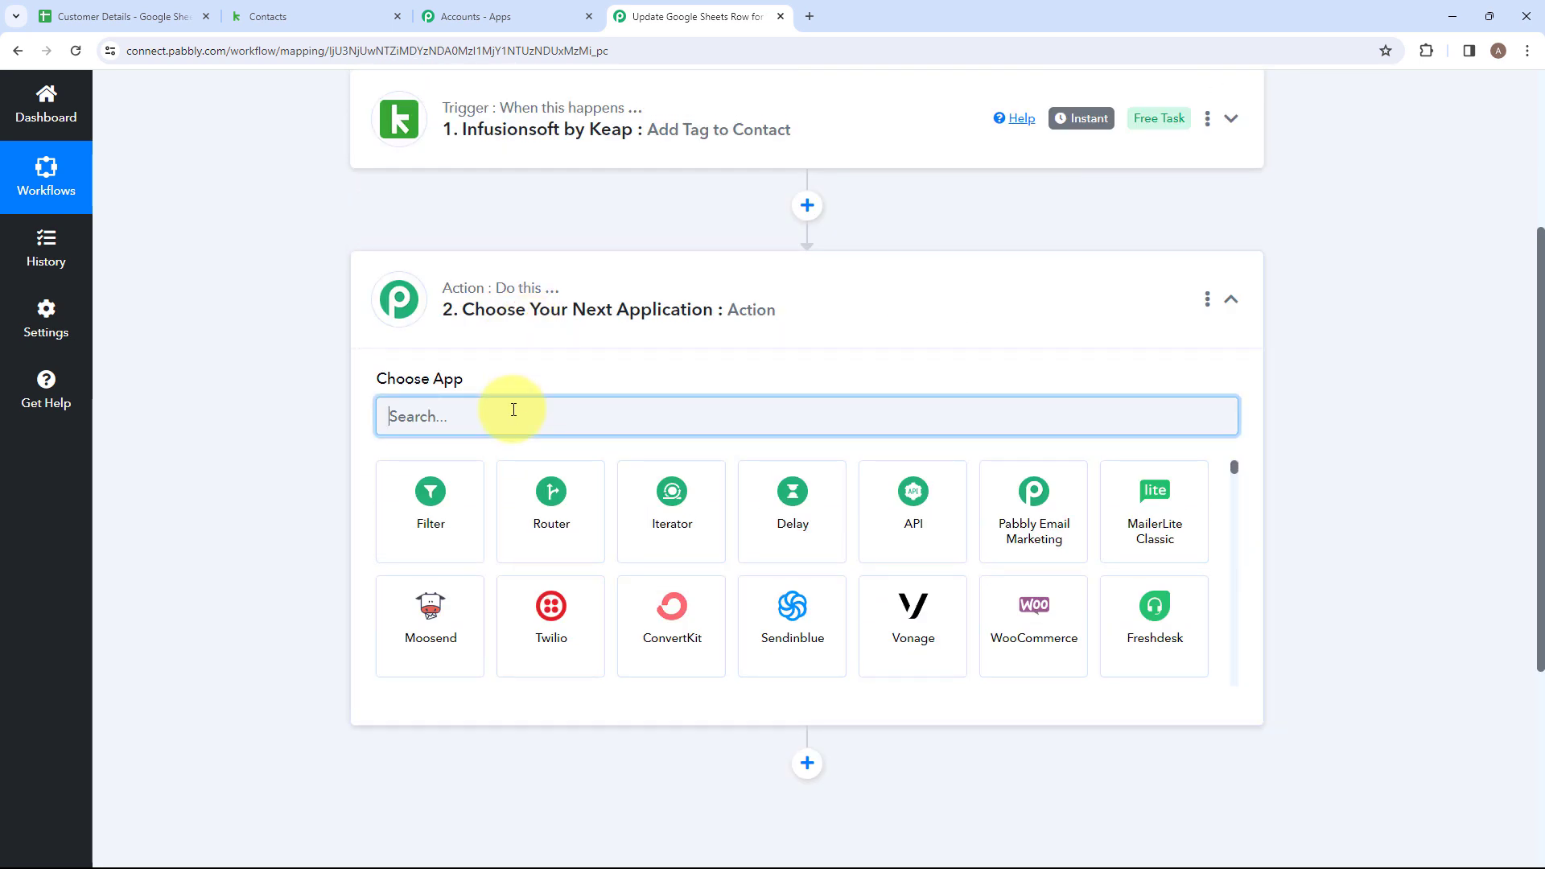
{"action": "type", "text": "infu"}
{"action": "left_click", "coordinate": [430, 483]}
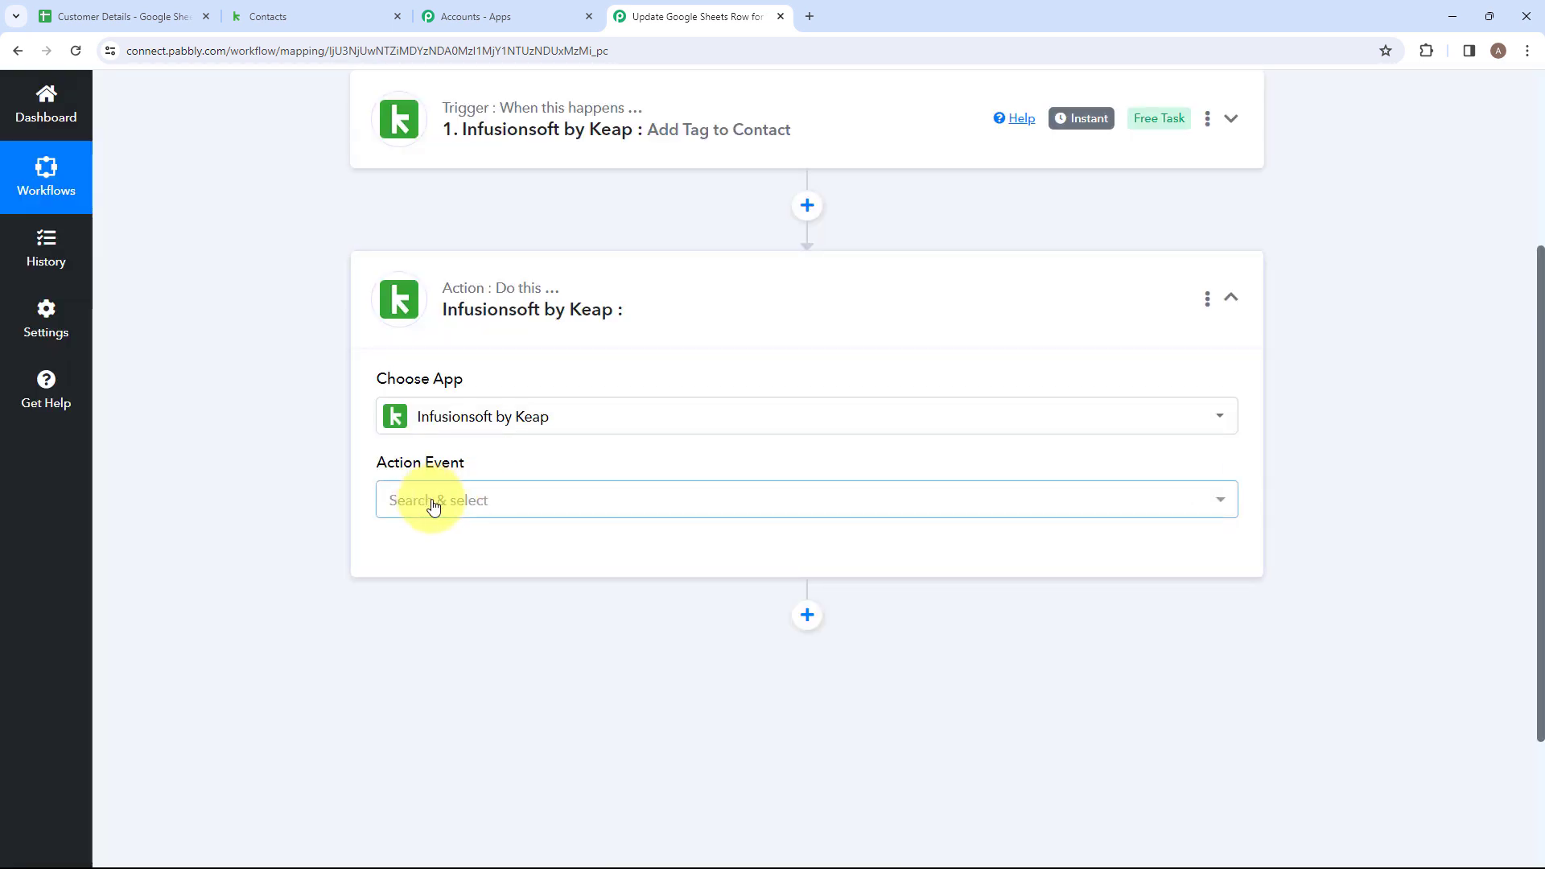
{"action": "left_click", "coordinate": [437, 507]}
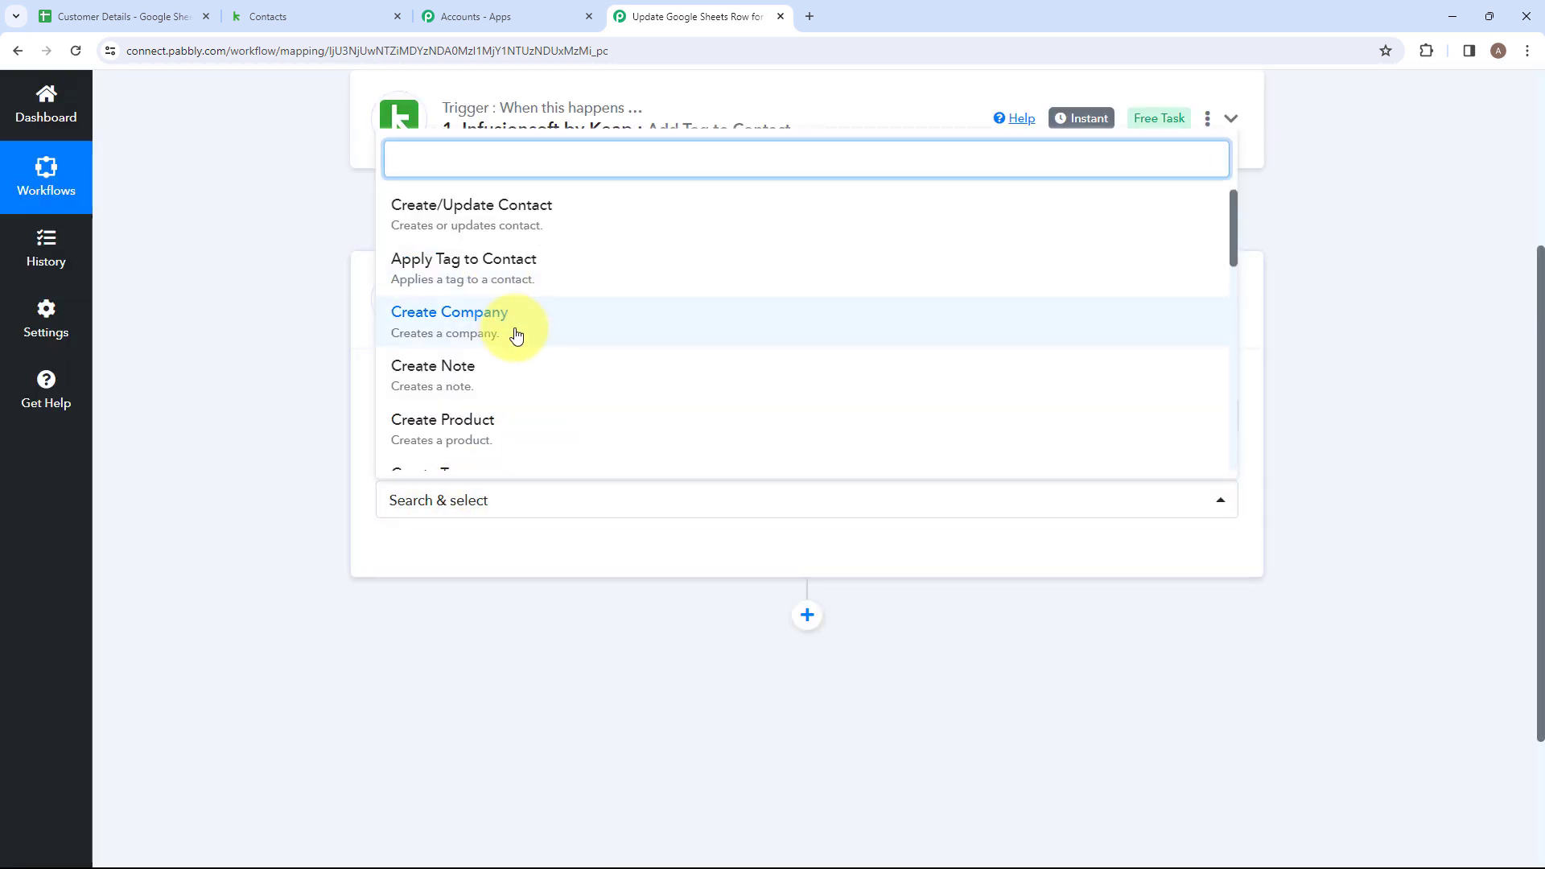
{"action": "scroll", "coordinate": [523, 335], "scroll_direction": "down", "scroll_amount": 5}
{"action": "scroll", "coordinate": [491, 265], "scroll_direction": "up", "scroll_amount": 1}
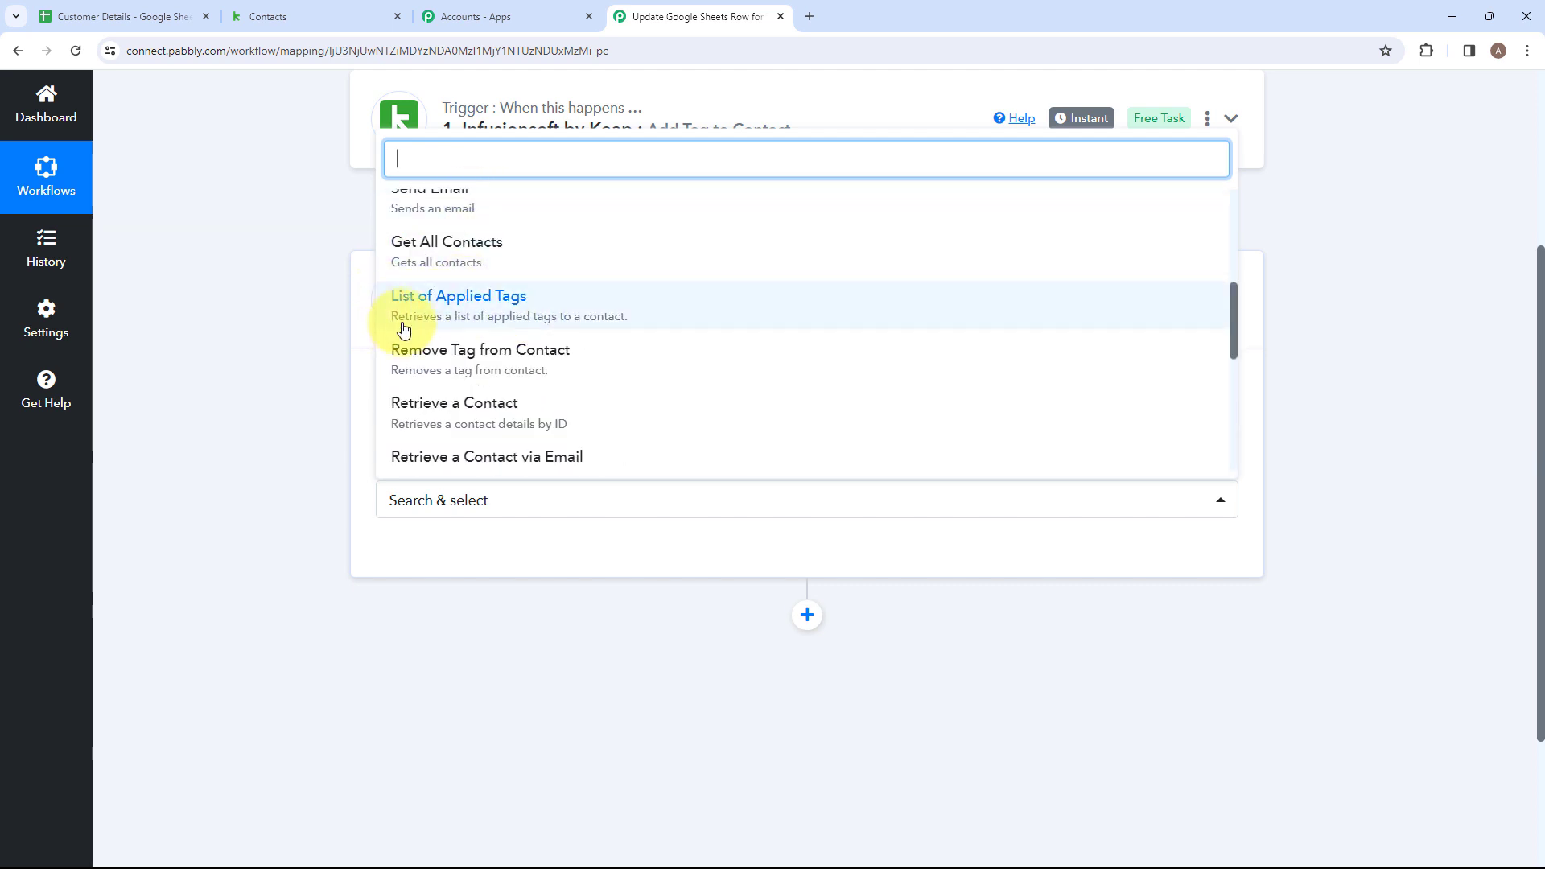
{"action": "left_click", "coordinate": [655, 314]}
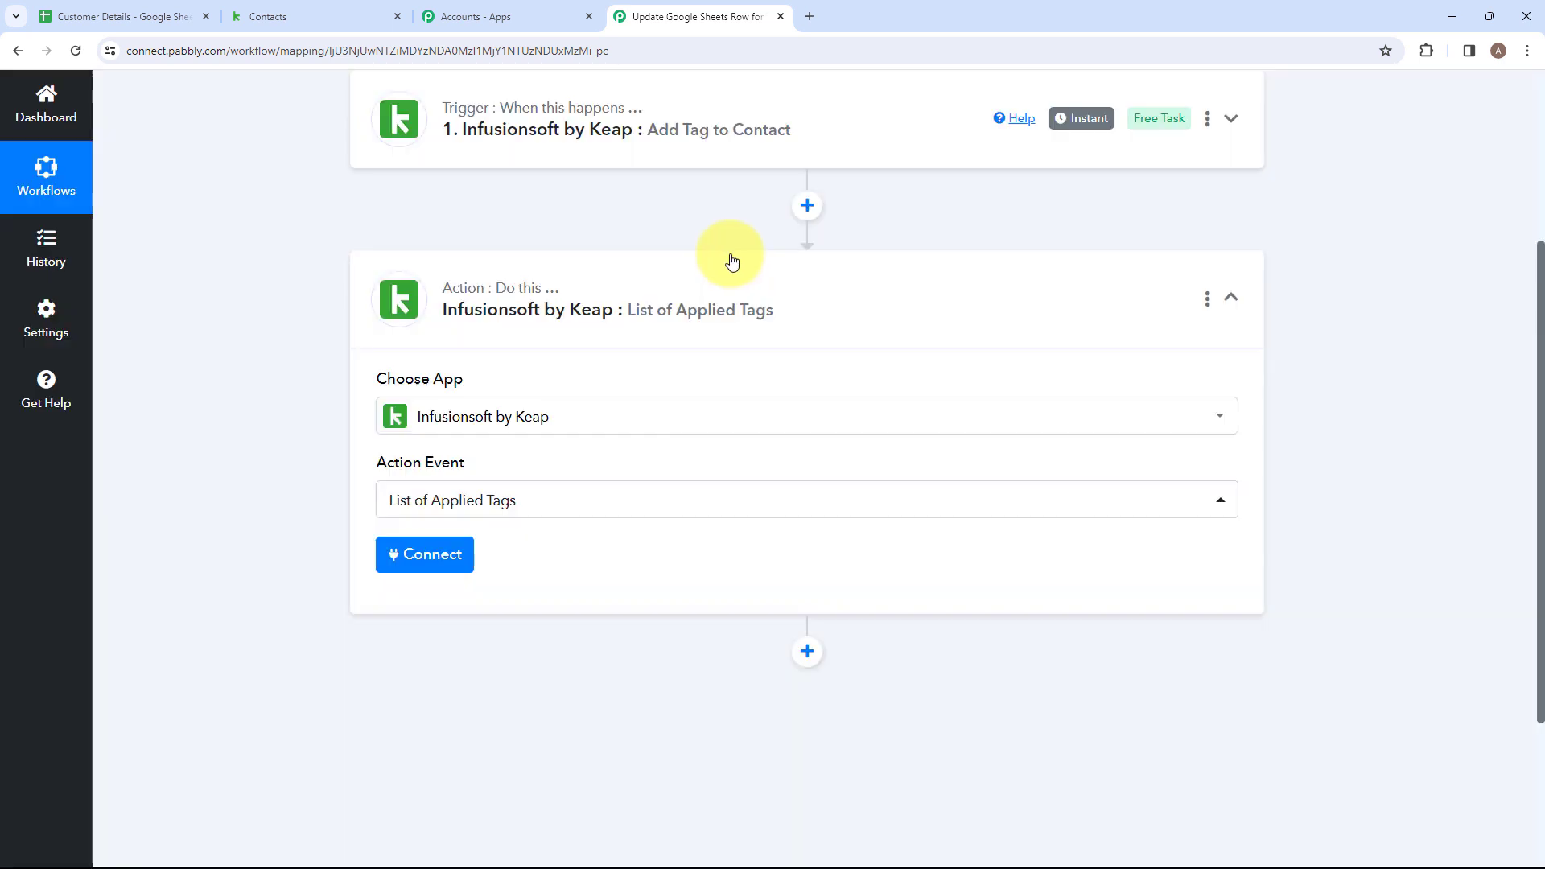
Connect the List of Applied Tags action through a new Infusionsoft by Keap connection and authorize the account access.
{"action": "left_click", "coordinate": [433, 548]}
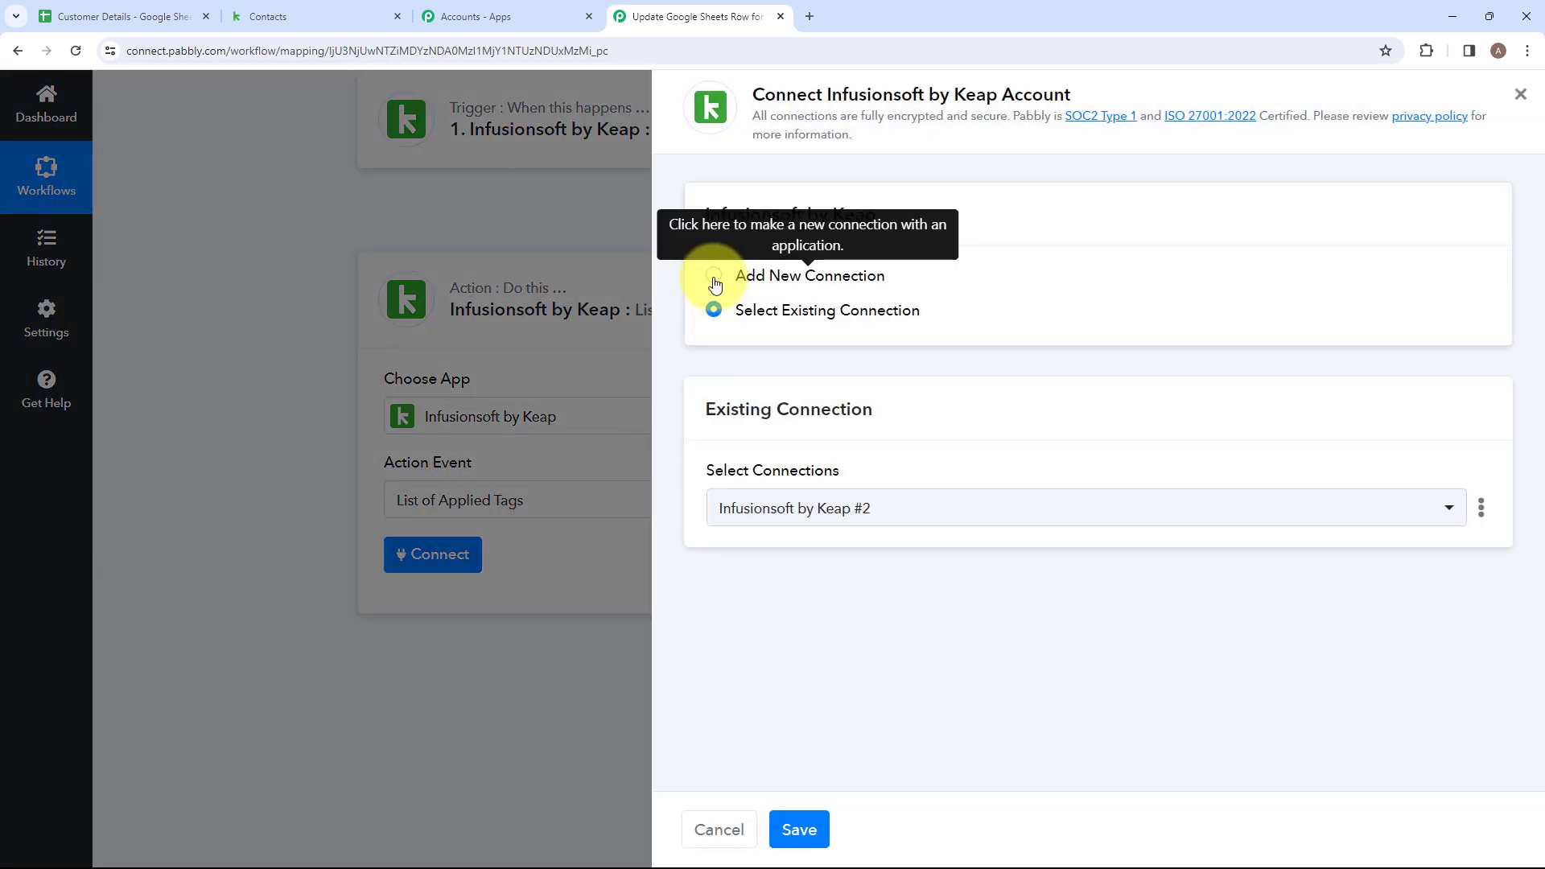
{"action": "left_click", "coordinate": [716, 281]}
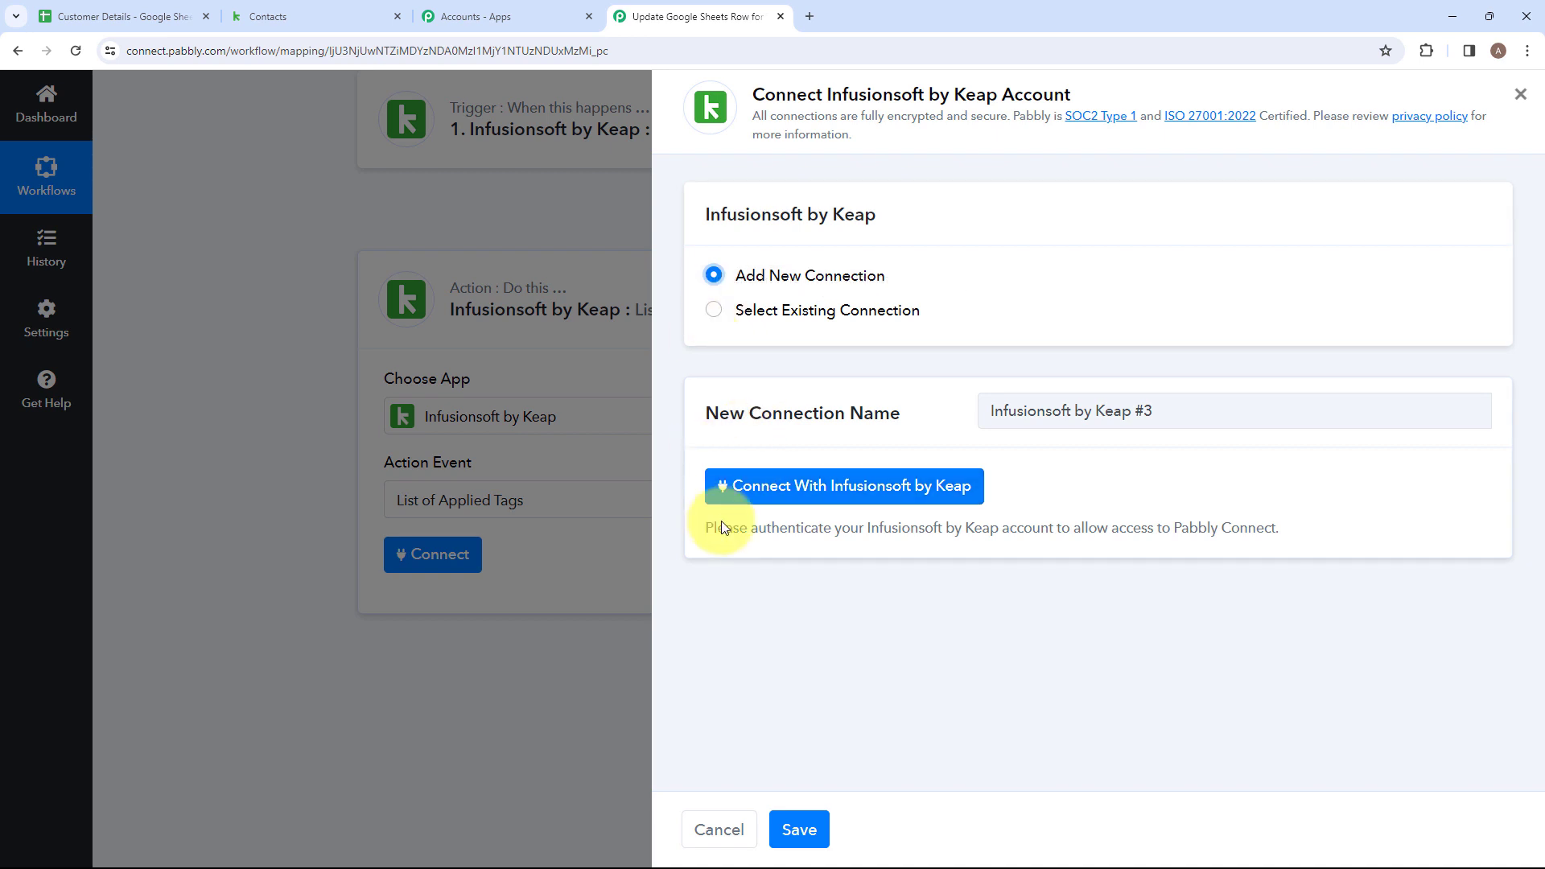
{"action": "left_click", "coordinate": [760, 500]}
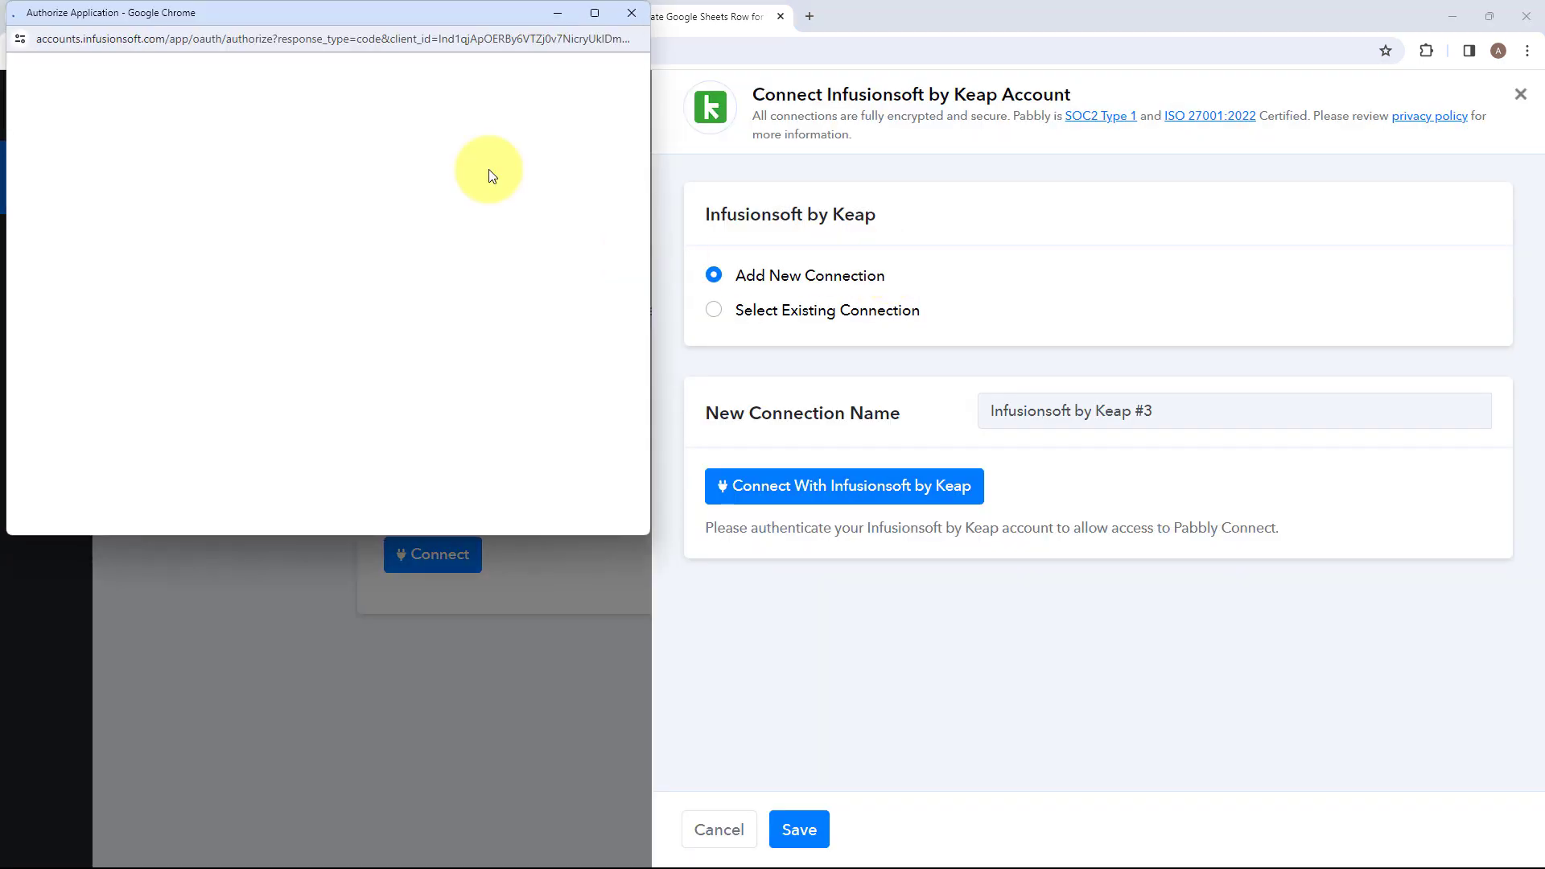
{"action": "left_click", "coordinate": [599, 401]}
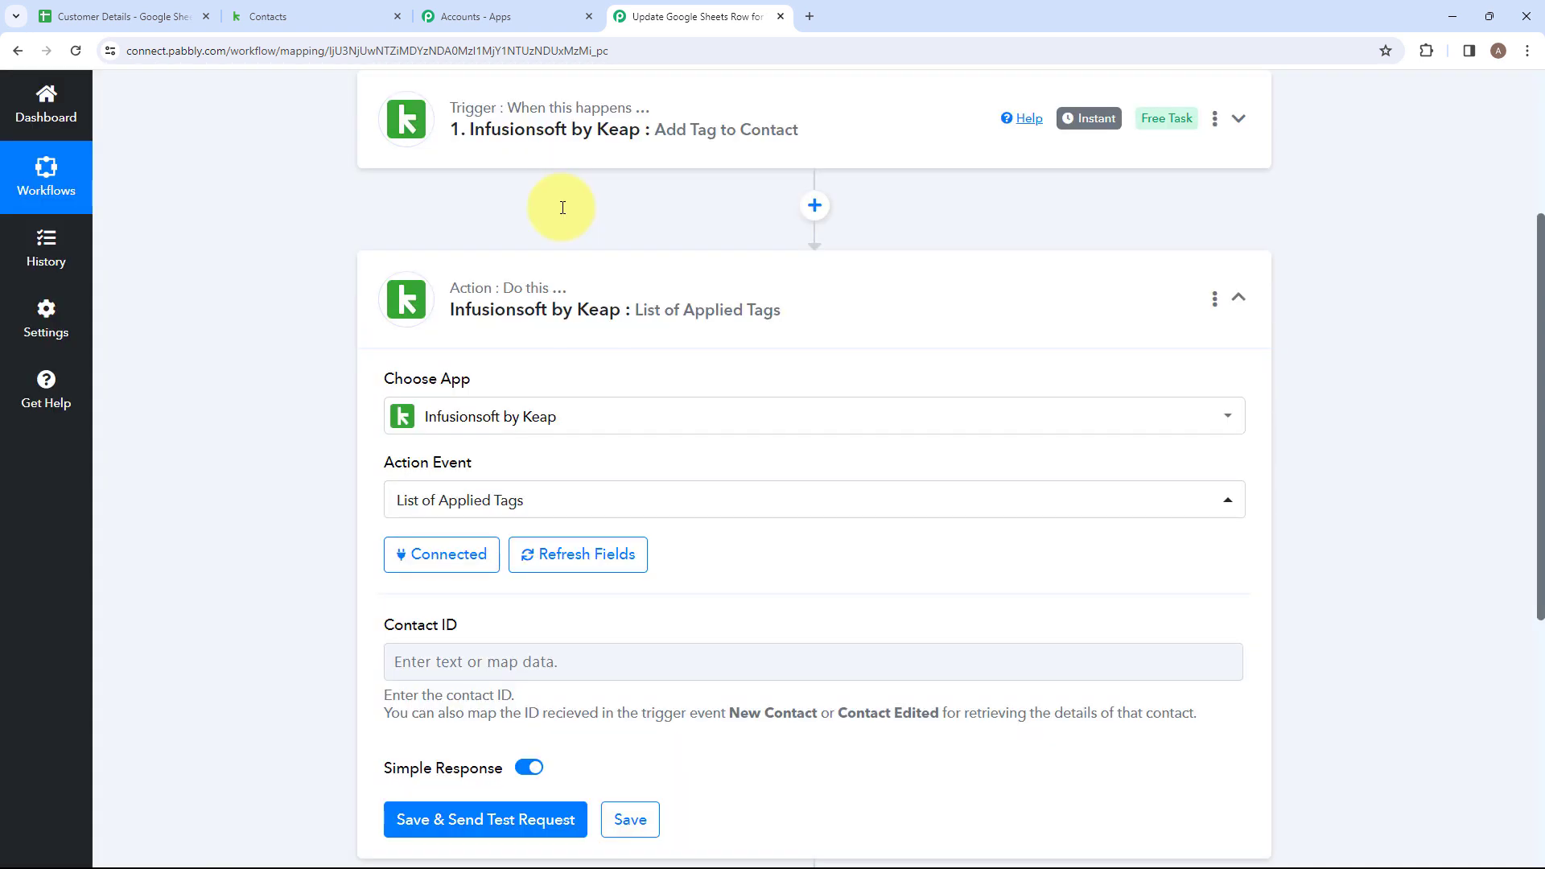
Map the Contact ID field to the trigger's Contact Id value, then save the action and send a test request.
{"action": "scroll", "coordinate": [562, 206], "scroll_direction": "down", "scroll_amount": 4}
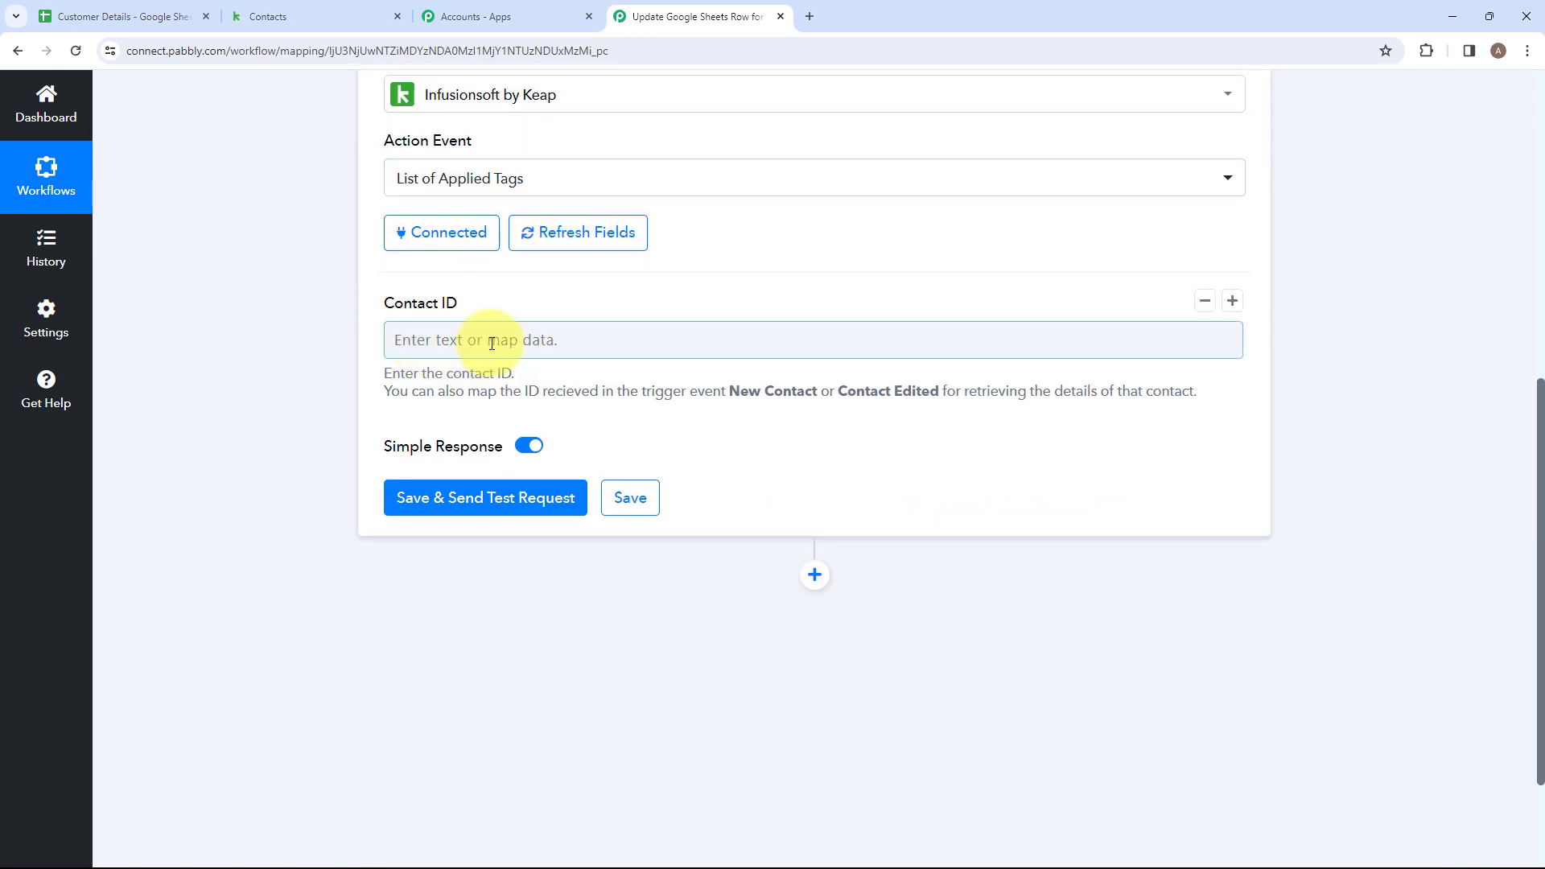
{"action": "scroll", "coordinate": [492, 344], "scroll_direction": "up", "scroll_amount": 4}
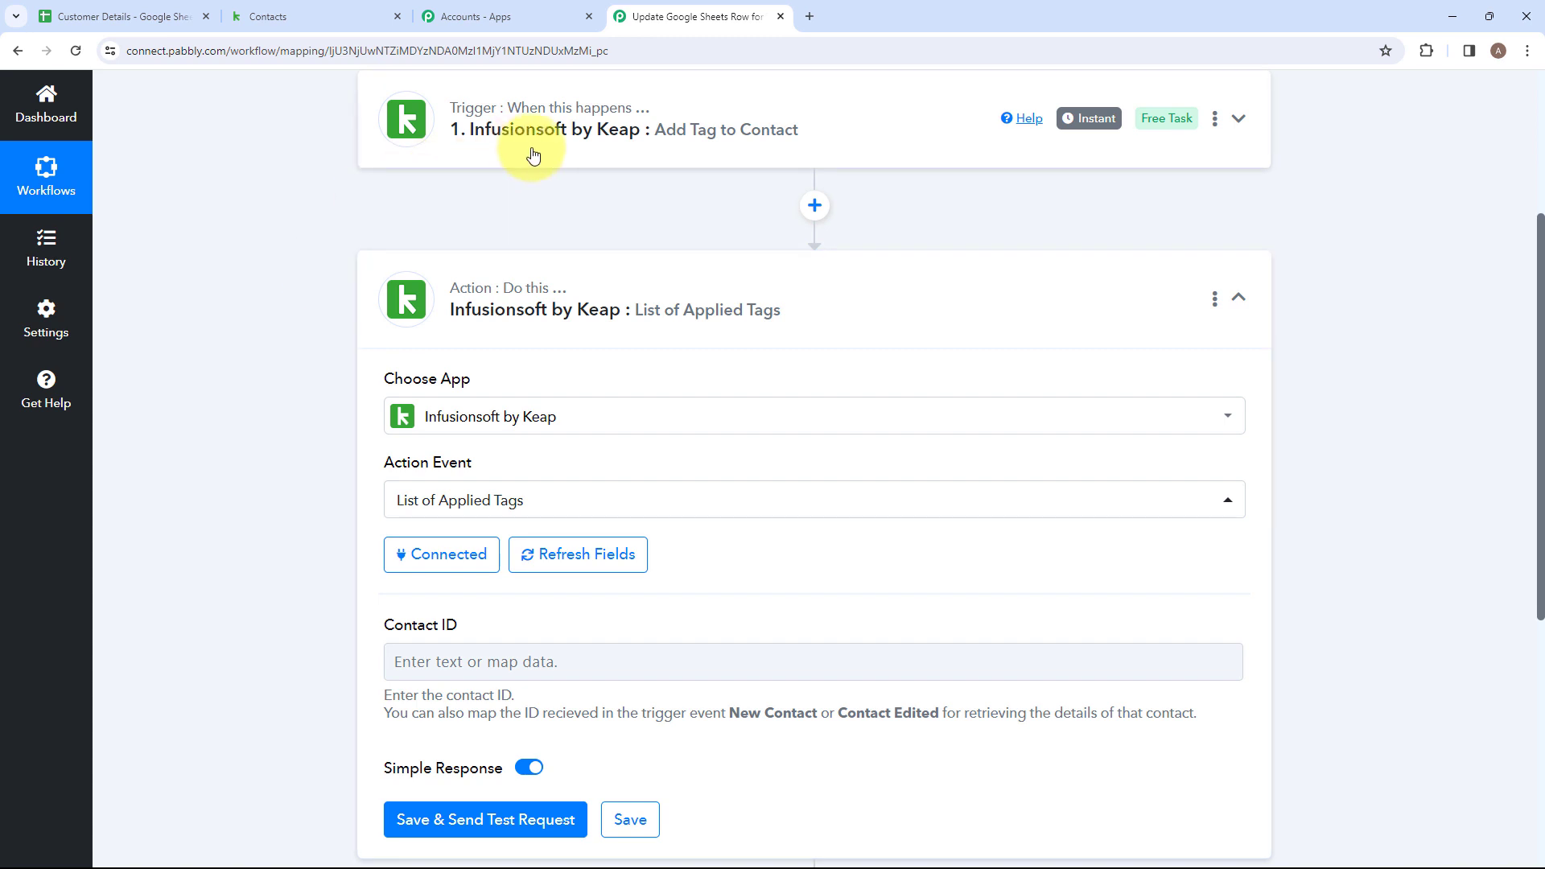
{"action": "scroll", "coordinate": [350, 548], "scroll_direction": "down", "scroll_amount": 2}
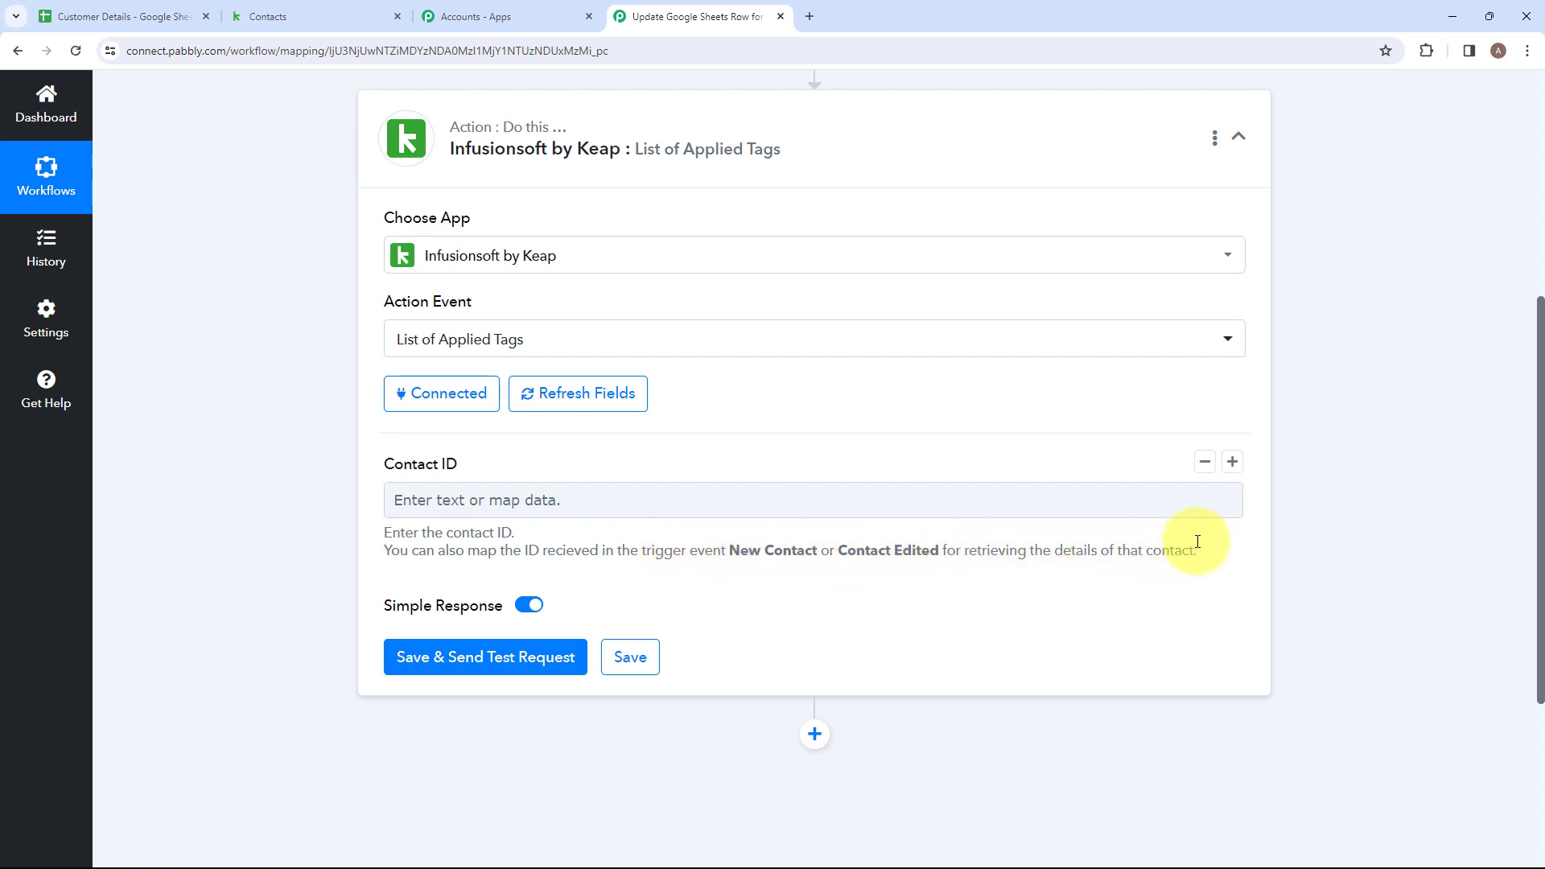
{"action": "left_click", "coordinate": [463, 502]}
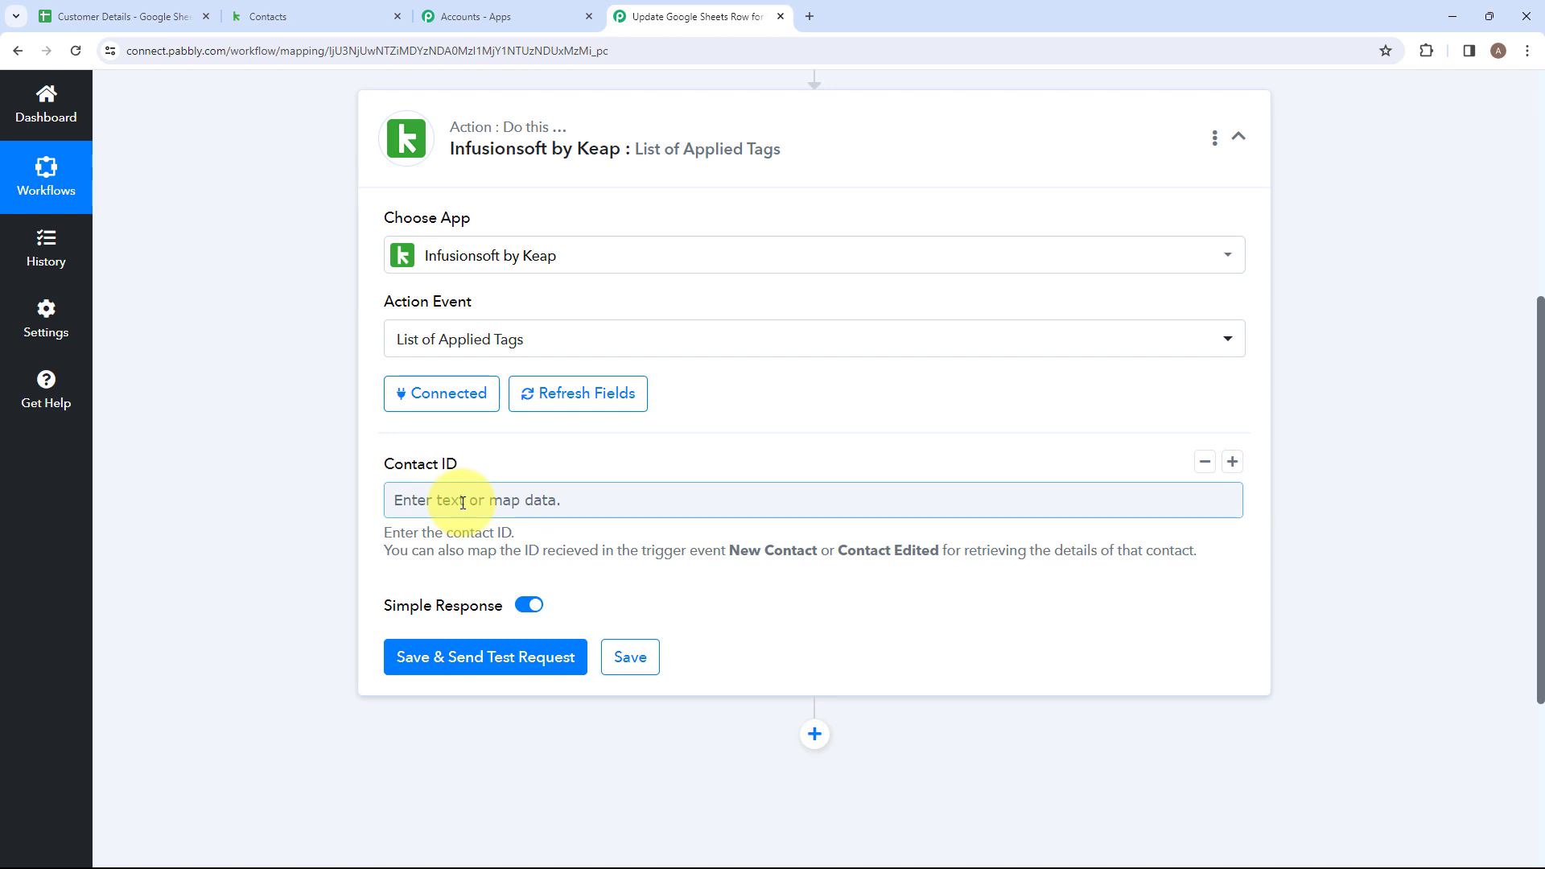
{"action": "left_click", "coordinate": [463, 501]}
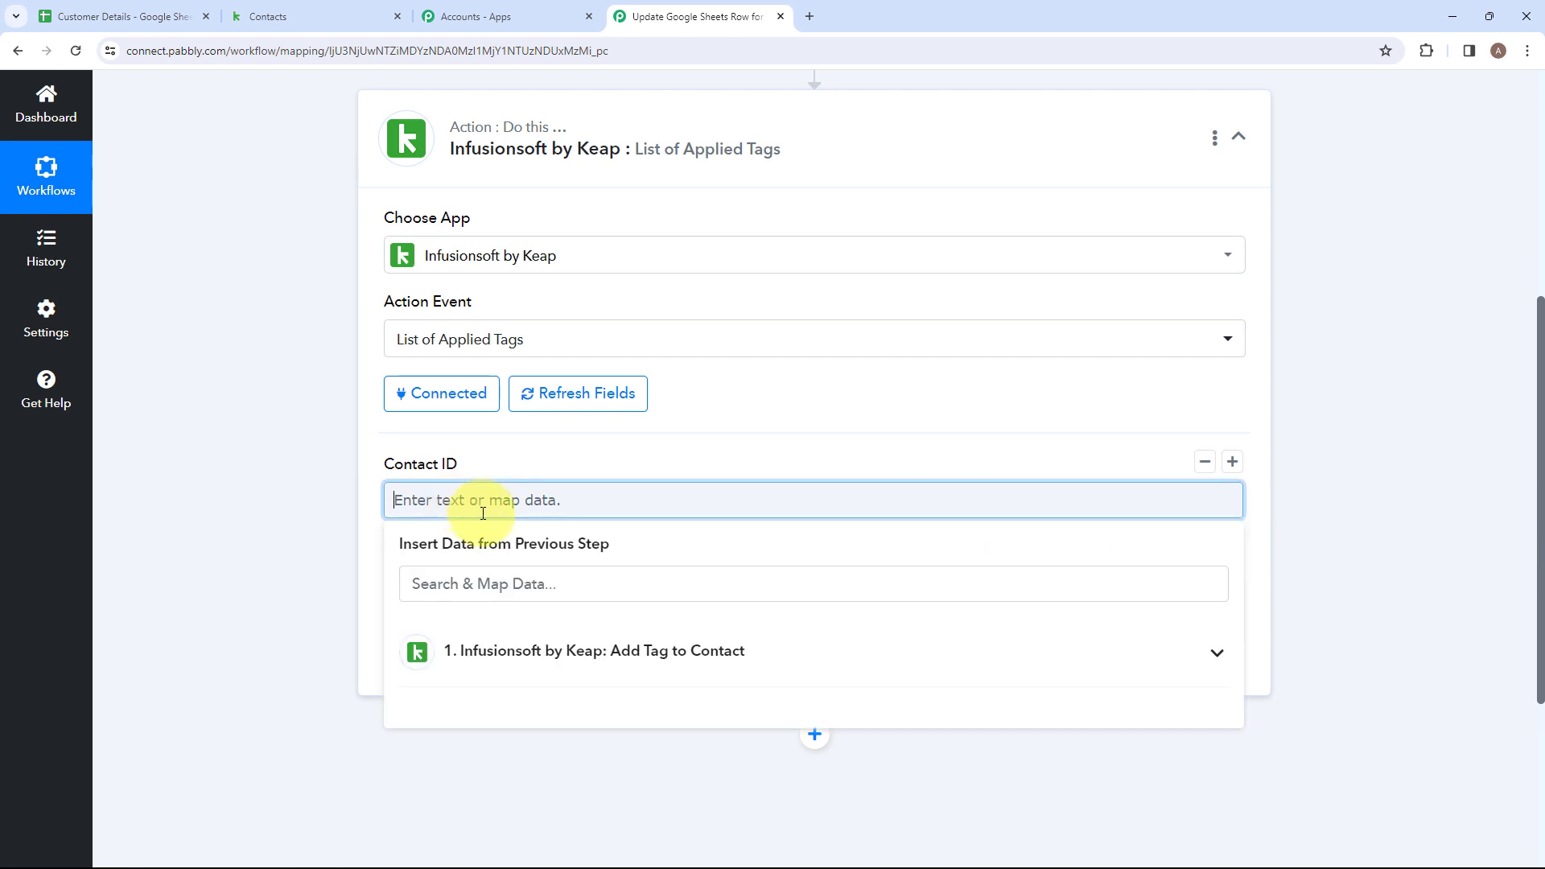
{"action": "left_click", "coordinate": [471, 668]}
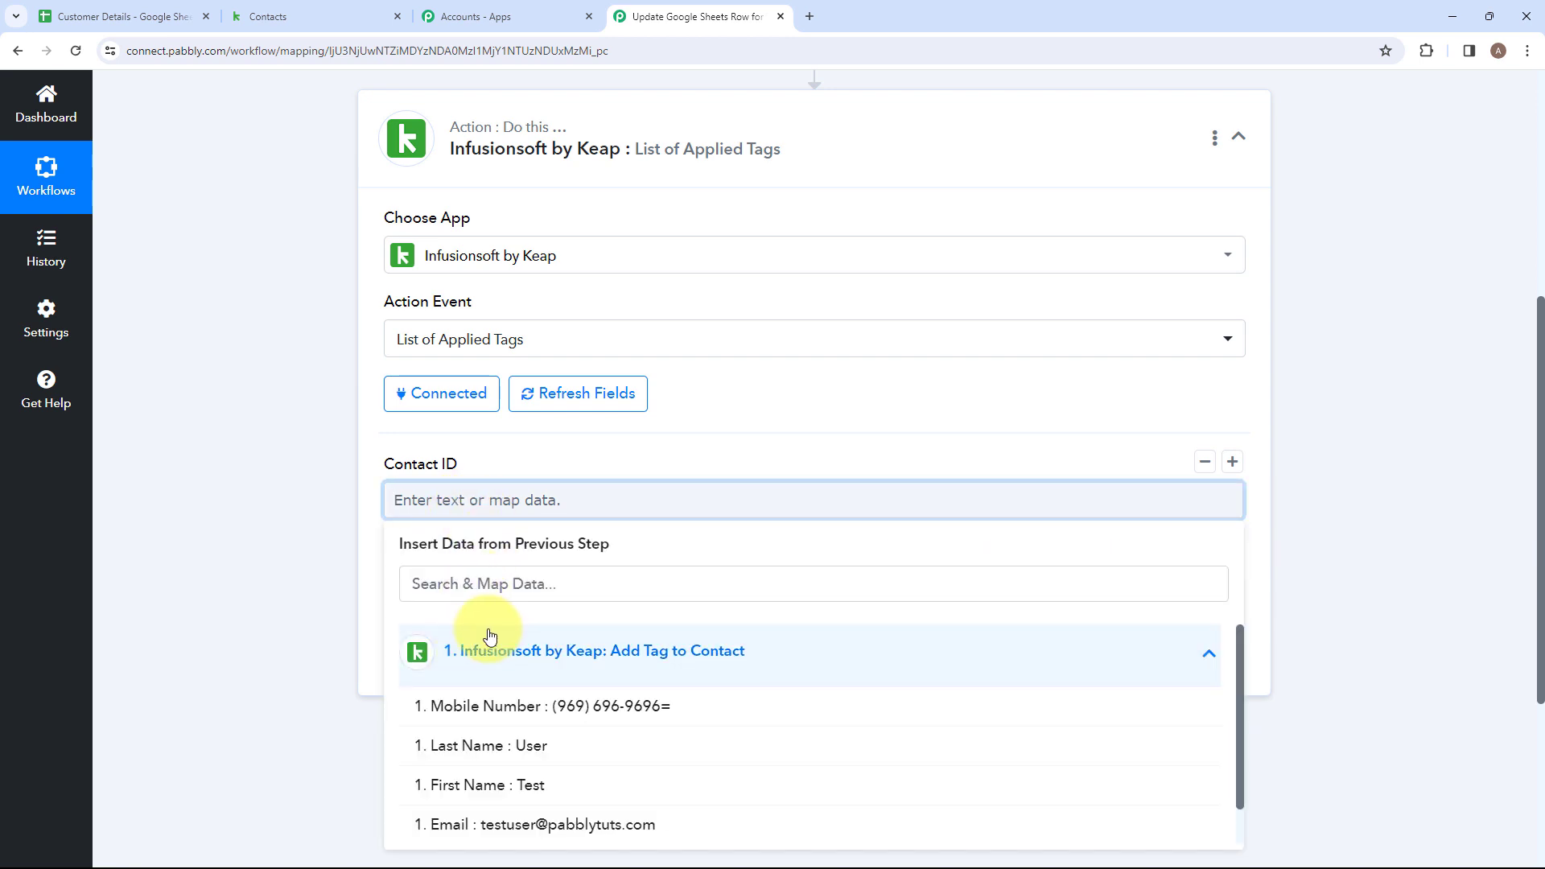
{"action": "scroll", "coordinate": [482, 644], "scroll_direction": "down", "scroll_amount": 2}
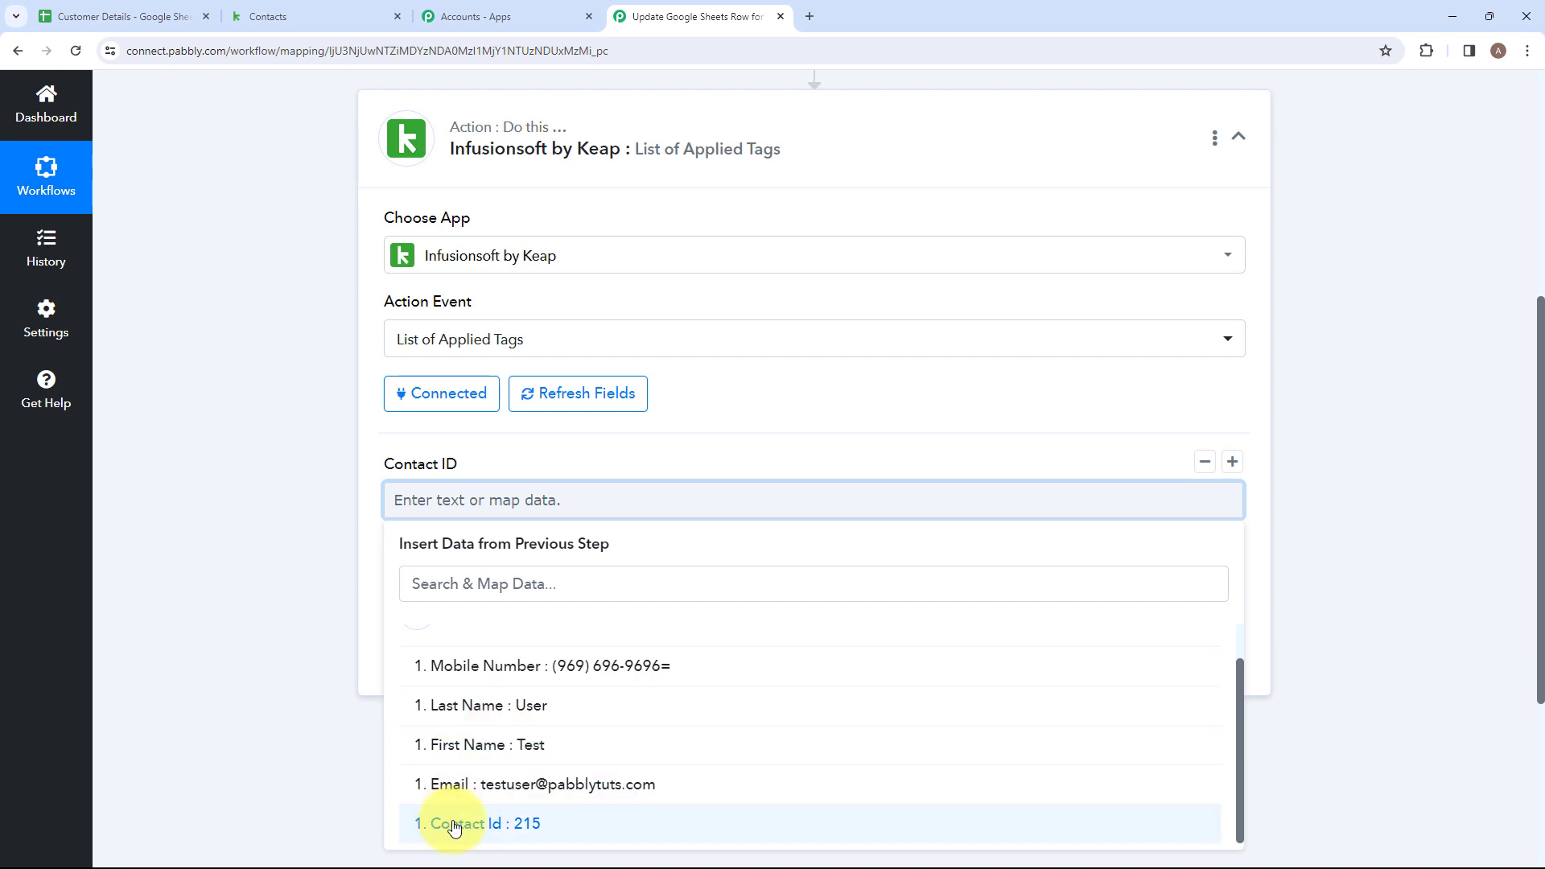
{"action": "left_click", "coordinate": [544, 823]}
{"action": "left_click", "coordinate": [334, 542]}
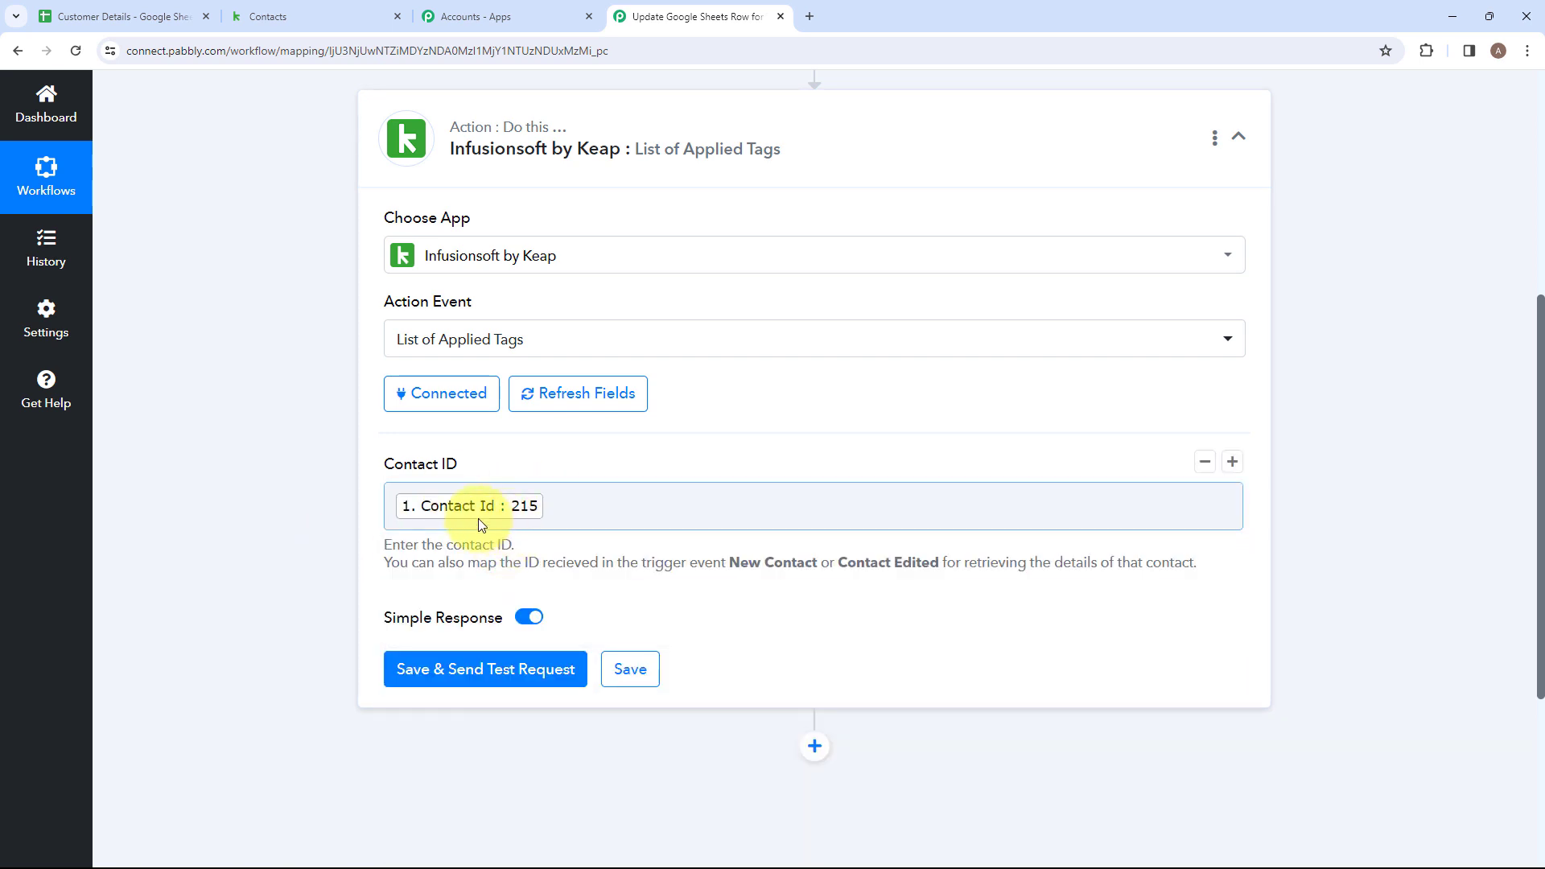
{"action": "scroll", "coordinate": [562, 493], "scroll_direction": "down", "scroll_amount": 3}
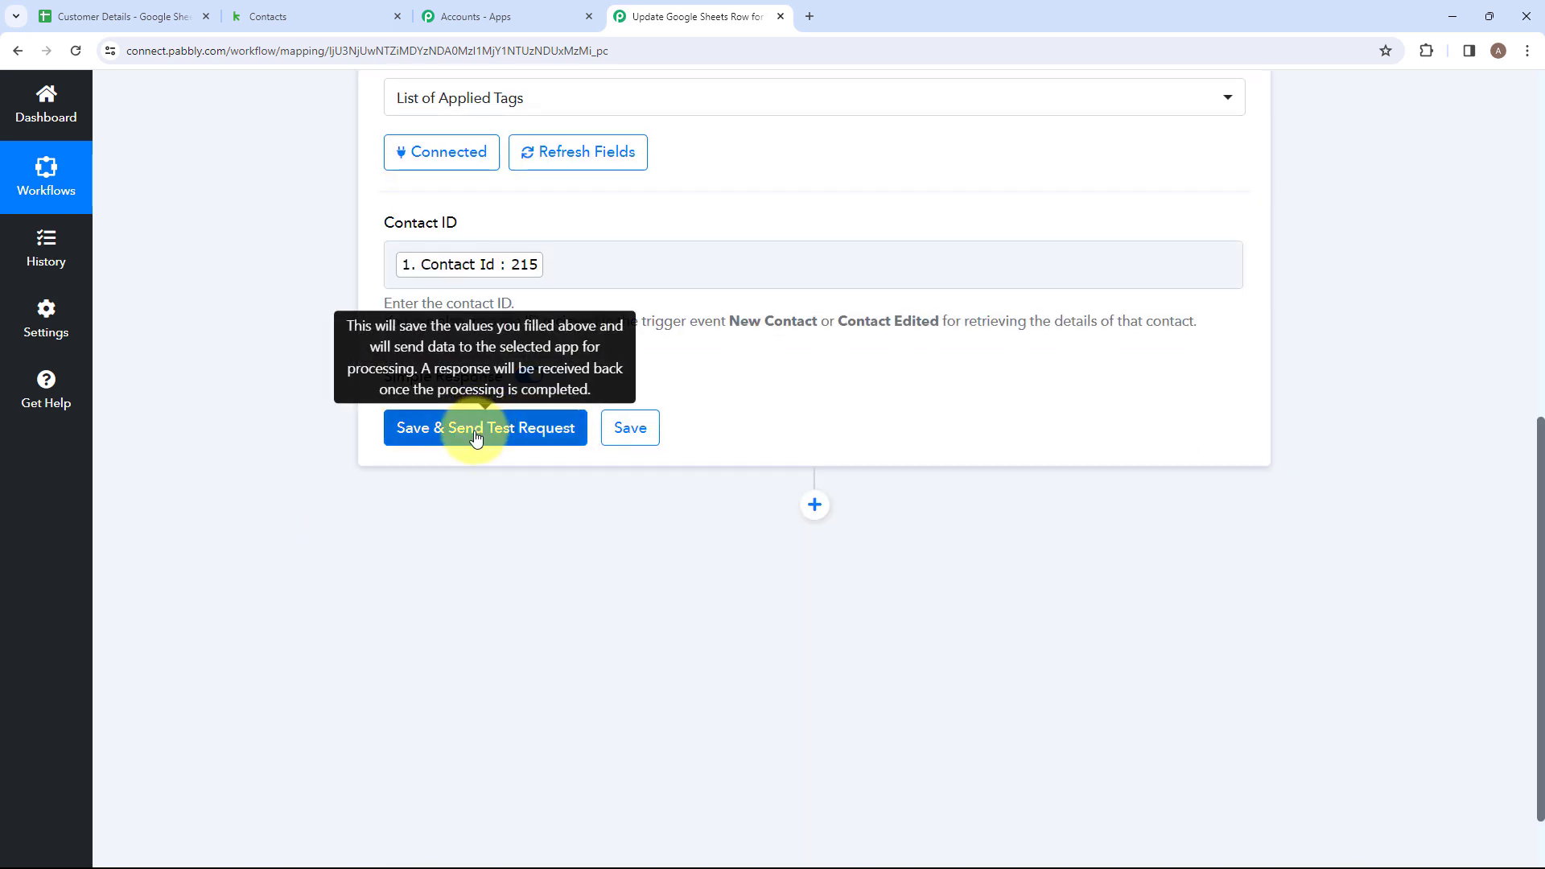
{"action": "left_click", "coordinate": [476, 429]}
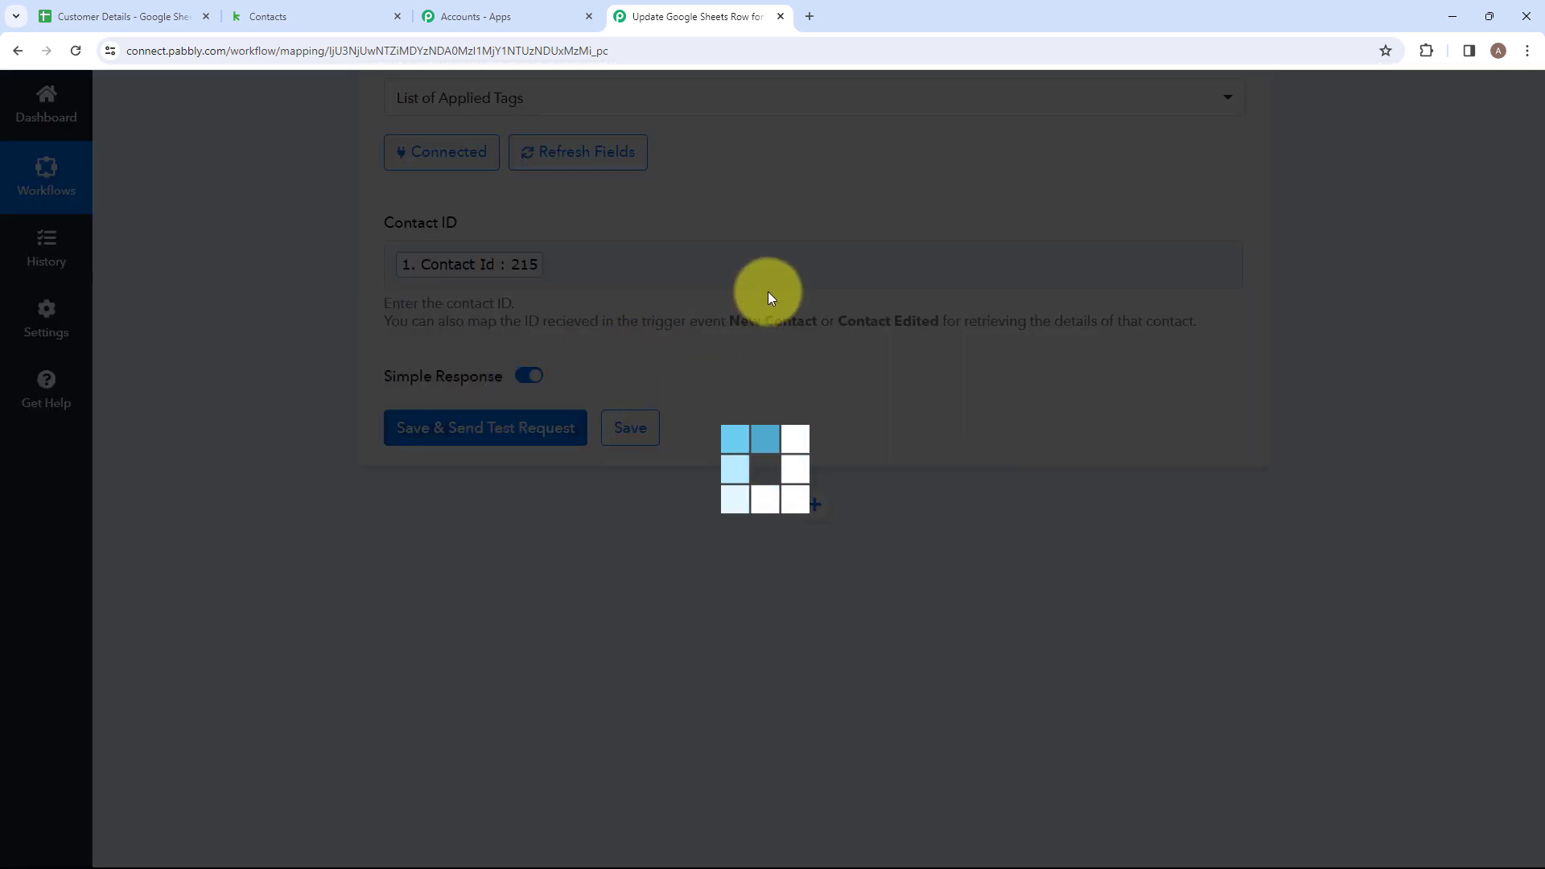
Check the tag name, tag category and tag ID values in the received response.
{"action": "scroll", "coordinate": [813, 552], "scroll_direction": "down", "scroll_amount": 3}
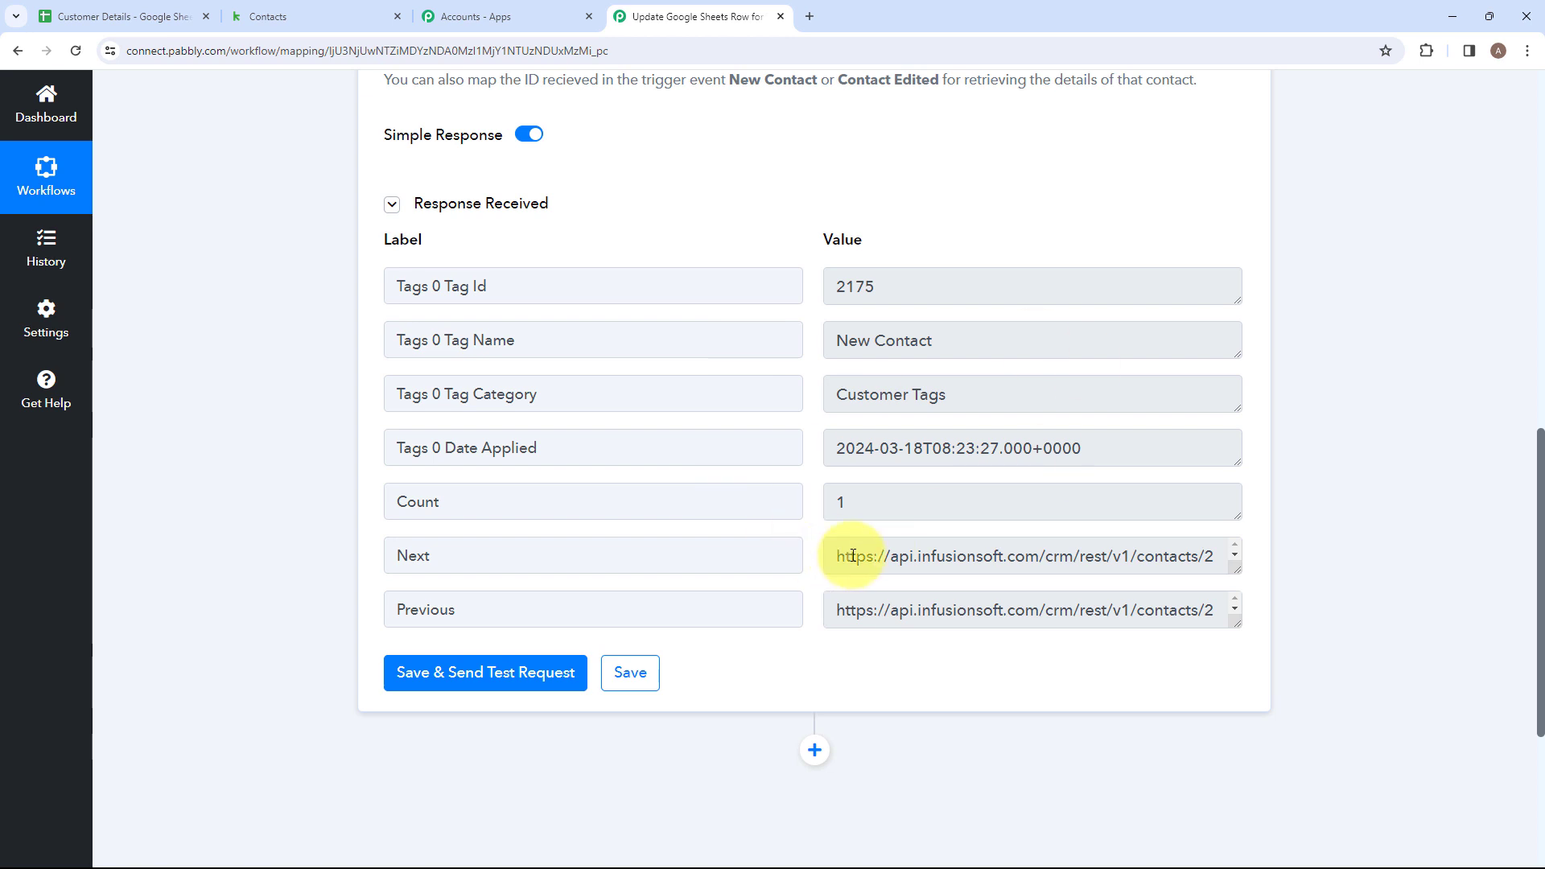
{"action": "left_click", "coordinate": [933, 334]}
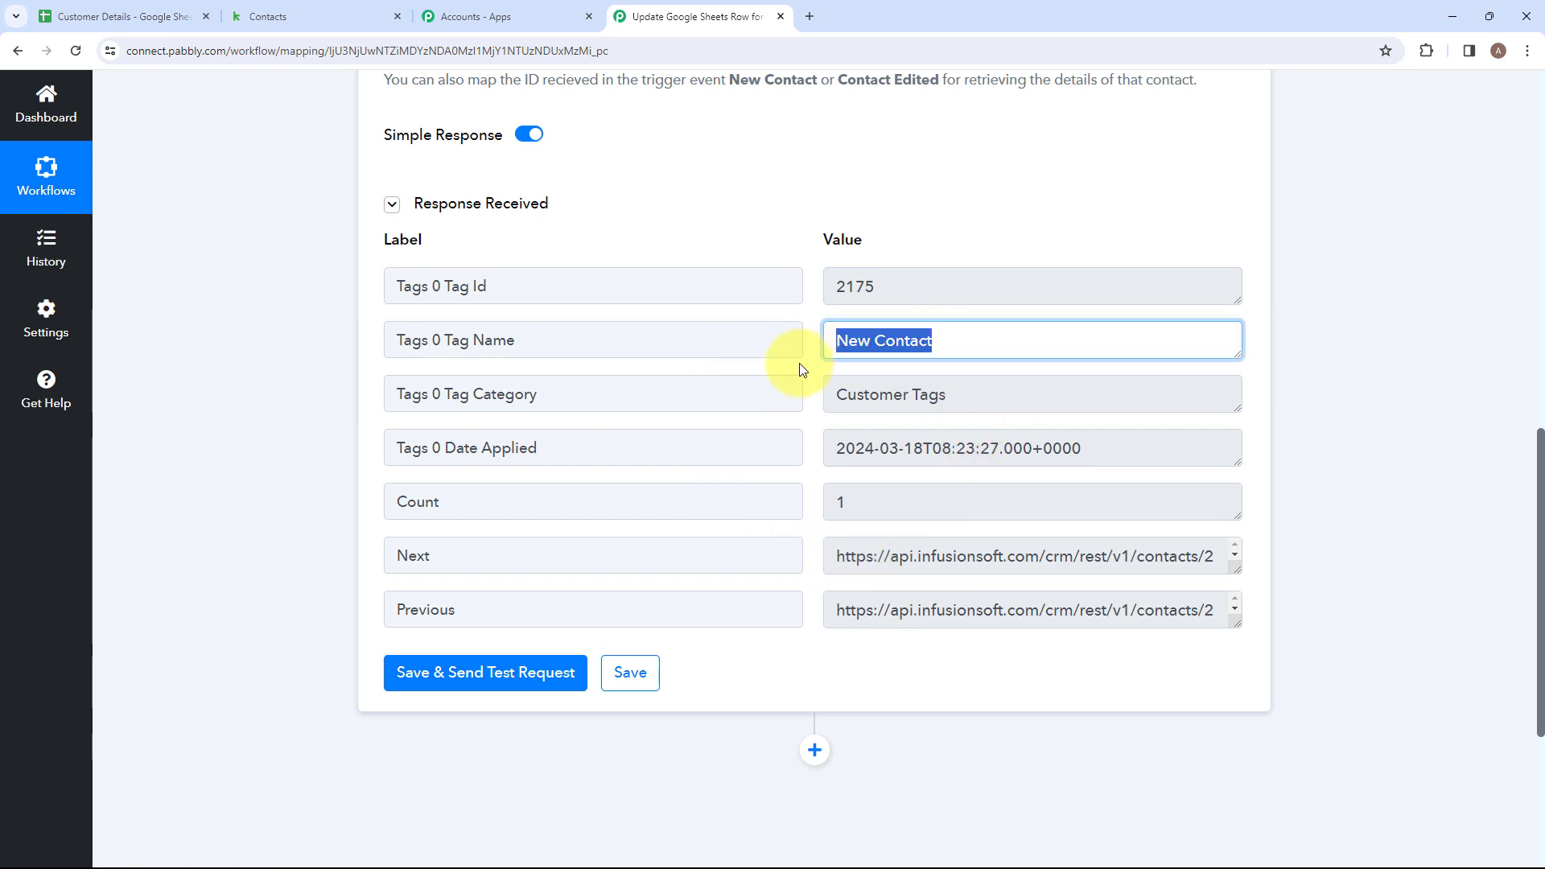
{"action": "left_click", "coordinate": [965, 398]}
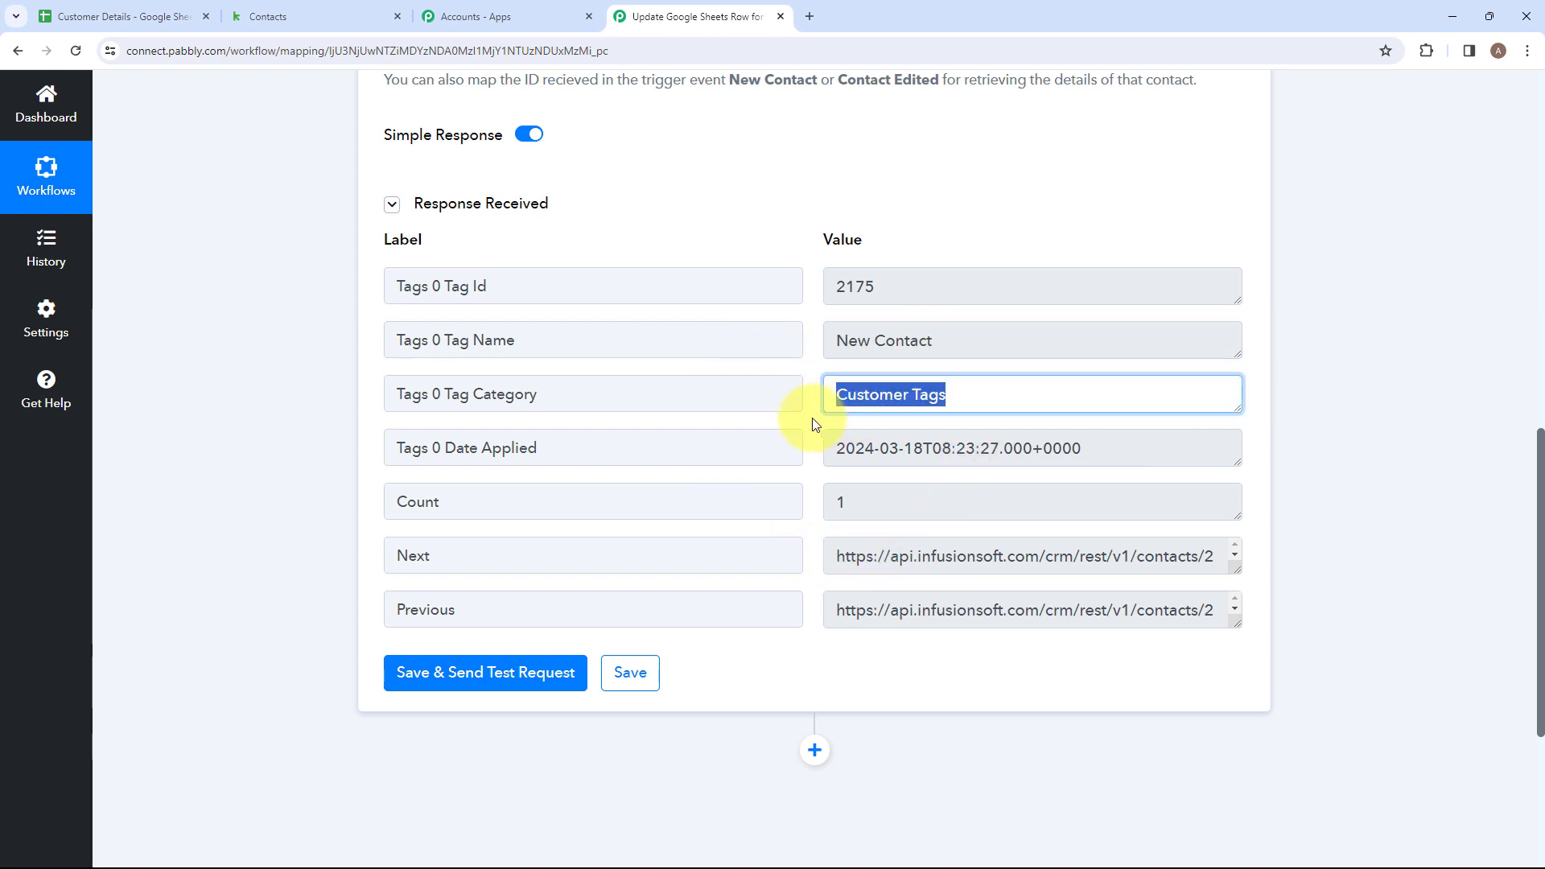
{"action": "left_click_drag", "start_coordinate": [908, 283], "coordinate": [825, 295]}
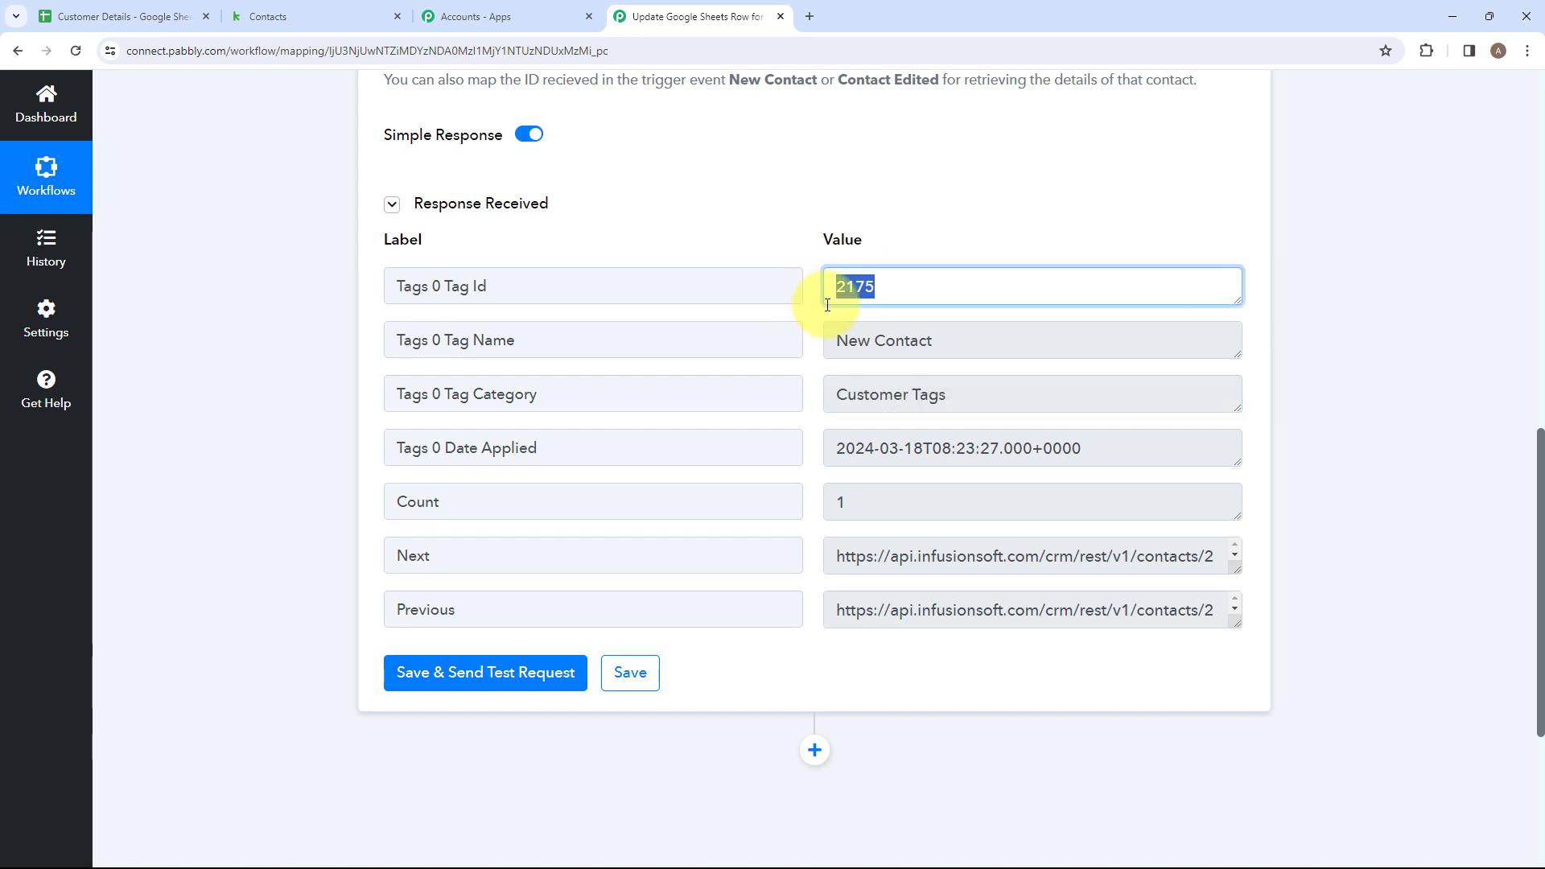
{"action": "left_click", "coordinate": [795, 644]}
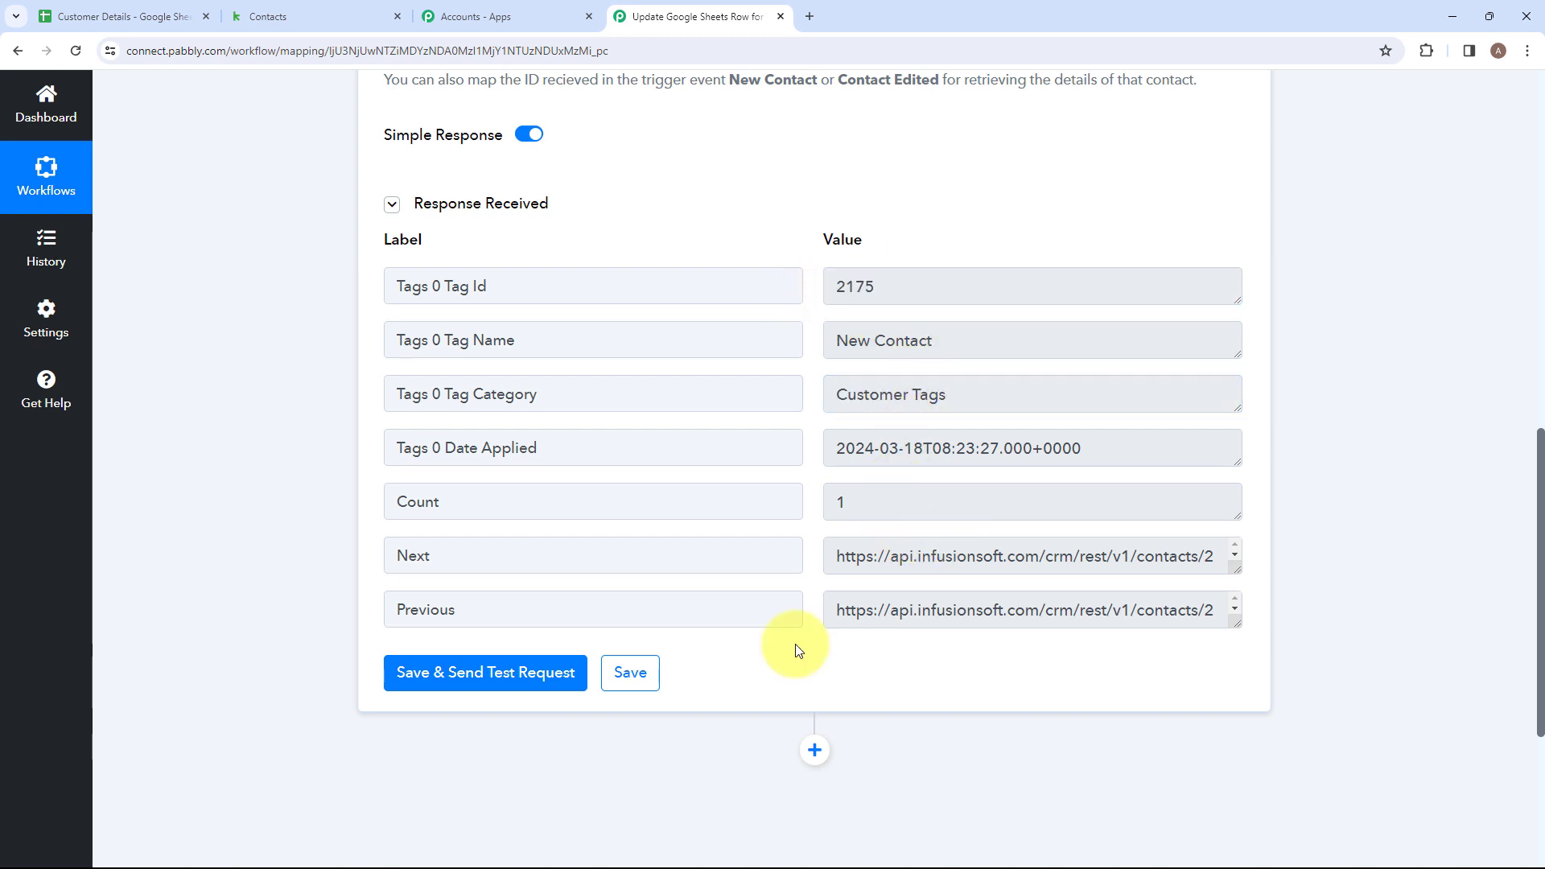
Add another action step after the tag lookup, using Google Sheets with the action event Lookup Spreadsheet Rows V2.
{"action": "left_click", "coordinate": [817, 757]}
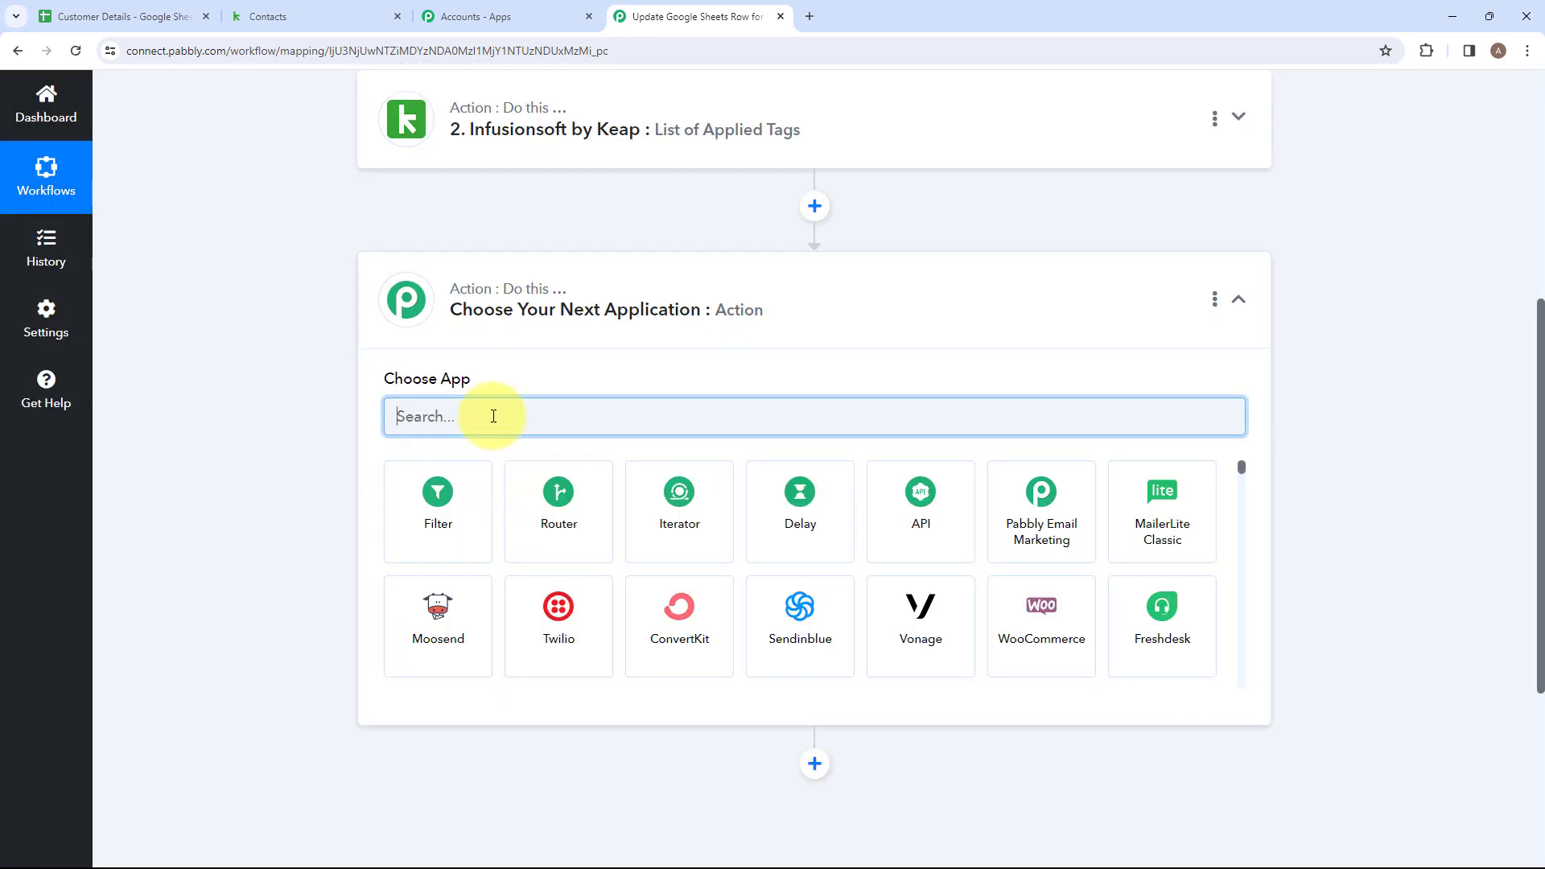
{"action": "type", "text": "Goo"}
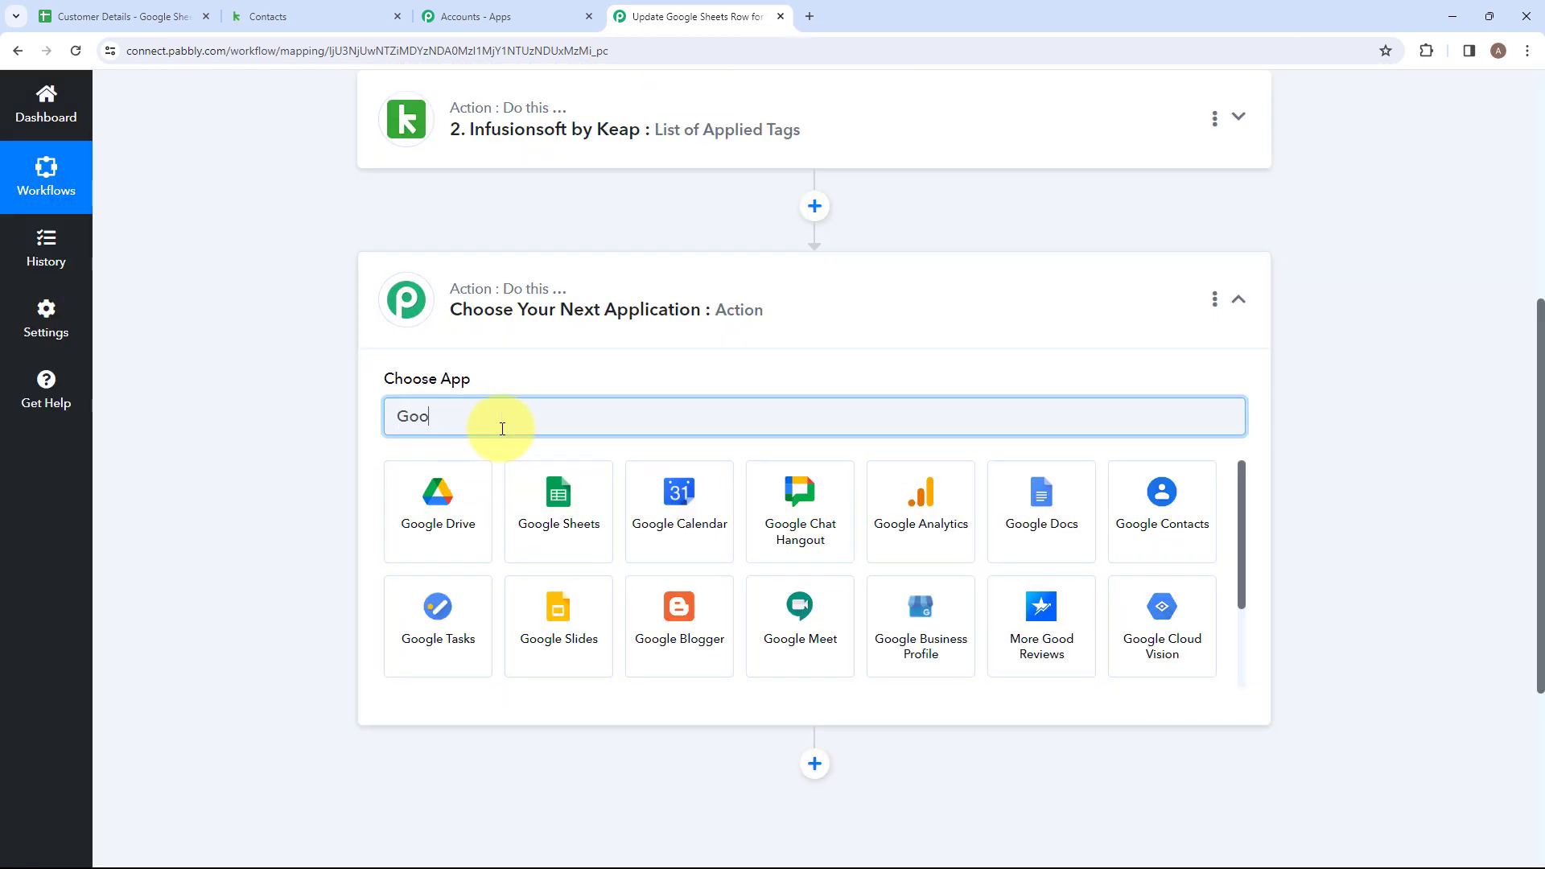
{"action": "left_click", "coordinate": [557, 487]}
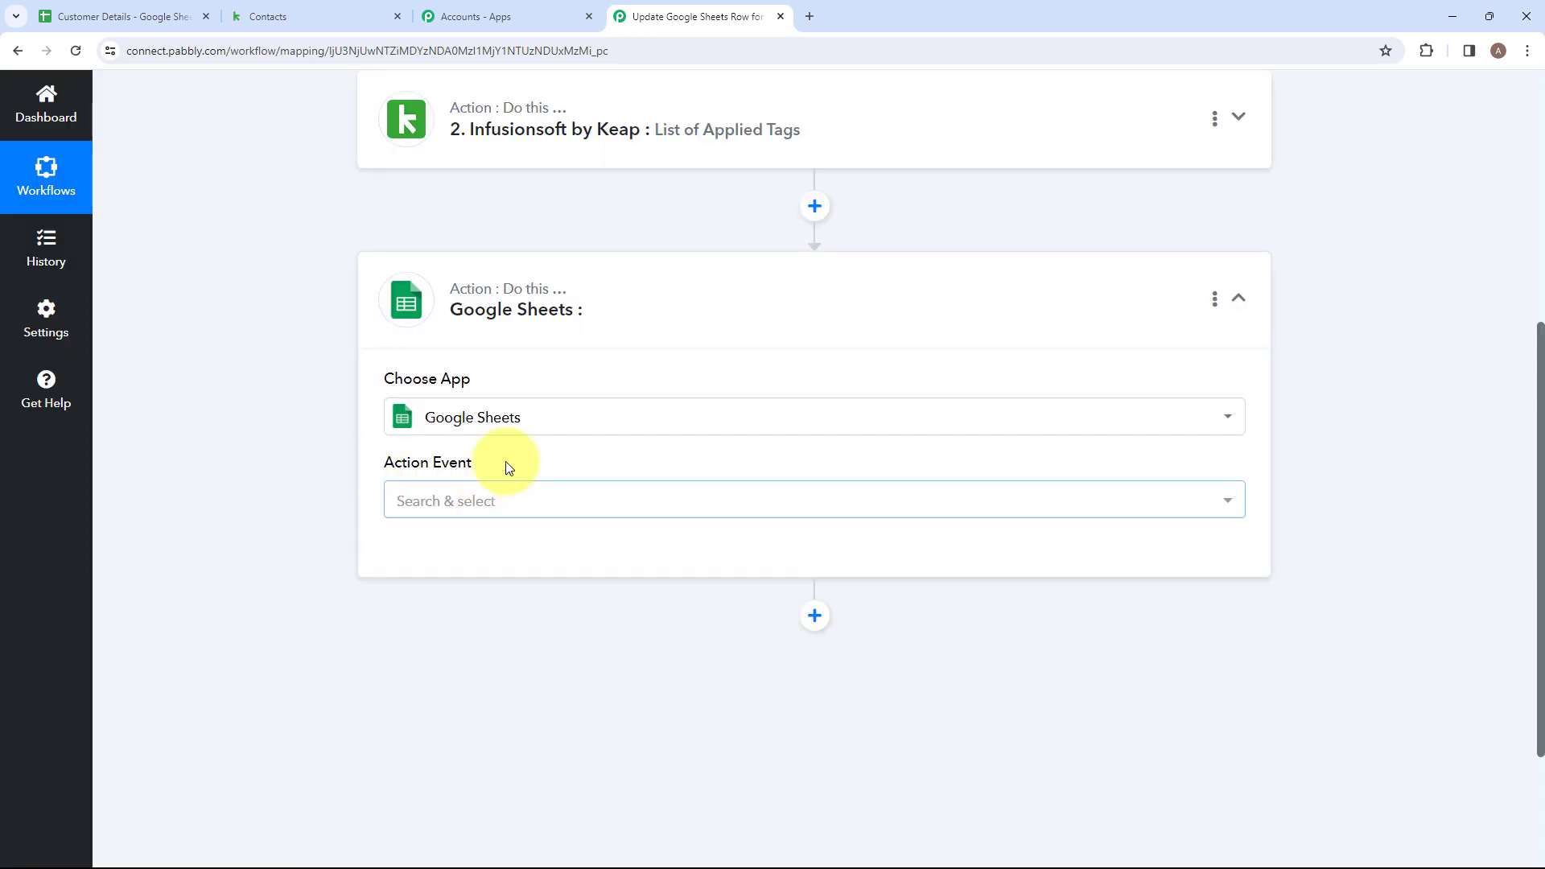
{"action": "left_click", "coordinate": [481, 500]}
{"action": "scroll", "coordinate": [568, 332], "scroll_direction": "down", "scroll_amount": 1}
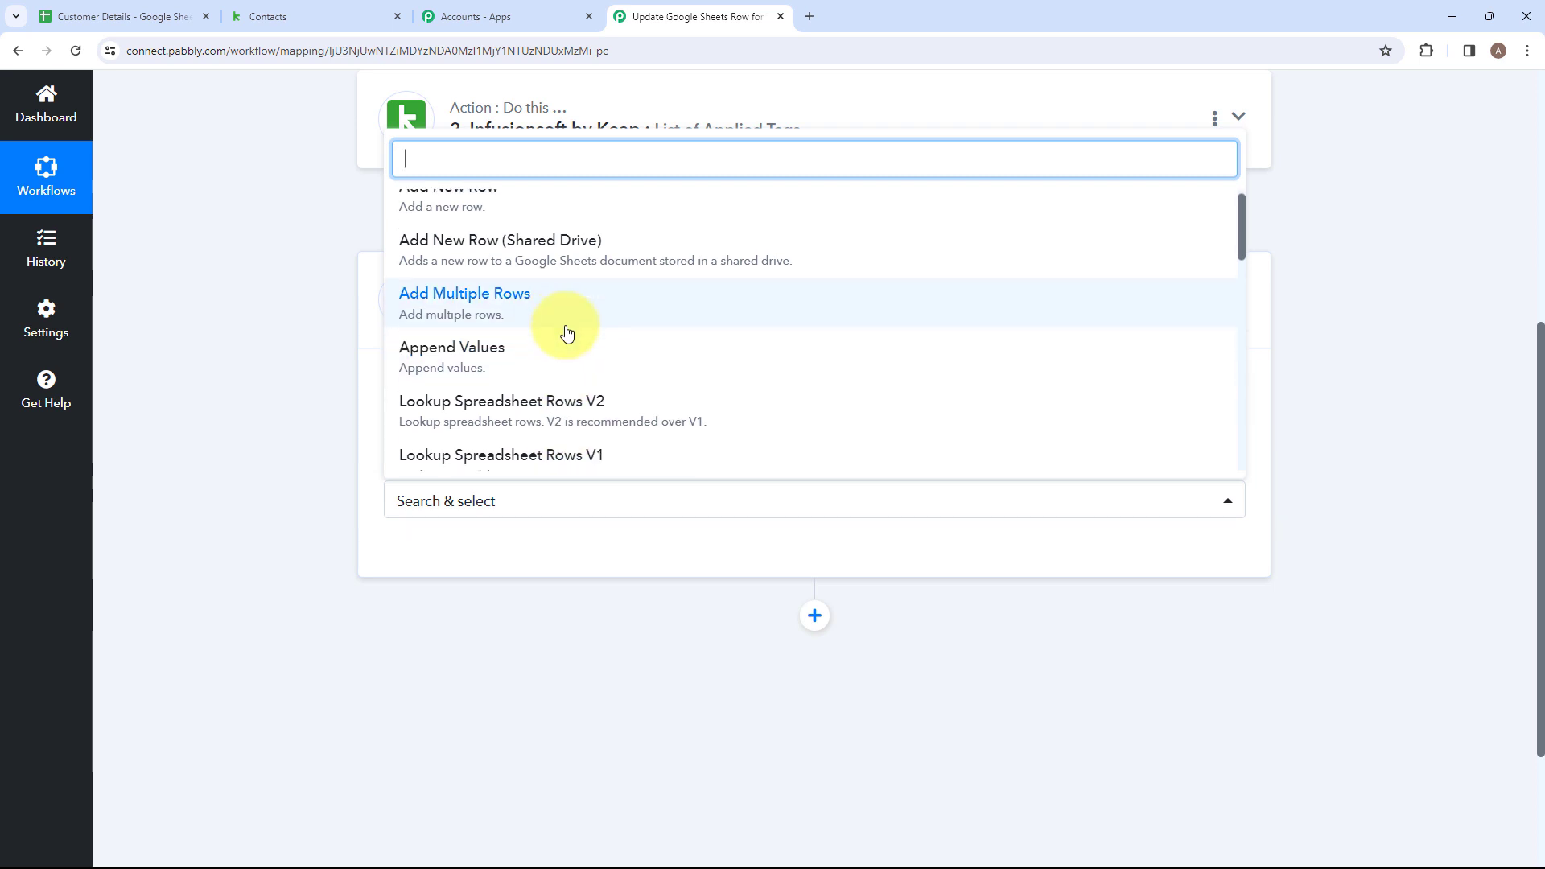
{"action": "scroll", "coordinate": [567, 333], "scroll_direction": "down", "scroll_amount": 2}
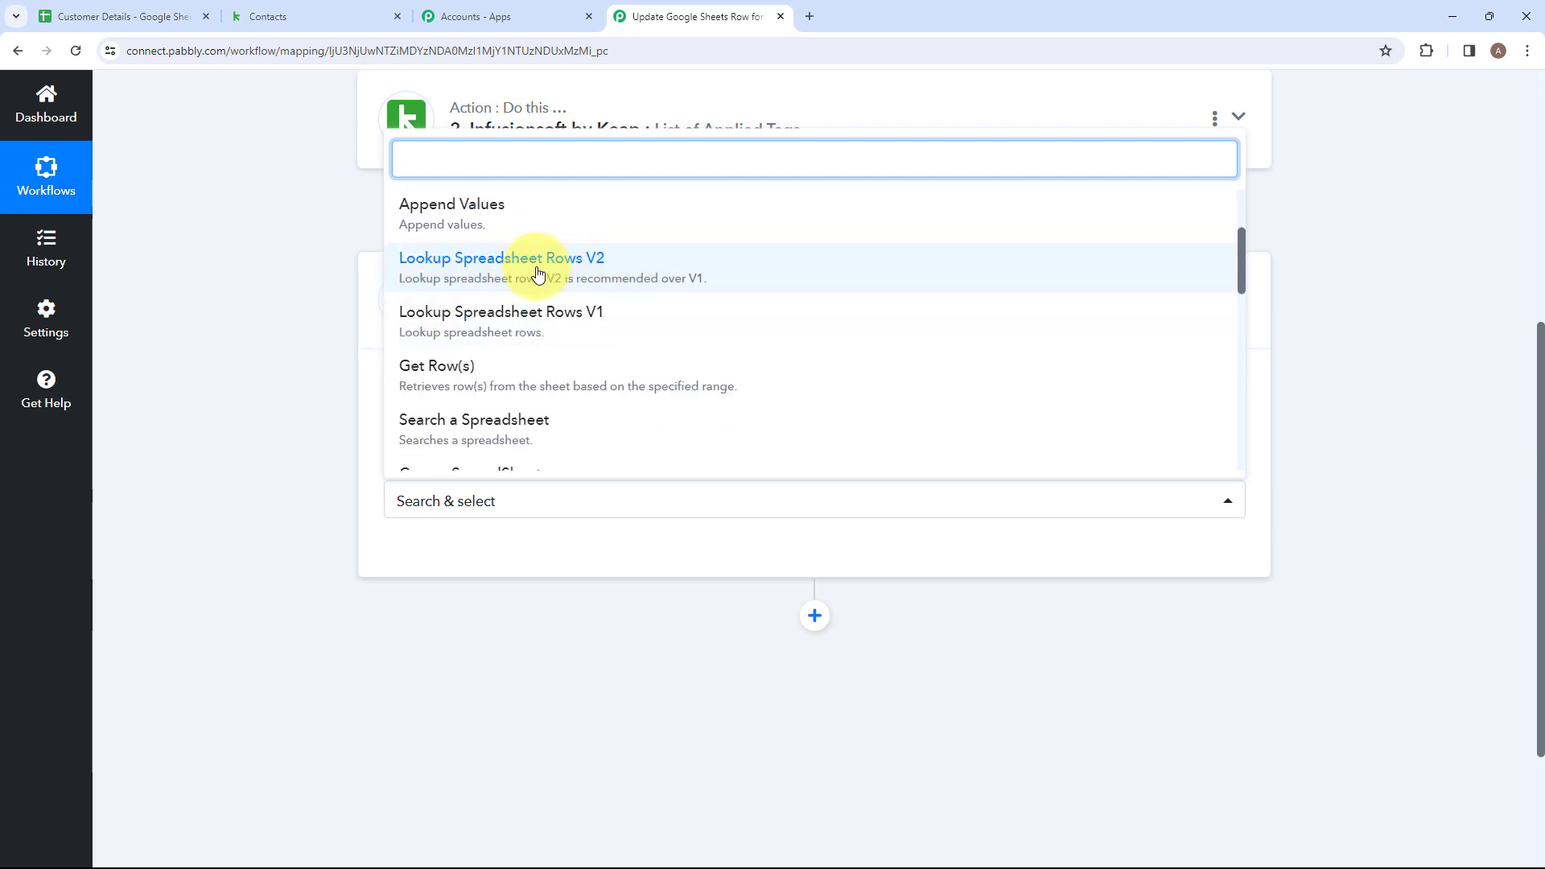
{"action": "left_click", "coordinate": [426, 283]}
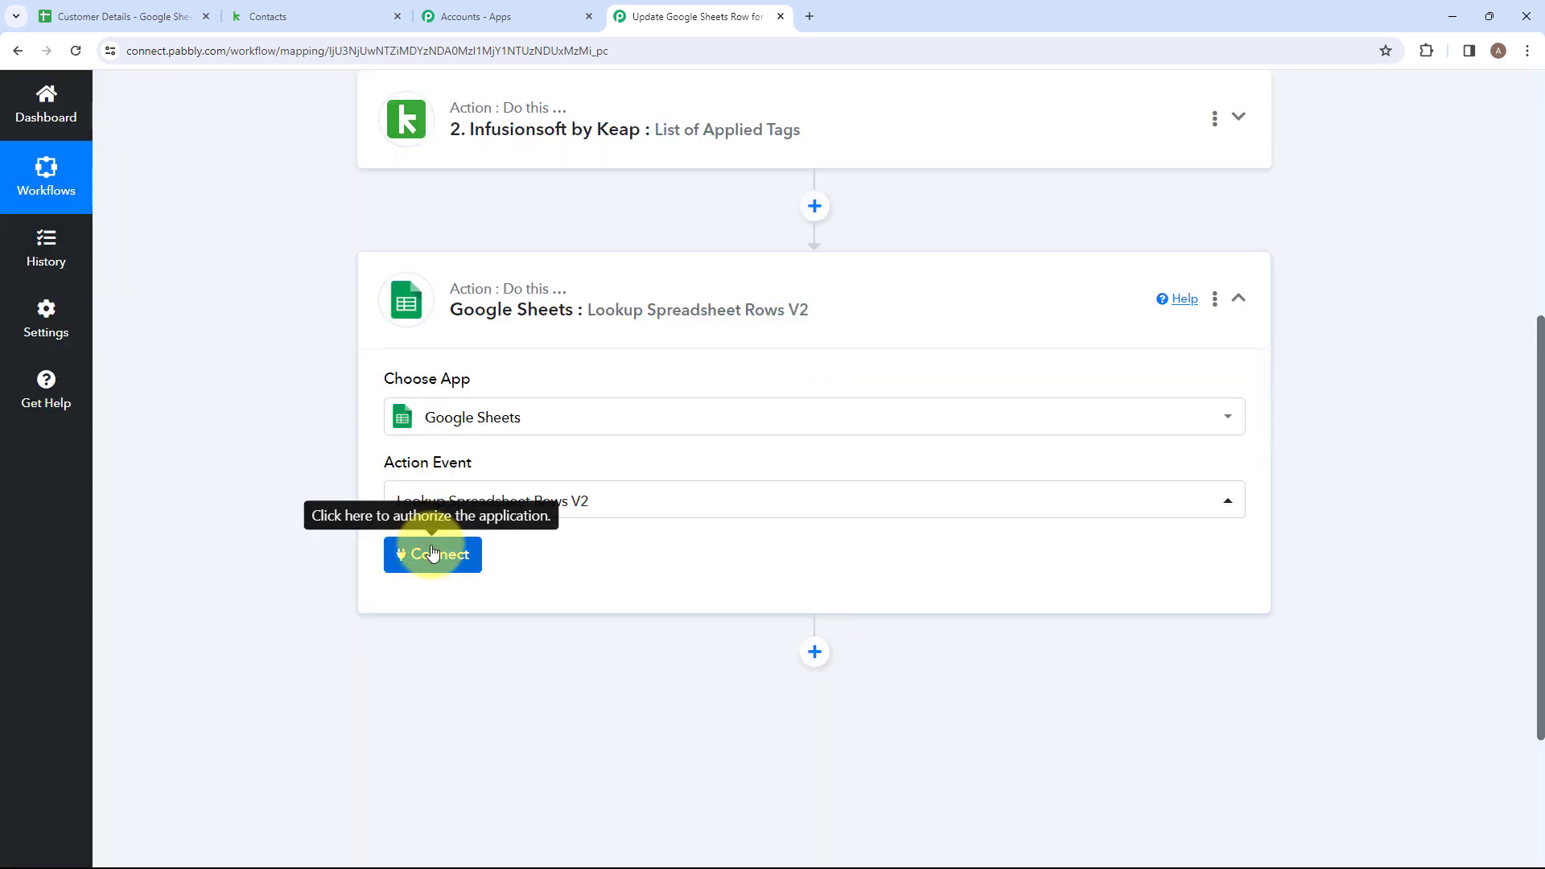
Connect the spreadsheet lookup action through a new Google Sheets connection and allow Pabbly Connect access to the Google account.
{"action": "left_click", "coordinate": [433, 553]}
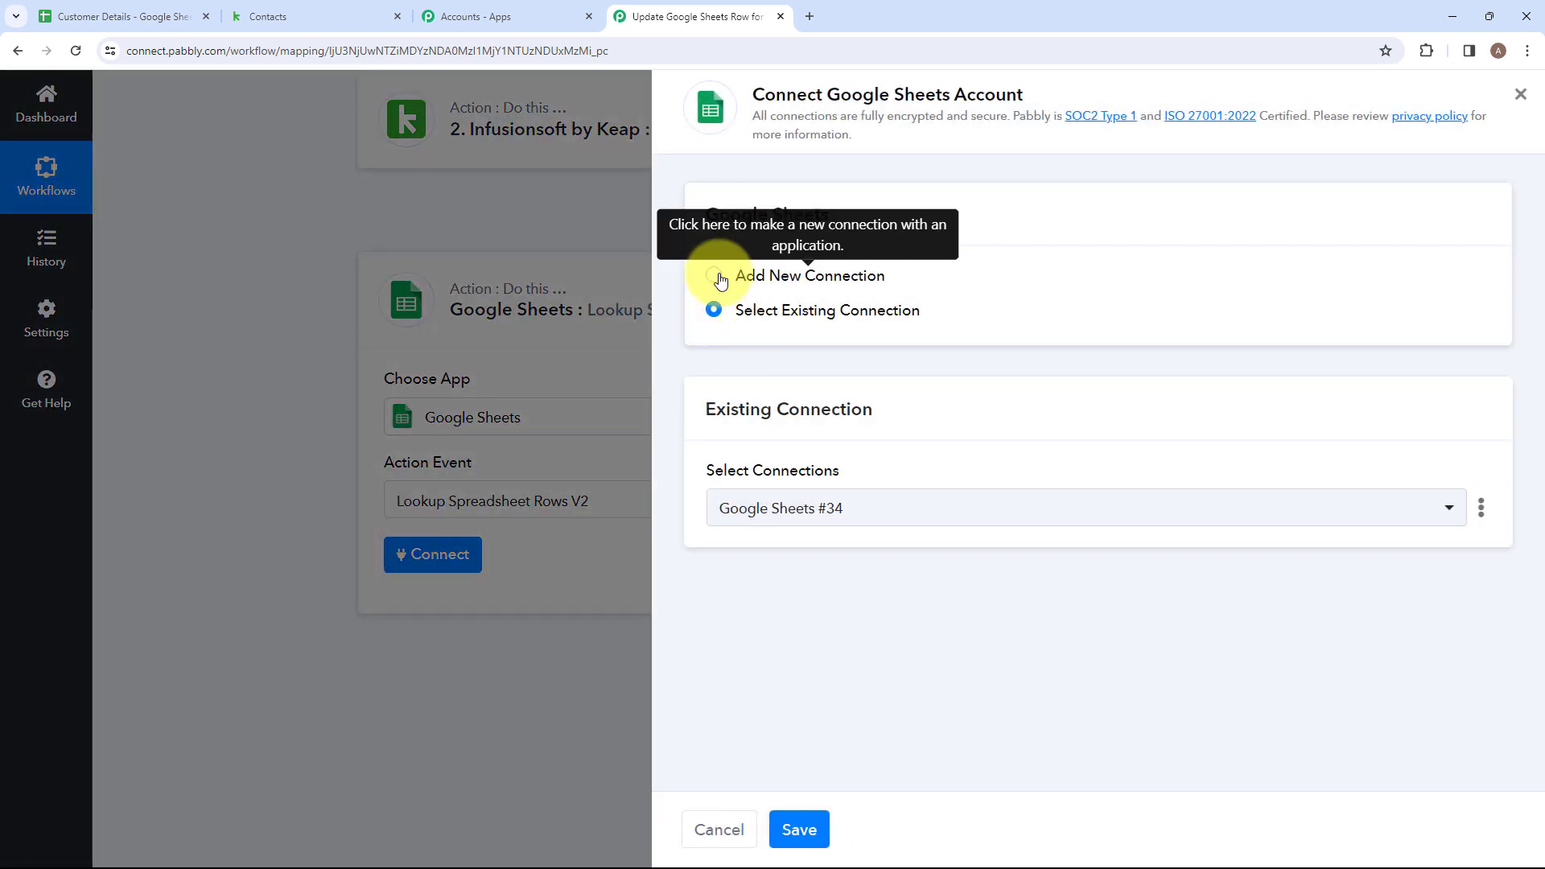
{"action": "left_click", "coordinate": [714, 279]}
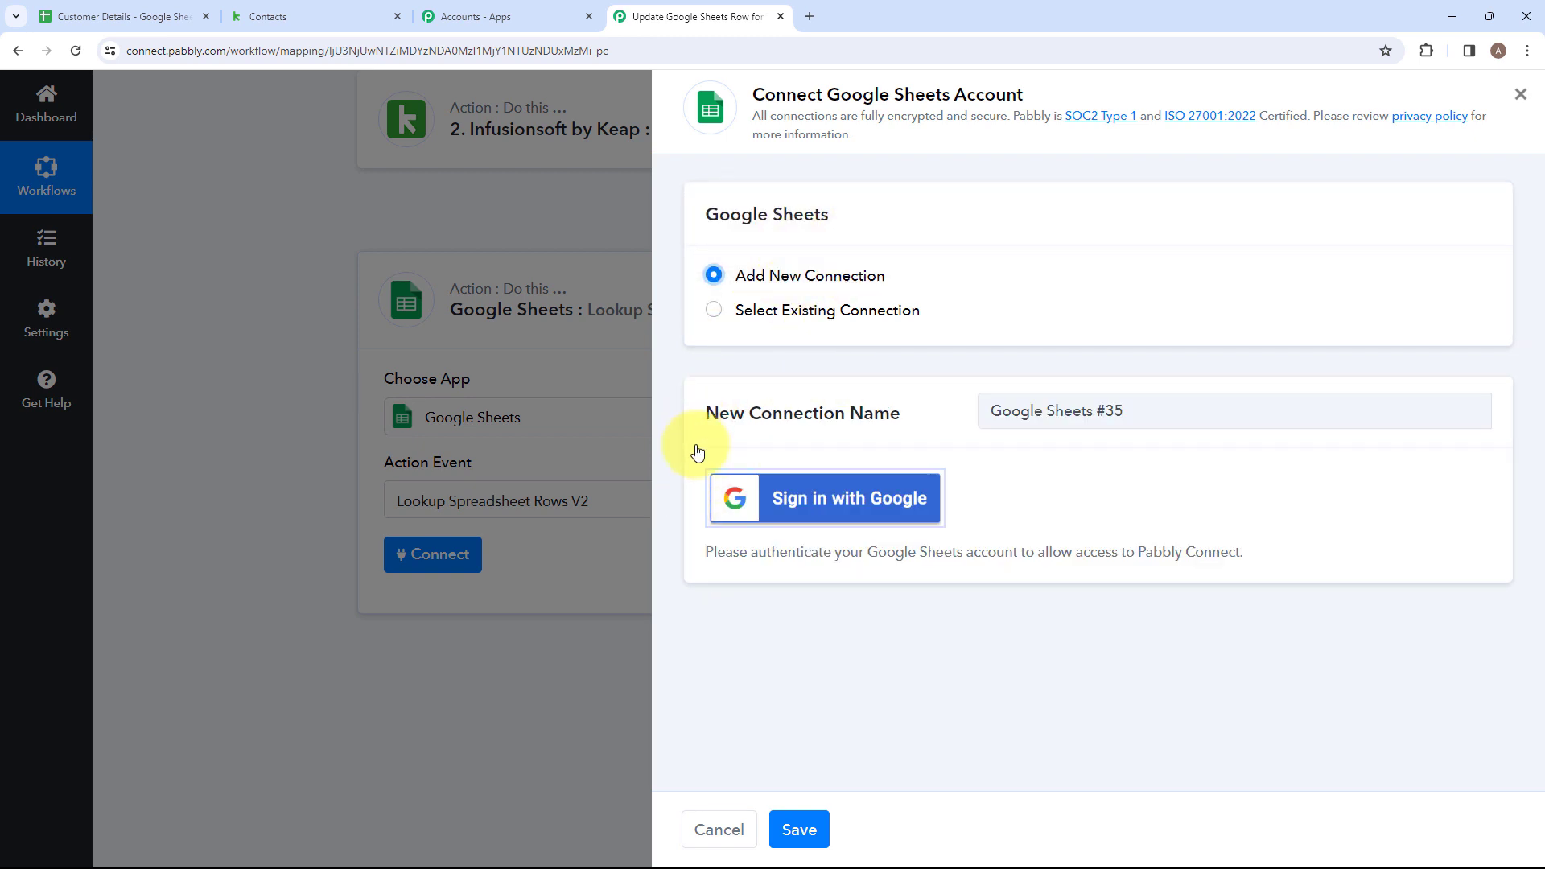
{"action": "left_click", "coordinate": [804, 494]}
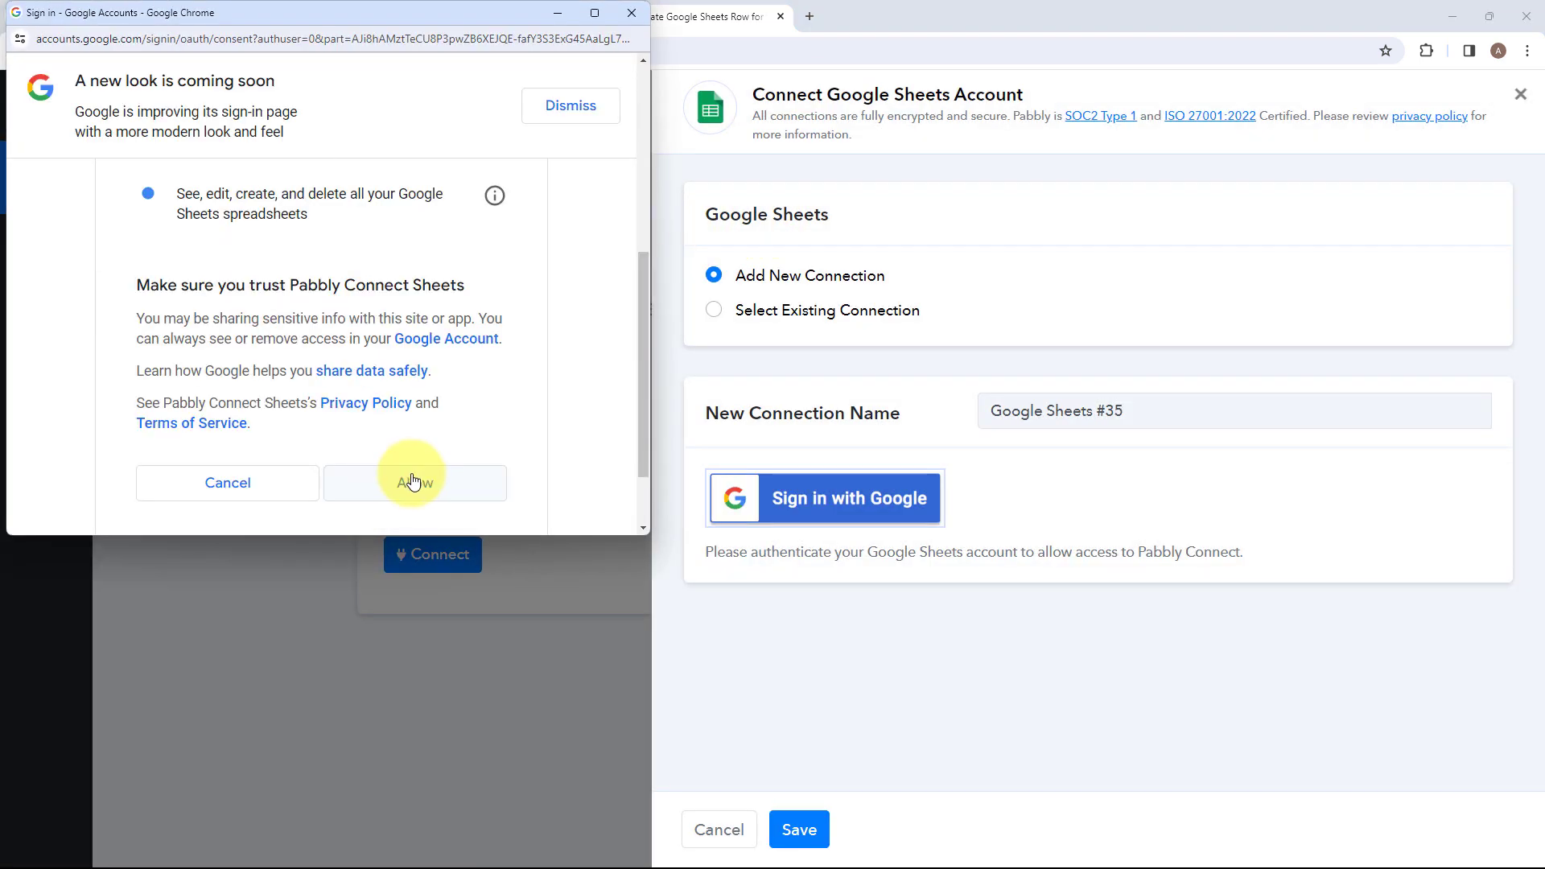
{"action": "left_click", "coordinate": [413, 481]}
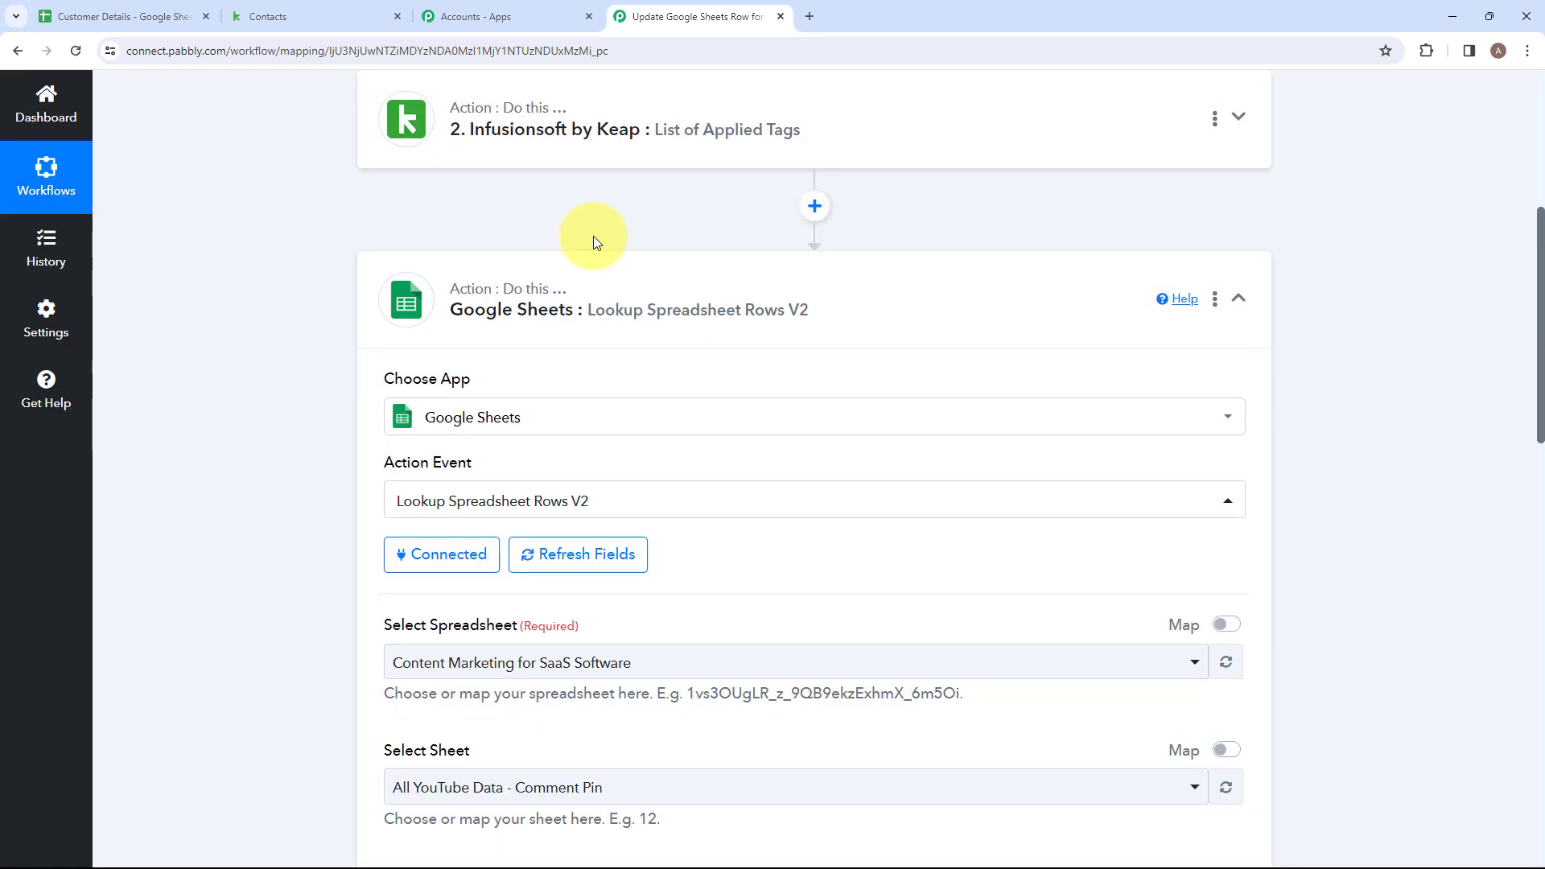
Select the first listed Customer Details spreadsheet as the source for the row lookup.
{"action": "scroll", "coordinate": [593, 236], "scroll_direction": "down", "scroll_amount": 4}
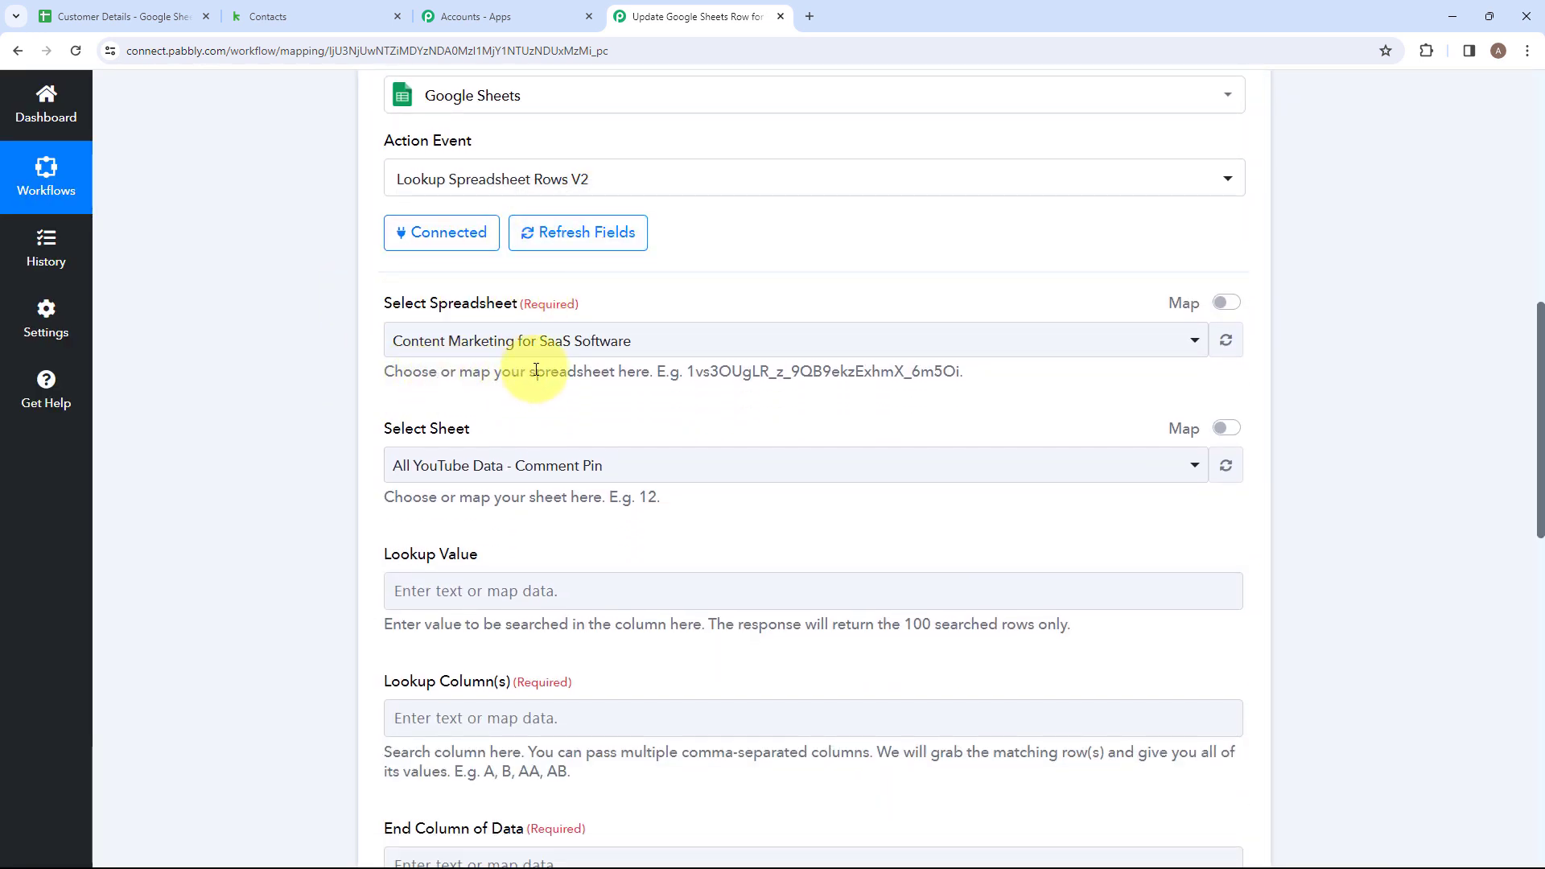
{"action": "left_click", "coordinate": [641, 343]}
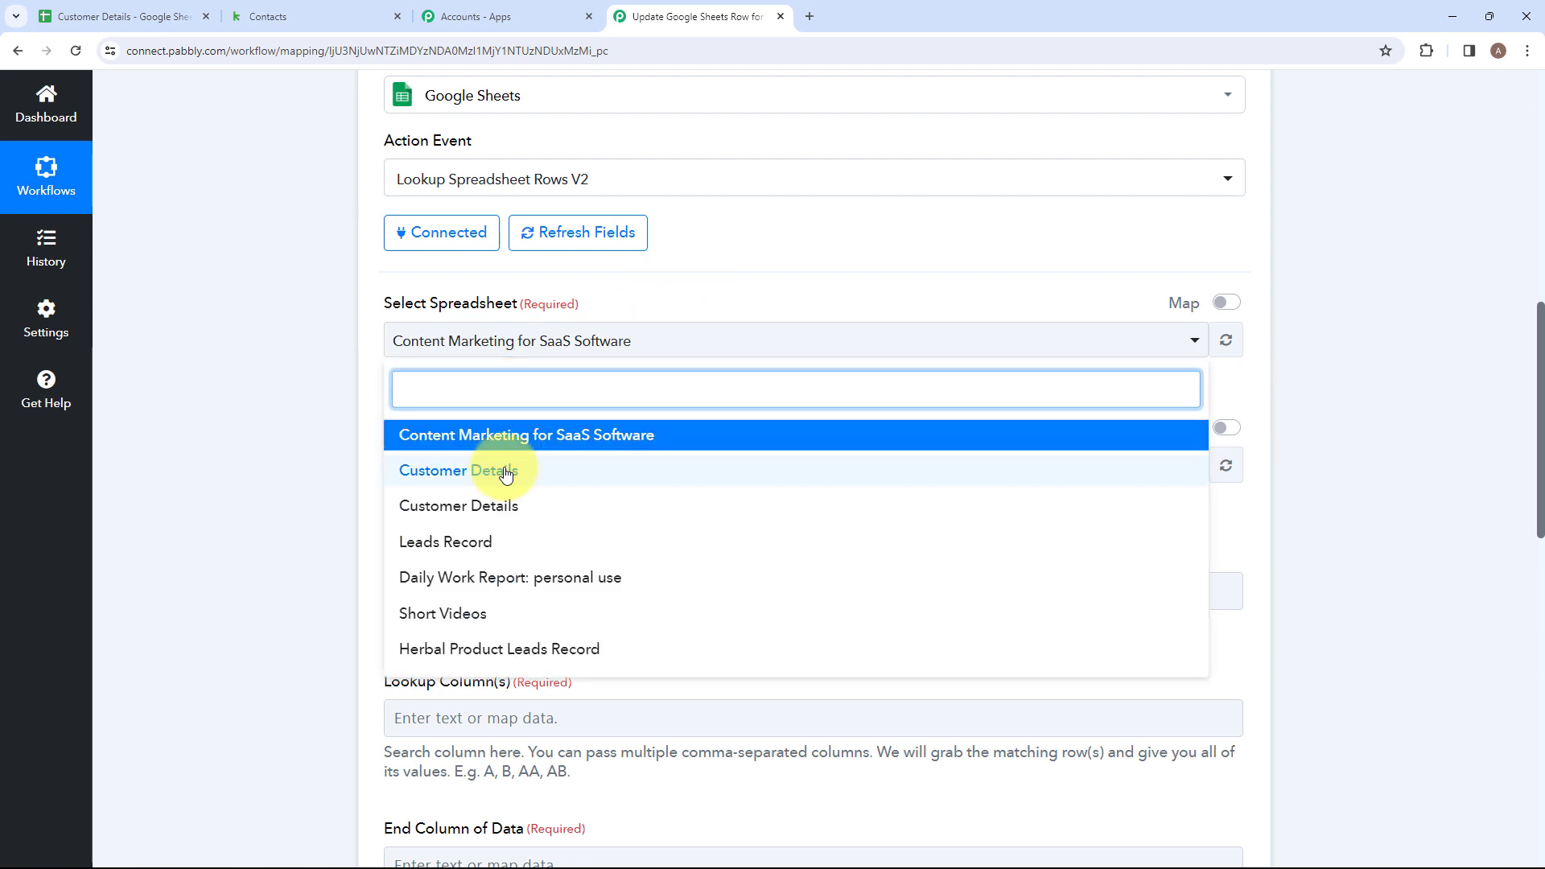
{"action": "left_click", "coordinate": [506, 473]}
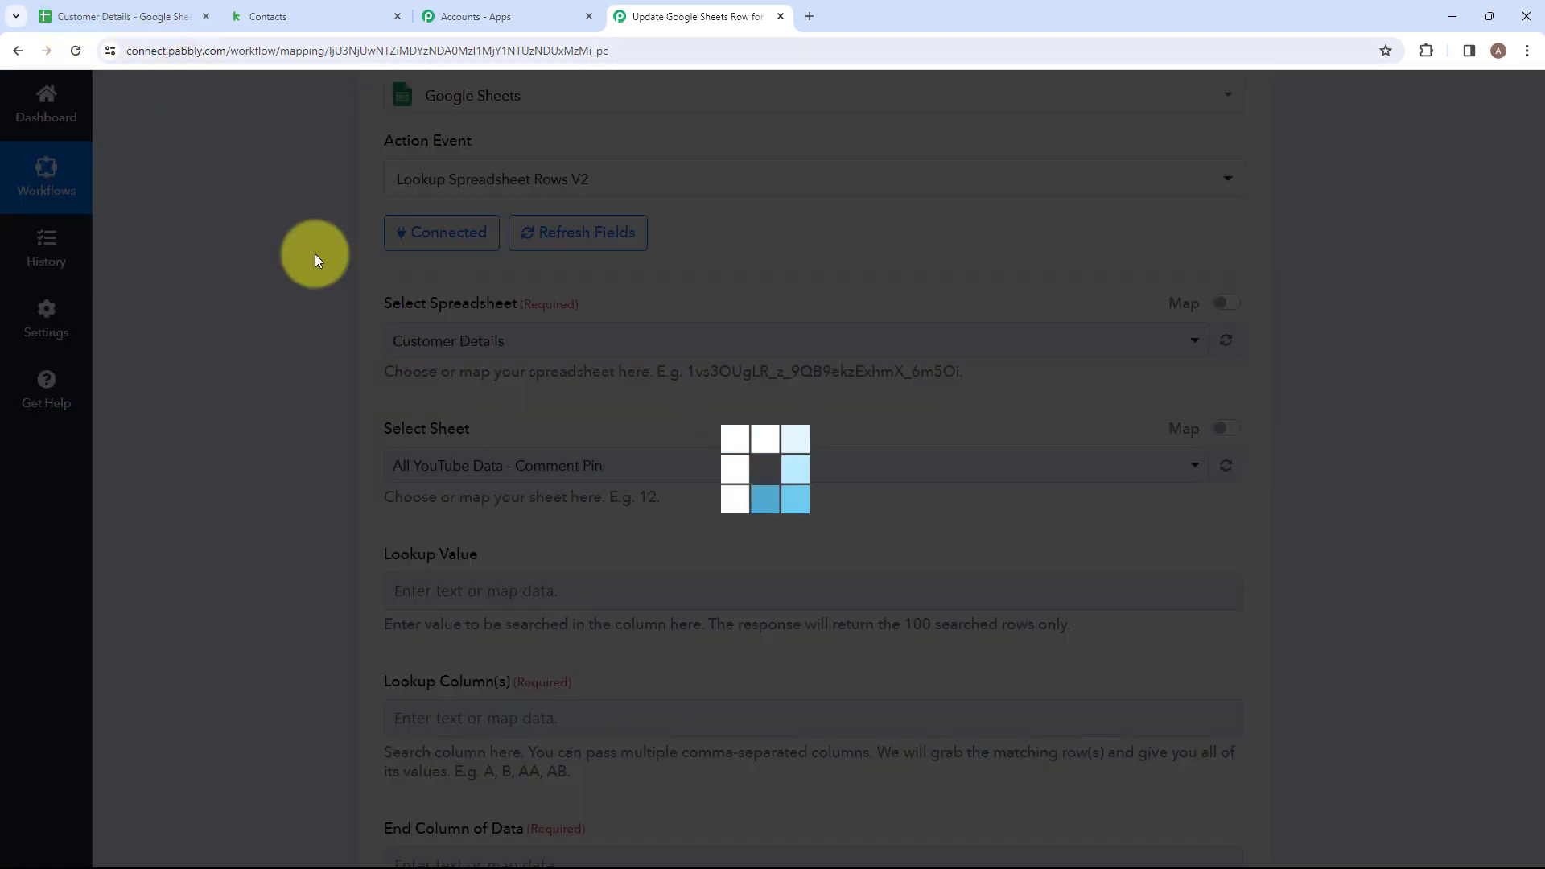
{"action": "scroll", "coordinate": [564, 354], "scroll_direction": "down", "scroll_amount": 1}
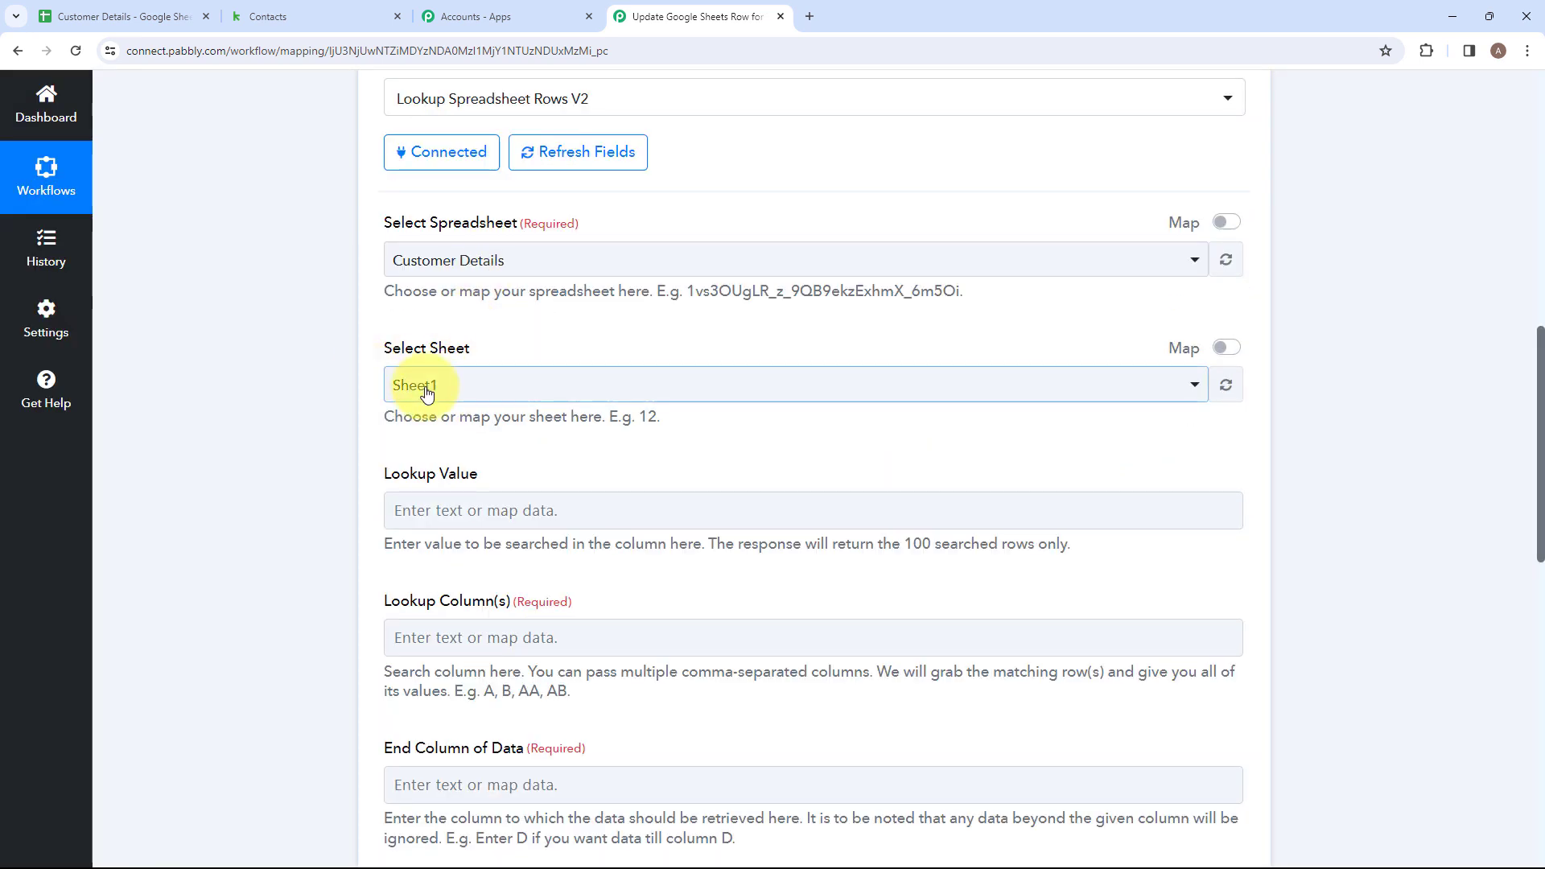
Map the Lookup Value field to the Contact Id from the Add Tag to Contact trigger.
{"action": "scroll", "coordinate": [527, 407], "scroll_direction": "down", "scroll_amount": 1}
{"action": "scroll", "coordinate": [534, 410], "scroll_direction": "down", "scroll_amount": 2}
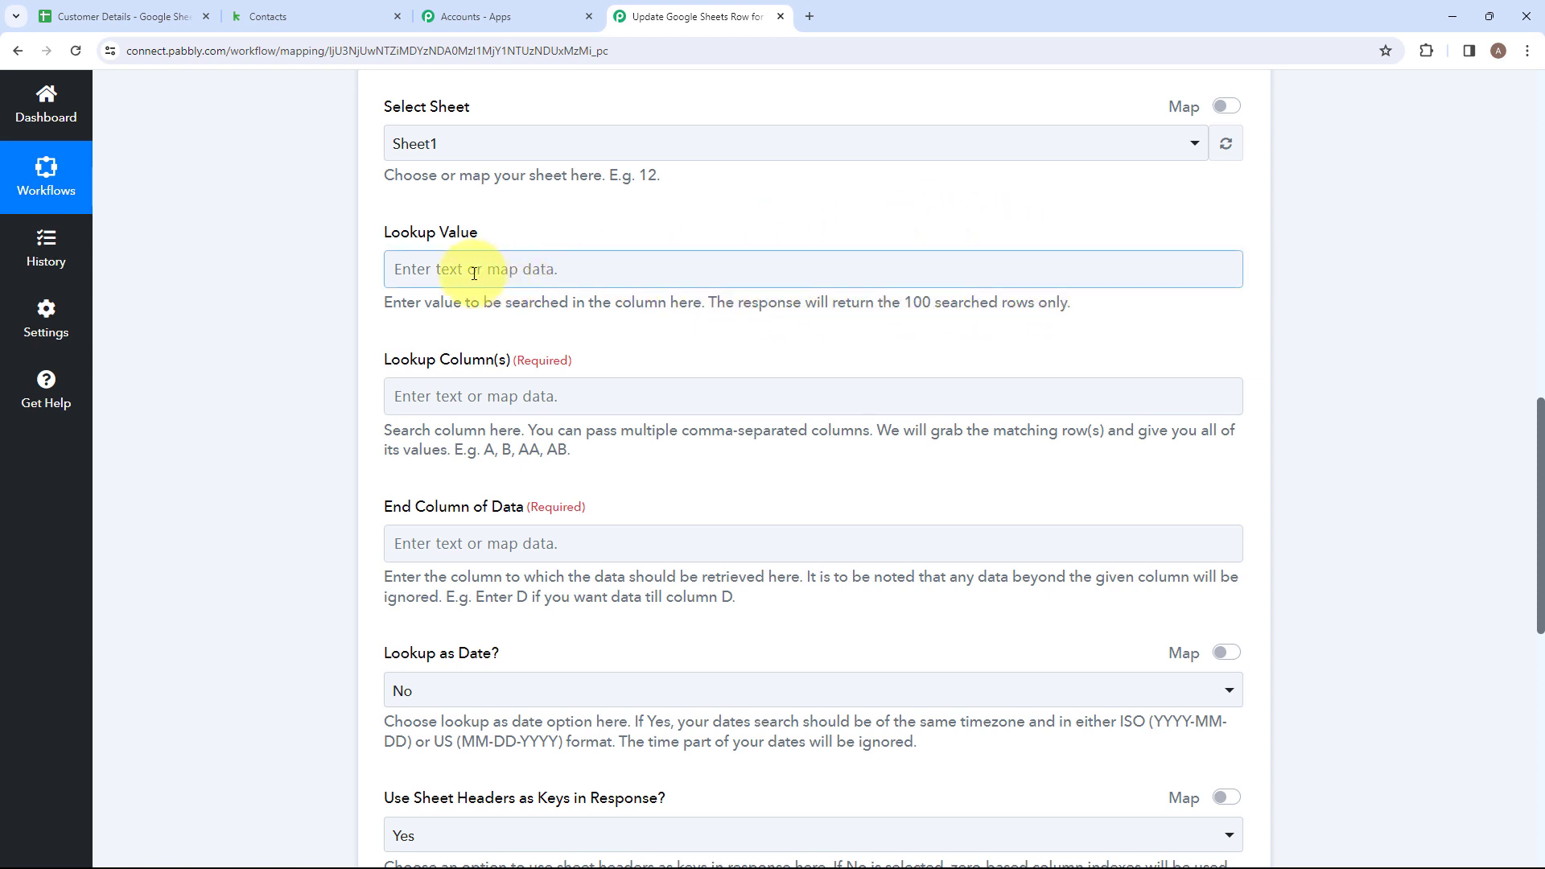
{"action": "left_click", "coordinate": [440, 270]}
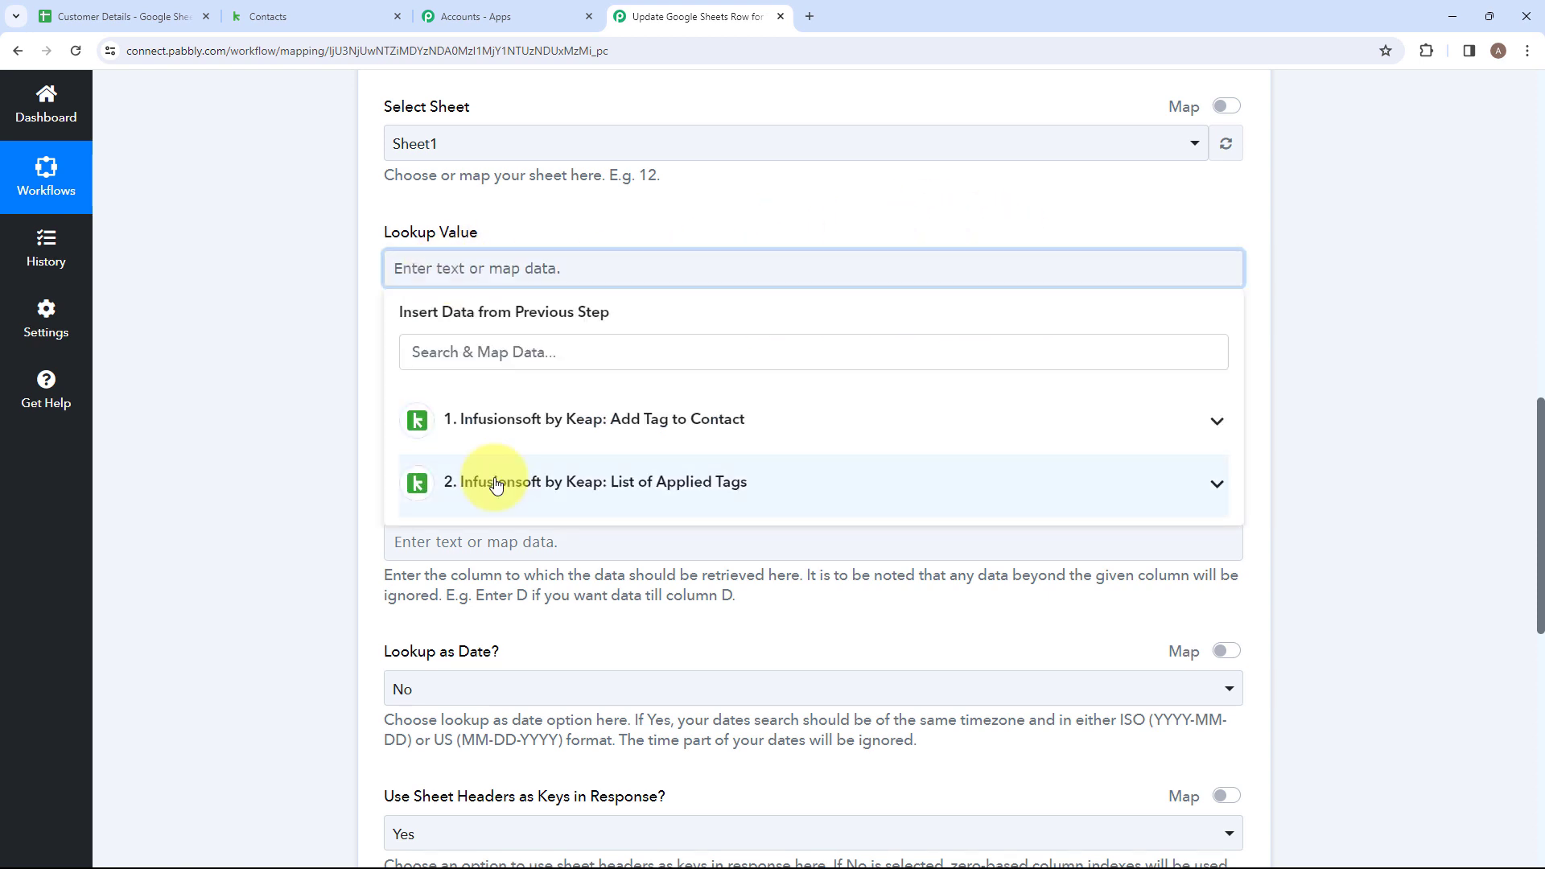
{"action": "left_click", "coordinate": [507, 426]}
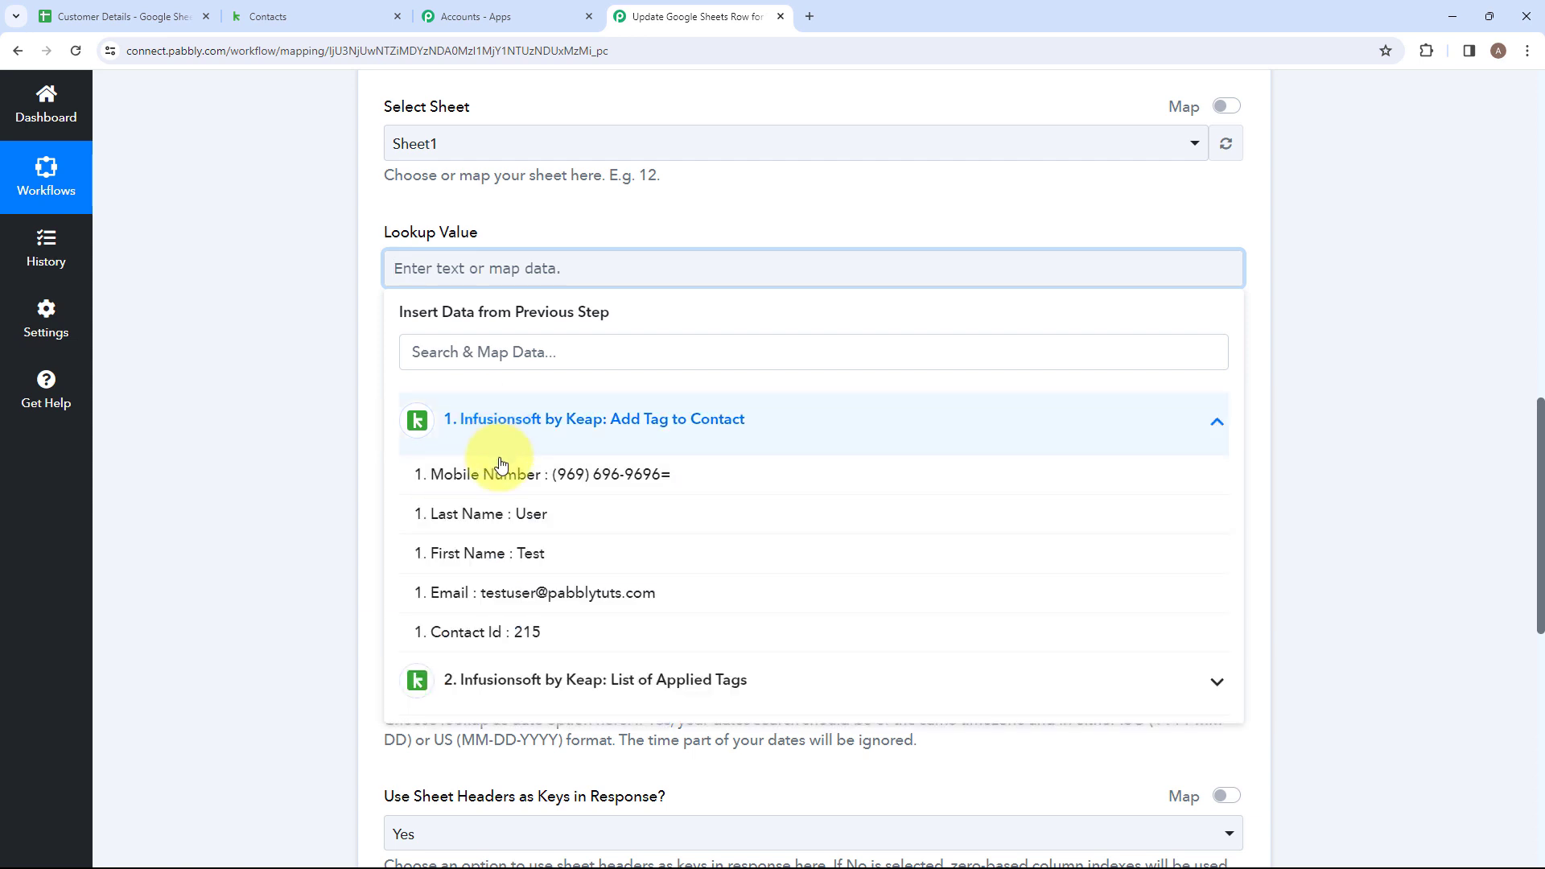
{"action": "left_click", "coordinate": [465, 631]}
{"action": "left_click", "coordinate": [334, 507]}
Check the Customer Details sheet for the Contact Id column and set the Lookup Column(s) field to E.
{"action": "scroll", "coordinate": [435, 216], "scroll_direction": "down", "scroll_amount": 2}
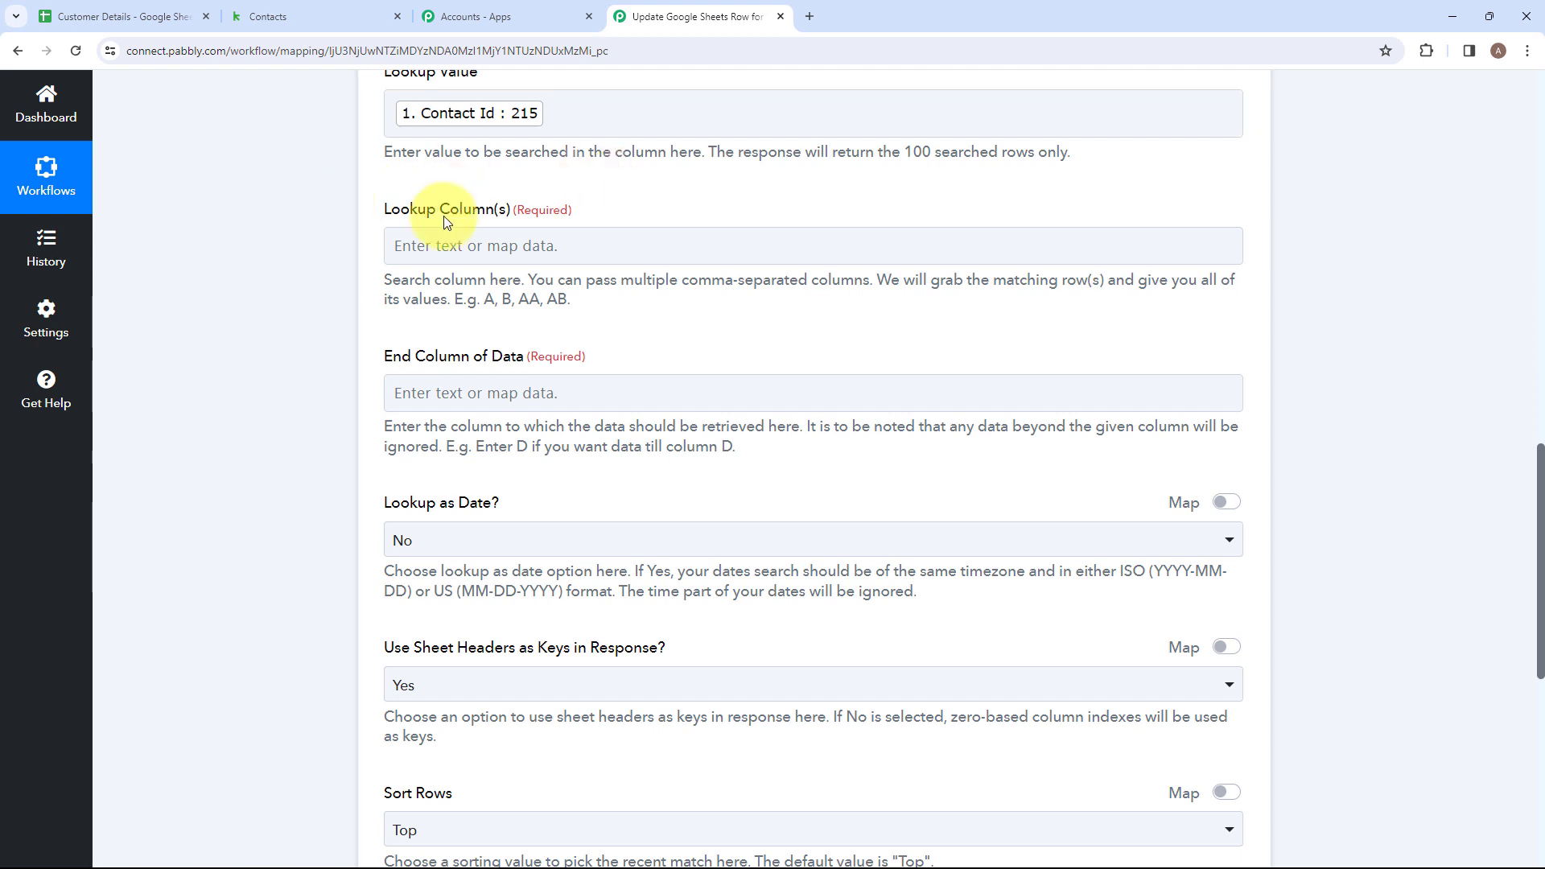
{"action": "left_click", "coordinate": [474, 243]}
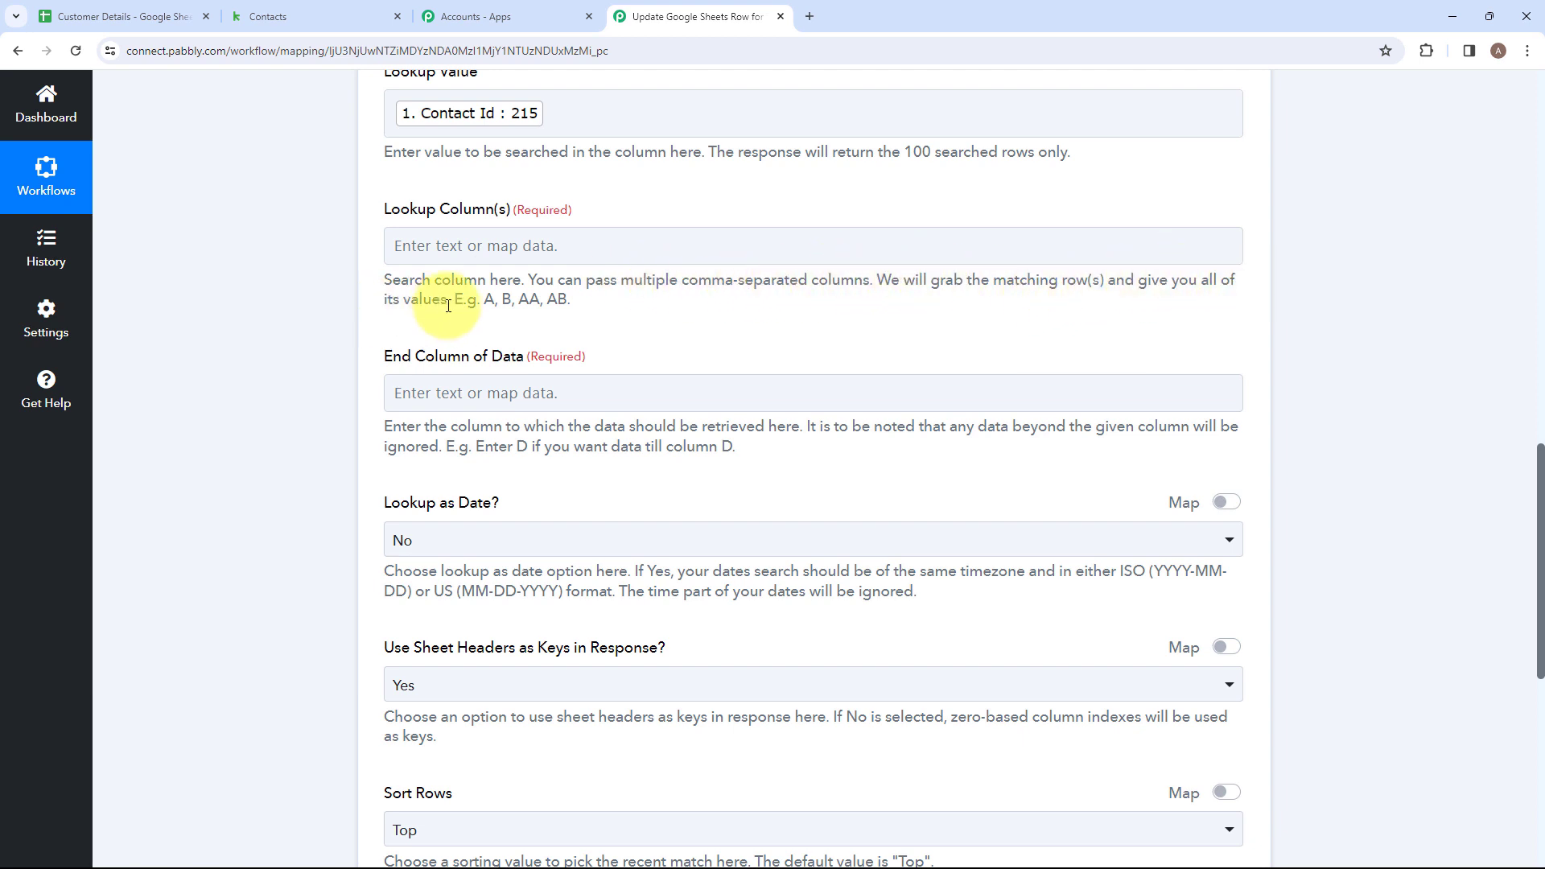
{"action": "left_click", "coordinate": [98, 8]}
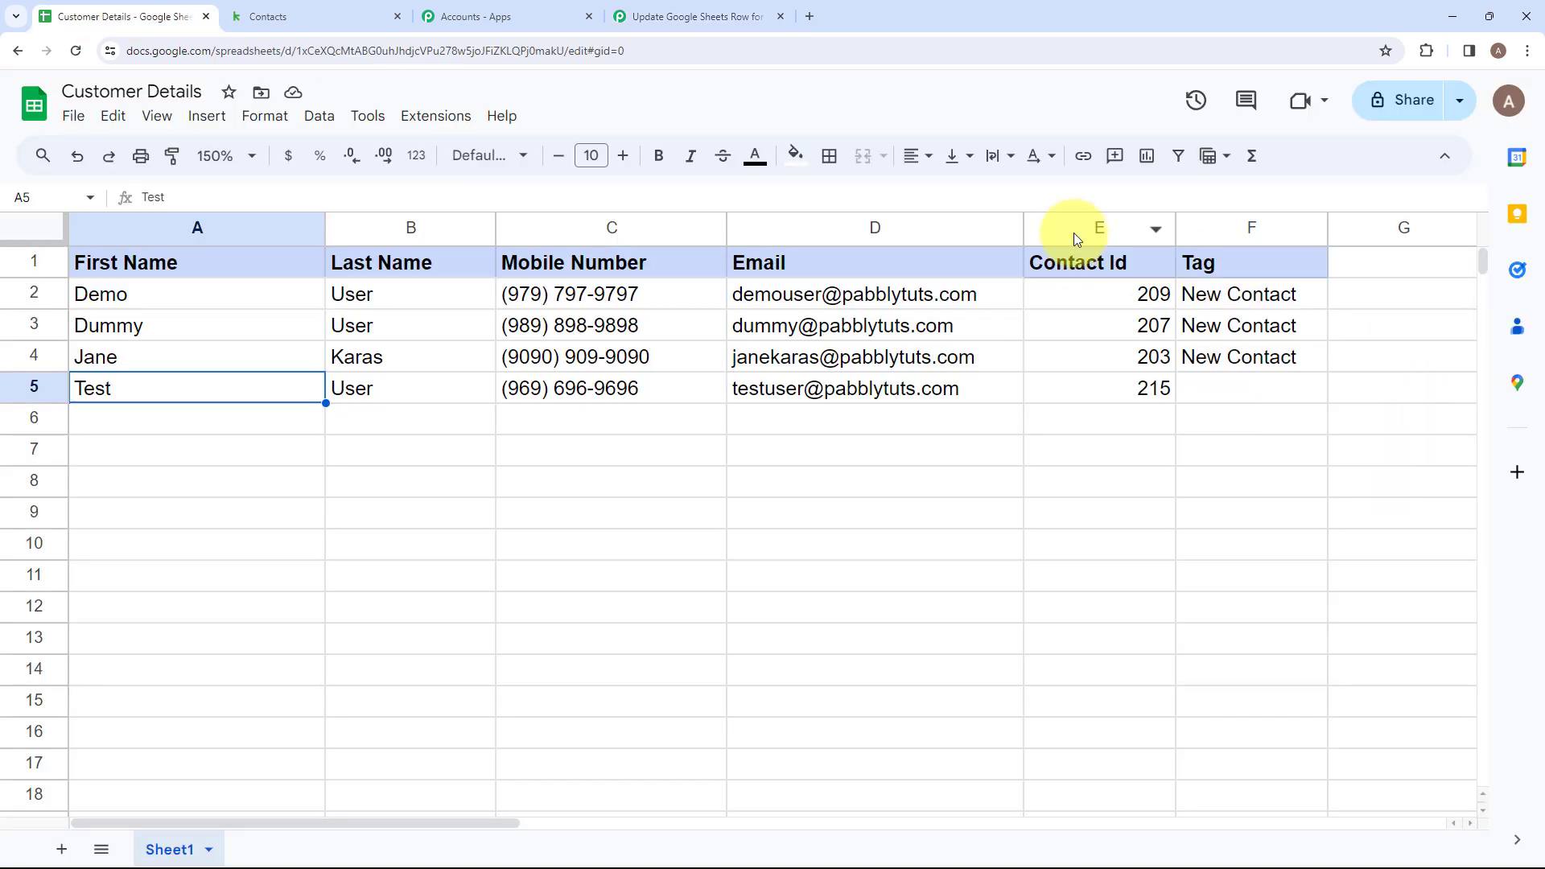
{"action": "left_click", "coordinate": [680, 12]}
{"action": "left_click", "coordinate": [609, 249]}
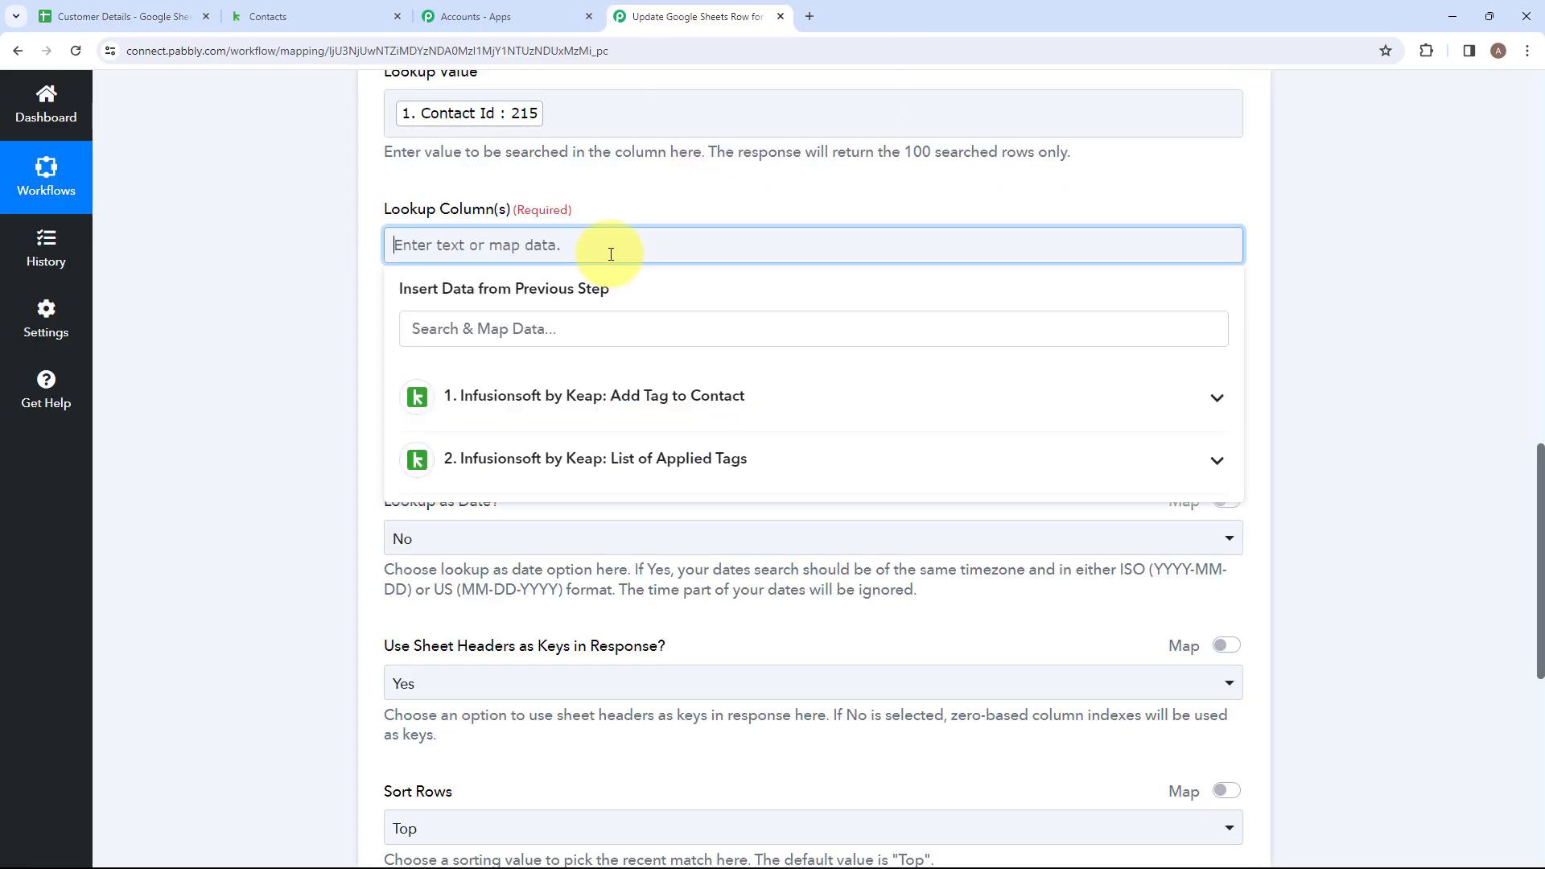
{"action": "key", "text": "Caps_Lock"}
{"action": "type", "text": "E"}
{"action": "left_click", "coordinate": [377, 370]}
Set the lookup's End Column of Data to F.
{"action": "scroll", "coordinate": [569, 363], "scroll_direction": "down", "scroll_amount": 2}
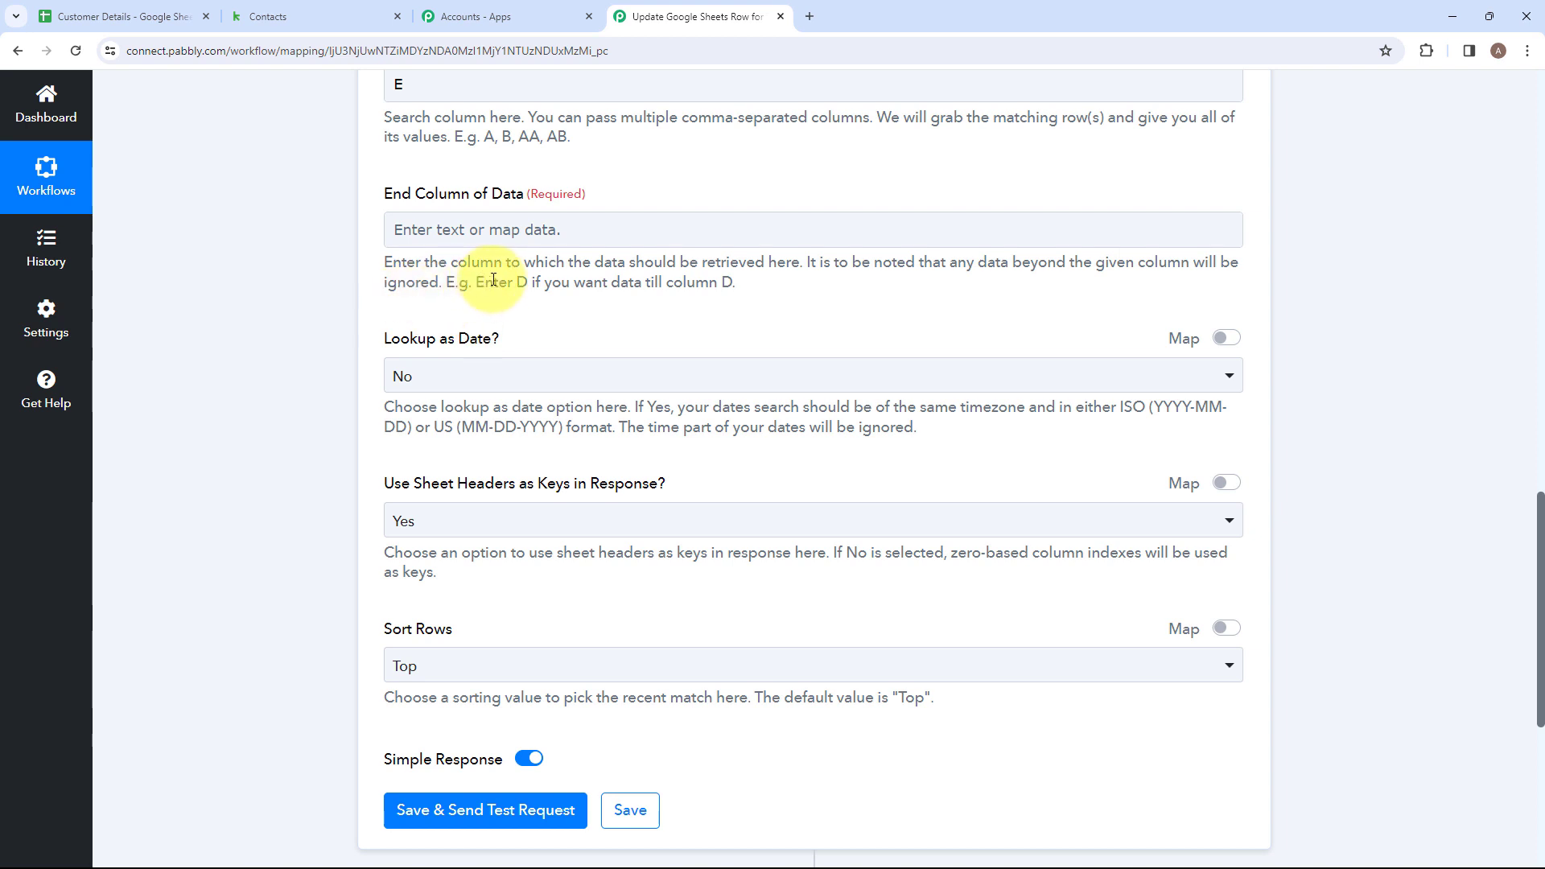
{"action": "left_click_drag", "start_coordinate": [486, 283], "coordinate": [717, 285]}
{"action": "left_click", "coordinate": [745, 292]}
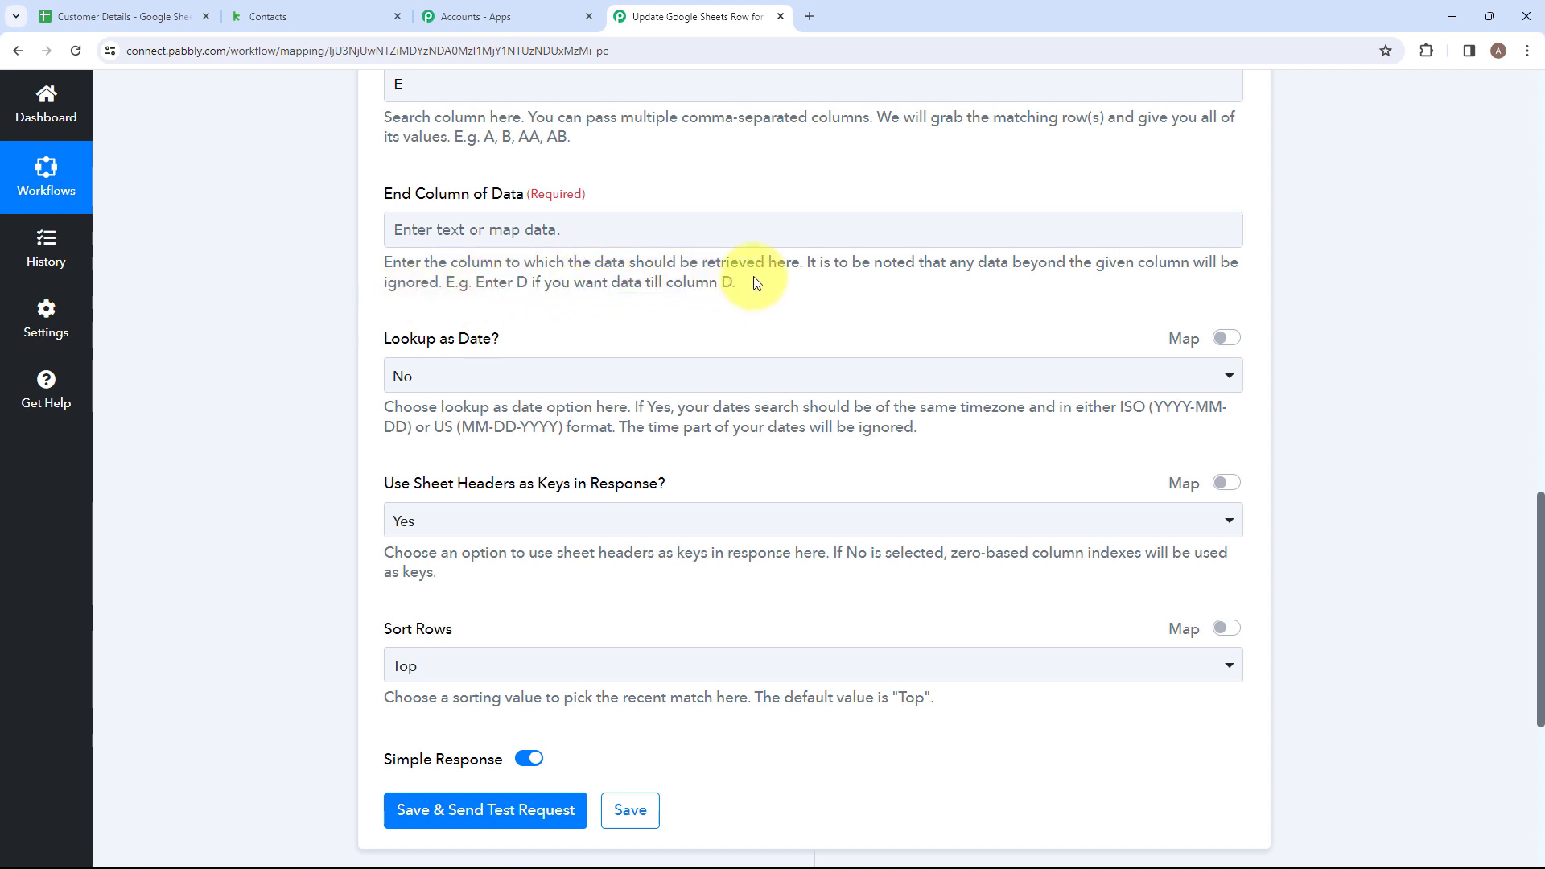
{"action": "left_click", "coordinate": [451, 233]}
{"action": "type", "text": "F"}
{"action": "left_click", "coordinate": [297, 259]}
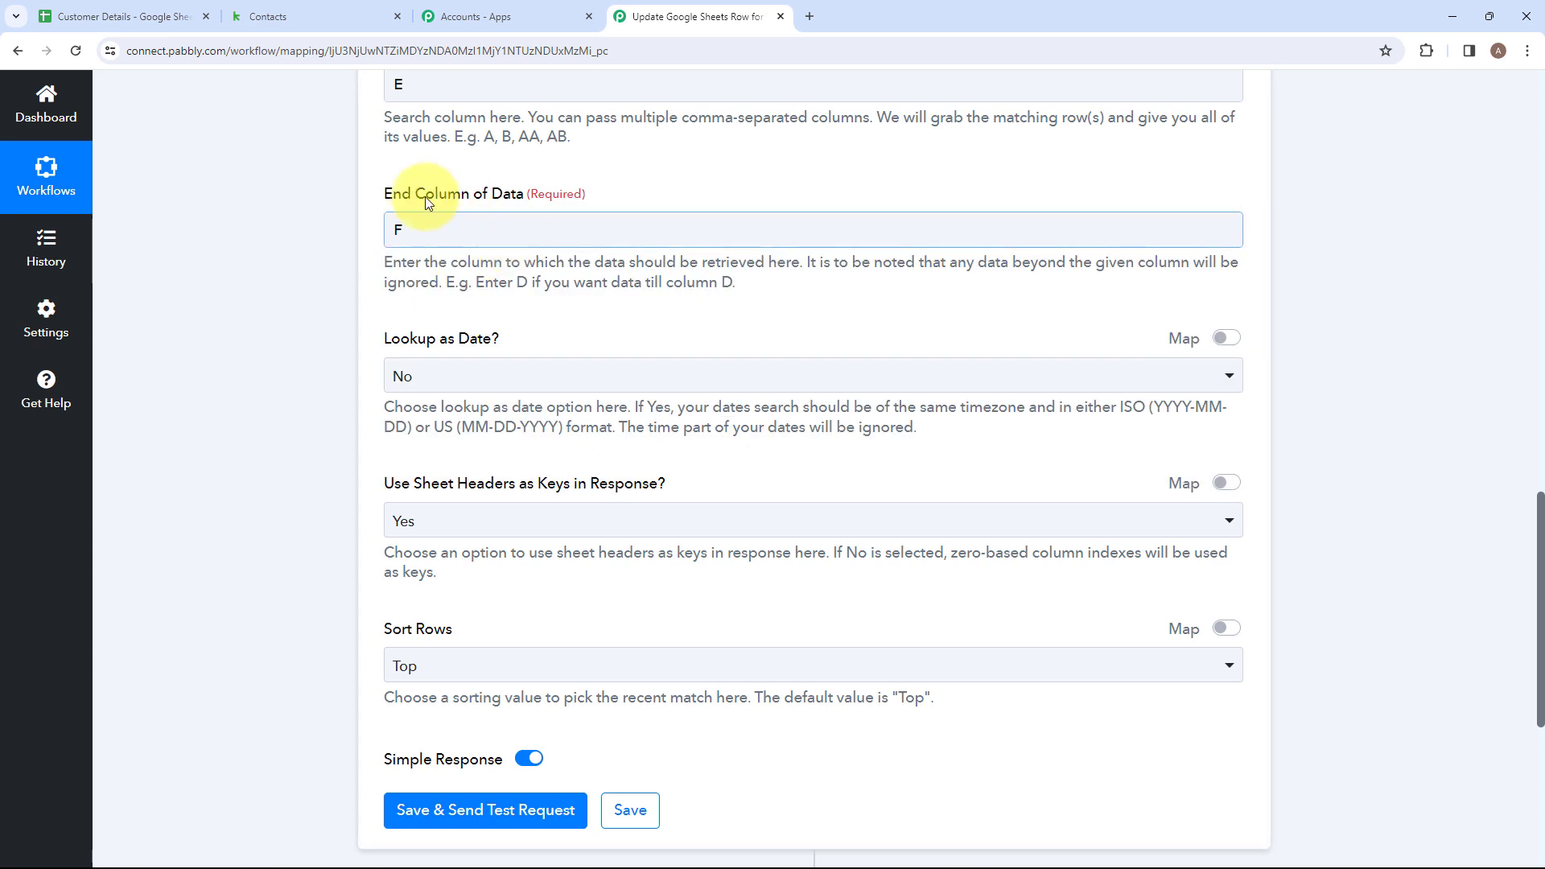
Save the lookup action with a test request and review the returned row index and row values.
{"action": "scroll", "coordinate": [483, 241], "scroll_direction": "down", "scroll_amount": 3}
{"action": "scroll", "coordinate": [495, 226], "scroll_direction": "up", "scroll_amount": 1}
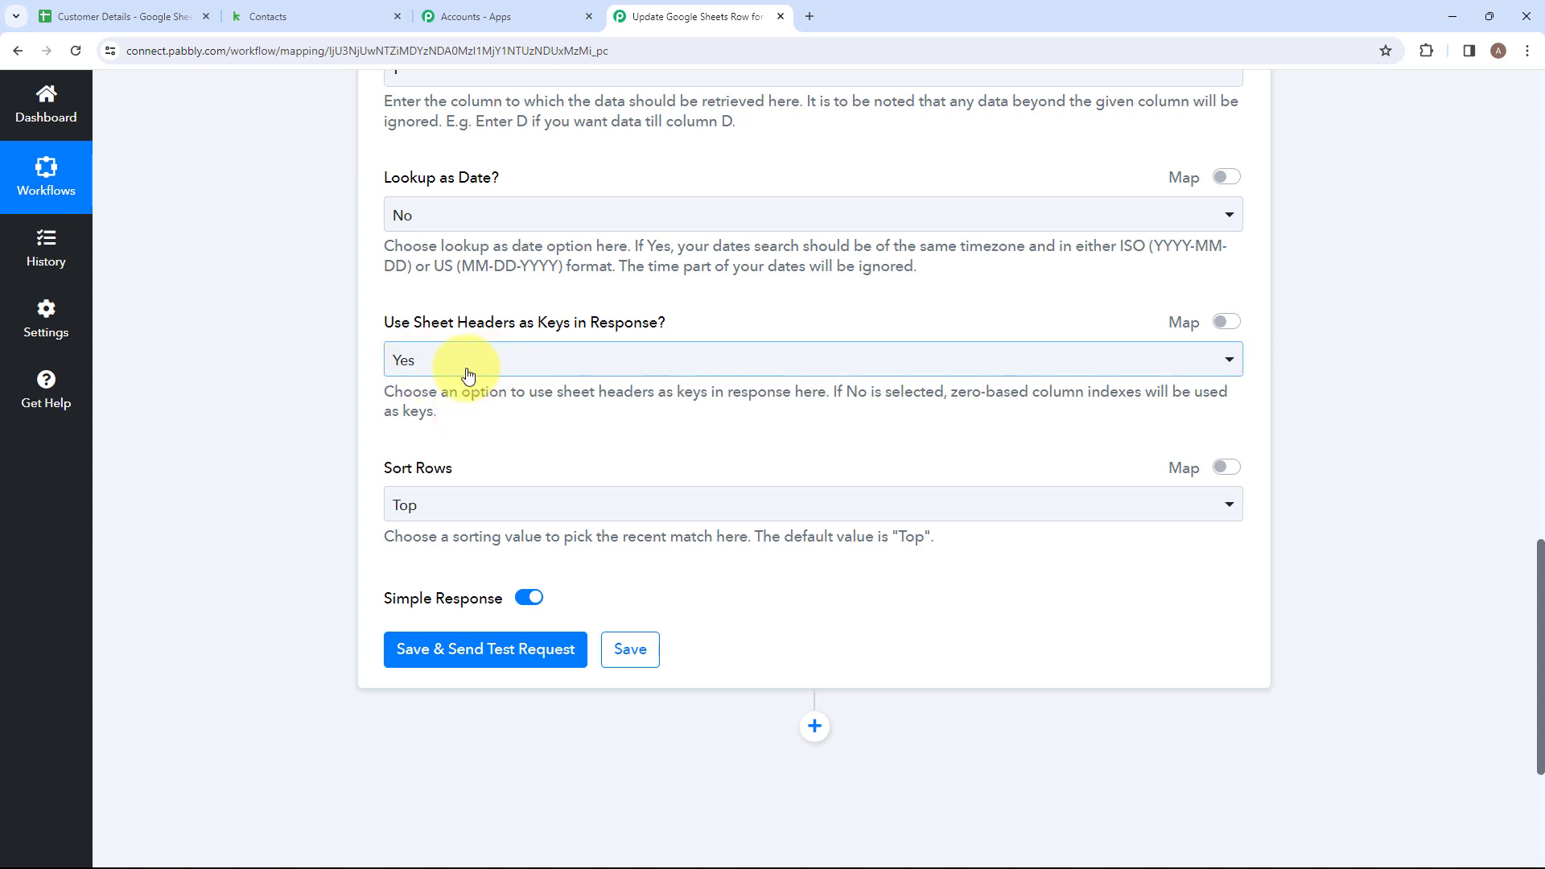
{"action": "scroll", "coordinate": [445, 334], "scroll_direction": "down", "scroll_amount": 2}
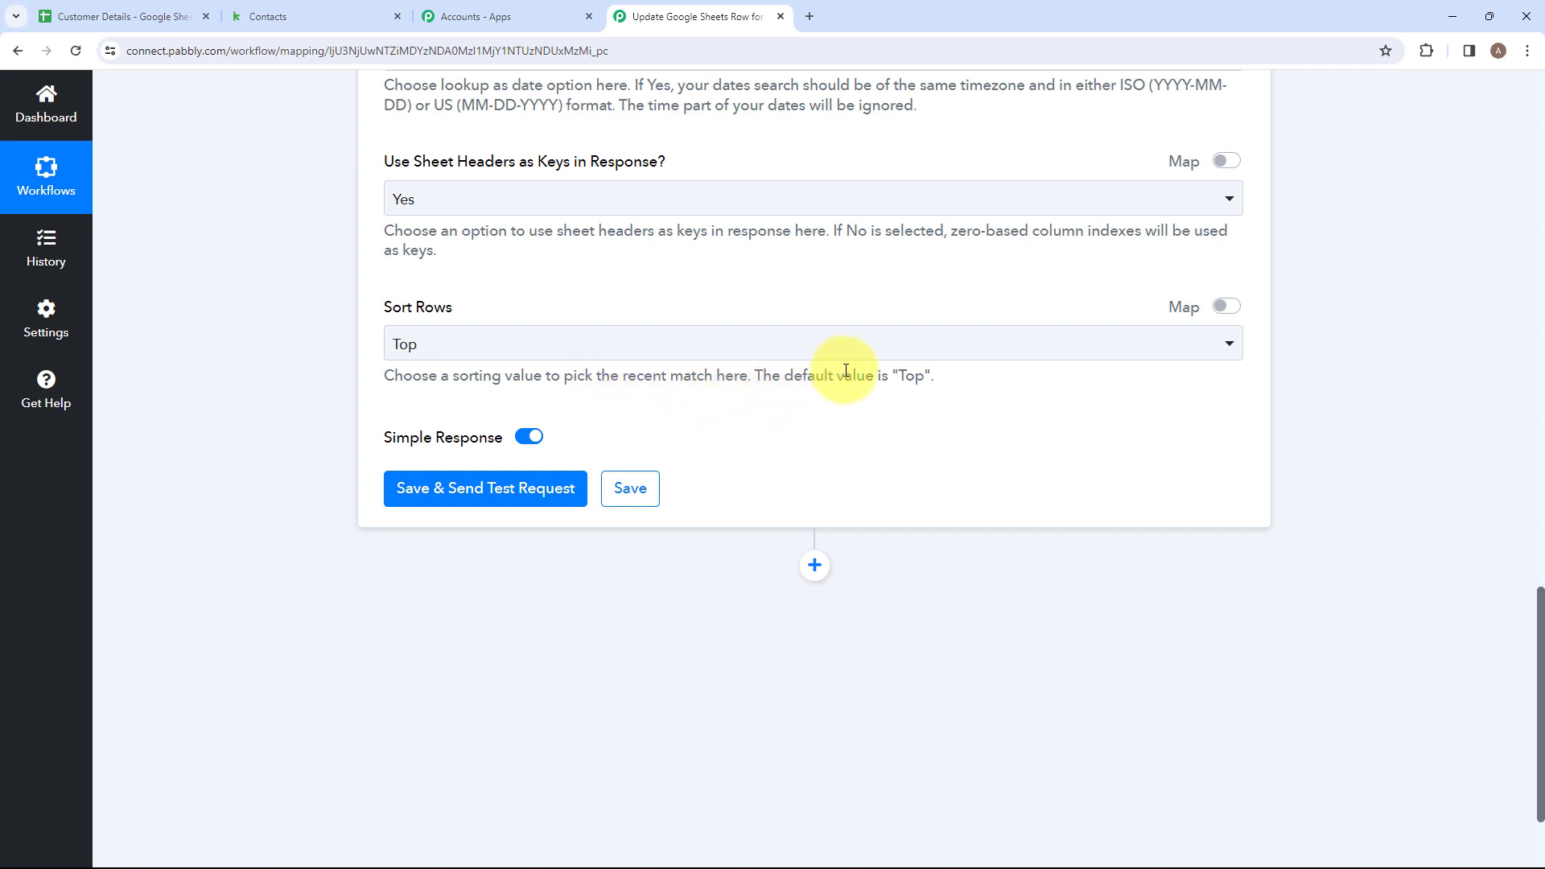
{"action": "left_click", "coordinate": [455, 492]}
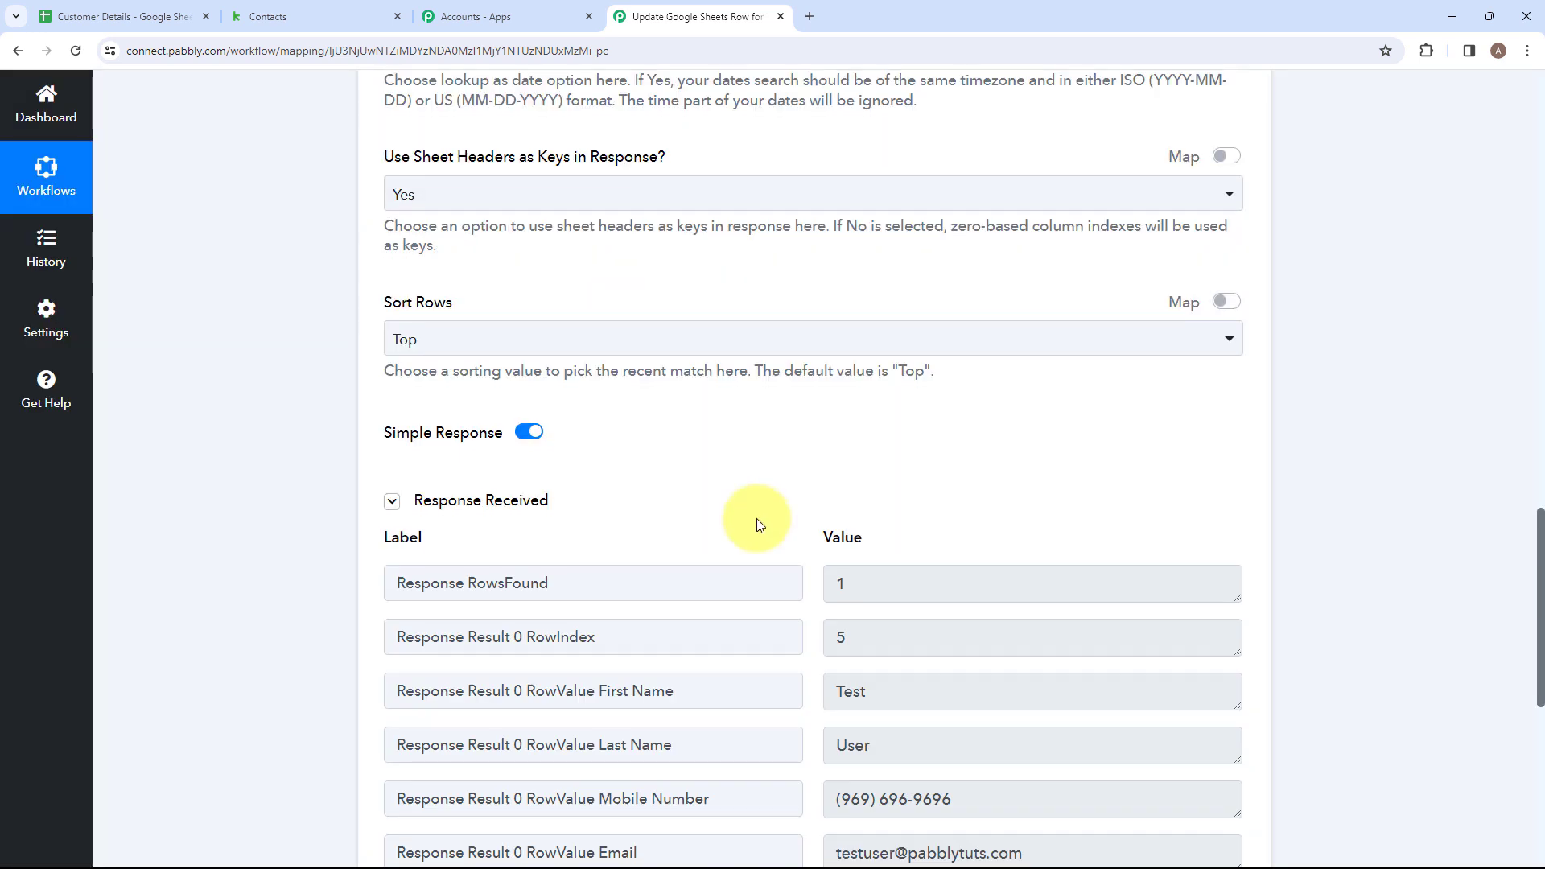
{"action": "scroll", "coordinate": [765, 517], "scroll_direction": "down", "scroll_amount": 4}
{"action": "scroll", "coordinate": [912, 396], "scroll_direction": "up", "scroll_amount": 1}
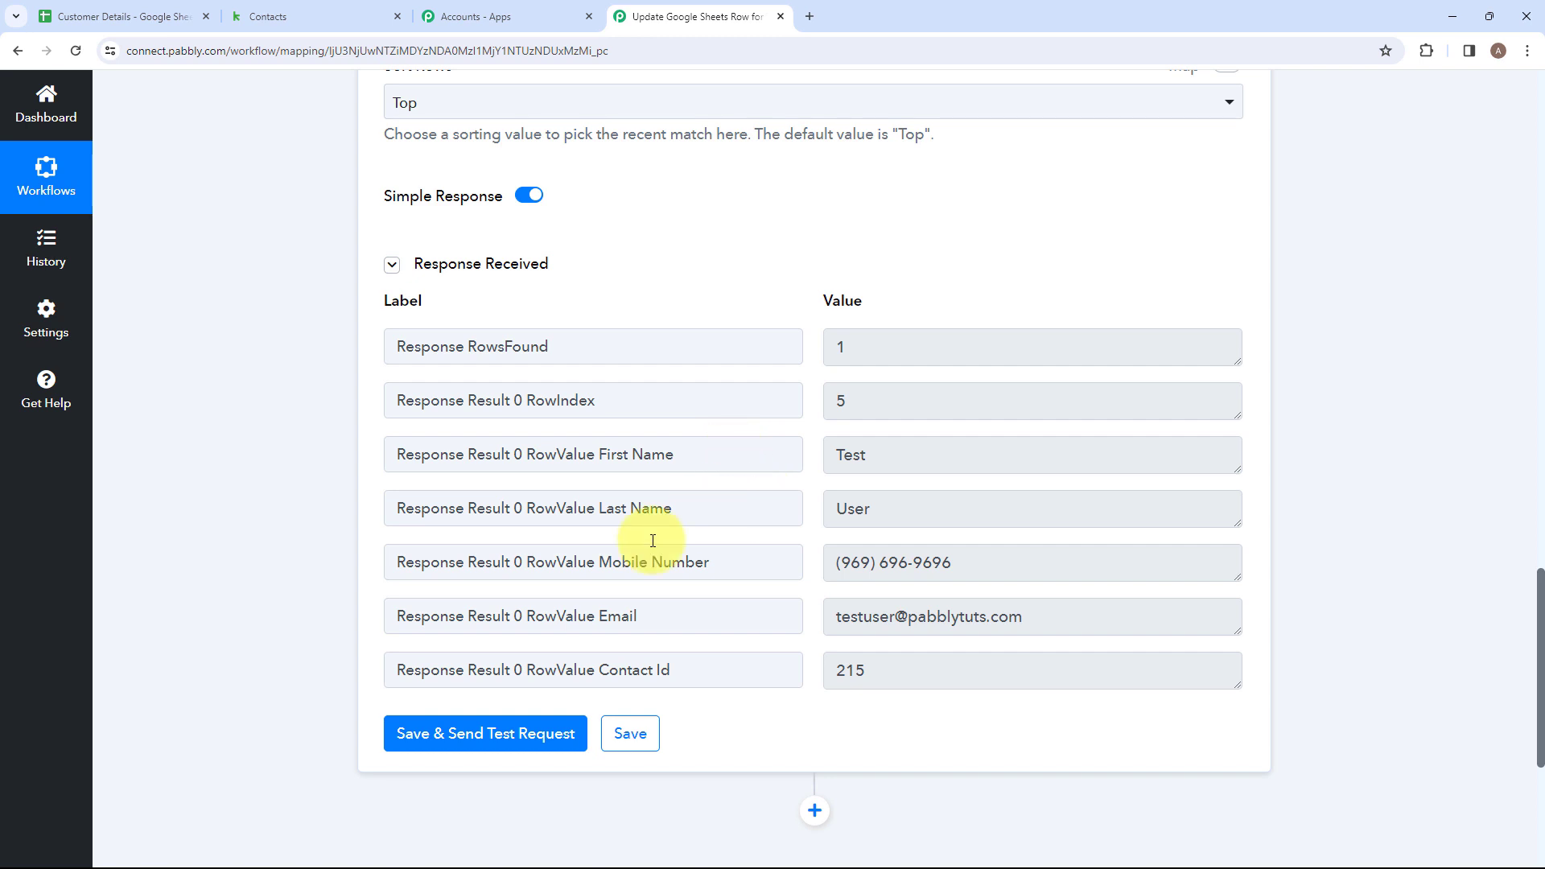
Add another action step after the spreadsheet lookup, using Google Sheets with the action event Update Row.
{"action": "scroll", "coordinate": [773, 672], "scroll_direction": "down", "scroll_amount": 2}
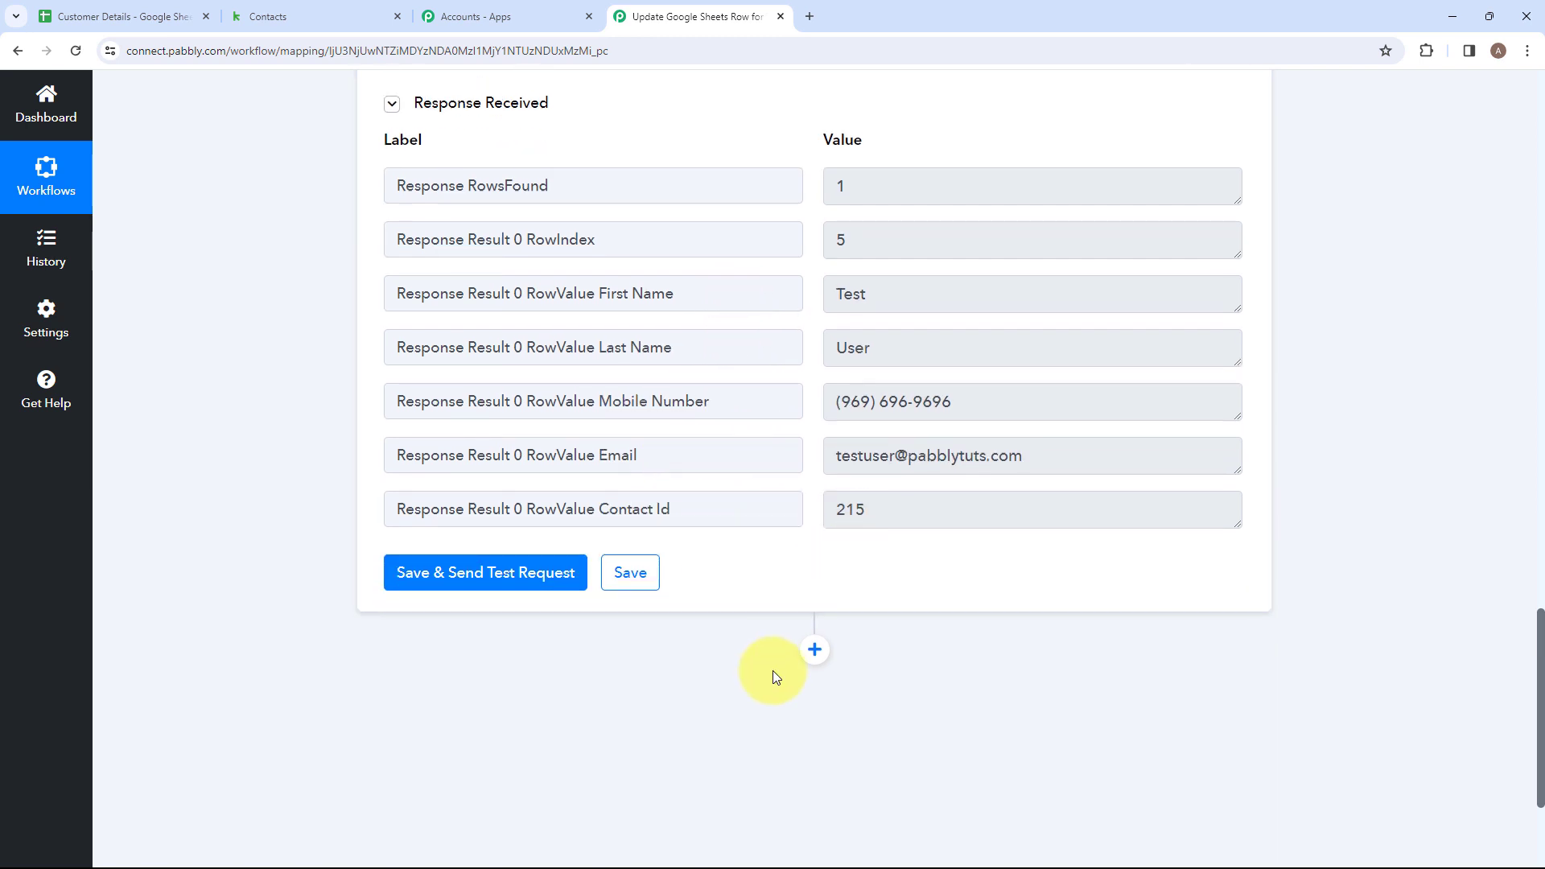
{"action": "left_click", "coordinate": [815, 652]}
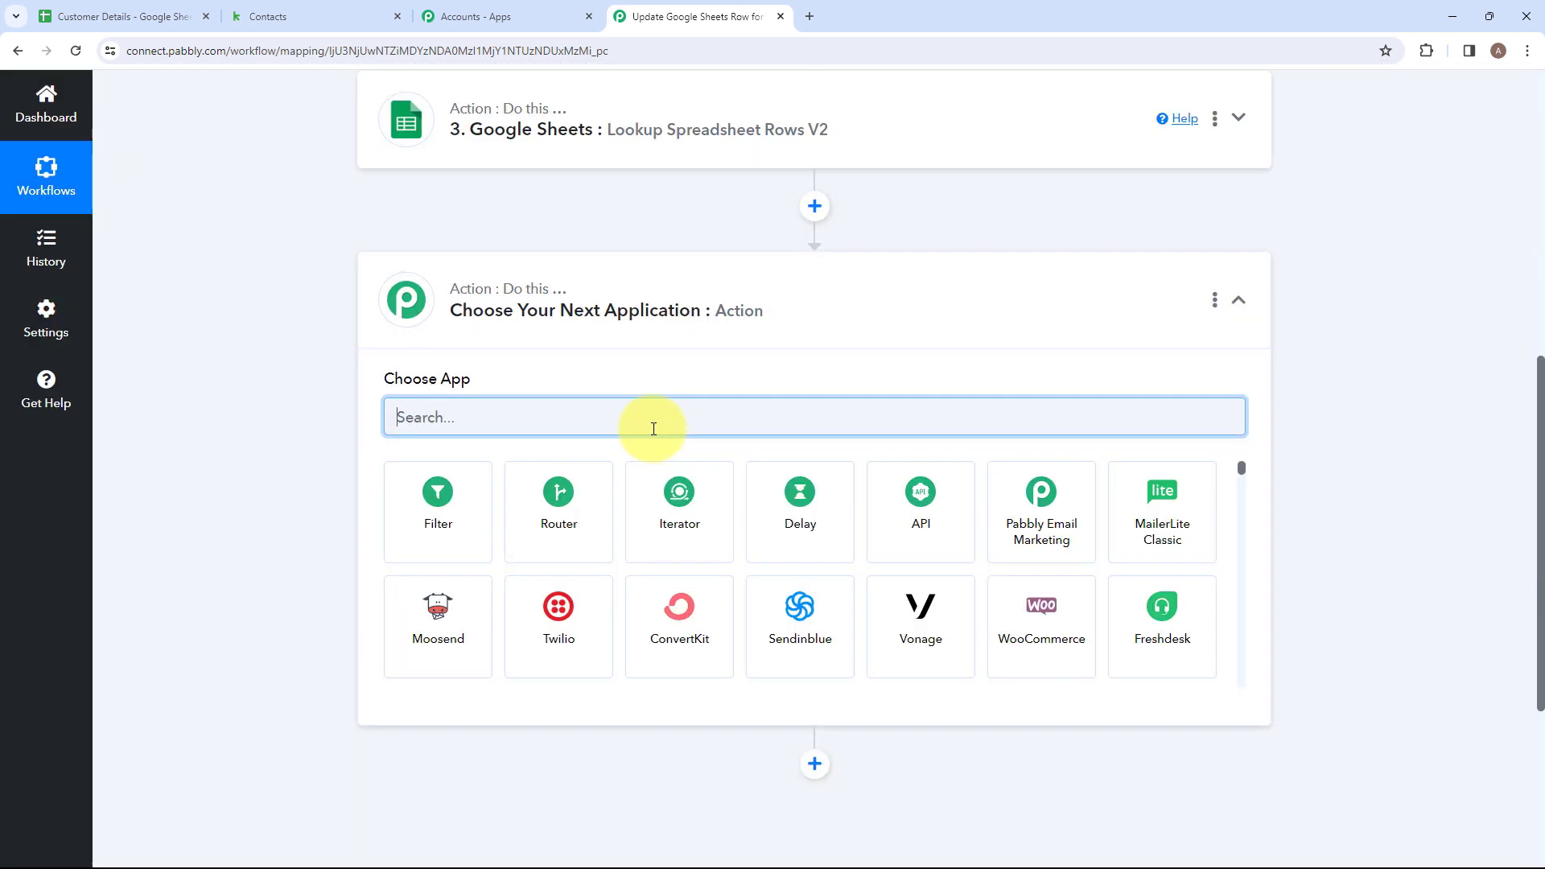
{"action": "type", "text": "Goo"}
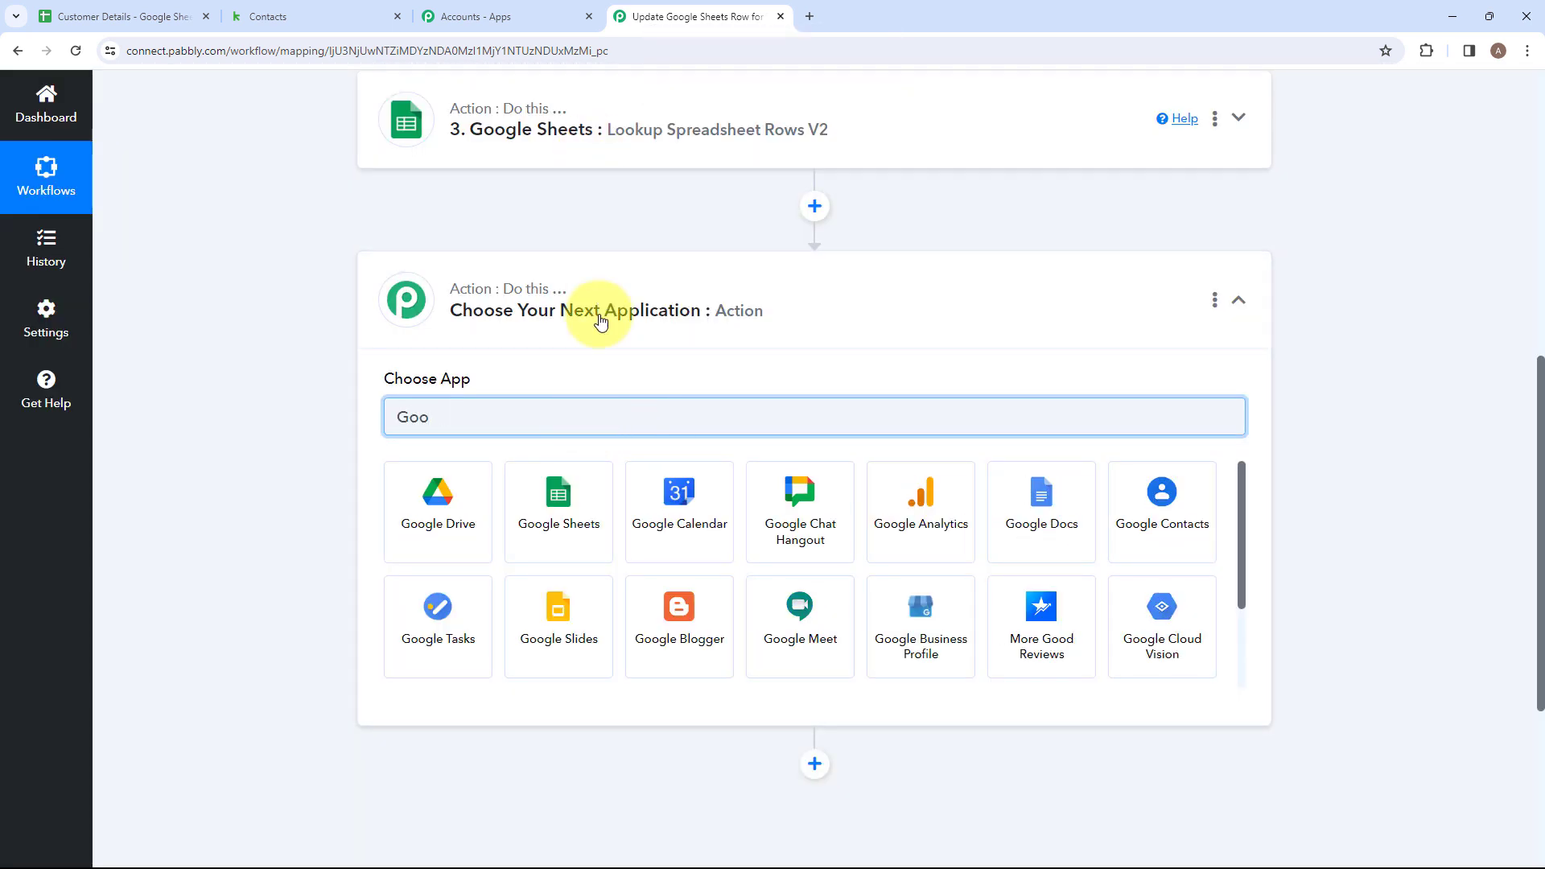
{"action": "left_click", "coordinate": [540, 500]}
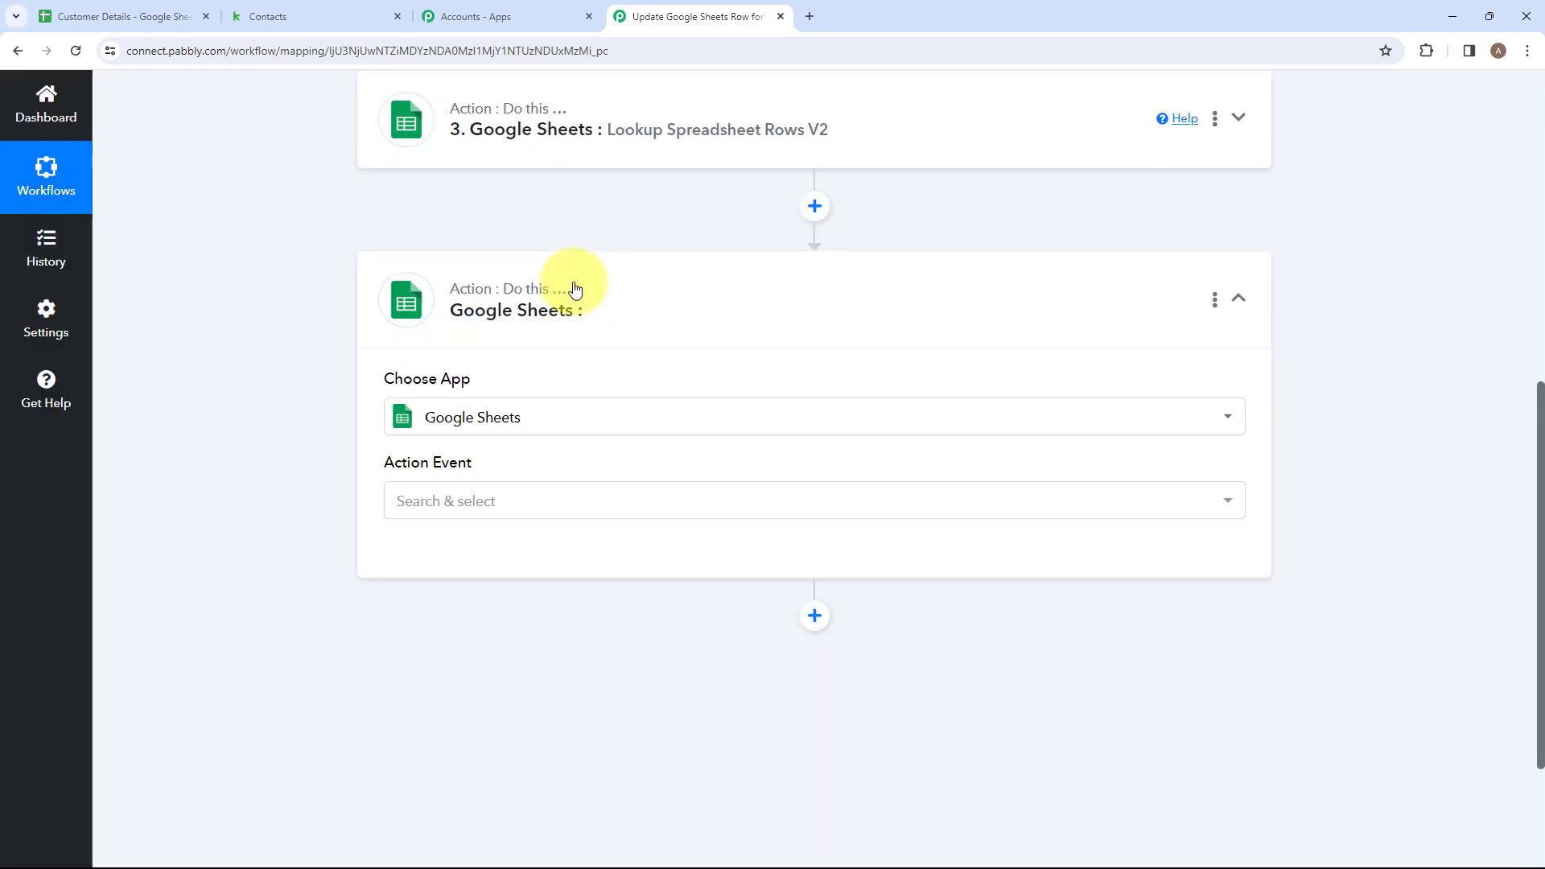
{"action": "left_click", "coordinate": [498, 505]}
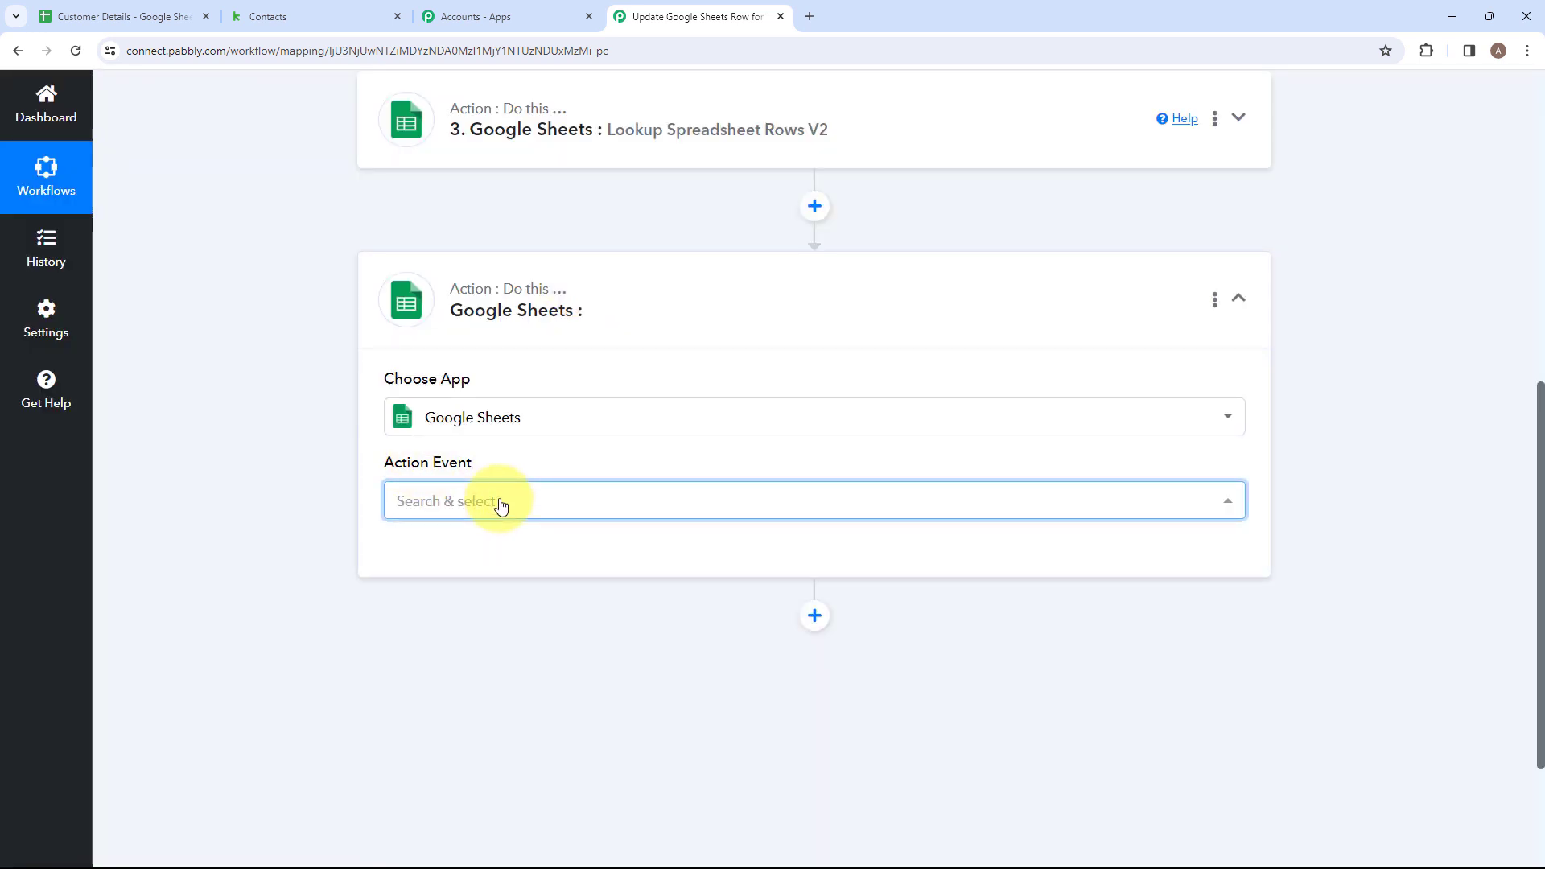
{"action": "scroll", "coordinate": [489, 372], "scroll_direction": "down", "scroll_amount": 6}
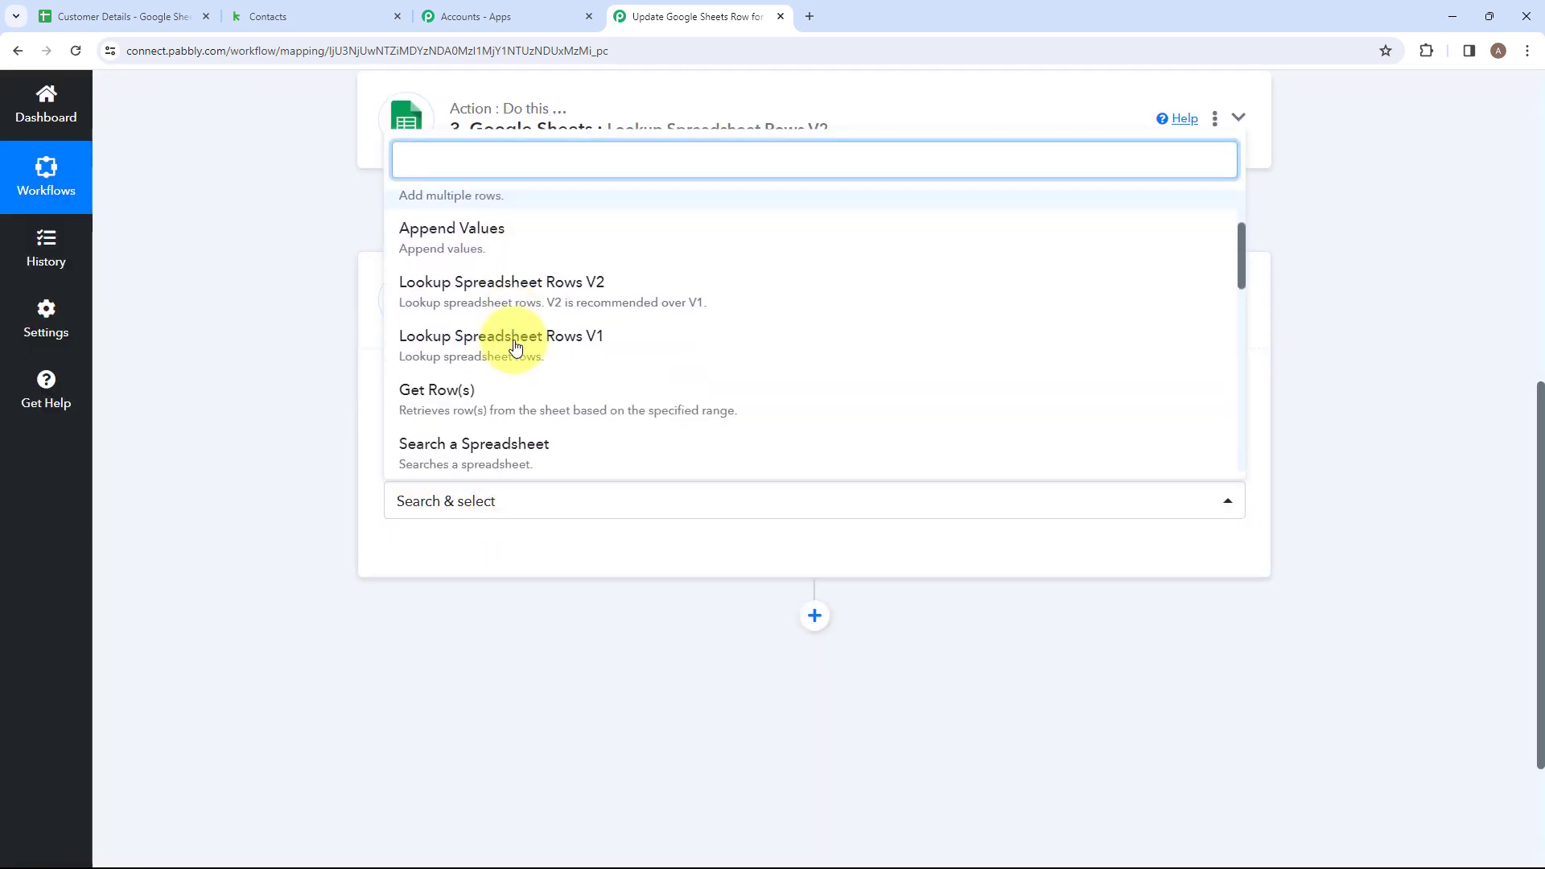
{"action": "scroll", "coordinate": [514, 346], "scroll_direction": "down", "scroll_amount": 2}
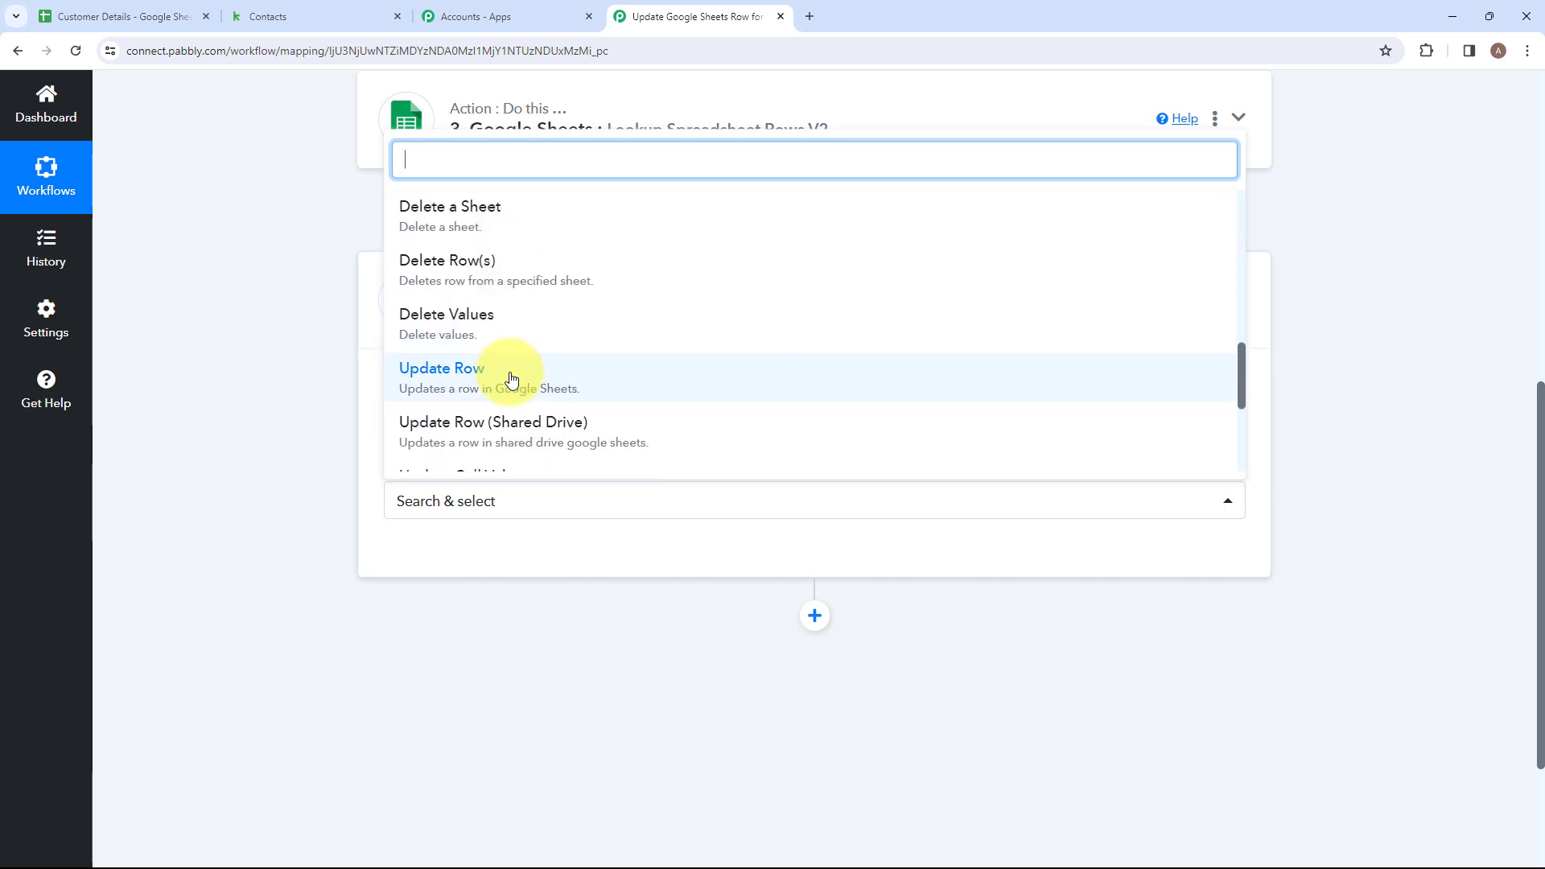
{"action": "left_click", "coordinate": [511, 378]}
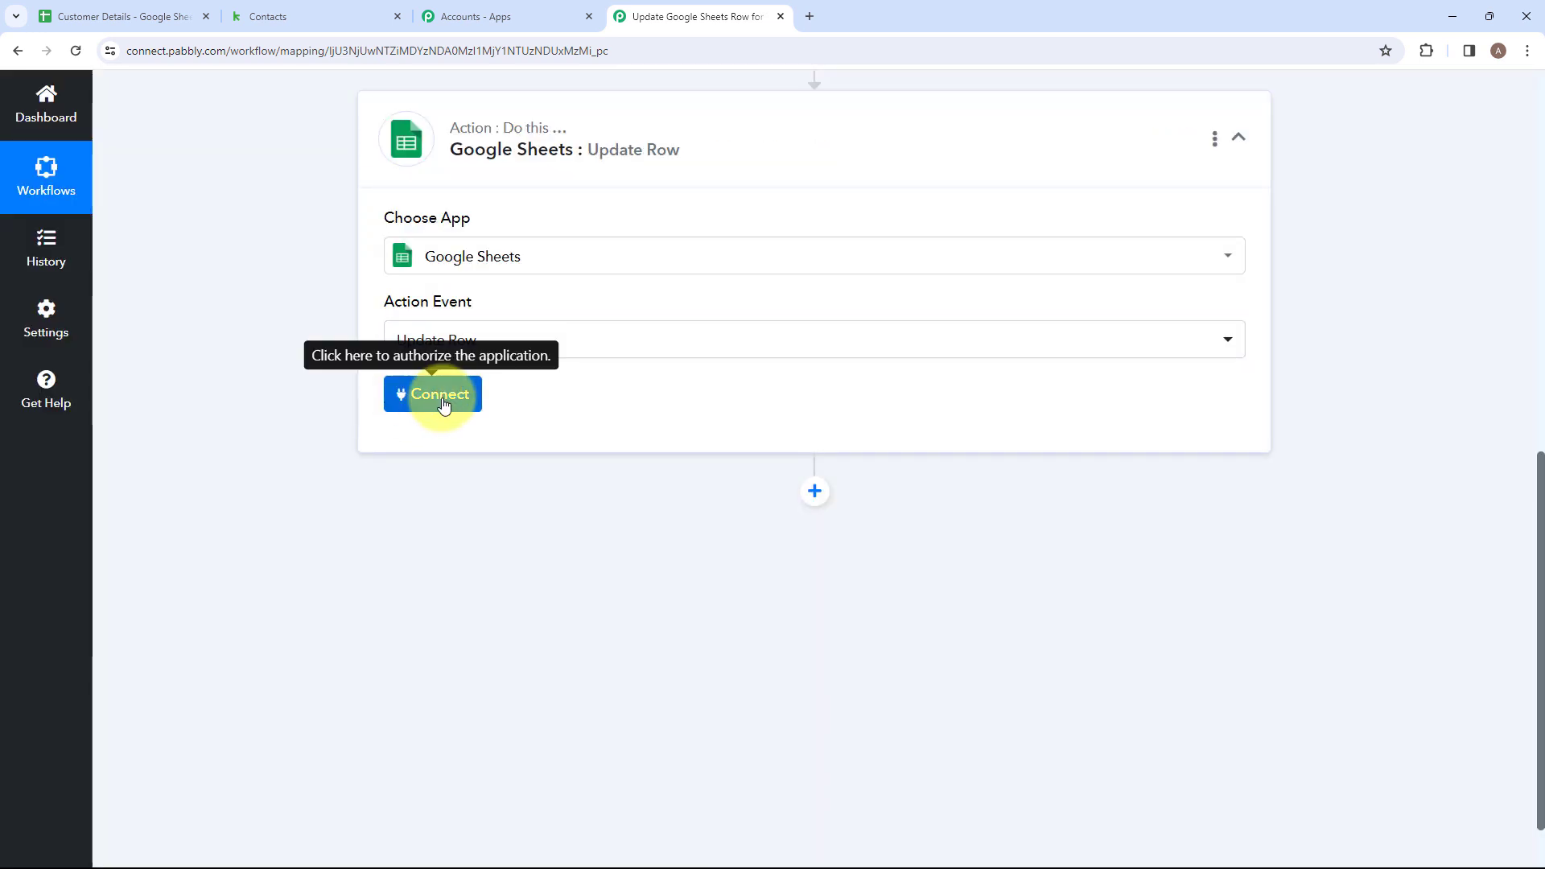
Connect the Update Row action through a new Google Sheets connection and allow Pabbly Connect access to the Google account.
{"action": "left_click", "coordinate": [441, 400]}
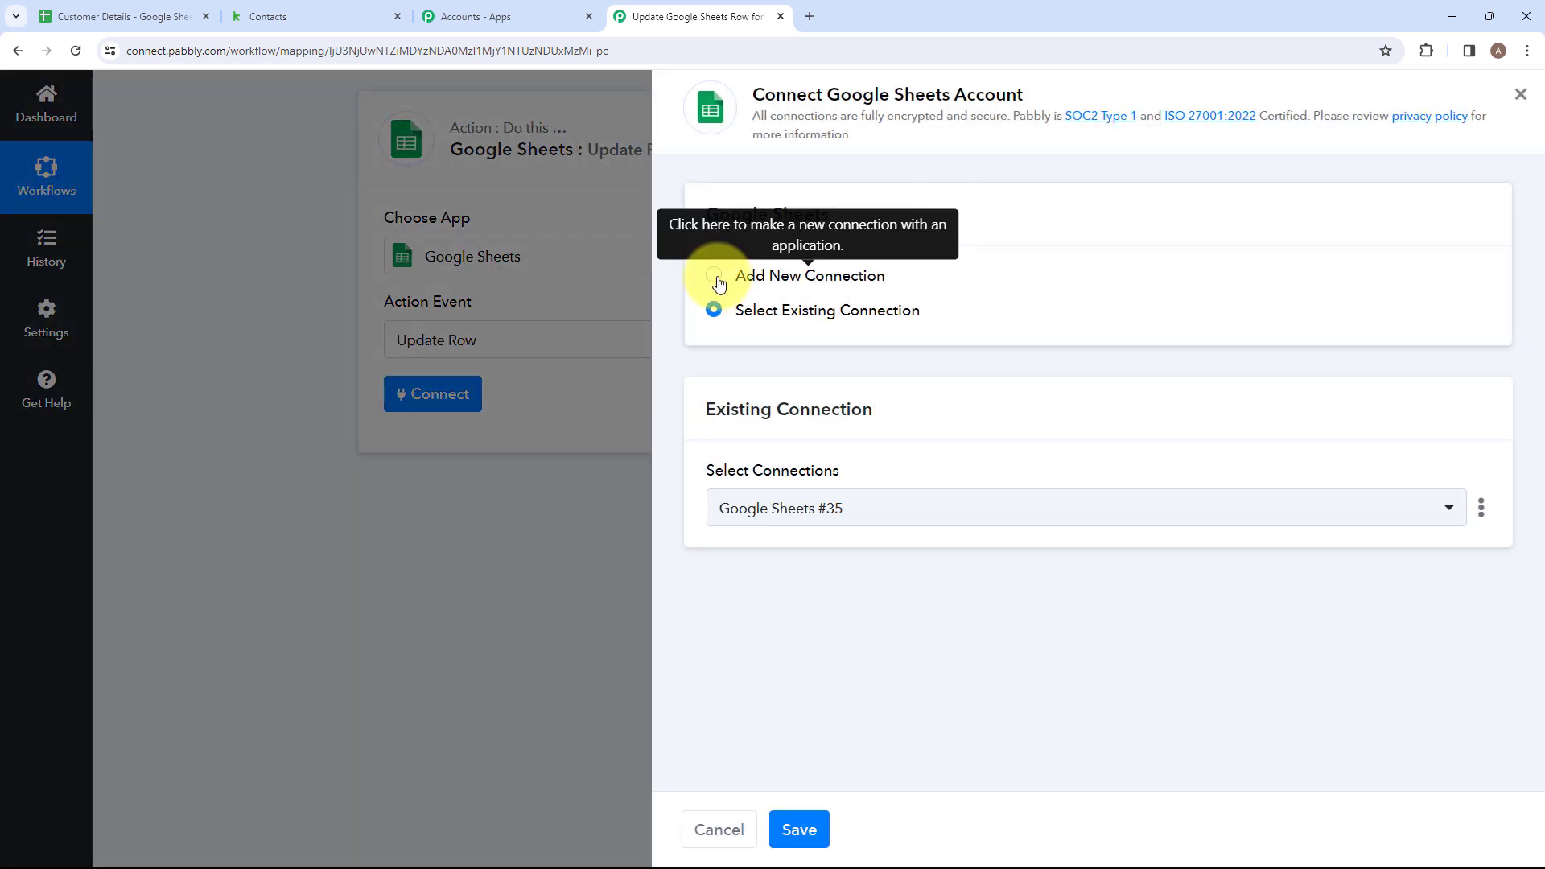
{"action": "left_click", "coordinate": [715, 278]}
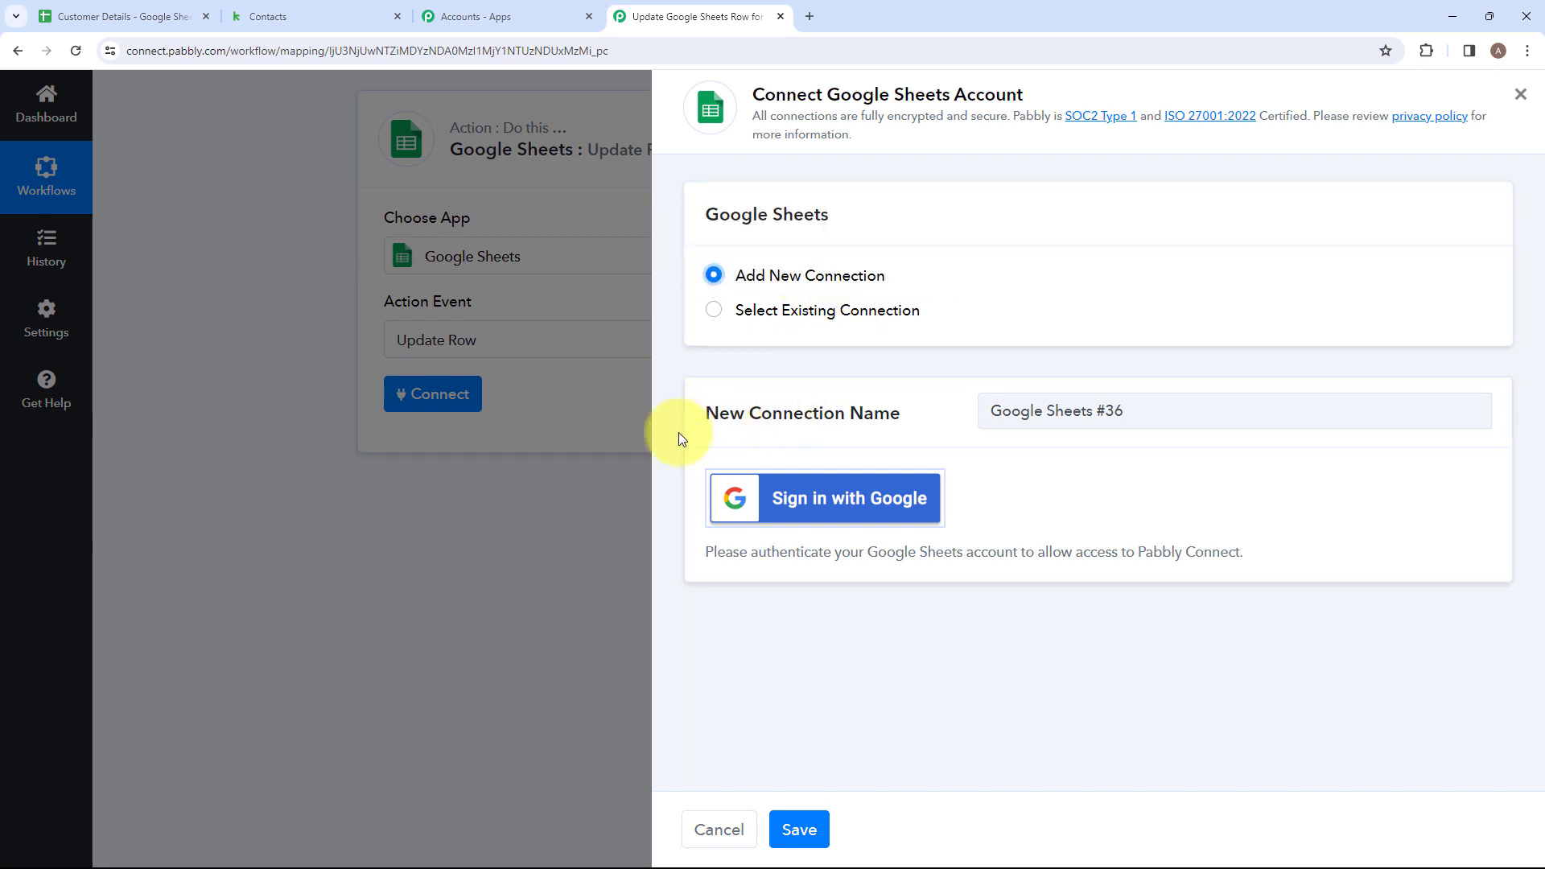
{"action": "left_click", "coordinate": [781, 505]}
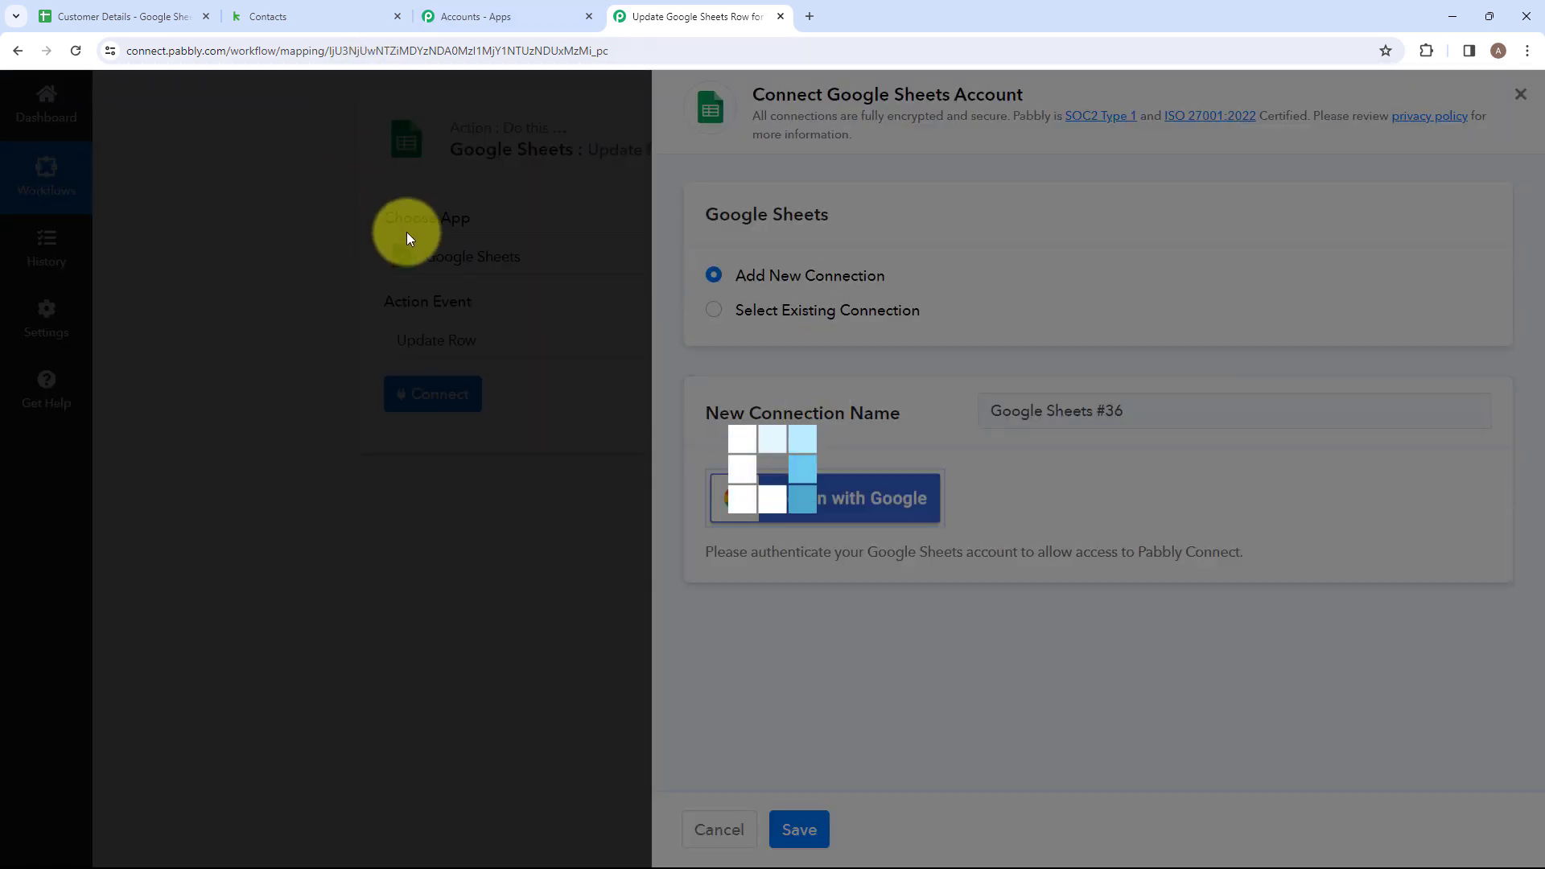
{"action": "left_click", "coordinate": [310, 448]}
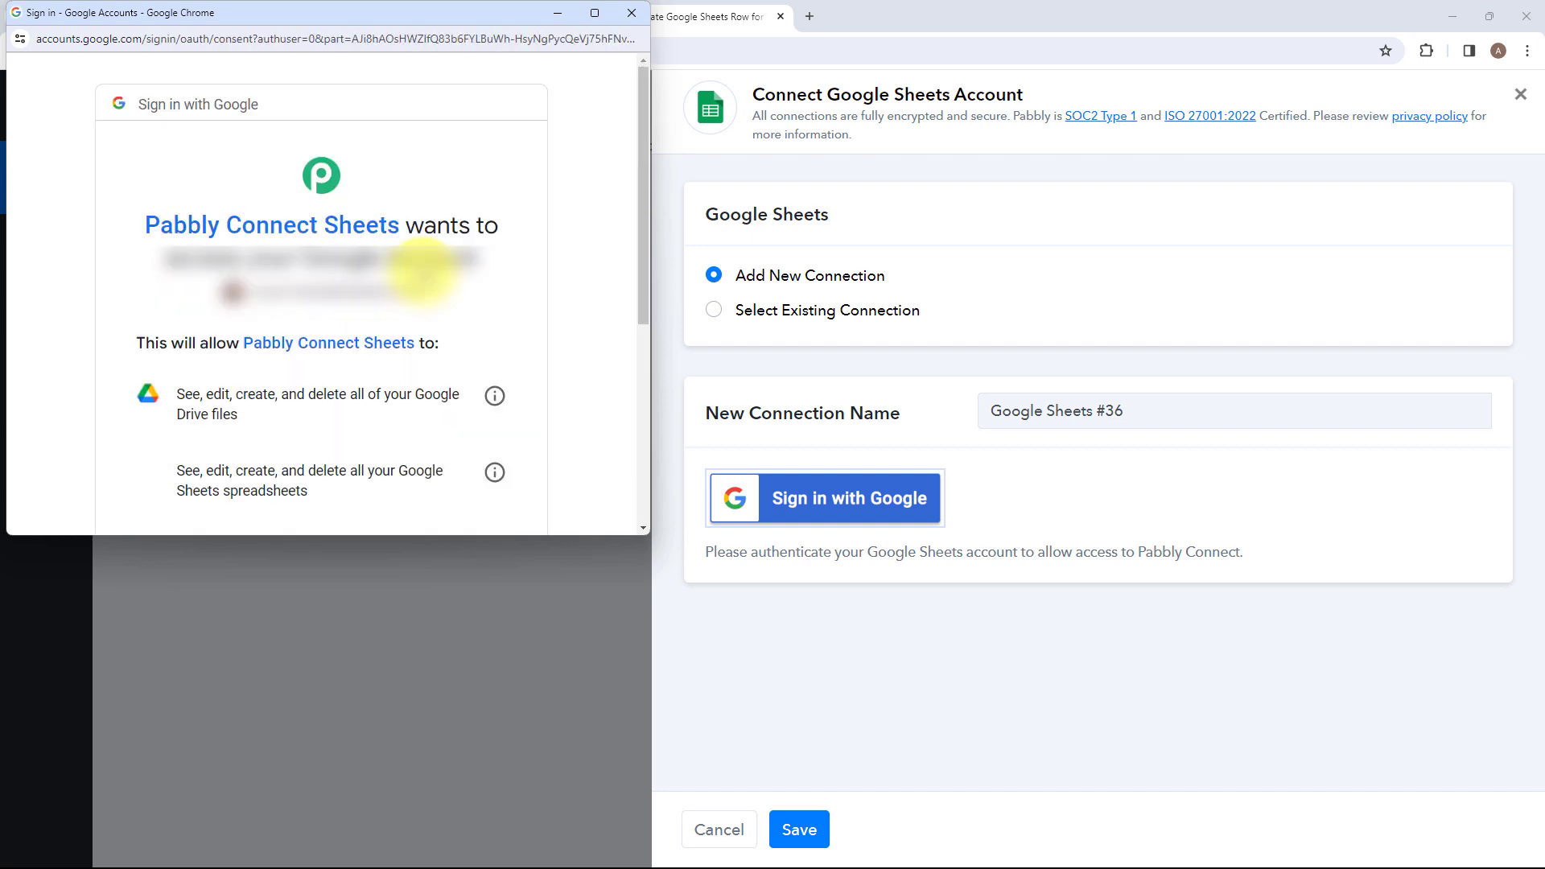
{"action": "scroll", "coordinate": [424, 273], "scroll_direction": "down", "scroll_amount": 5}
{"action": "left_click", "coordinate": [373, 478]}
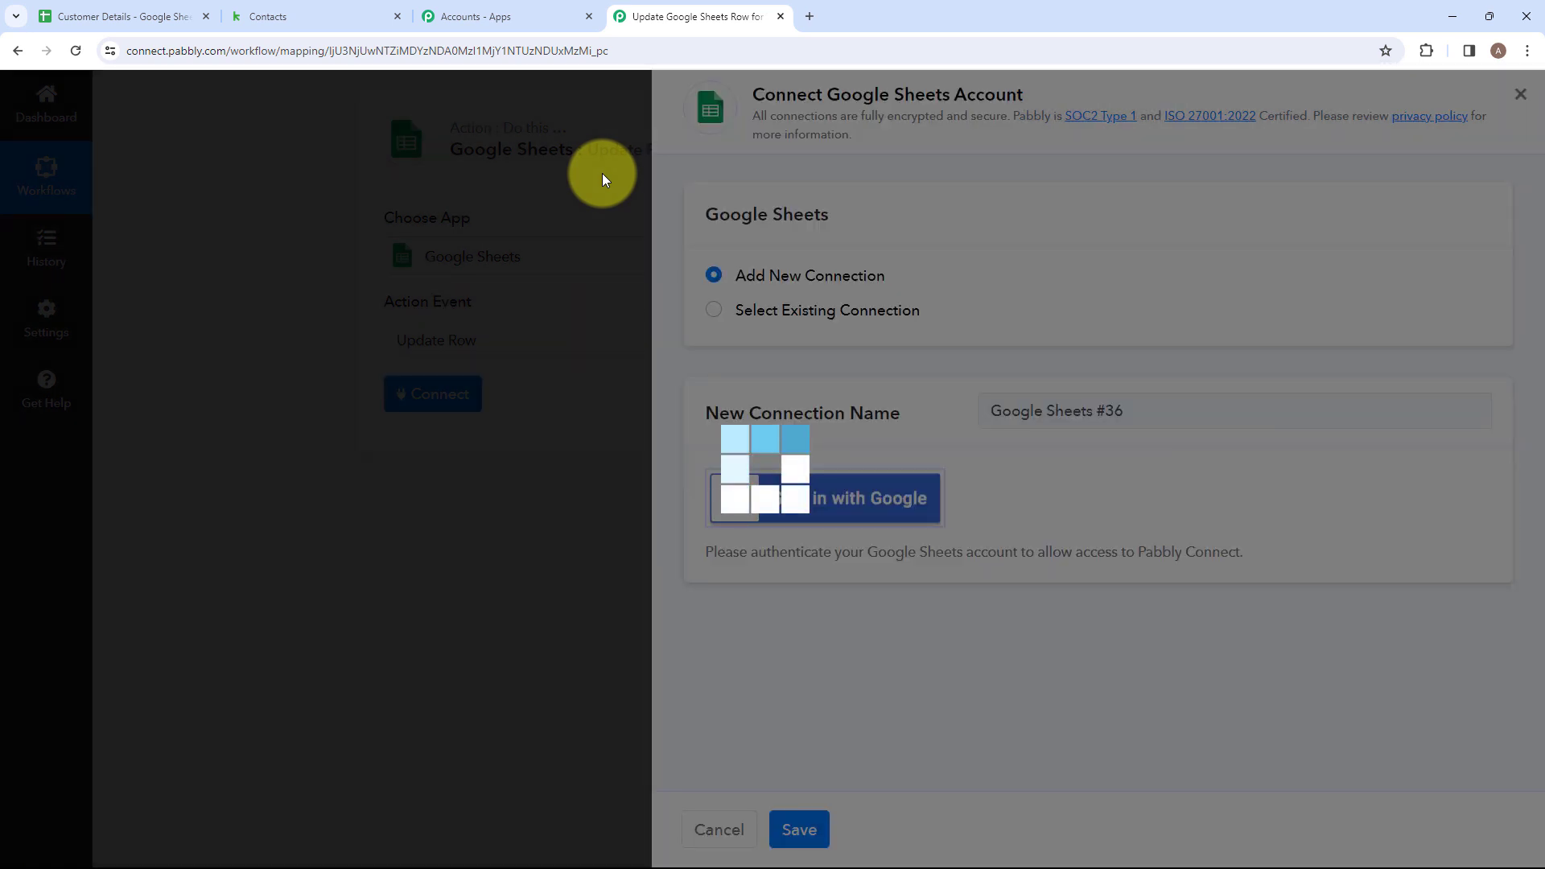
Select the first listed Customer Details spreadsheet as the target of the Update Row action.
{"action": "scroll", "coordinate": [524, 445], "scroll_direction": "down", "scroll_amount": 2}
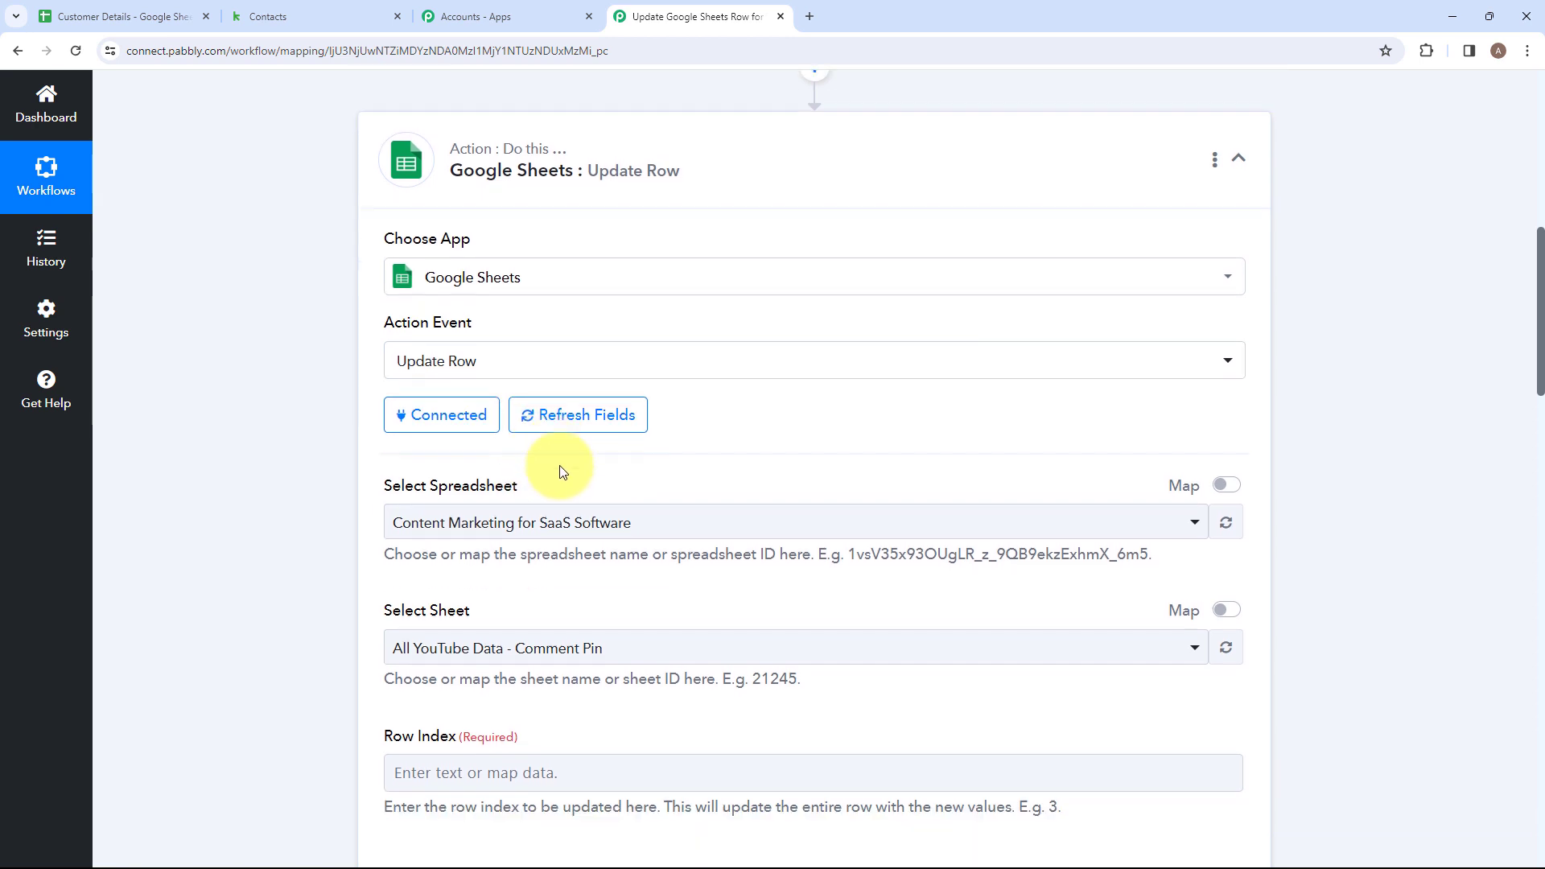
{"action": "left_click", "coordinate": [605, 417]}
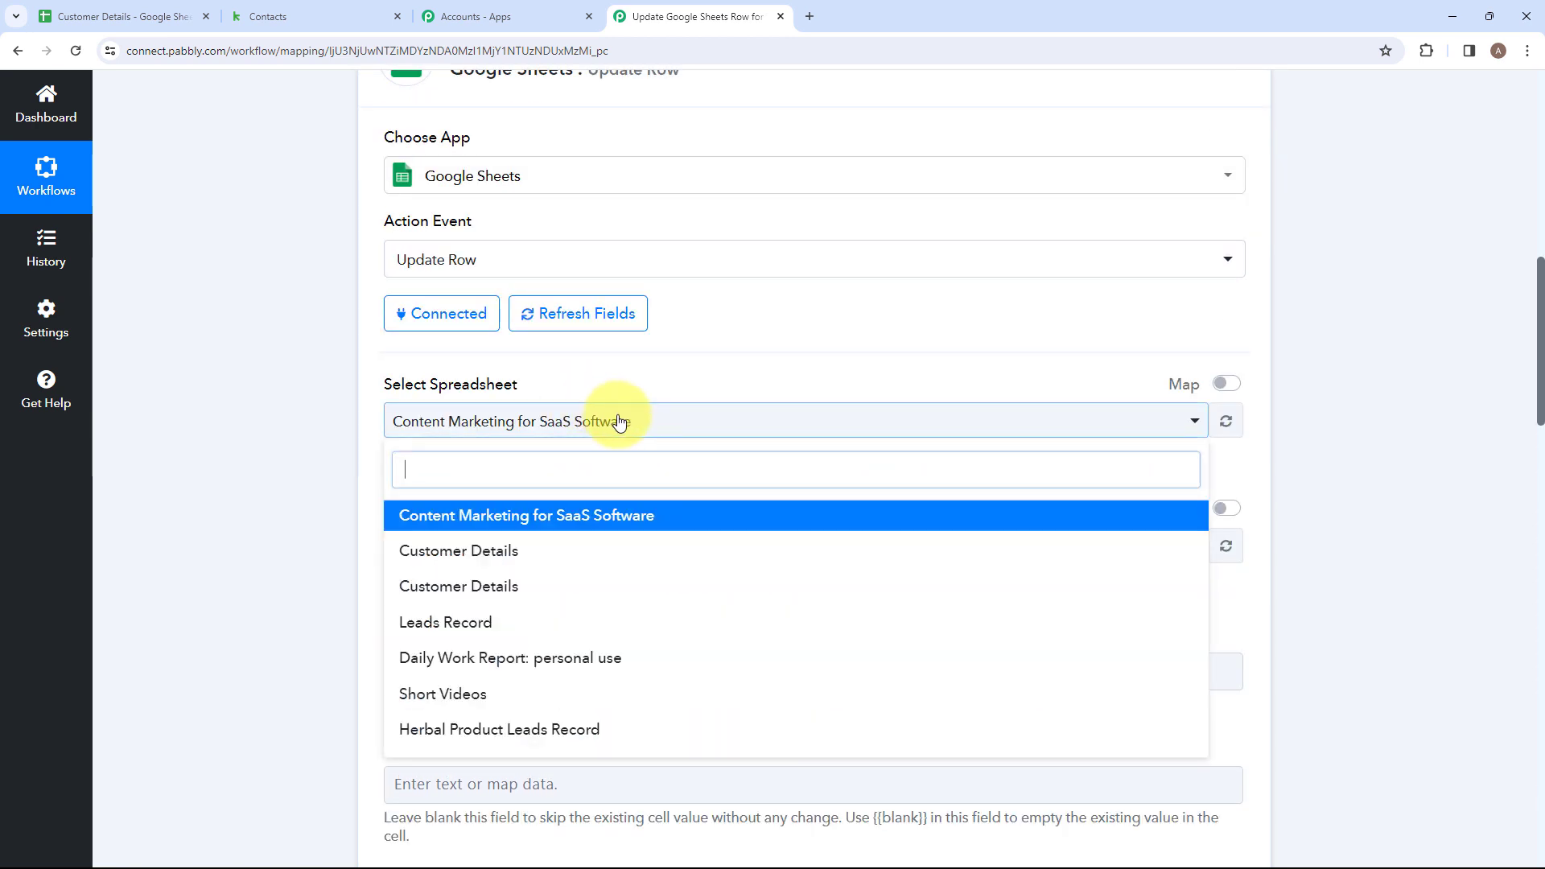
{"action": "left_click", "coordinate": [520, 564]}
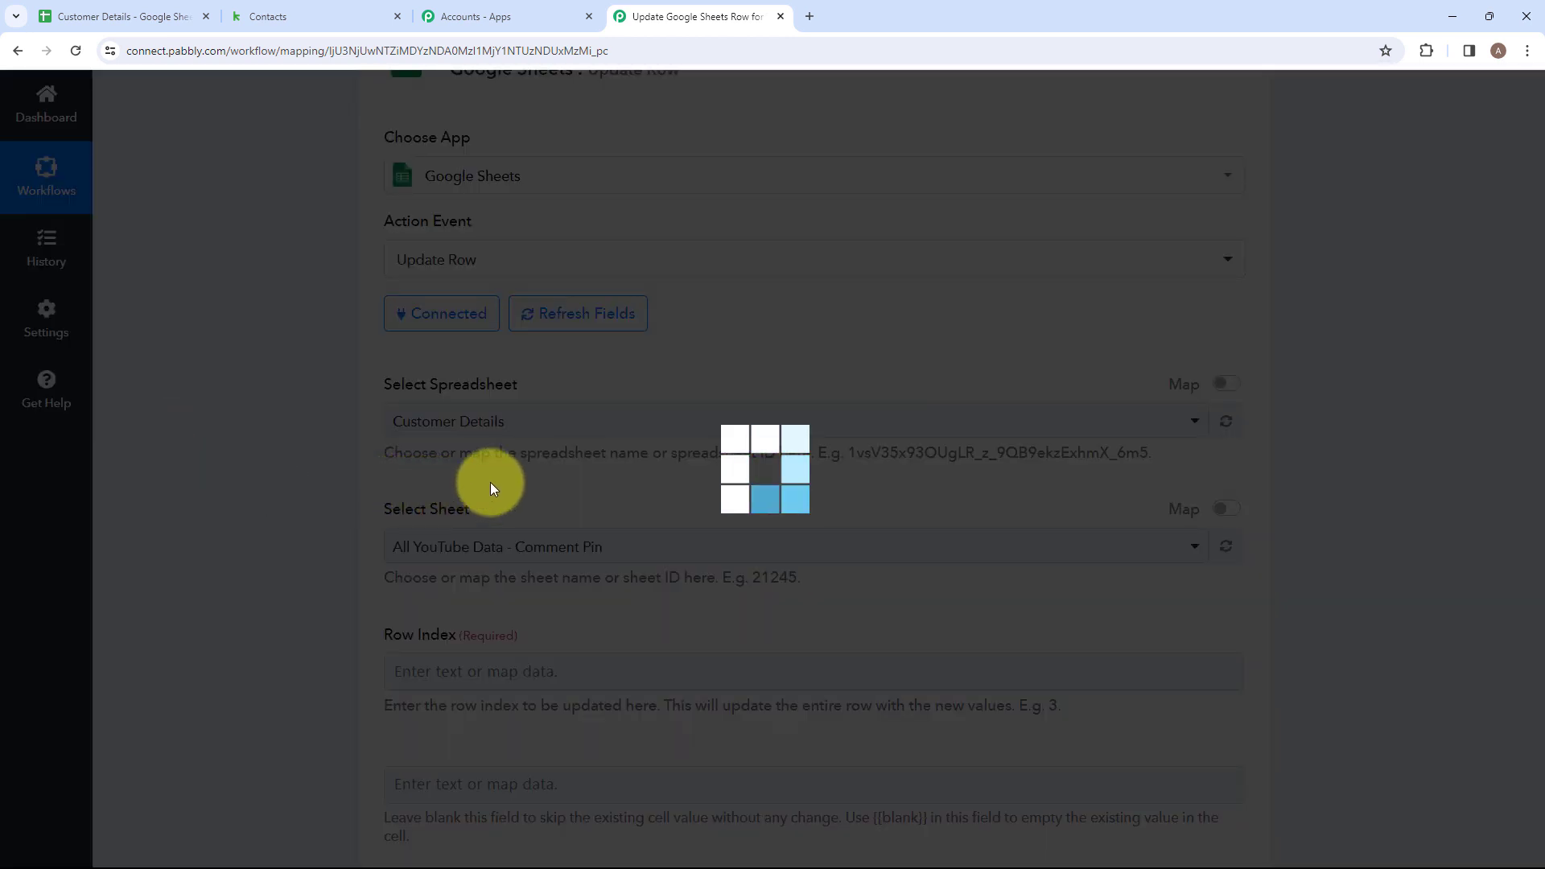
{"action": "scroll", "coordinate": [421, 309], "scroll_direction": "down", "scroll_amount": 2}
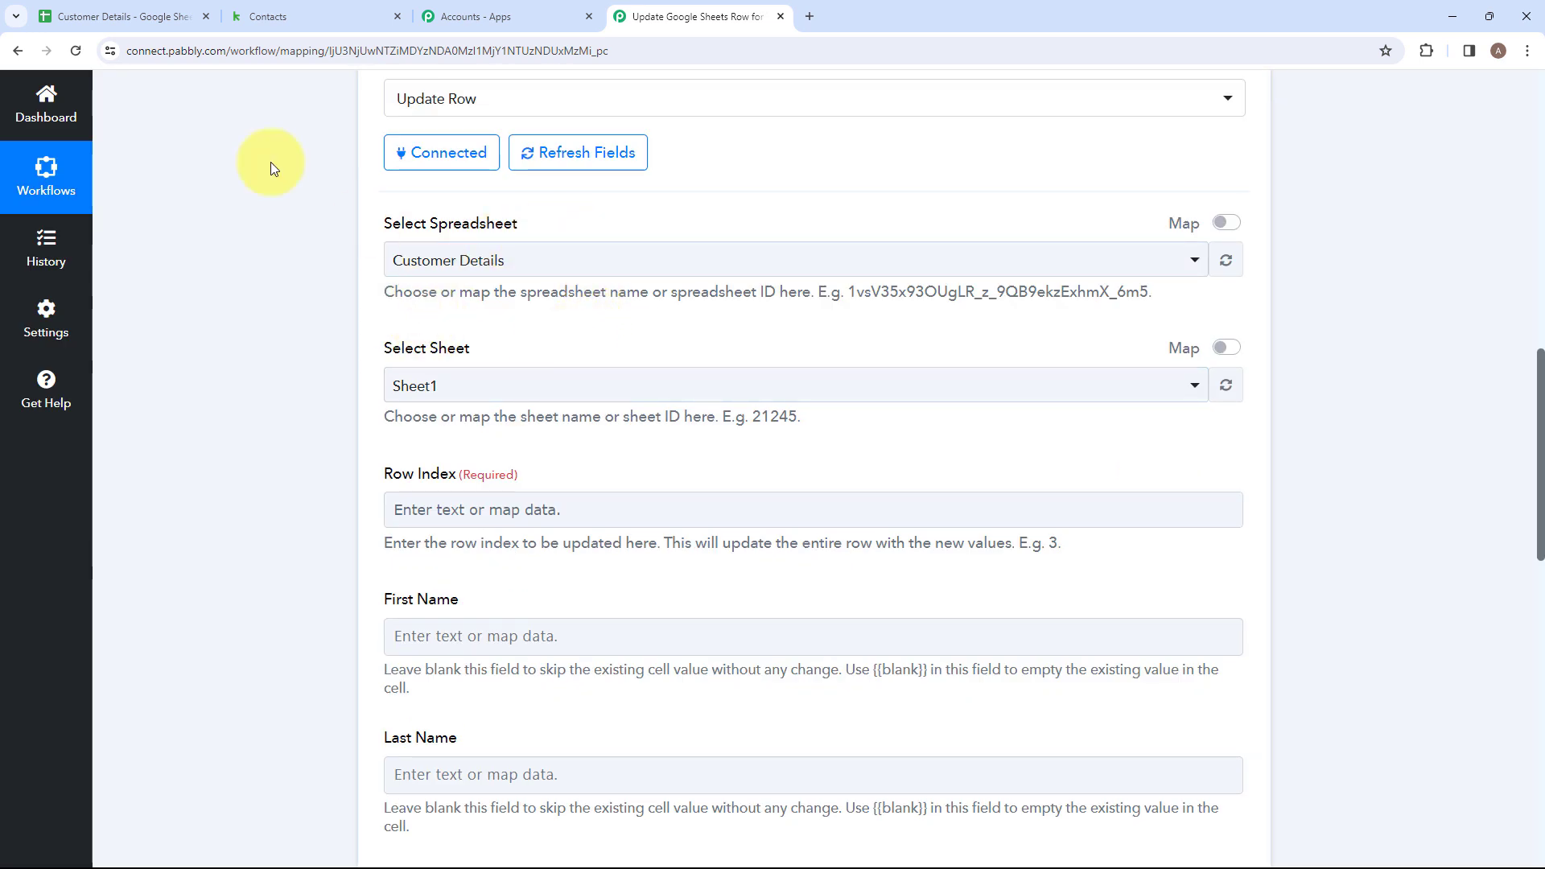
Compare the column headings of the Customer Details sheet with the fields offered by the Update Row action.
{"action": "left_click", "coordinate": [120, 16]}
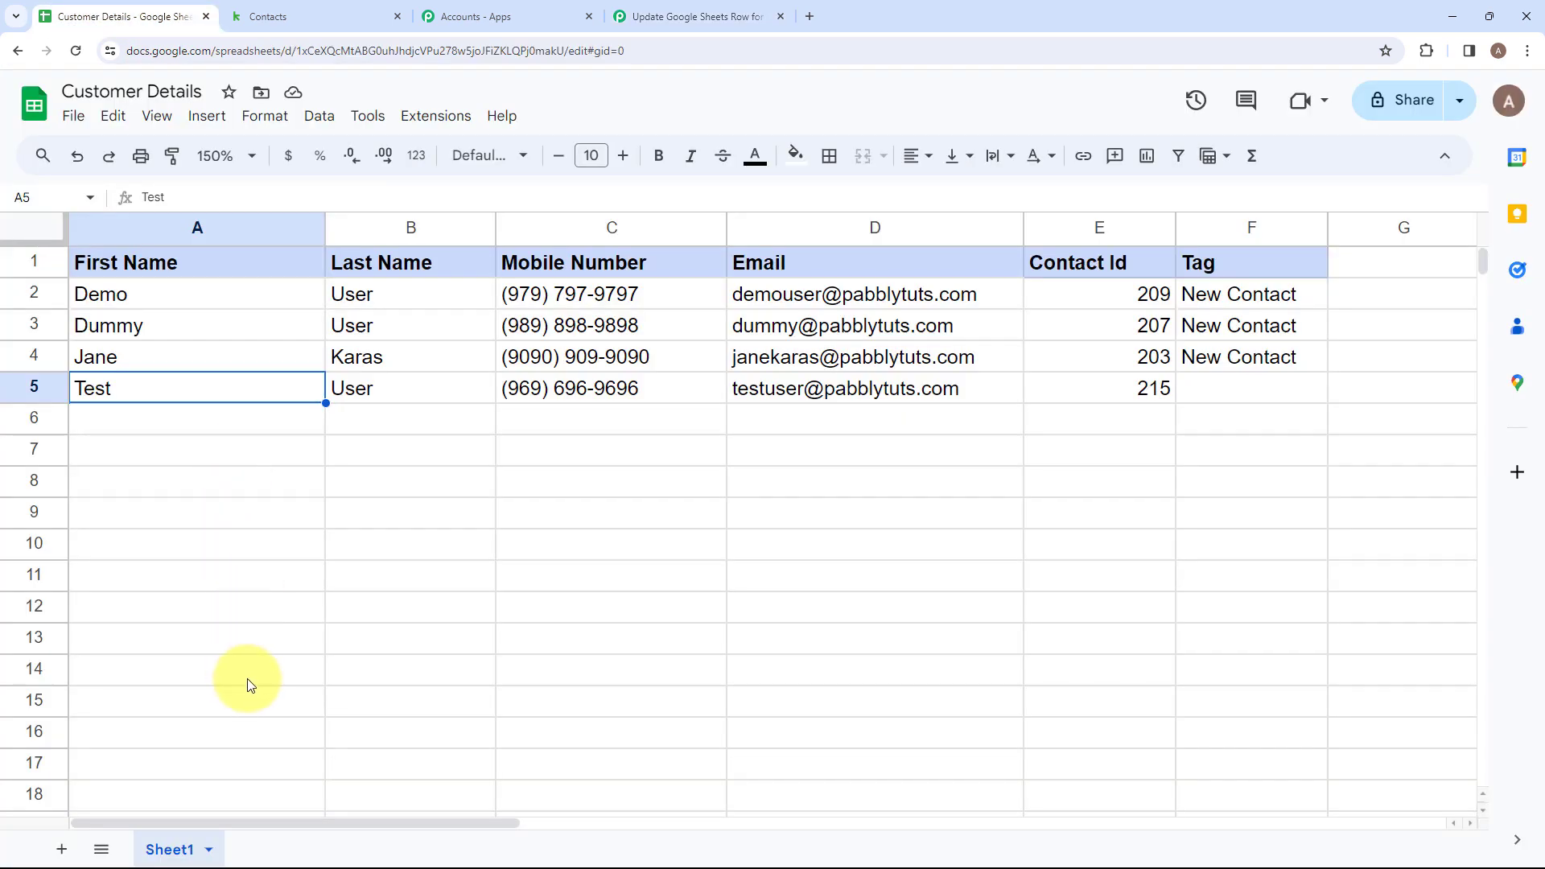
{"action": "left_click", "coordinate": [623, 16]}
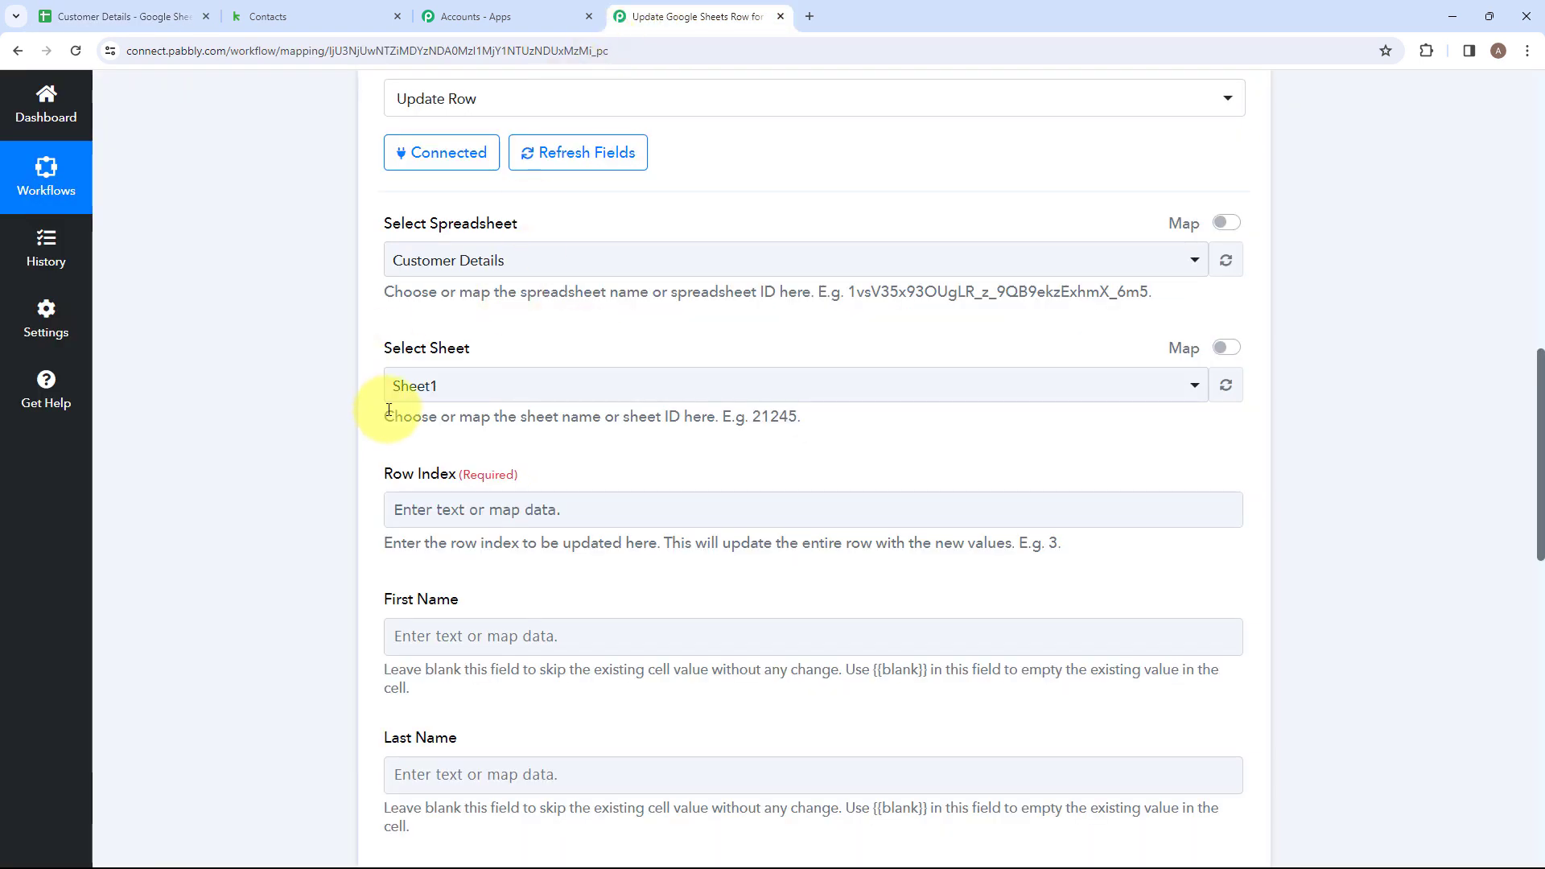
{"action": "scroll", "coordinate": [427, 439], "scroll_direction": "down", "scroll_amount": 1}
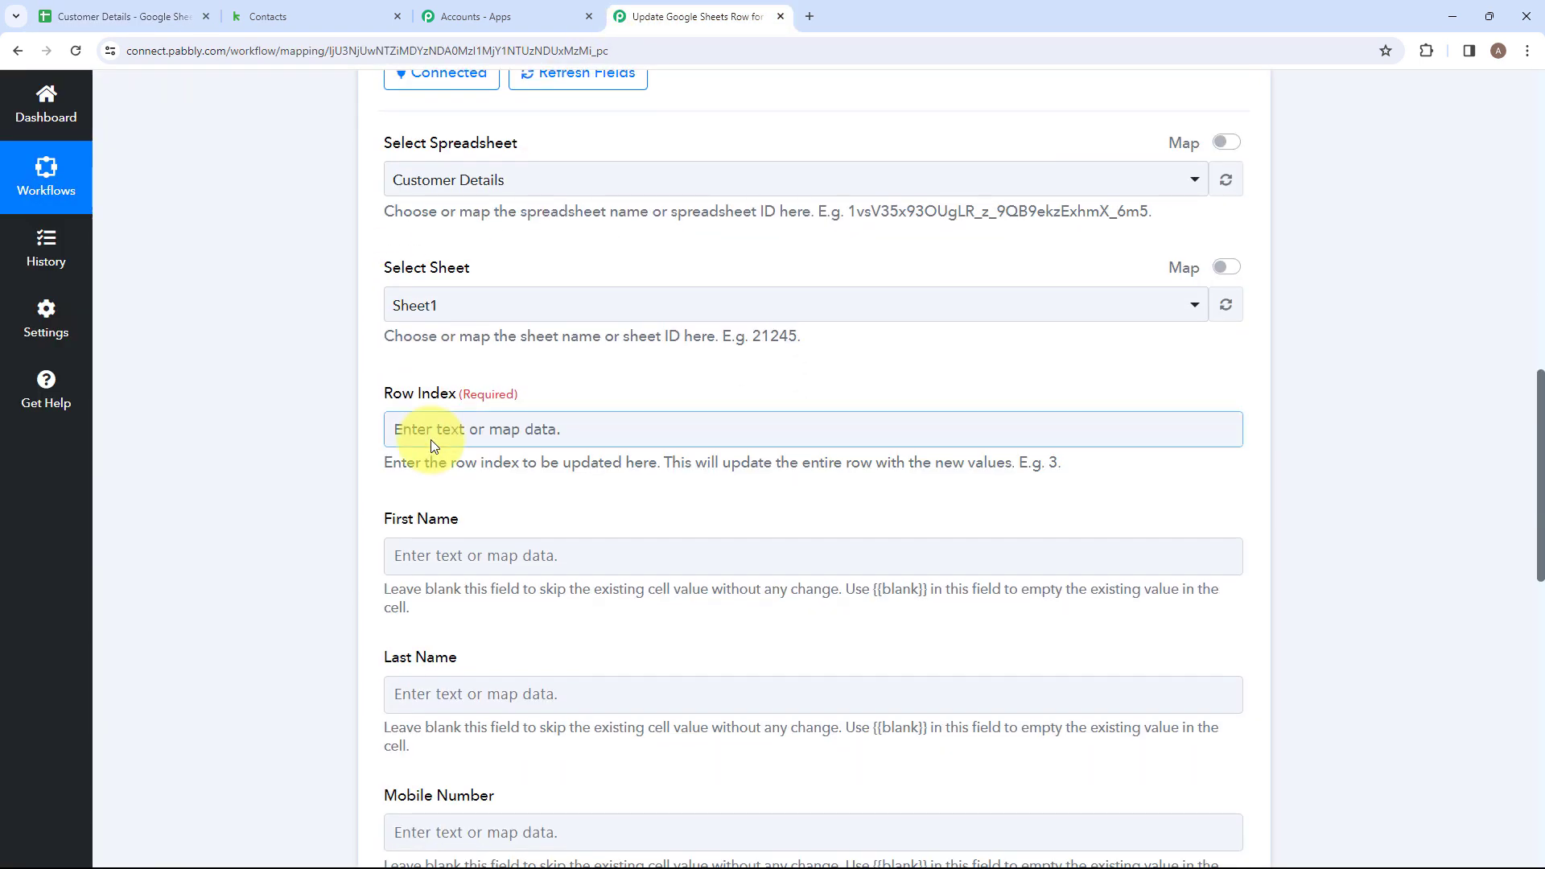
{"action": "left_click", "coordinate": [126, 10]}
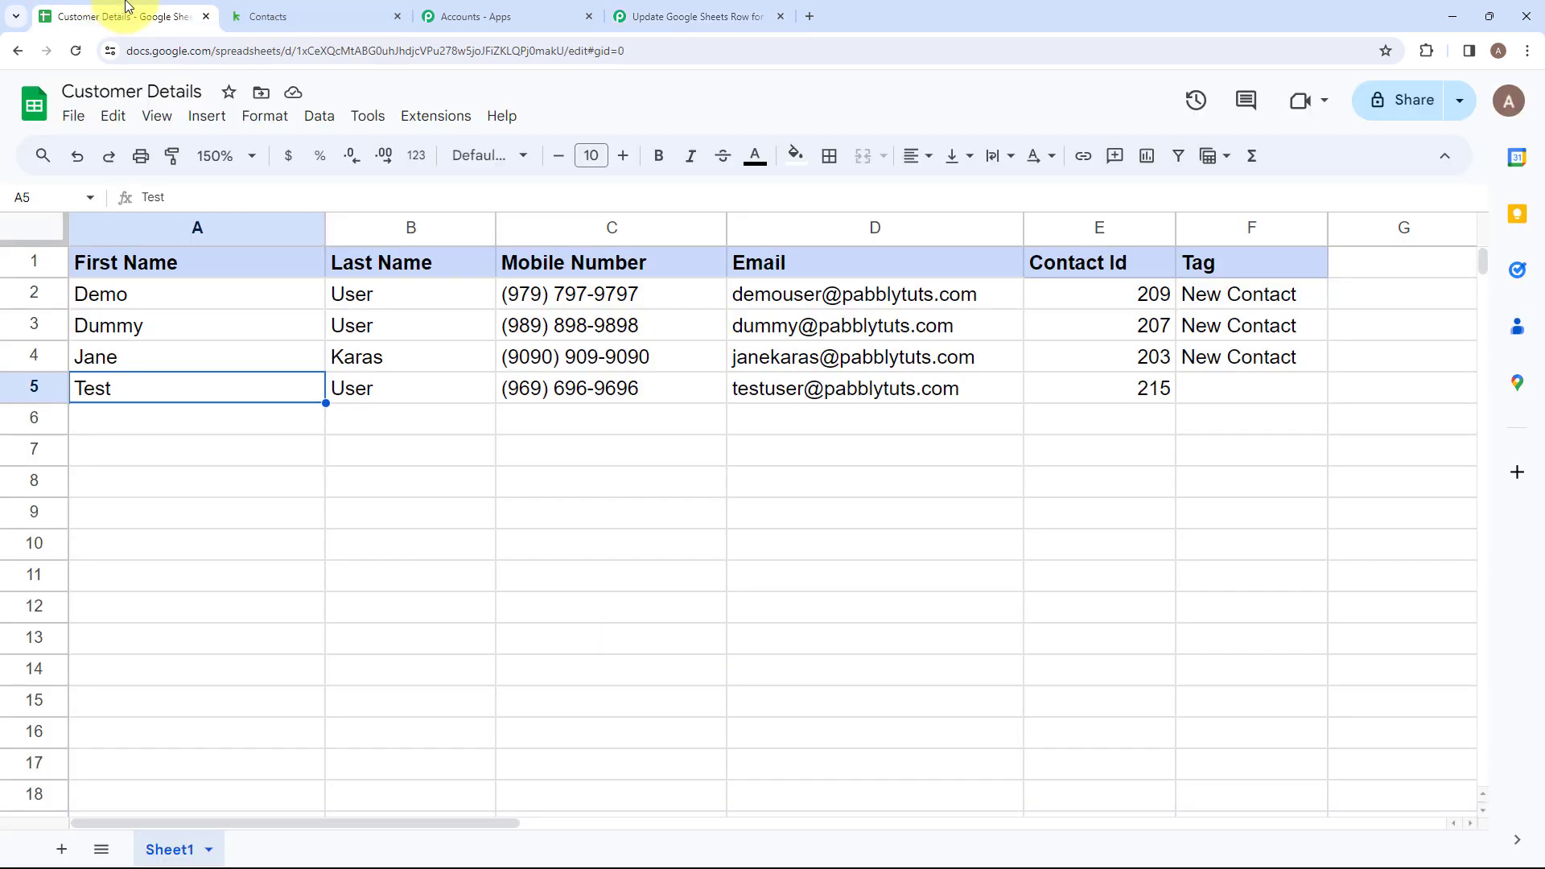
{"action": "left_click", "coordinate": [387, 262]}
{"action": "left_click", "coordinate": [483, 16]}
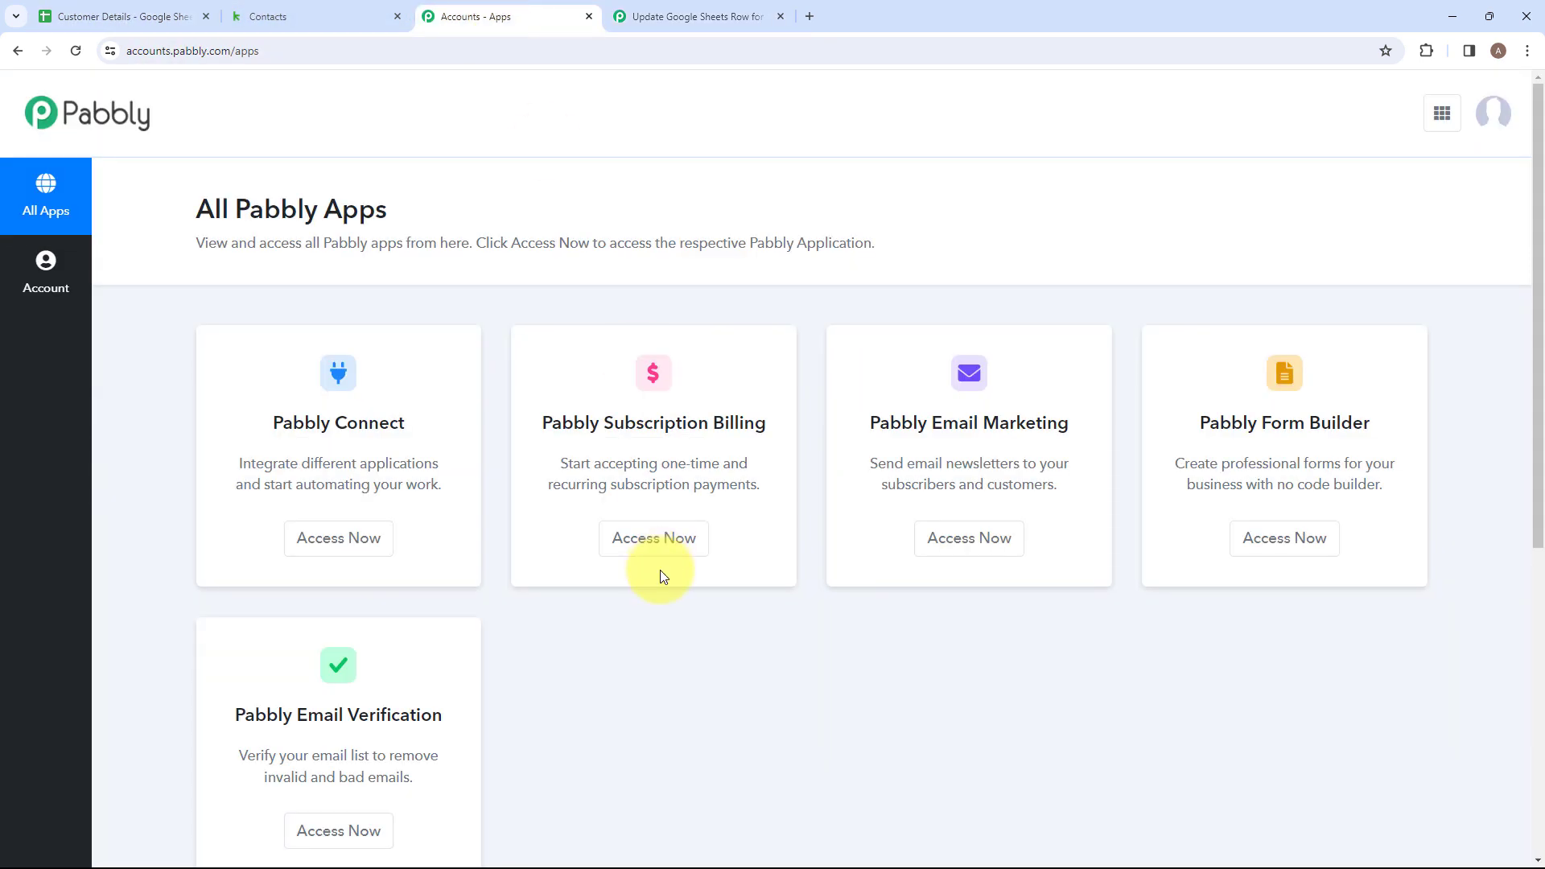
{"action": "left_click", "coordinate": [650, 30]}
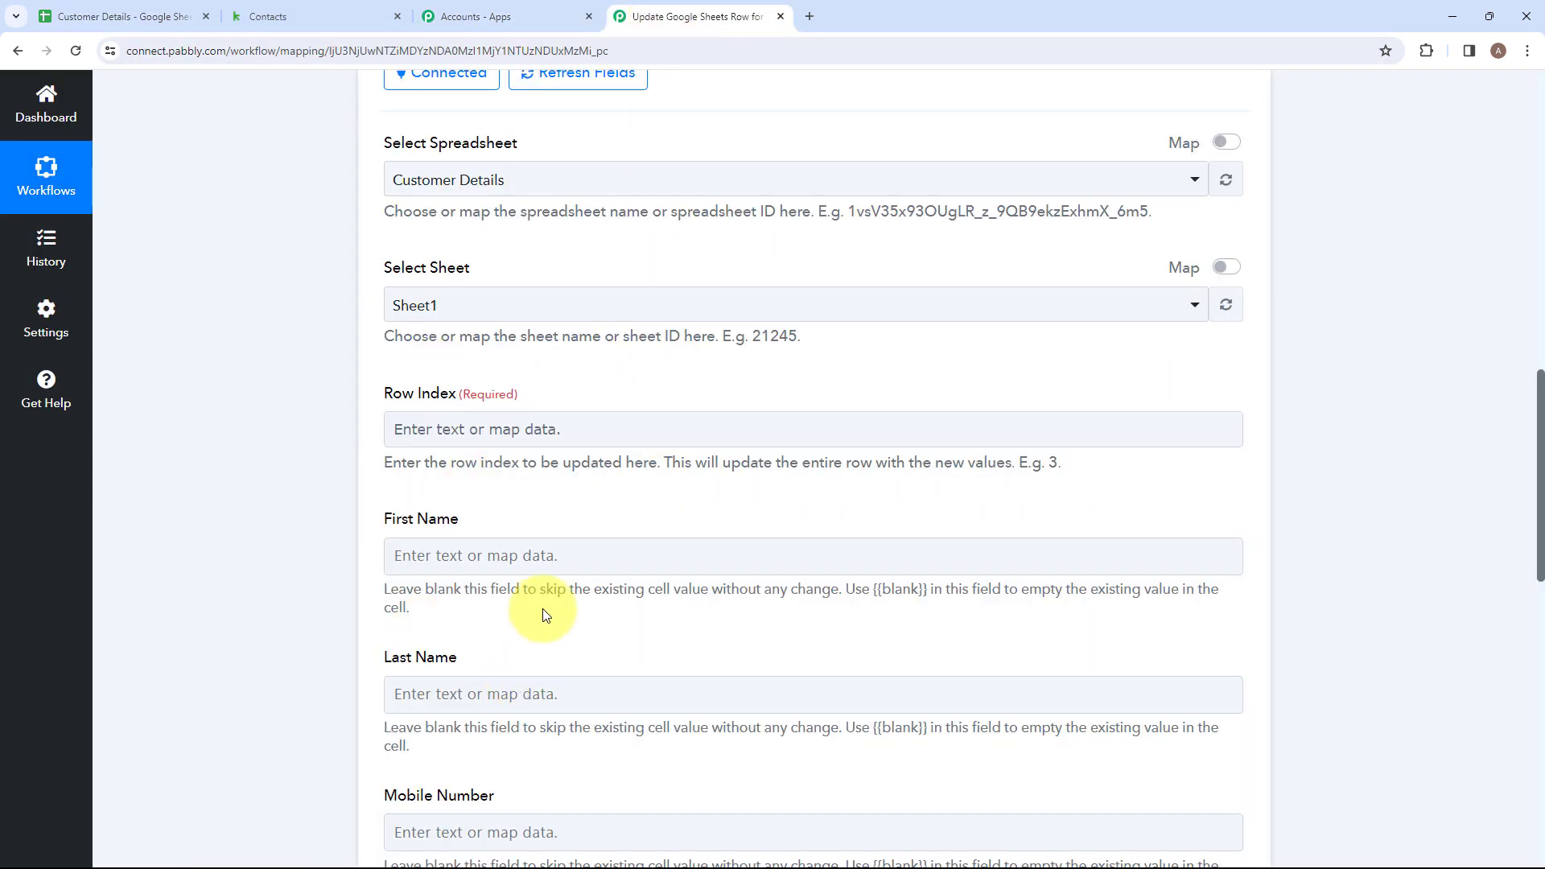
{"action": "scroll", "coordinate": [544, 611], "scroll_direction": "down", "scroll_amount": 2}
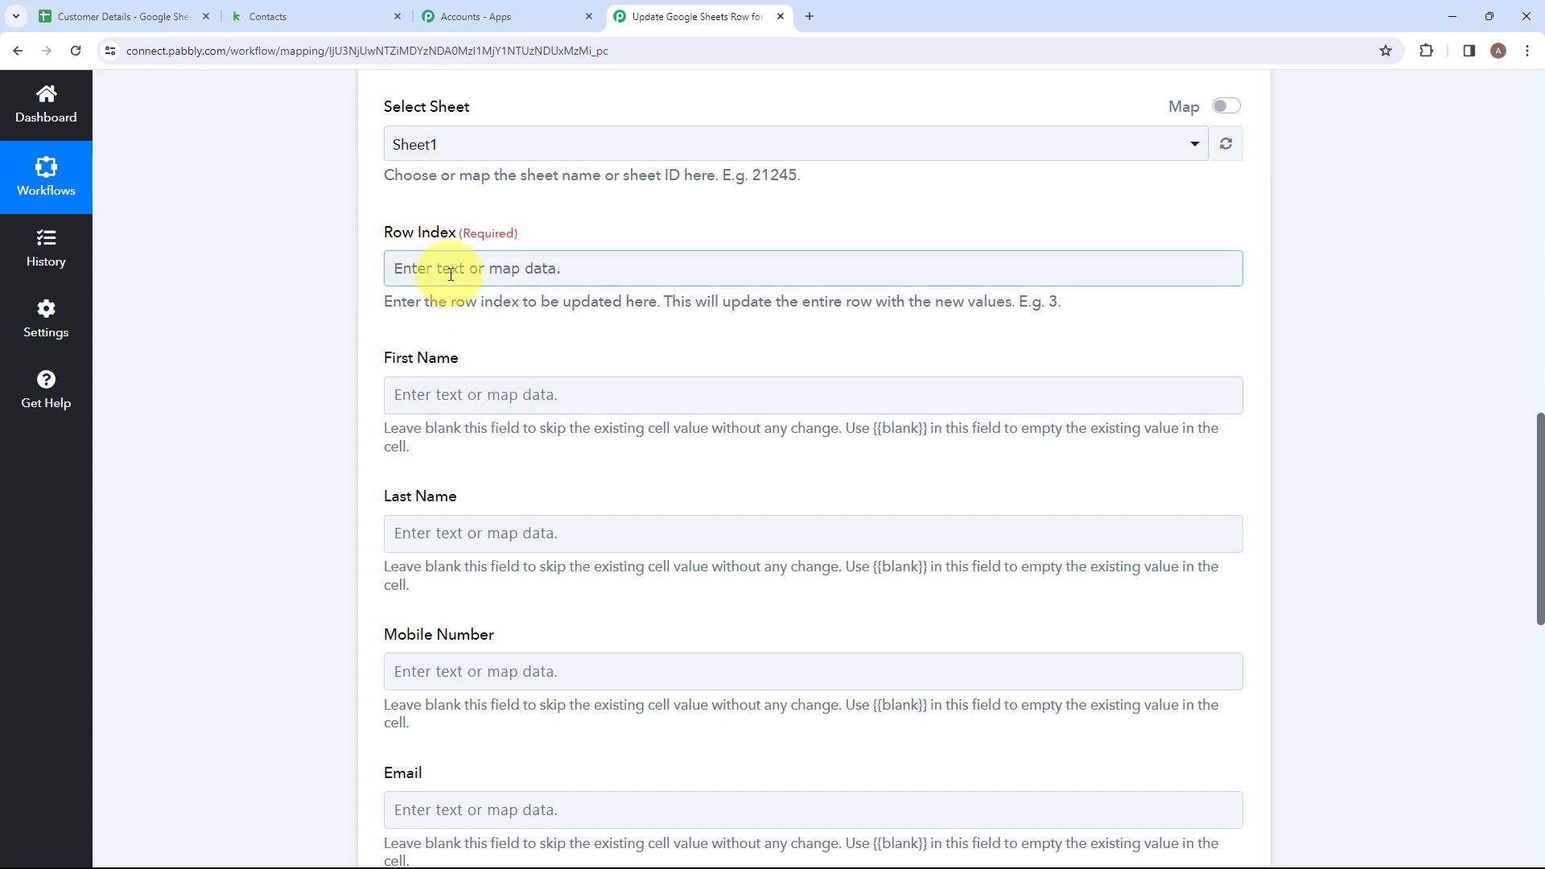
{"action": "scroll", "coordinate": [419, 535], "scroll_direction": "down", "scroll_amount": 2}
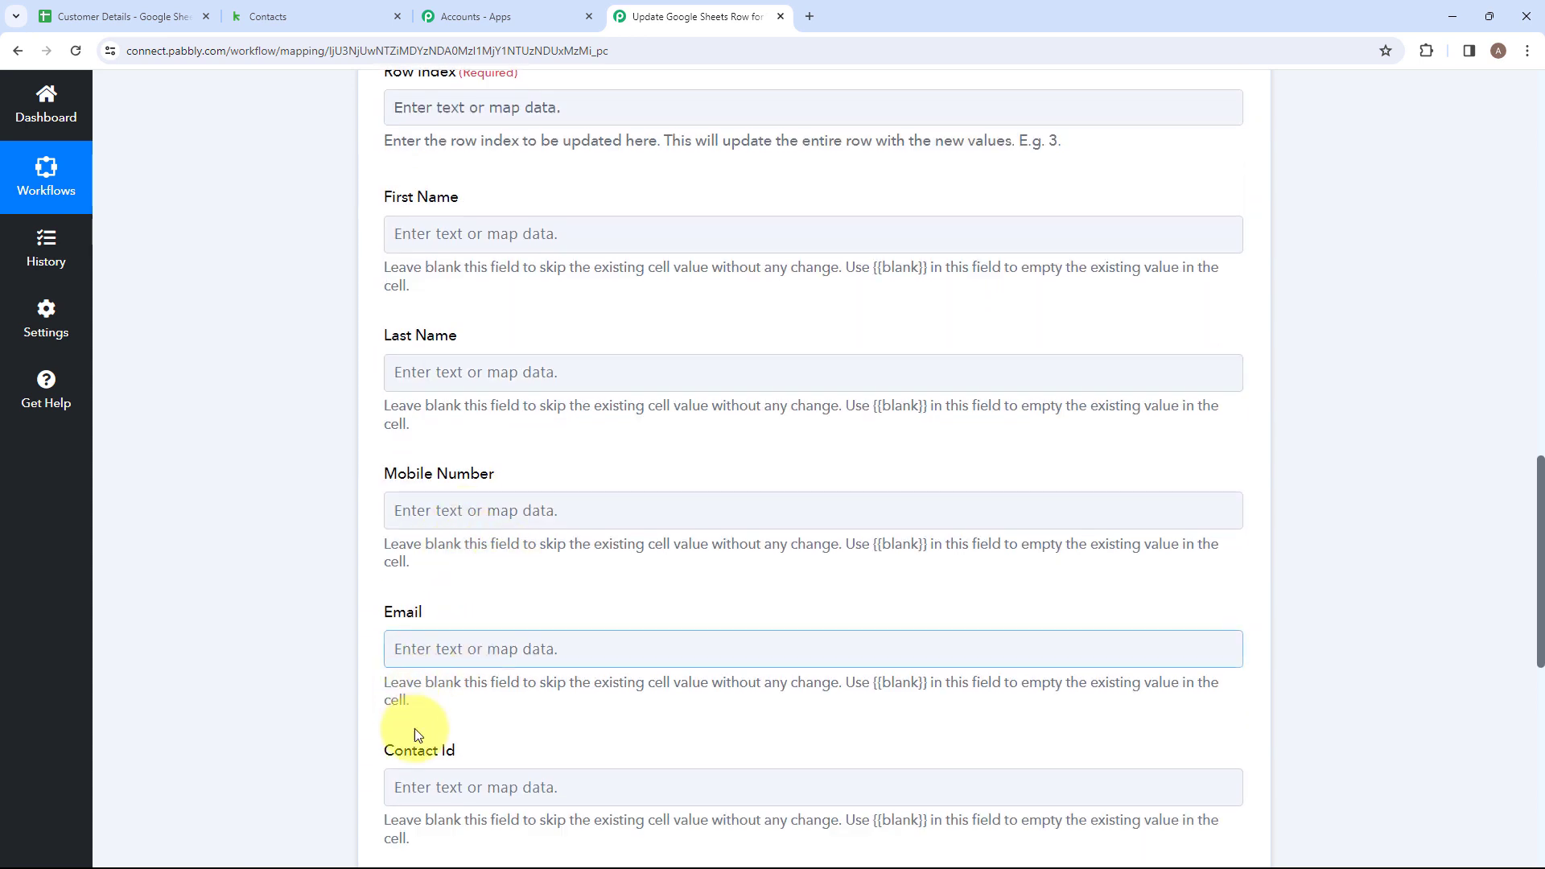
{"action": "scroll", "coordinate": [504, 295], "scroll_direction": "up", "scroll_amount": 1}
{"action": "scroll", "coordinate": [440, 569], "scroll_direction": "down", "scroll_amount": 3}
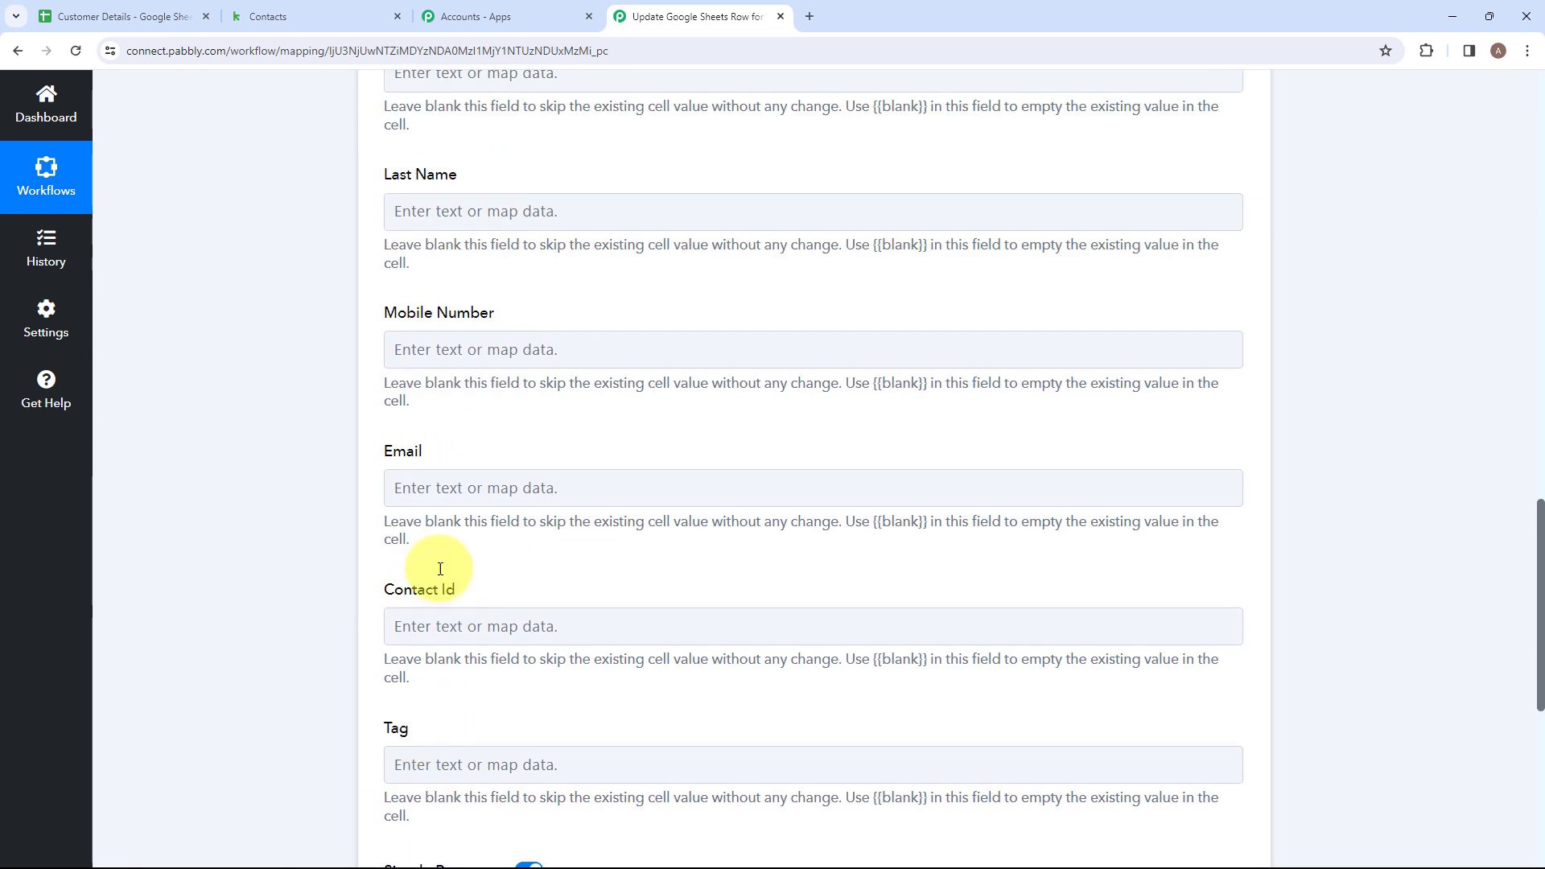
Examine the existing contact rows in the Customer Details sheet, from First Name across to Tag.
{"action": "left_click", "coordinate": [119, 23]}
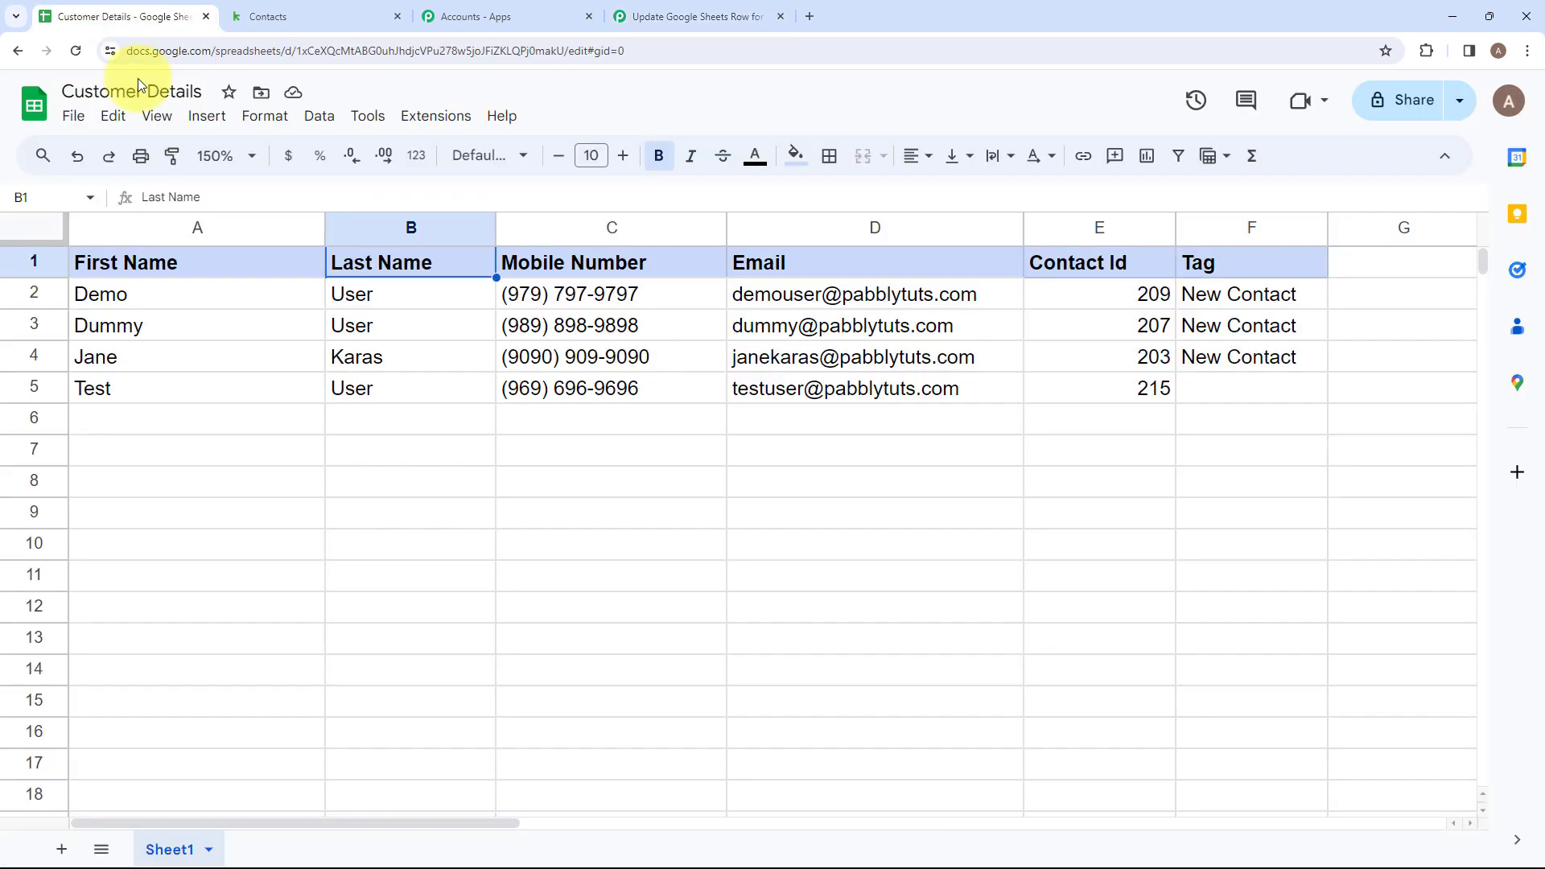
{"action": "left_click", "coordinate": [280, 357]}
{"action": "left_click", "coordinate": [451, 356]}
{"action": "left_click", "coordinate": [737, 356]}
{"action": "left_click", "coordinate": [1102, 331]}
{"action": "left_click", "coordinate": [1215, 326]}
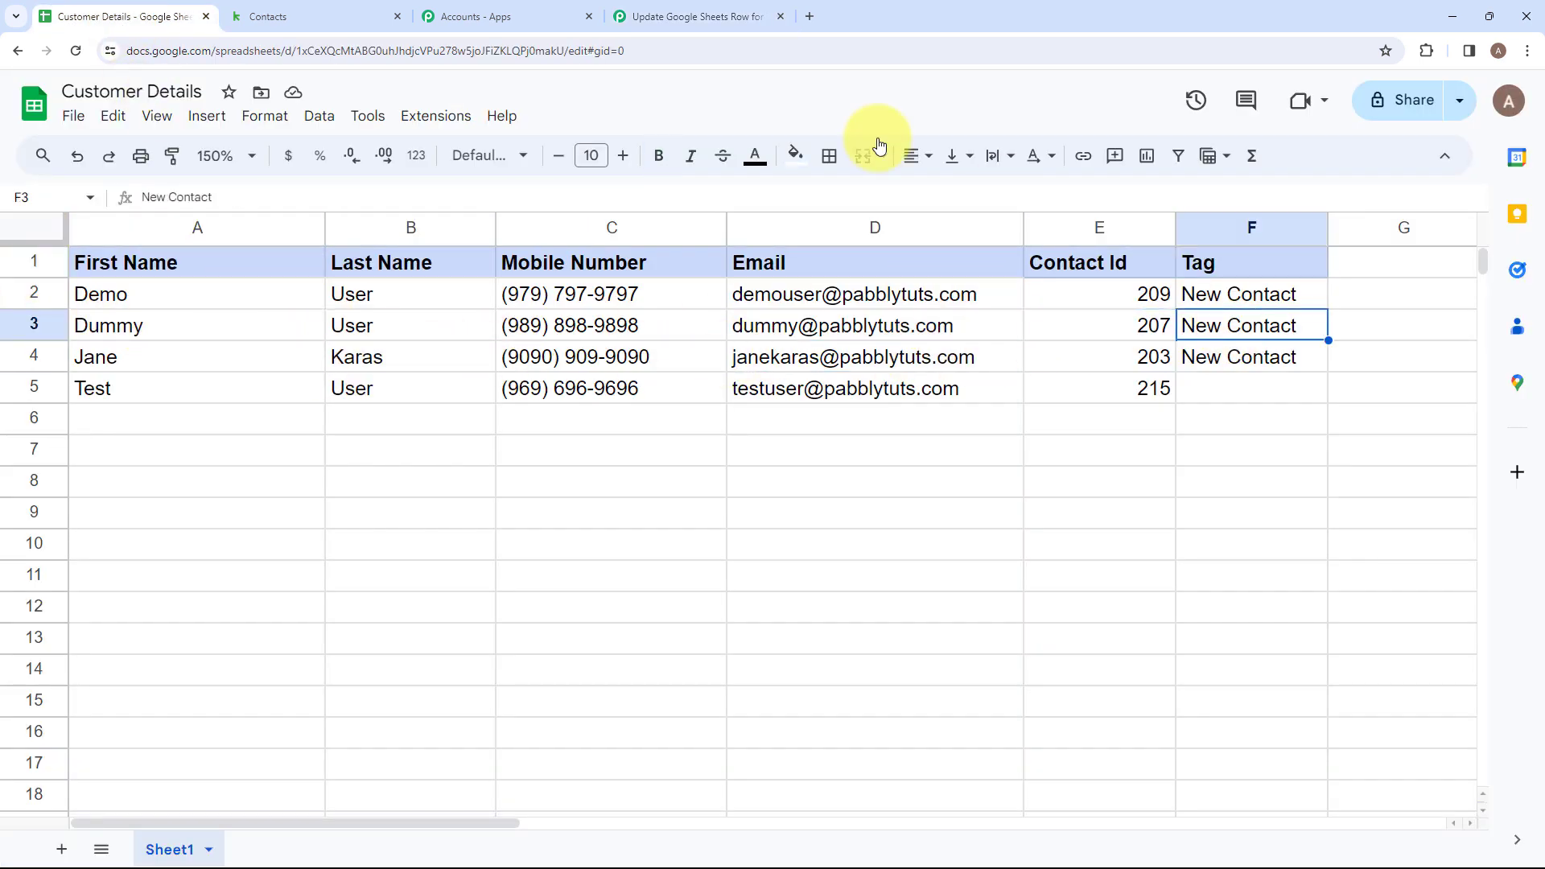
{"action": "left_click", "coordinate": [679, 13]}
Map the Update Row action's Row Index and First Name to RowIndex and RowValue First Name from the Lookup Spreadsheet Rows V2 response.
{"action": "scroll", "coordinate": [569, 349], "scroll_direction": "up", "scroll_amount": 2}
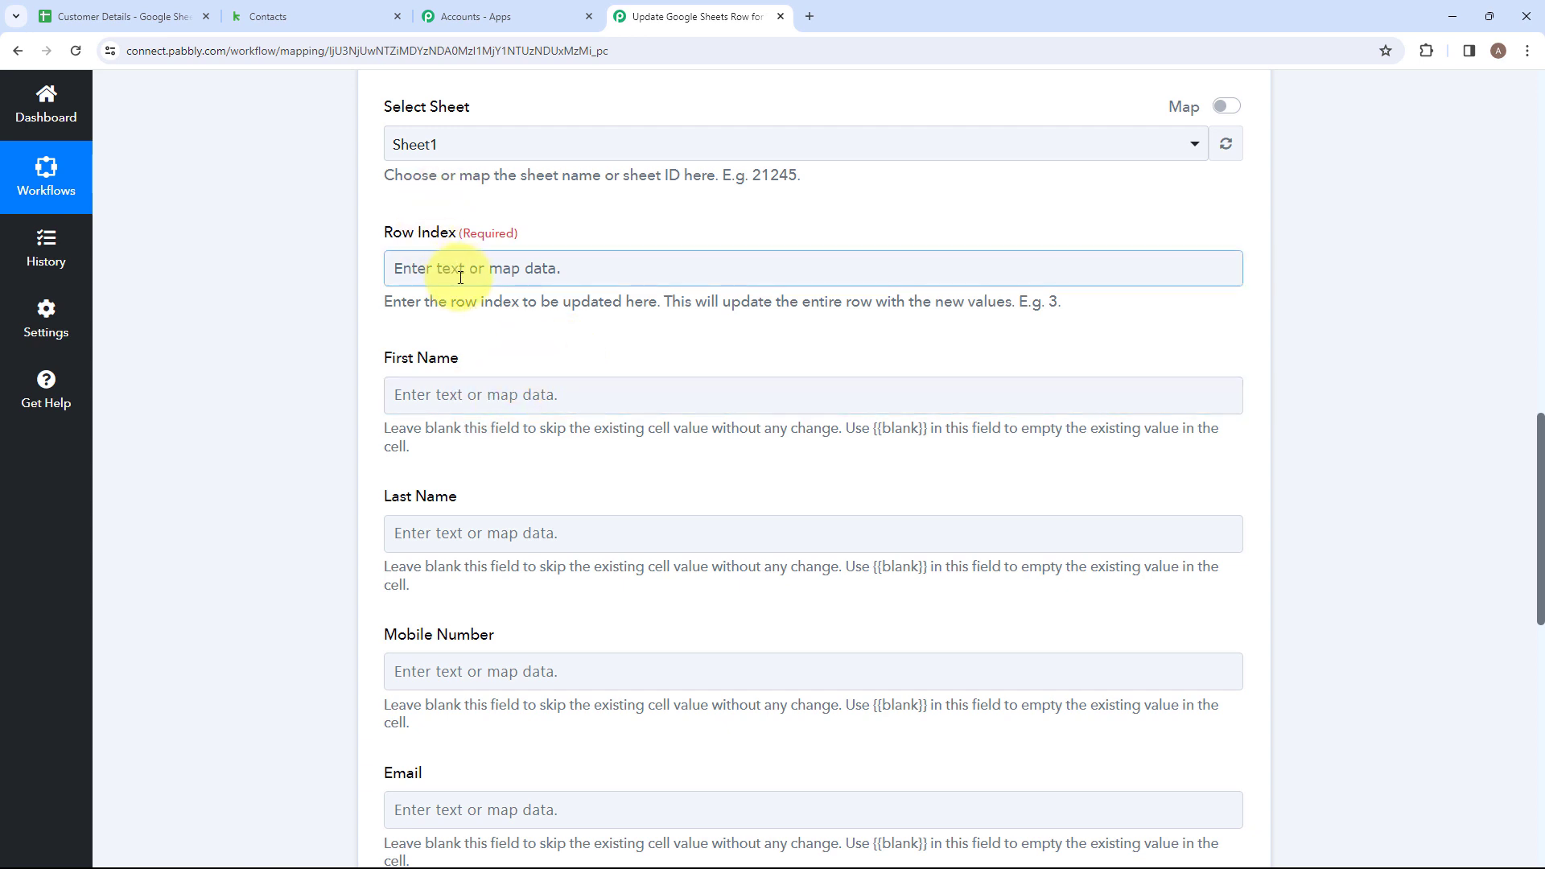
{"action": "left_click", "coordinate": [434, 266]}
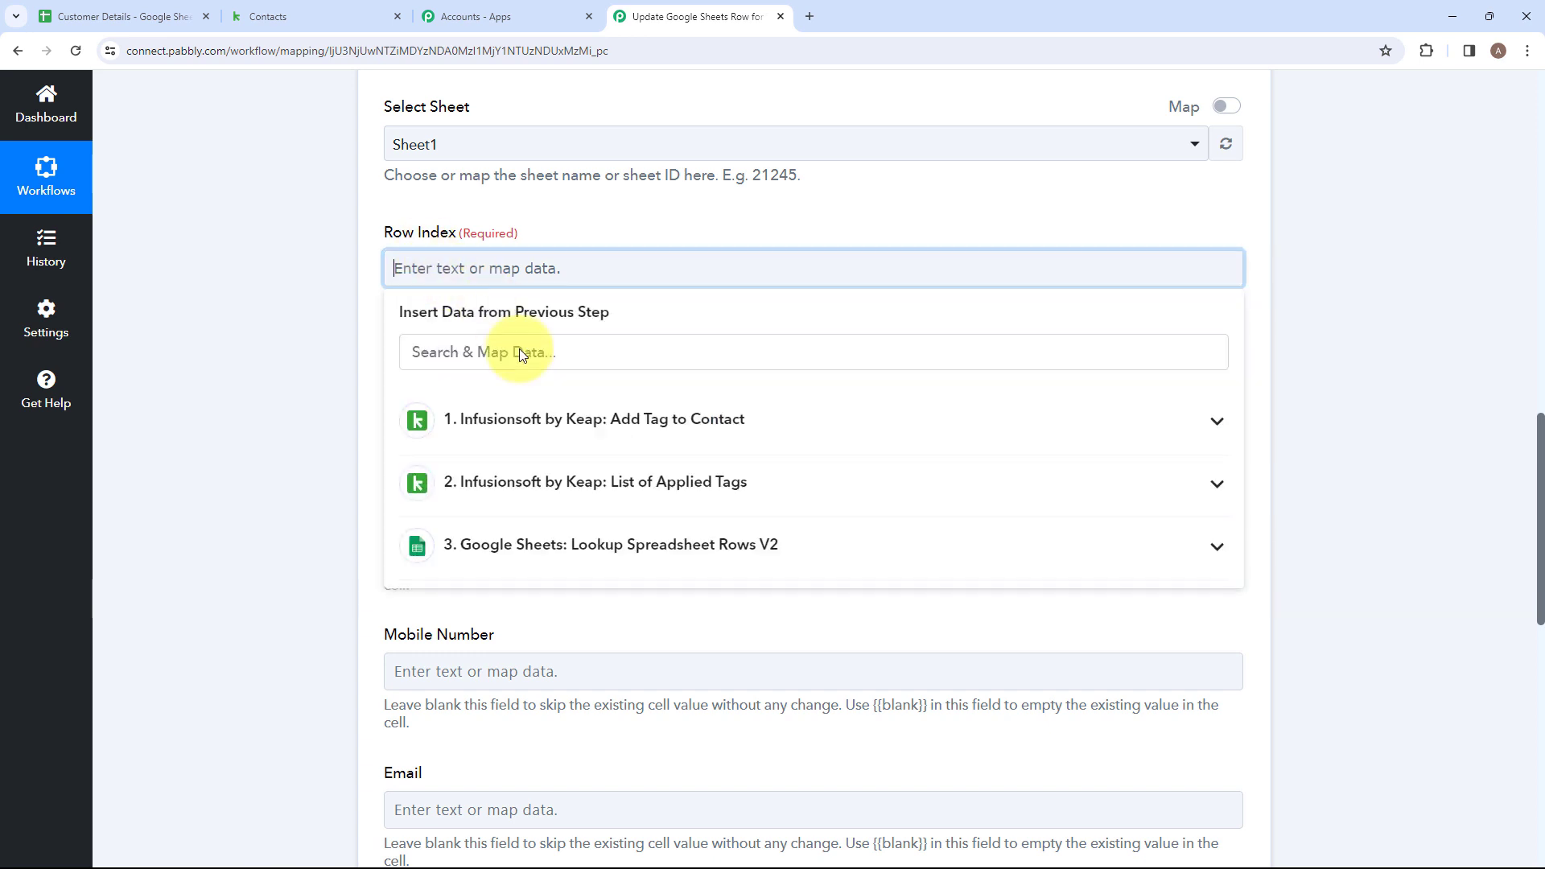
{"action": "left_click", "coordinate": [563, 544]}
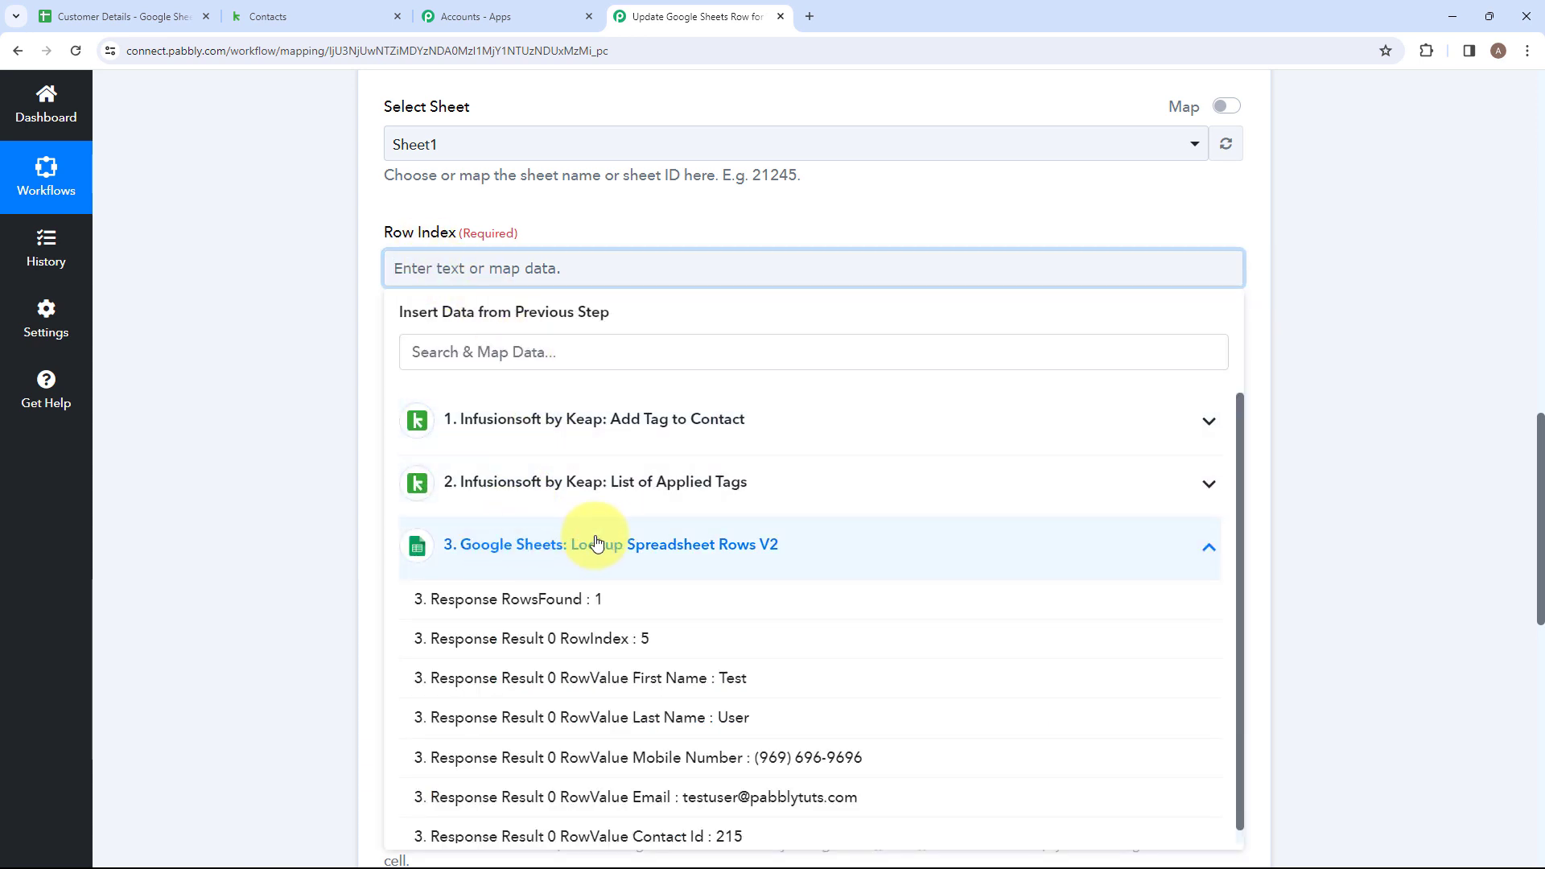
{"action": "left_click", "coordinate": [610, 639]}
{"action": "left_click", "coordinate": [548, 523]}
{"action": "left_click", "coordinate": [631, 644]}
{"action": "left_click", "coordinate": [291, 567]}
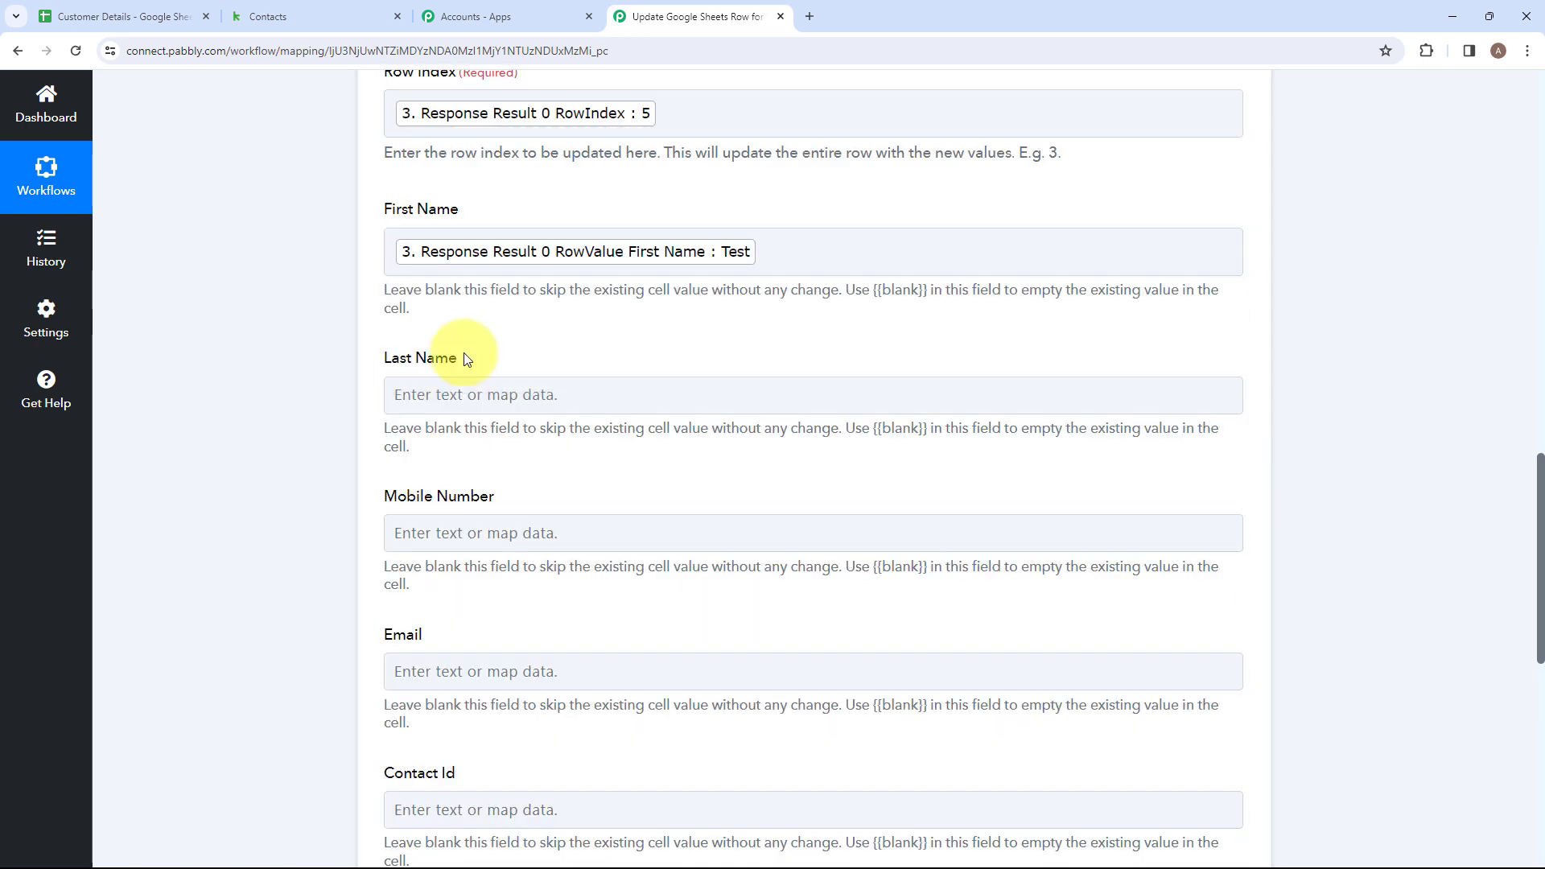
Map the Last Name field to RowValue Last Name from the Lookup Spreadsheet Rows V2 response.
{"action": "left_click", "coordinate": [507, 403]}
{"action": "left_click", "coordinate": [611, 682]}
{"action": "left_click", "coordinate": [590, 855]}
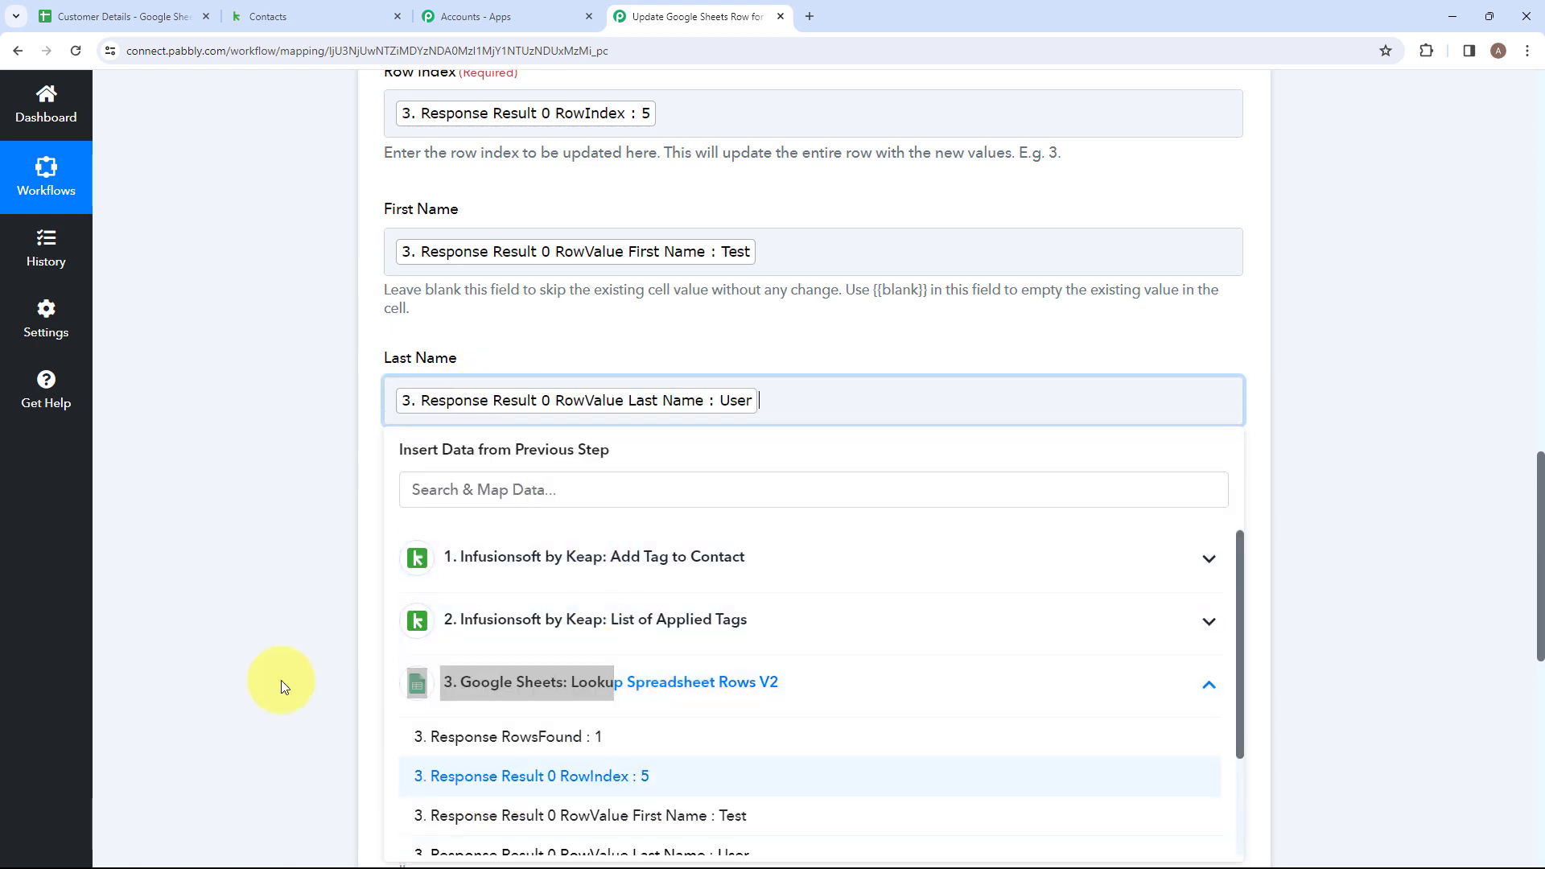
{"action": "left_click", "coordinate": [256, 595]}
Map the Mobile Number field to RowValue Mobile Number from the Lookup Spreadsheet Rows V2 response.
{"action": "scroll", "coordinate": [266, 584], "scroll_direction": "down", "scroll_amount": 4}
{"action": "left_click", "coordinate": [563, 221]}
{"action": "left_click", "coordinate": [641, 505]}
{"action": "scroll", "coordinate": [642, 524], "scroll_direction": "down", "scroll_amount": 3}
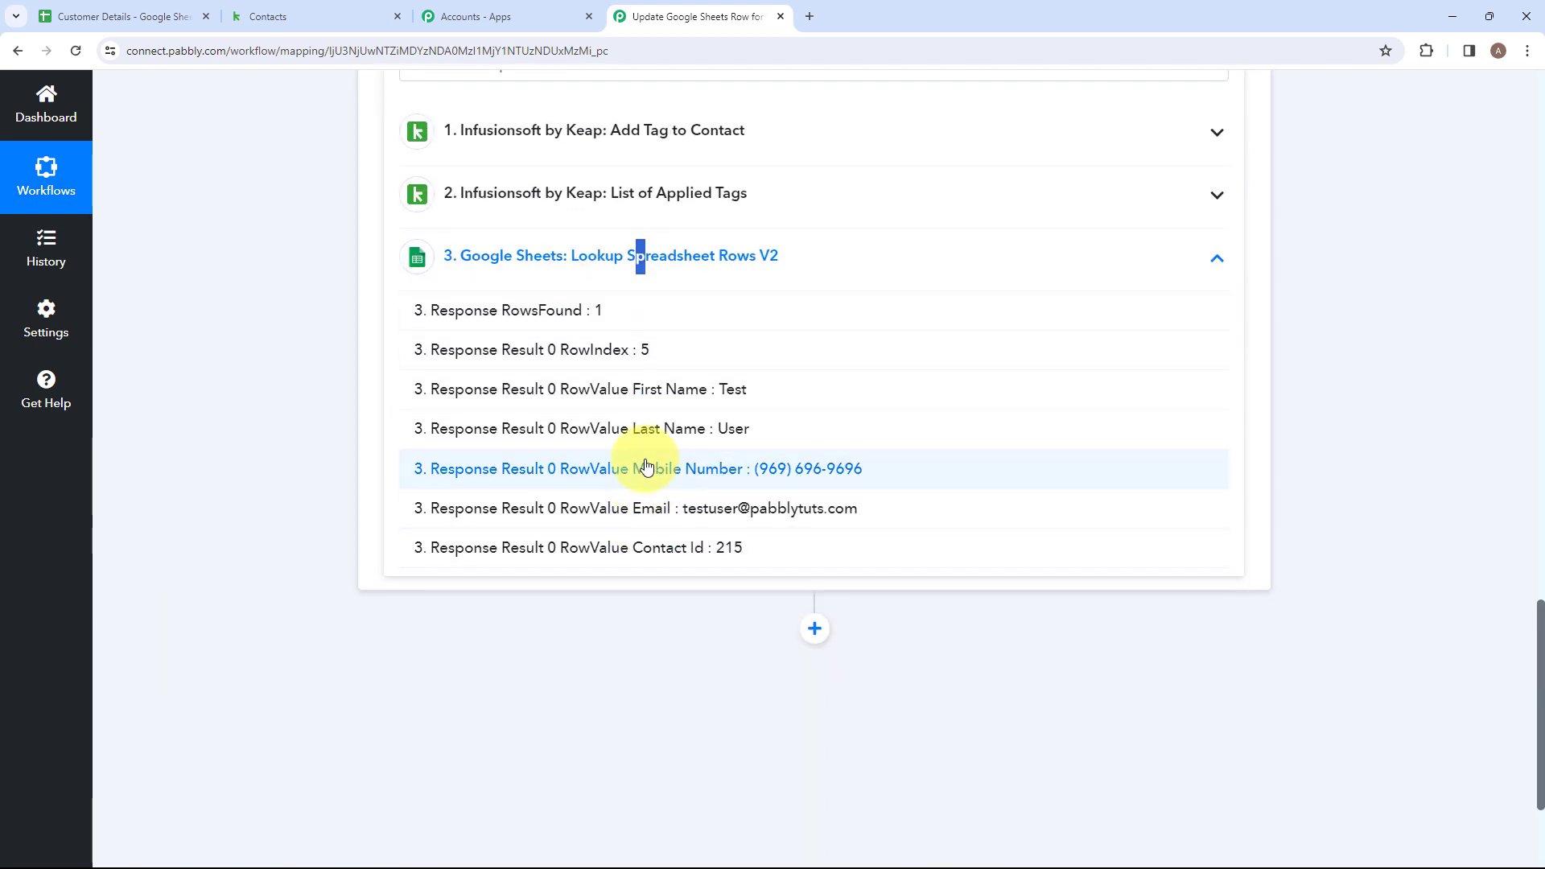
{"action": "left_click", "coordinate": [646, 467]}
{"action": "left_click", "coordinate": [316, 444]}
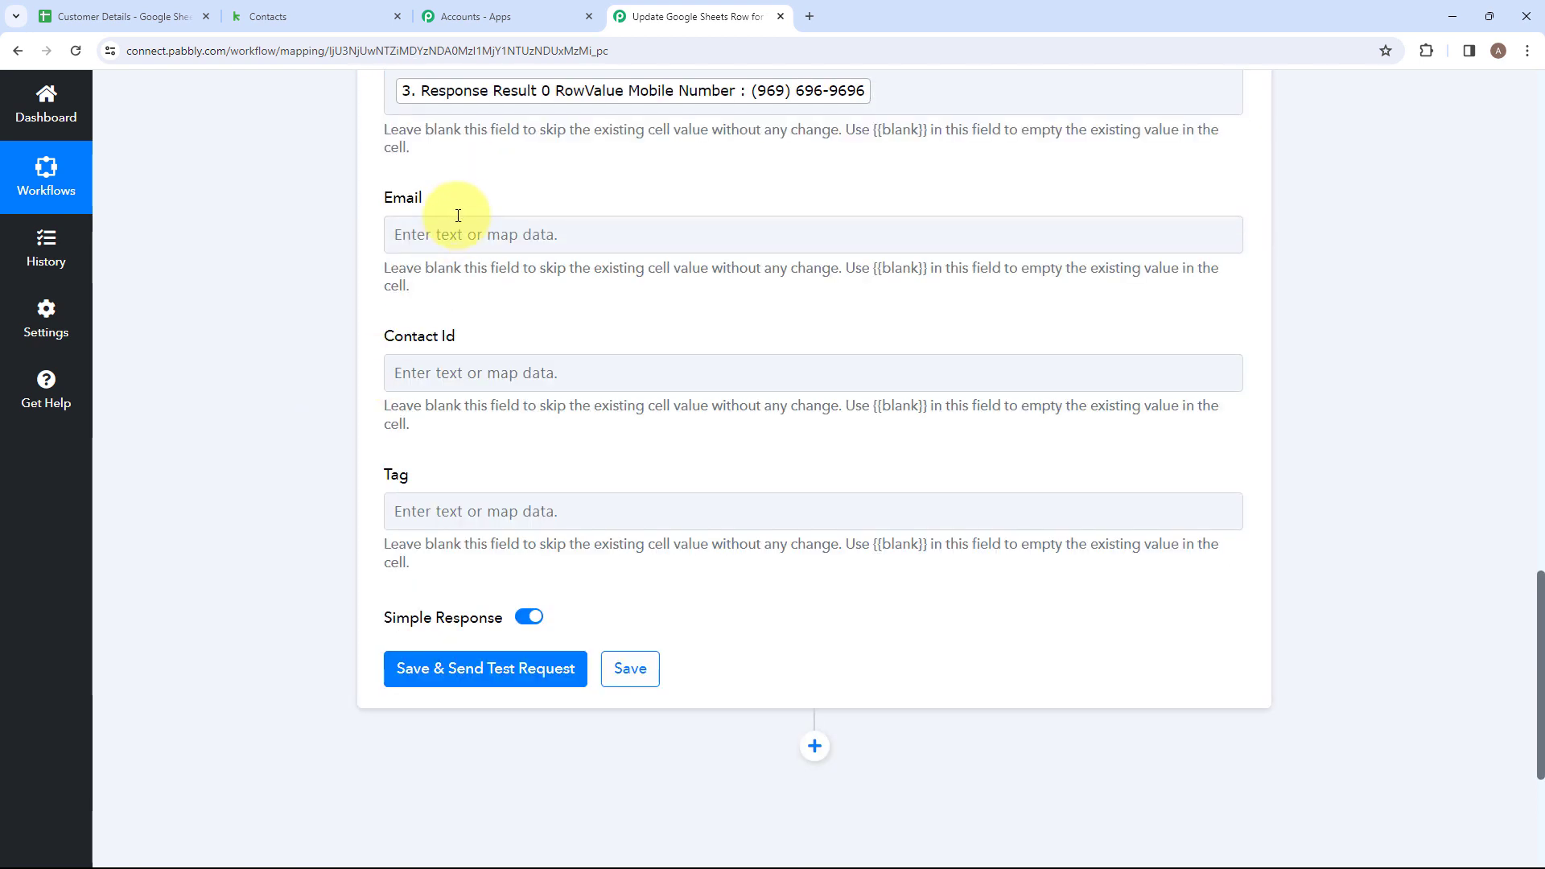
Map the Email field to RowValue Email from the Lookup Spreadsheet Rows V2 response.
{"action": "left_click", "coordinate": [494, 235]}
{"action": "left_click", "coordinate": [486, 513]}
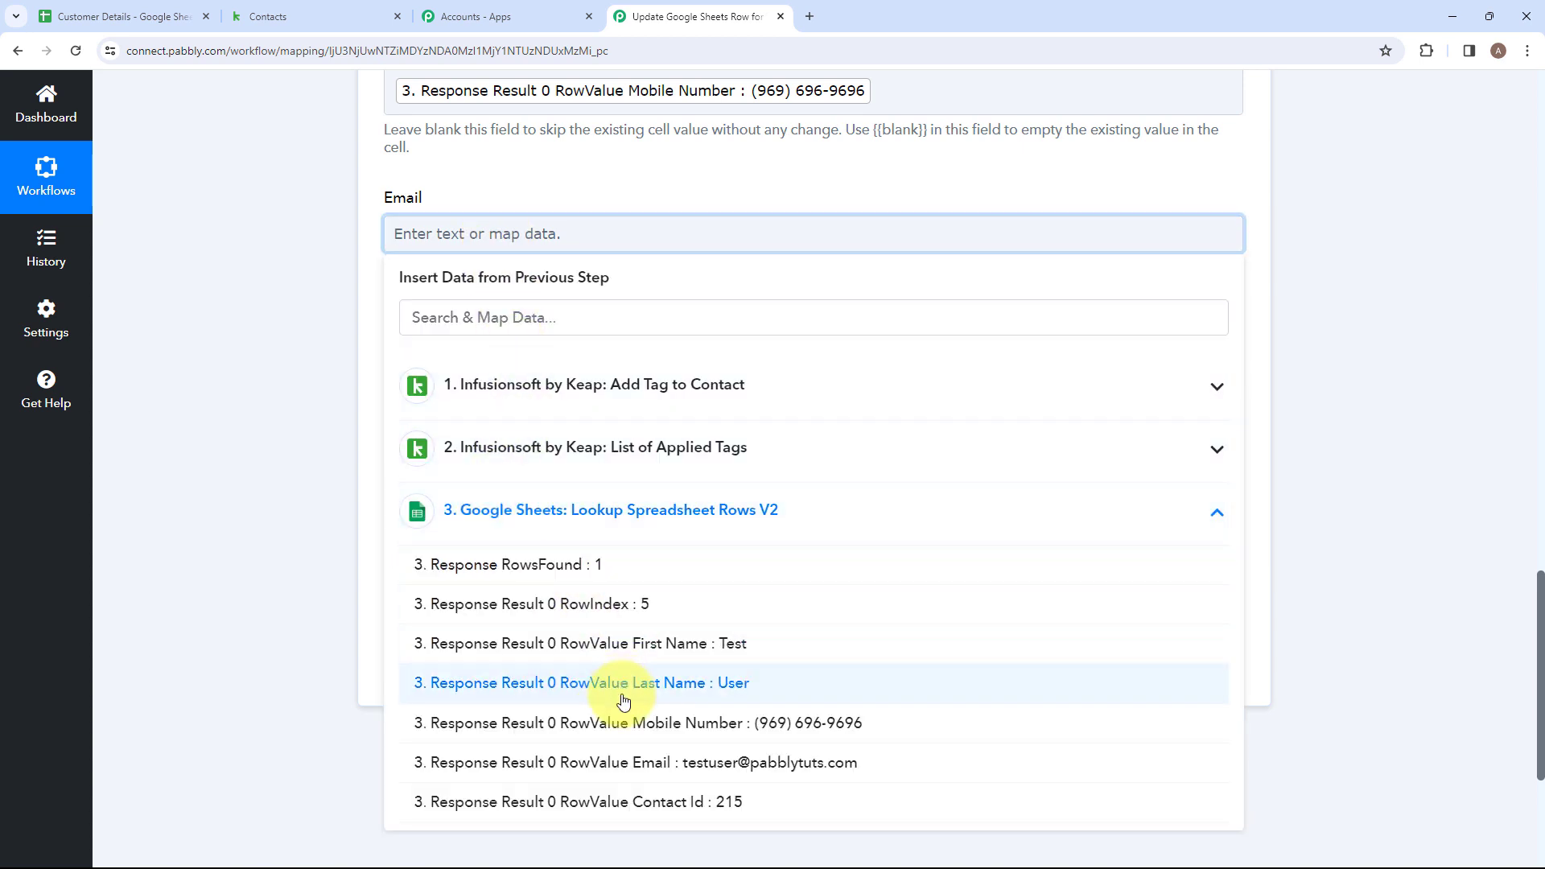
{"action": "left_click", "coordinate": [626, 762]}
{"action": "left_click", "coordinate": [335, 701]}
Map the Contact Id field to RowValue Contact Id from the Lookup Spreadsheet Rows V2 response.
{"action": "left_click", "coordinate": [504, 390]}
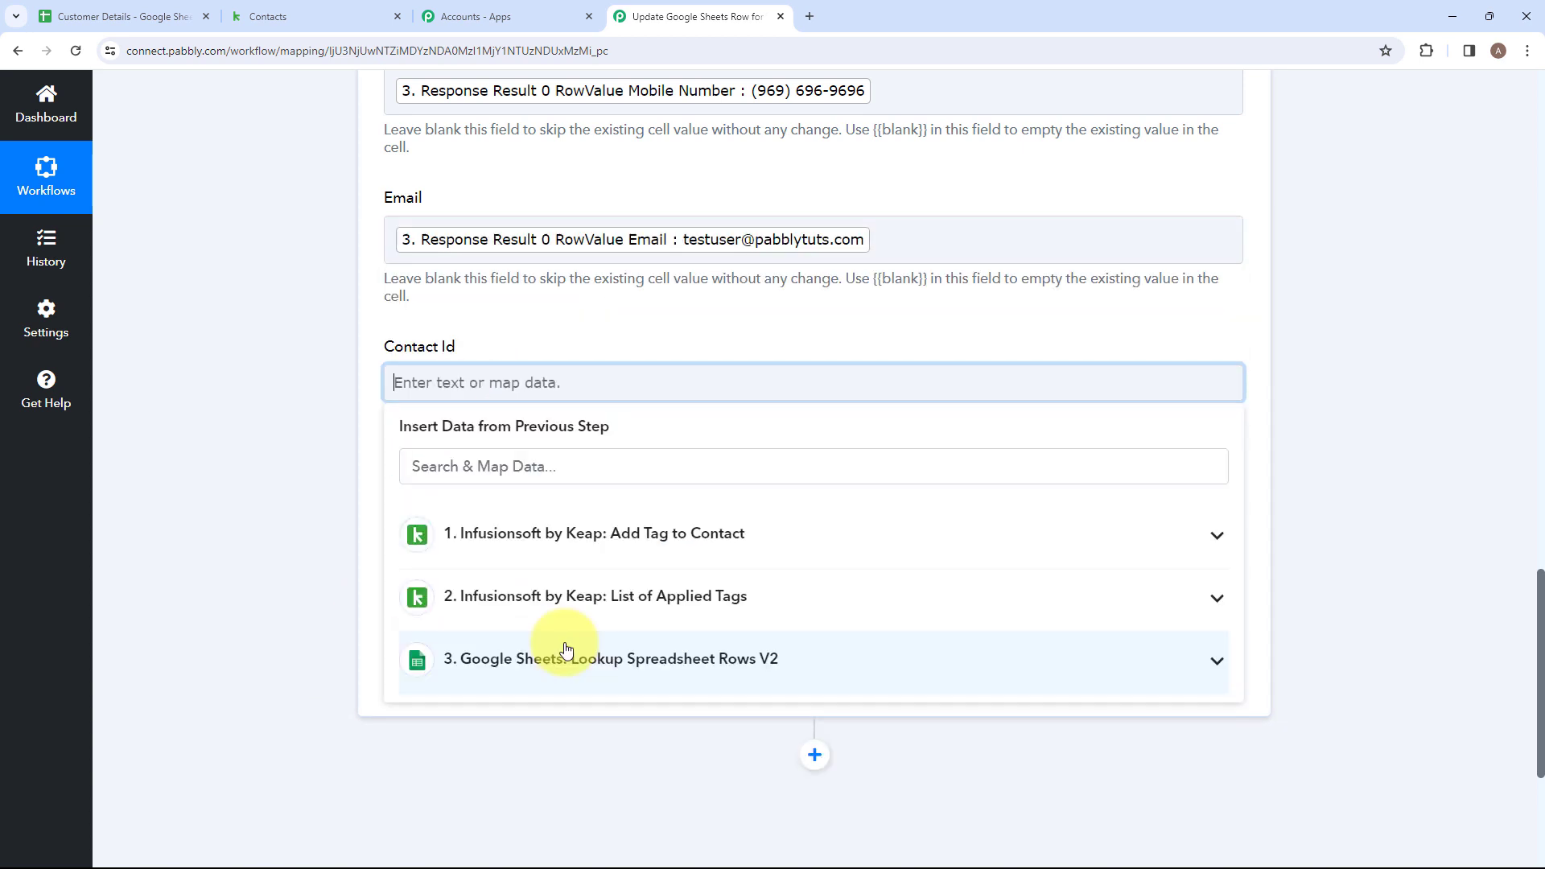
{"action": "left_click", "coordinate": [567, 658]}
{"action": "scroll", "coordinate": [636, 644], "scroll_direction": "down", "scroll_amount": 5}
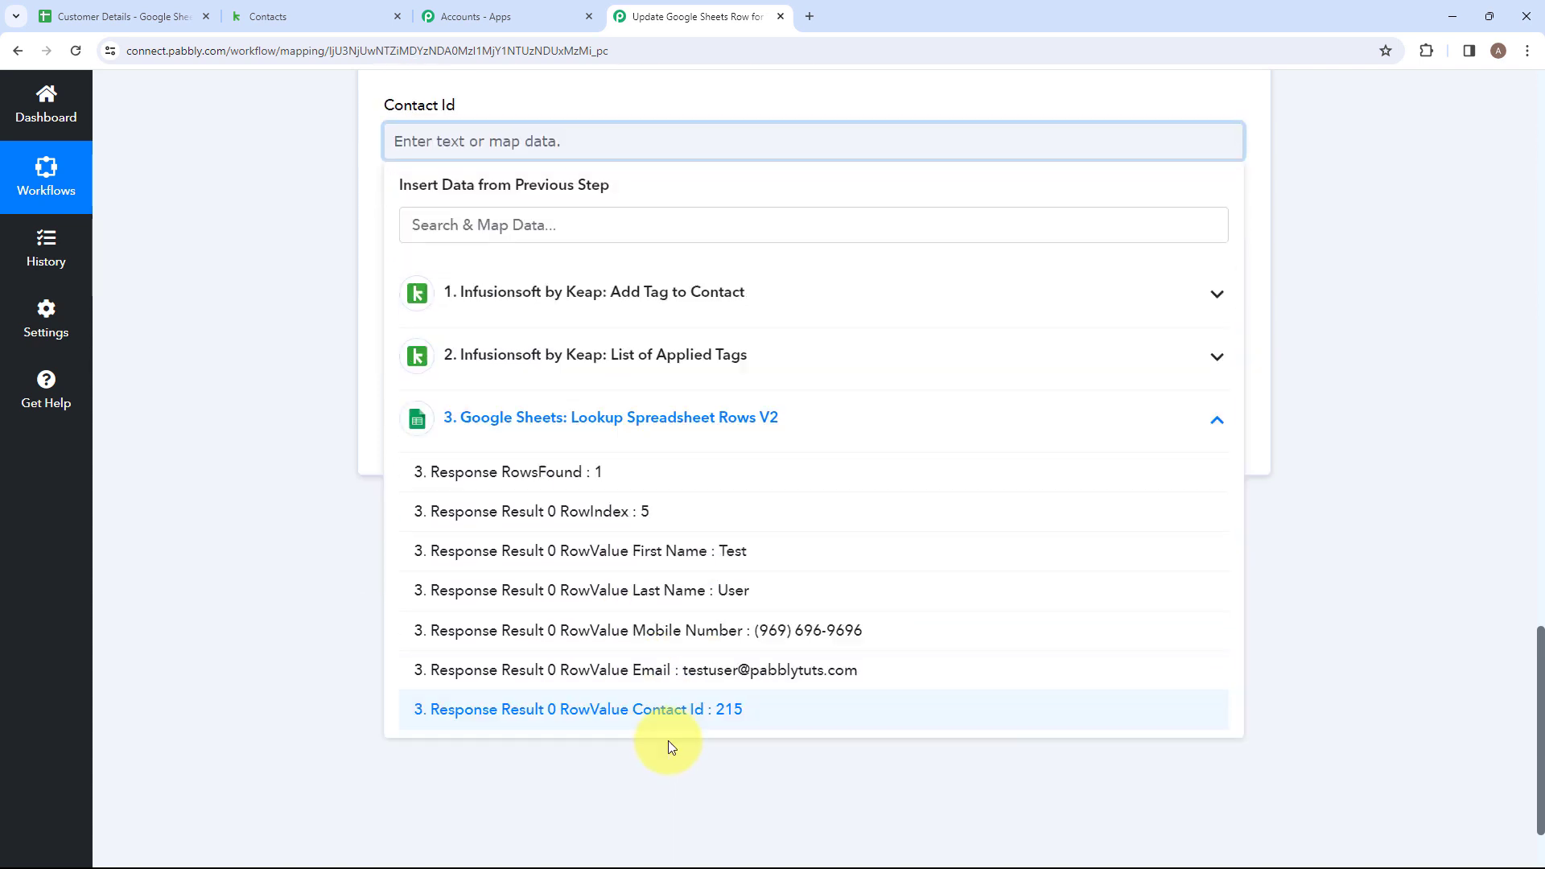
{"action": "left_click", "coordinate": [638, 709]}
{"action": "left_click", "coordinate": [312, 580]}
Map the Tag field to Tags 0 Tag Name from List of Applied Tags, and save the Update Row action with a test request.
{"action": "left_click", "coordinate": [542, 291]}
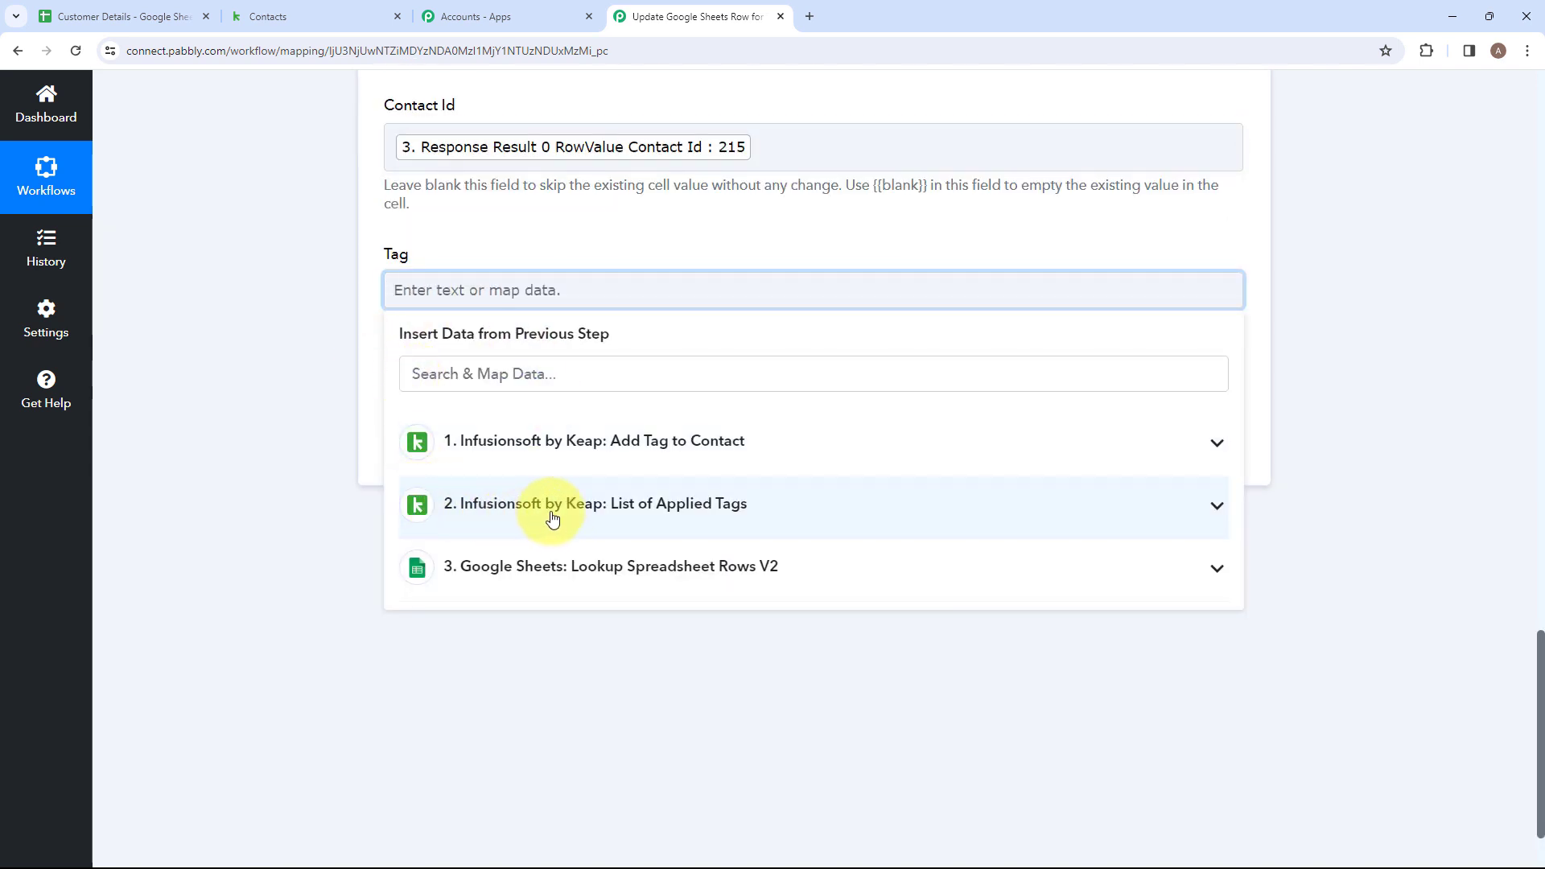
{"action": "left_click", "coordinate": [727, 521]}
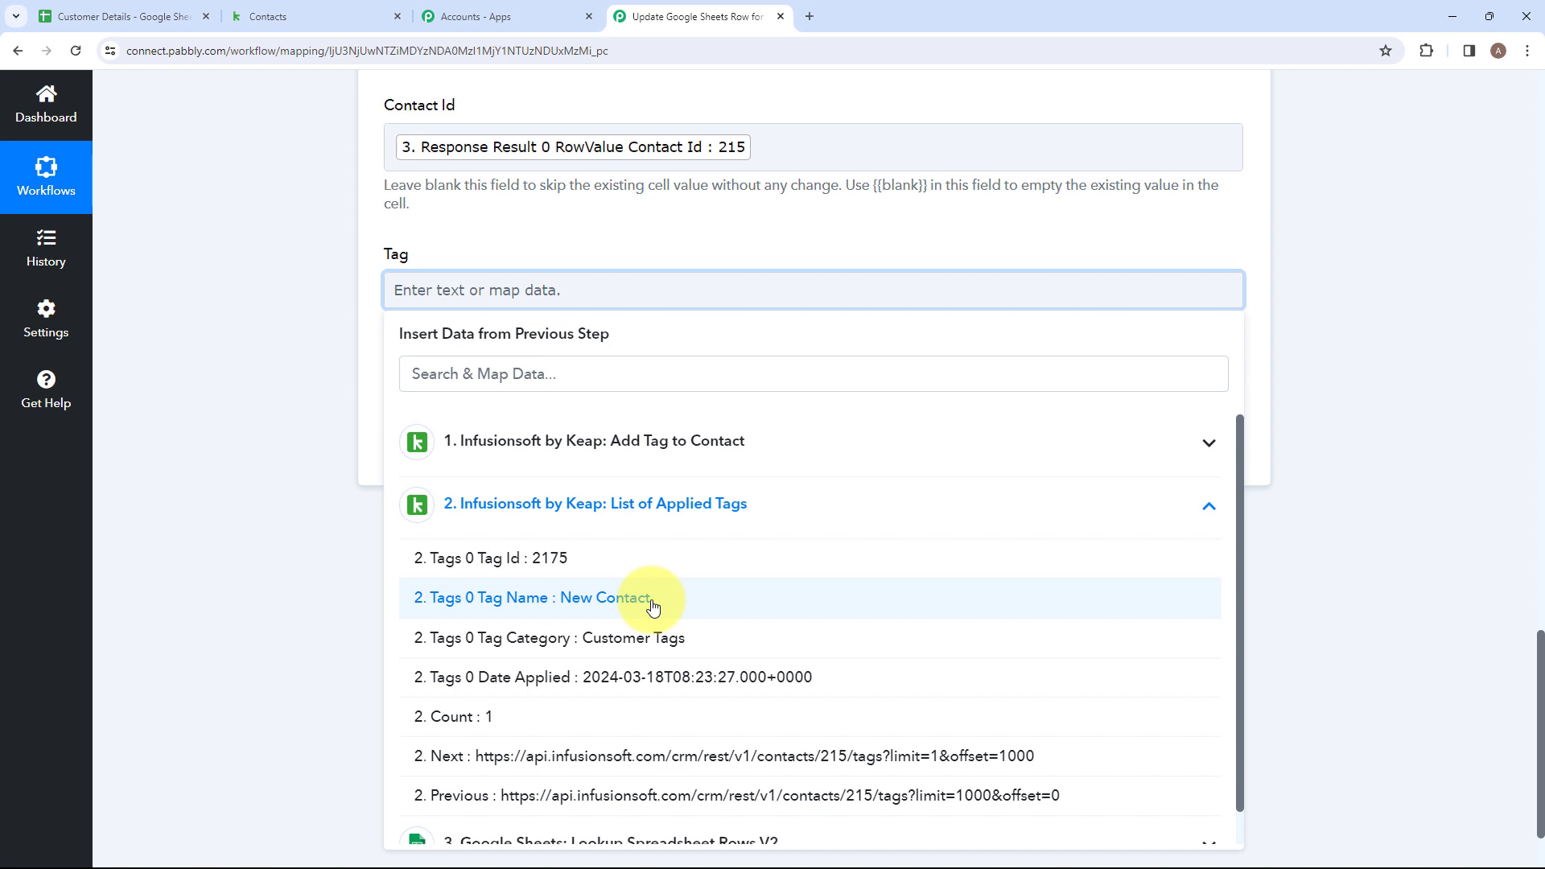
{"action": "left_click", "coordinate": [683, 606]}
{"action": "left_click", "coordinate": [559, 316]}
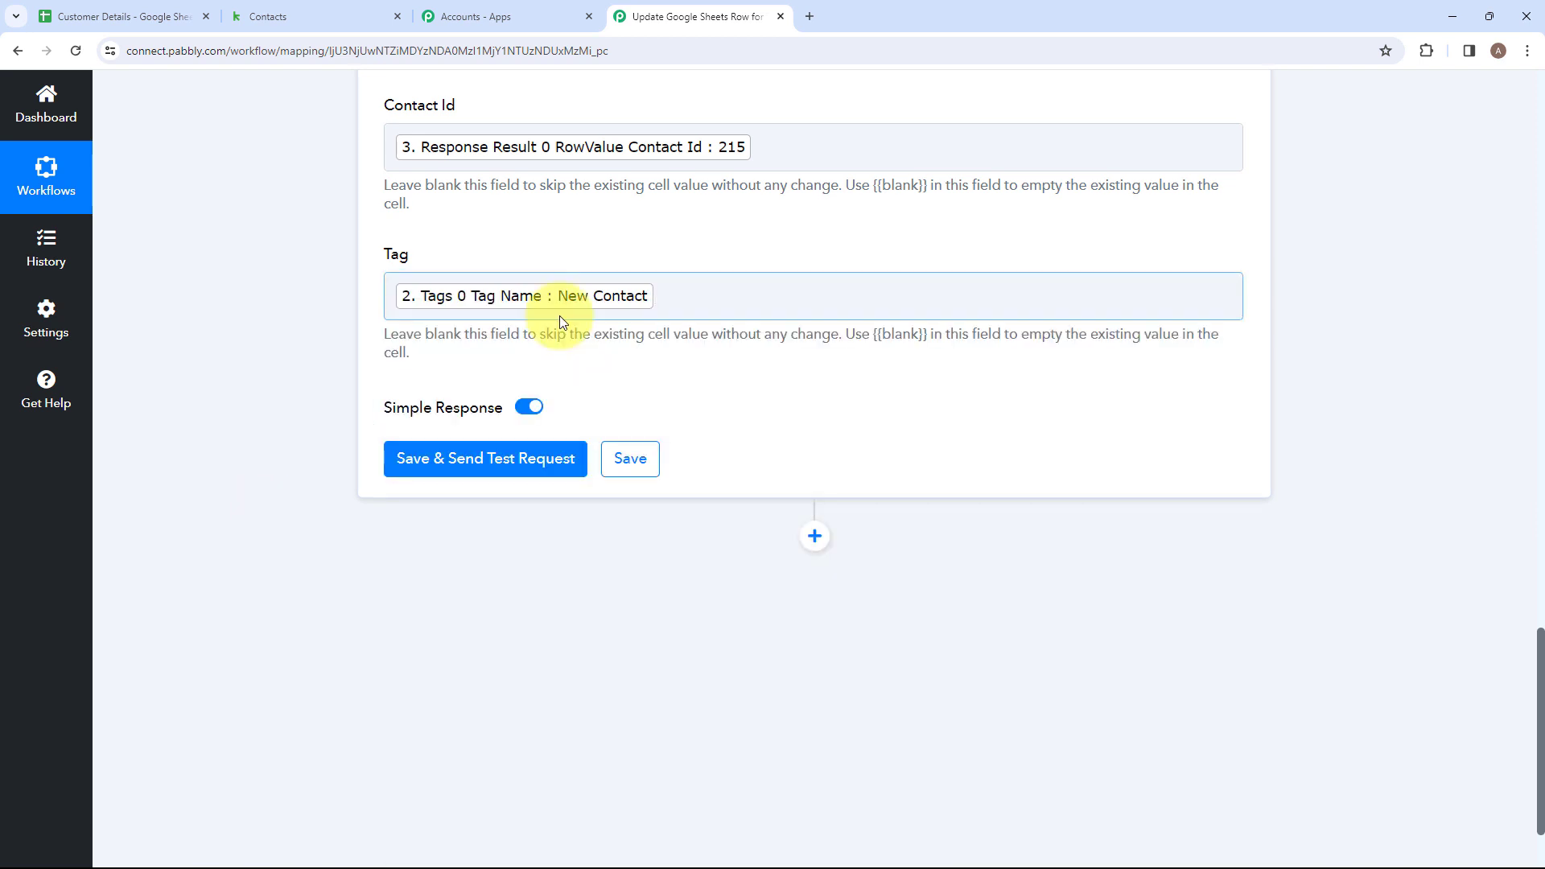
{"action": "left_click", "coordinate": [458, 474]}
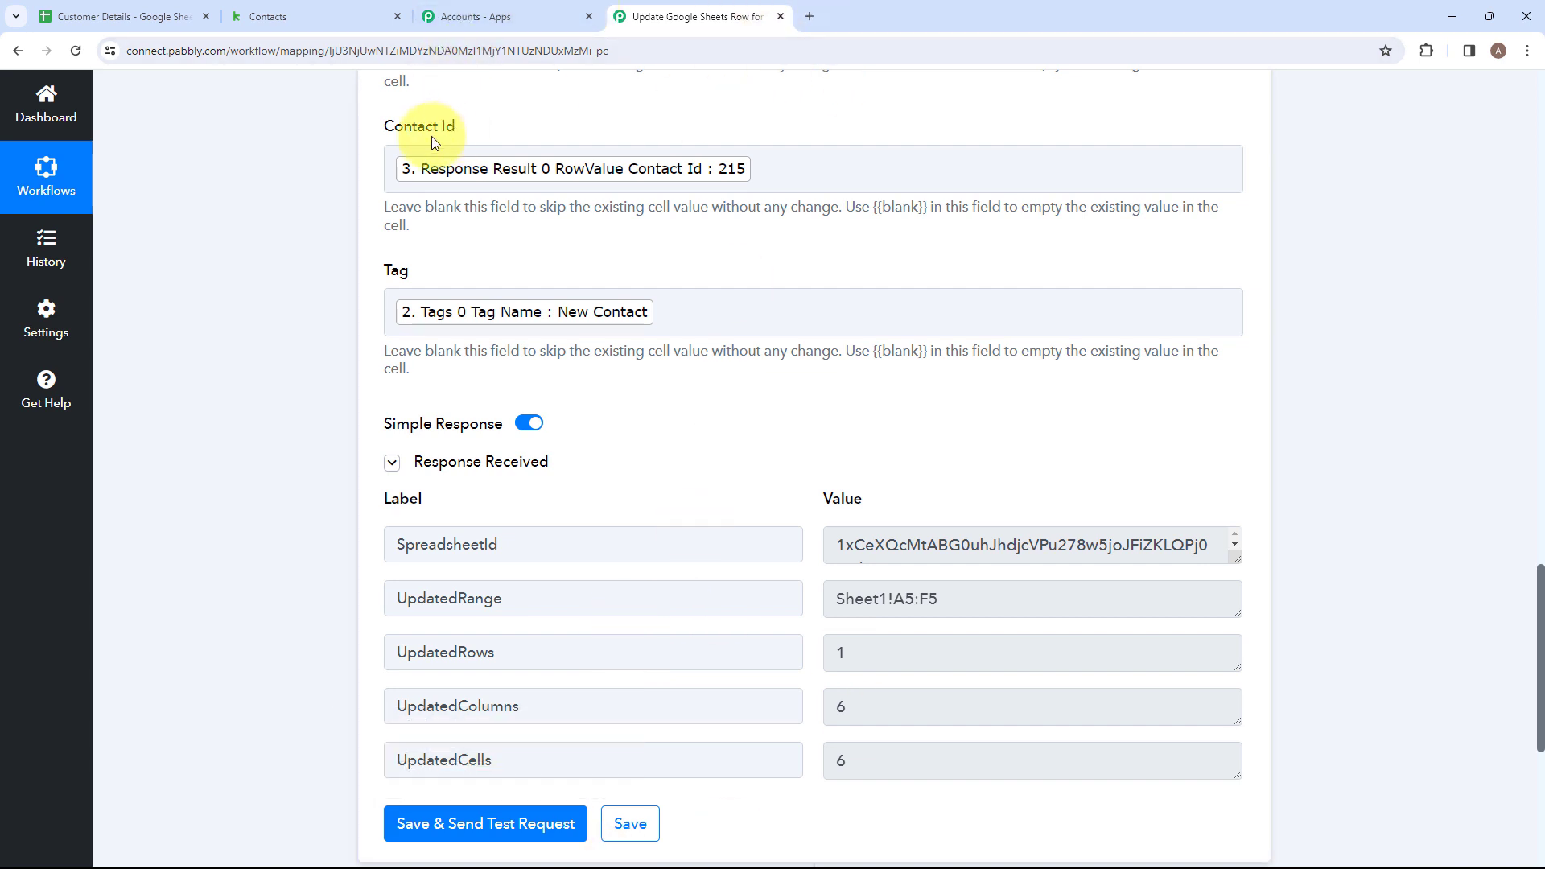
{"action": "scroll", "coordinate": [433, 142], "scroll_direction": "down", "scroll_amount": 2}
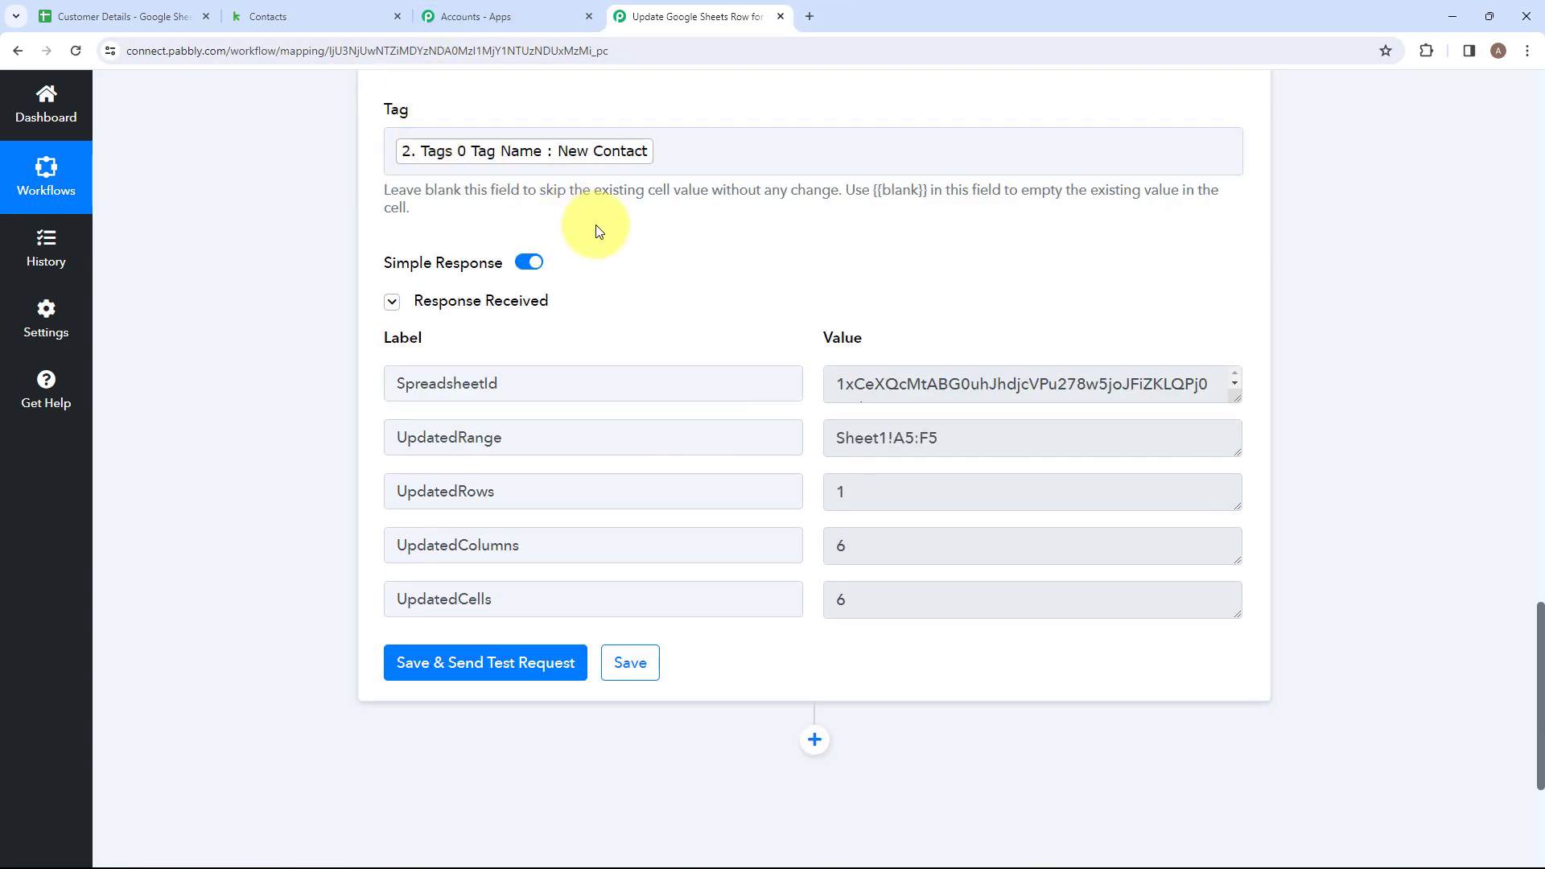
Check each cell of row 5 in the Customer Details sheet, from First Name to Tag, for the test update.
{"action": "left_click", "coordinate": [84, 20]}
{"action": "left_click", "coordinate": [195, 399]}
{"action": "left_click", "coordinate": [418, 389]}
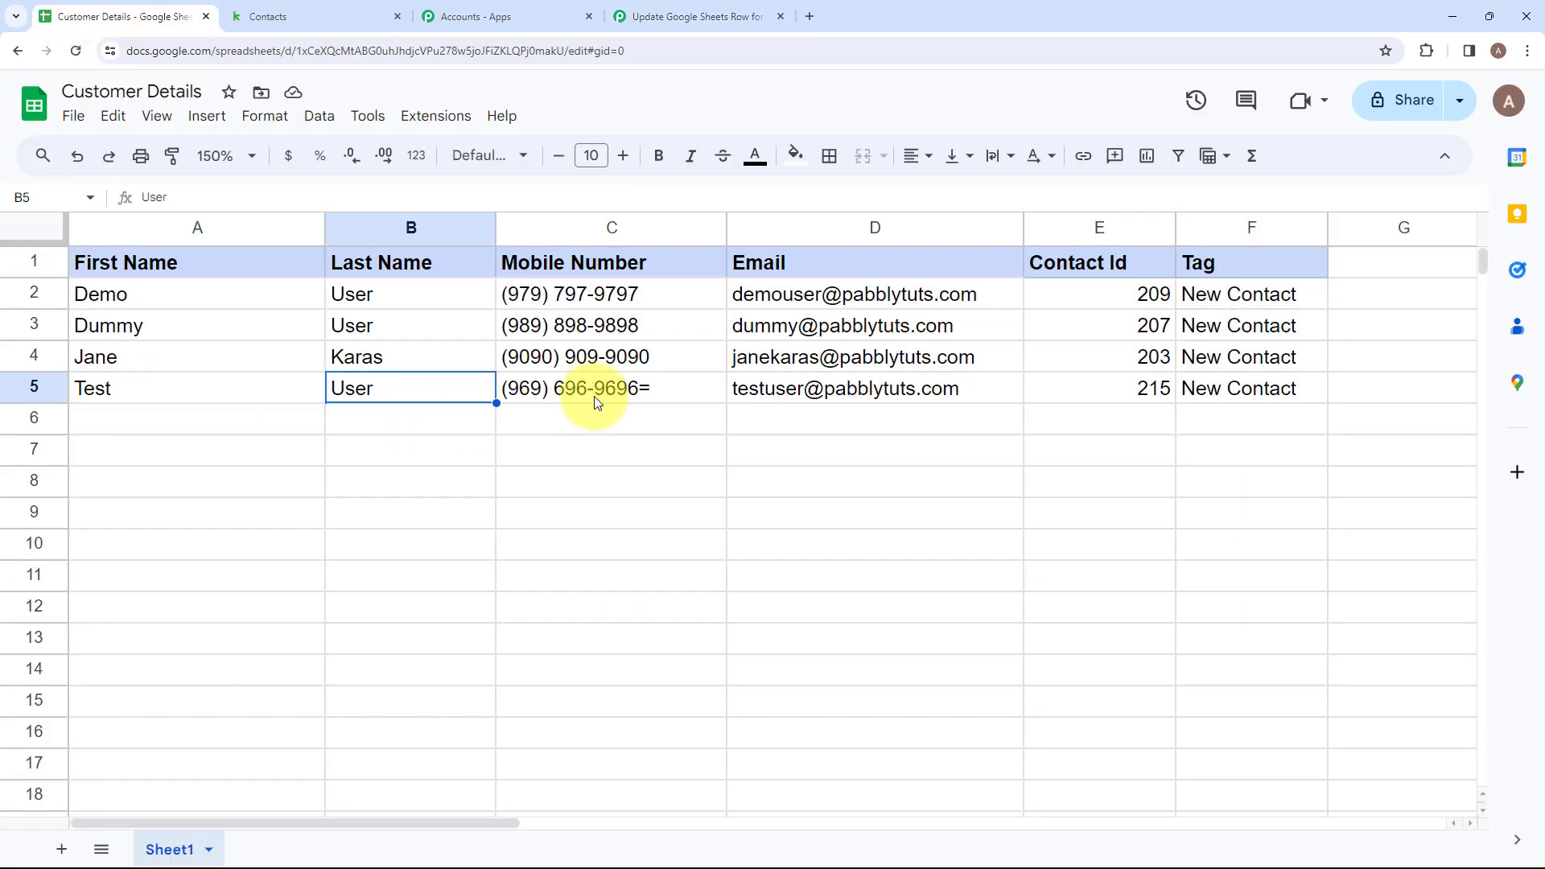
{"action": "left_click", "coordinate": [611, 389]}
{"action": "left_click", "coordinate": [885, 389]}
{"action": "left_click", "coordinate": [1159, 391]}
{"action": "left_click", "coordinate": [1209, 388]}
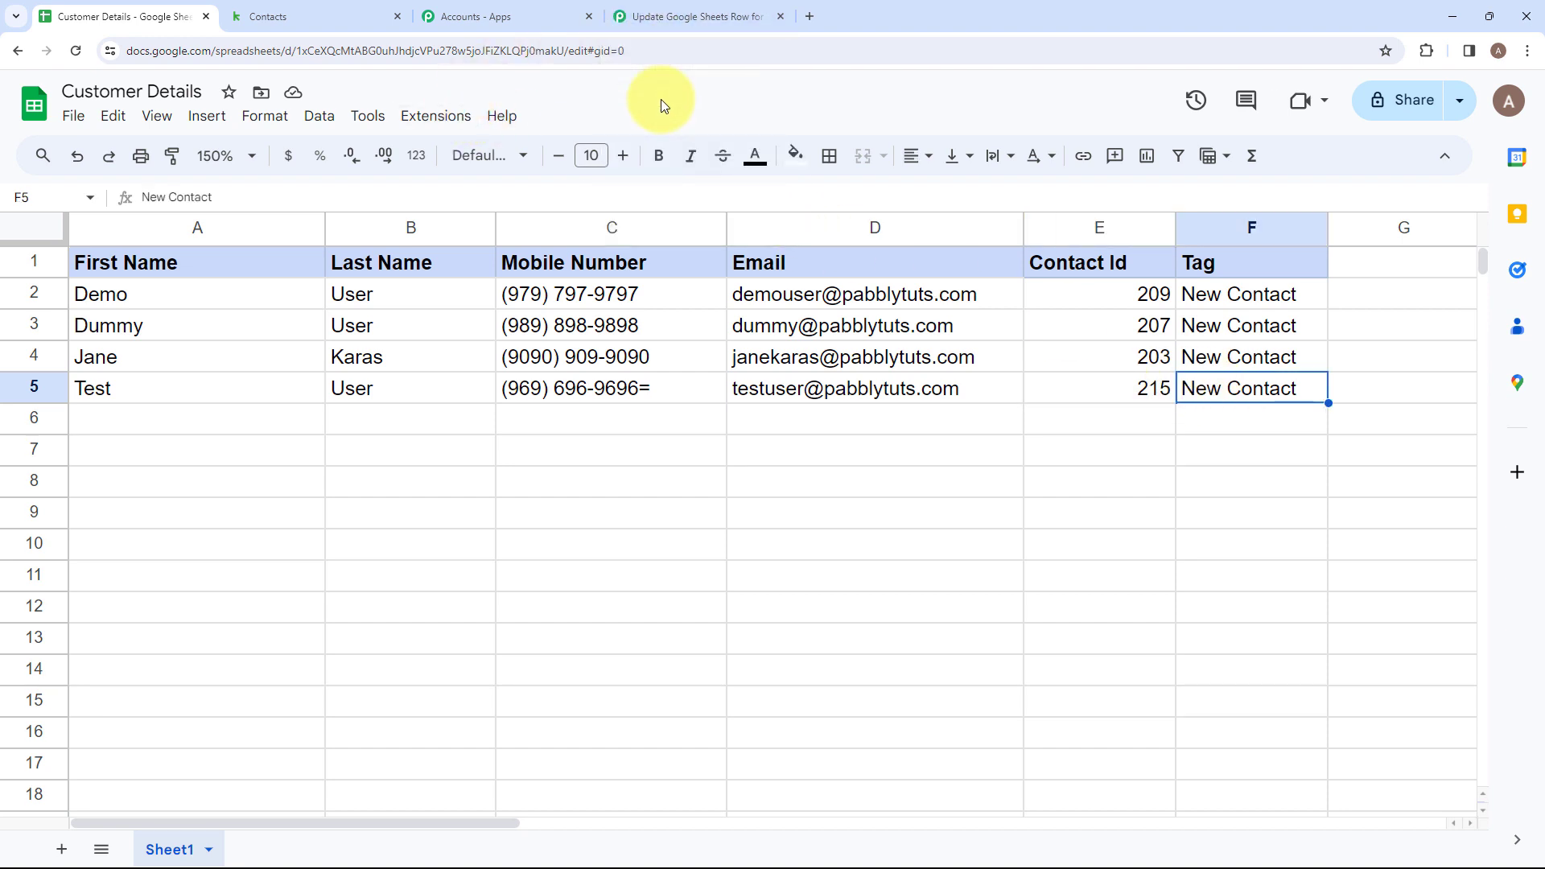
Return to the Pabbly Connect workflow and review its sequence from the Add Tag to Contact trigger through the Update Row action.
{"action": "left_click", "coordinate": [662, 9]}
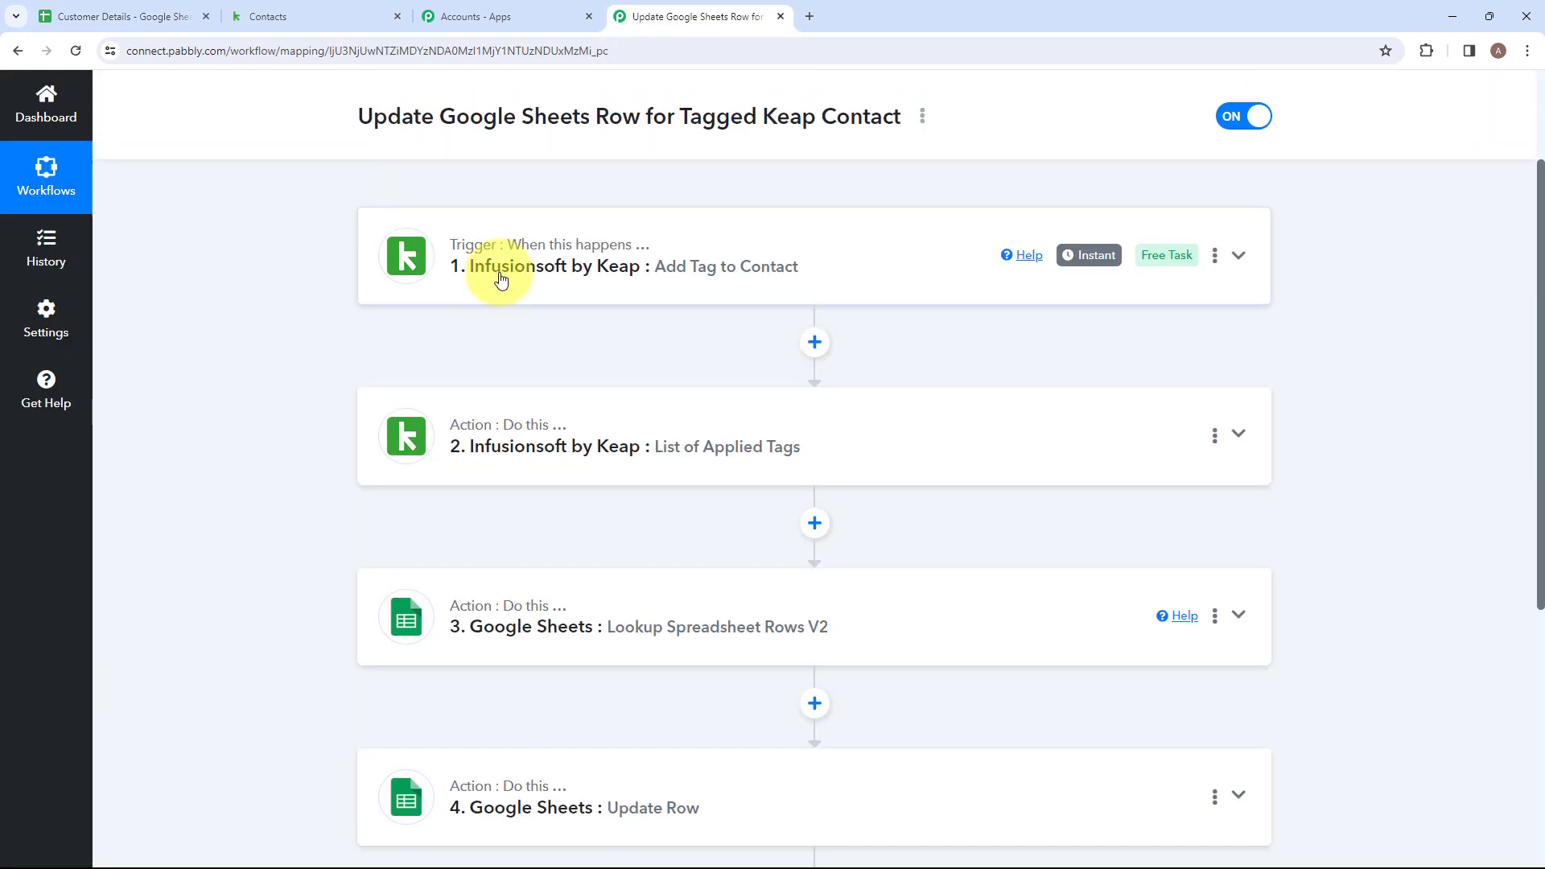
{"action": "scroll", "coordinate": [515, 306], "scroll_direction": "up", "scroll_amount": 1}
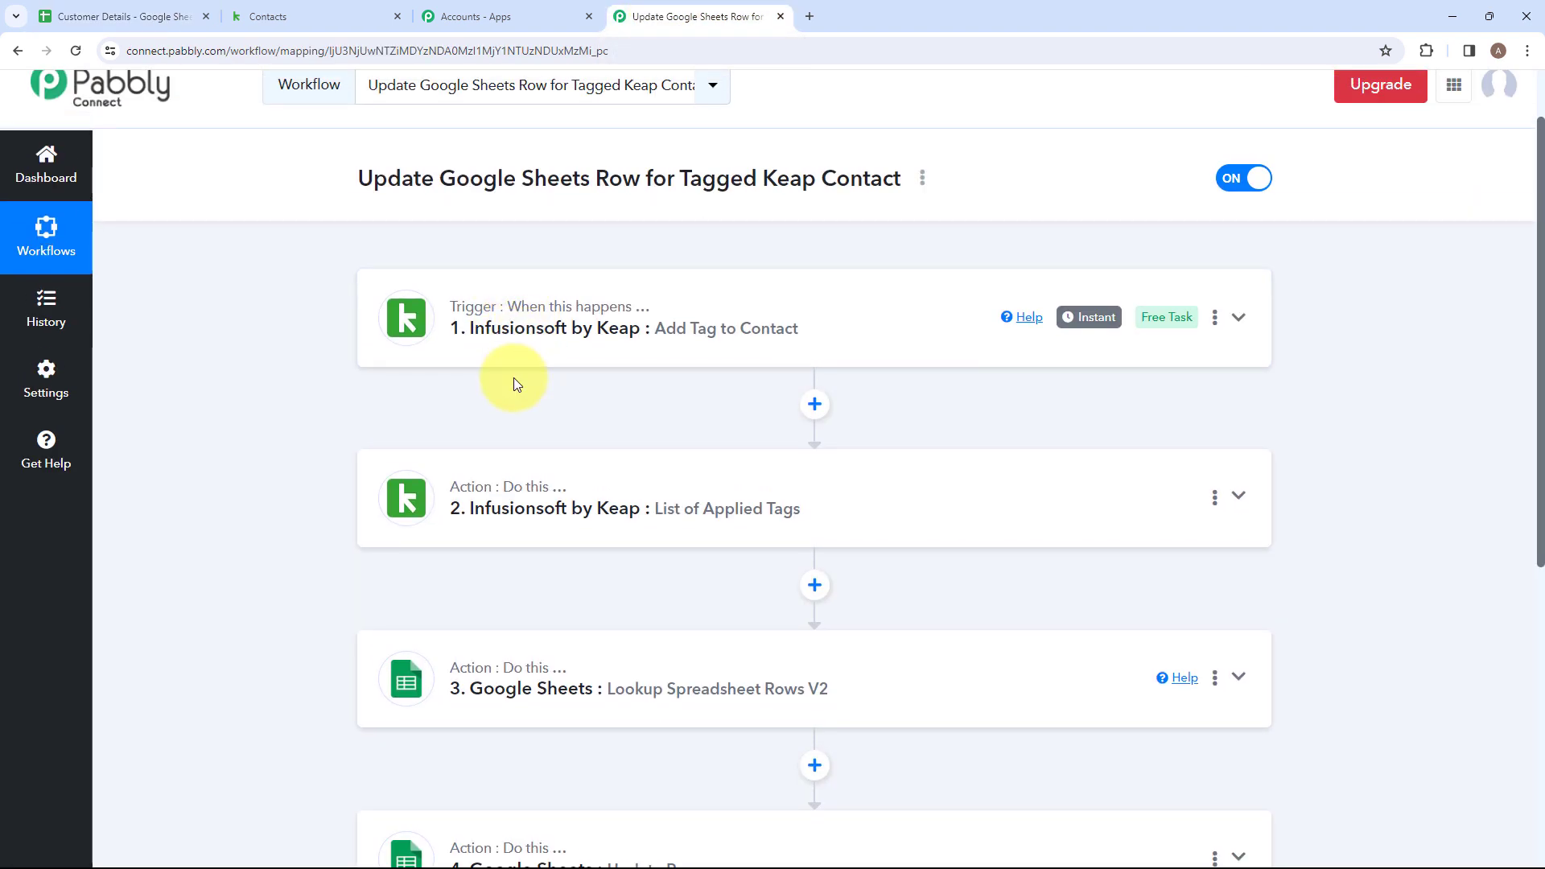
{"action": "scroll", "coordinate": [513, 378], "scroll_direction": "down", "scroll_amount": 1}
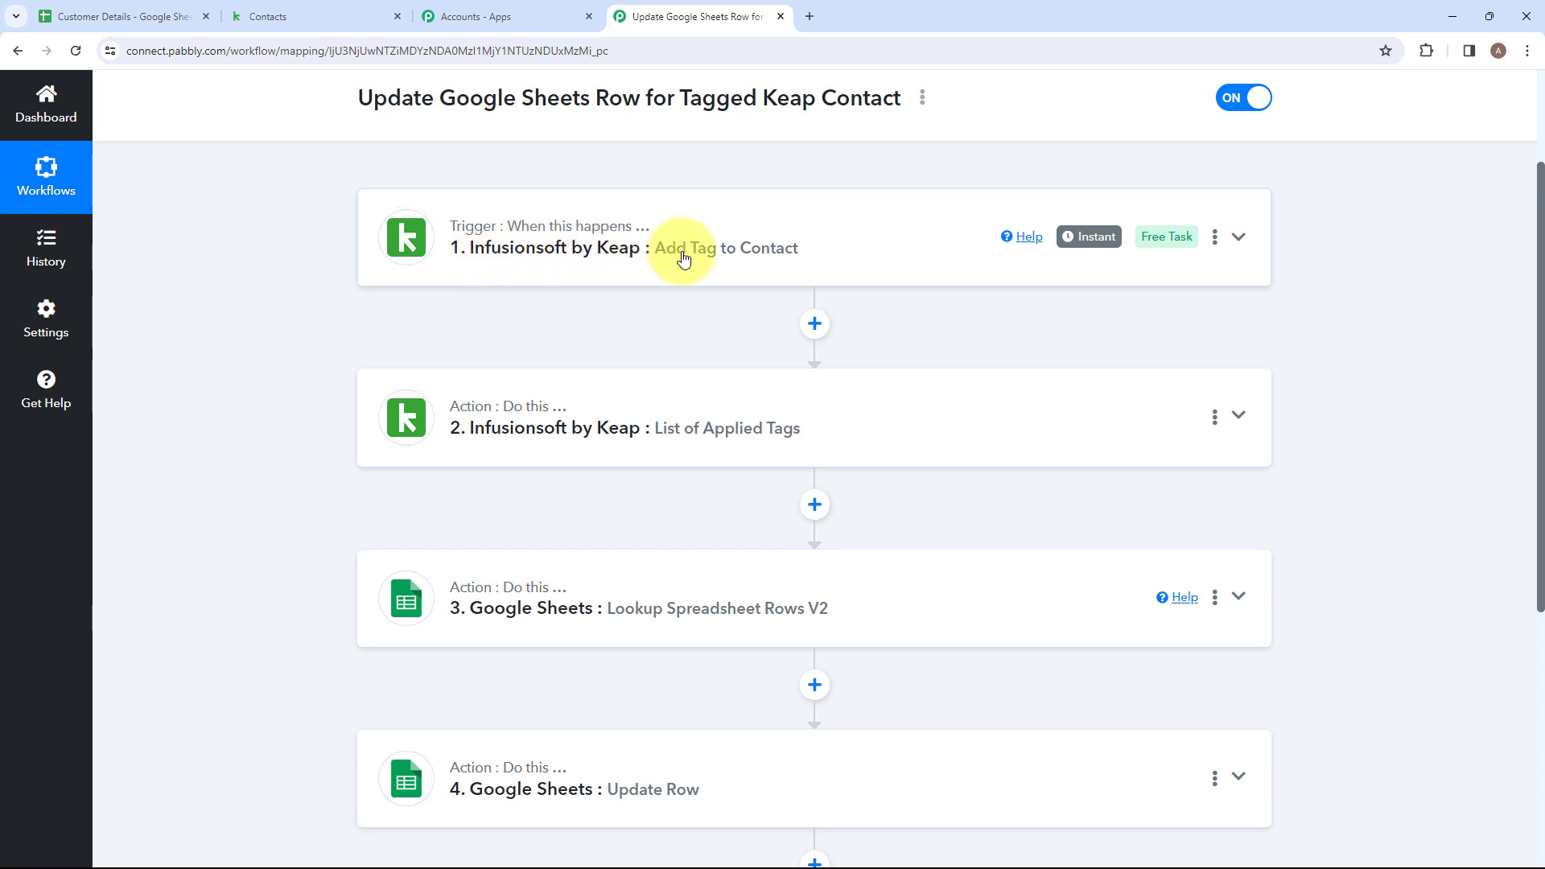
{"action": "scroll", "coordinate": [784, 300], "scroll_direction": "down", "scroll_amount": 2}
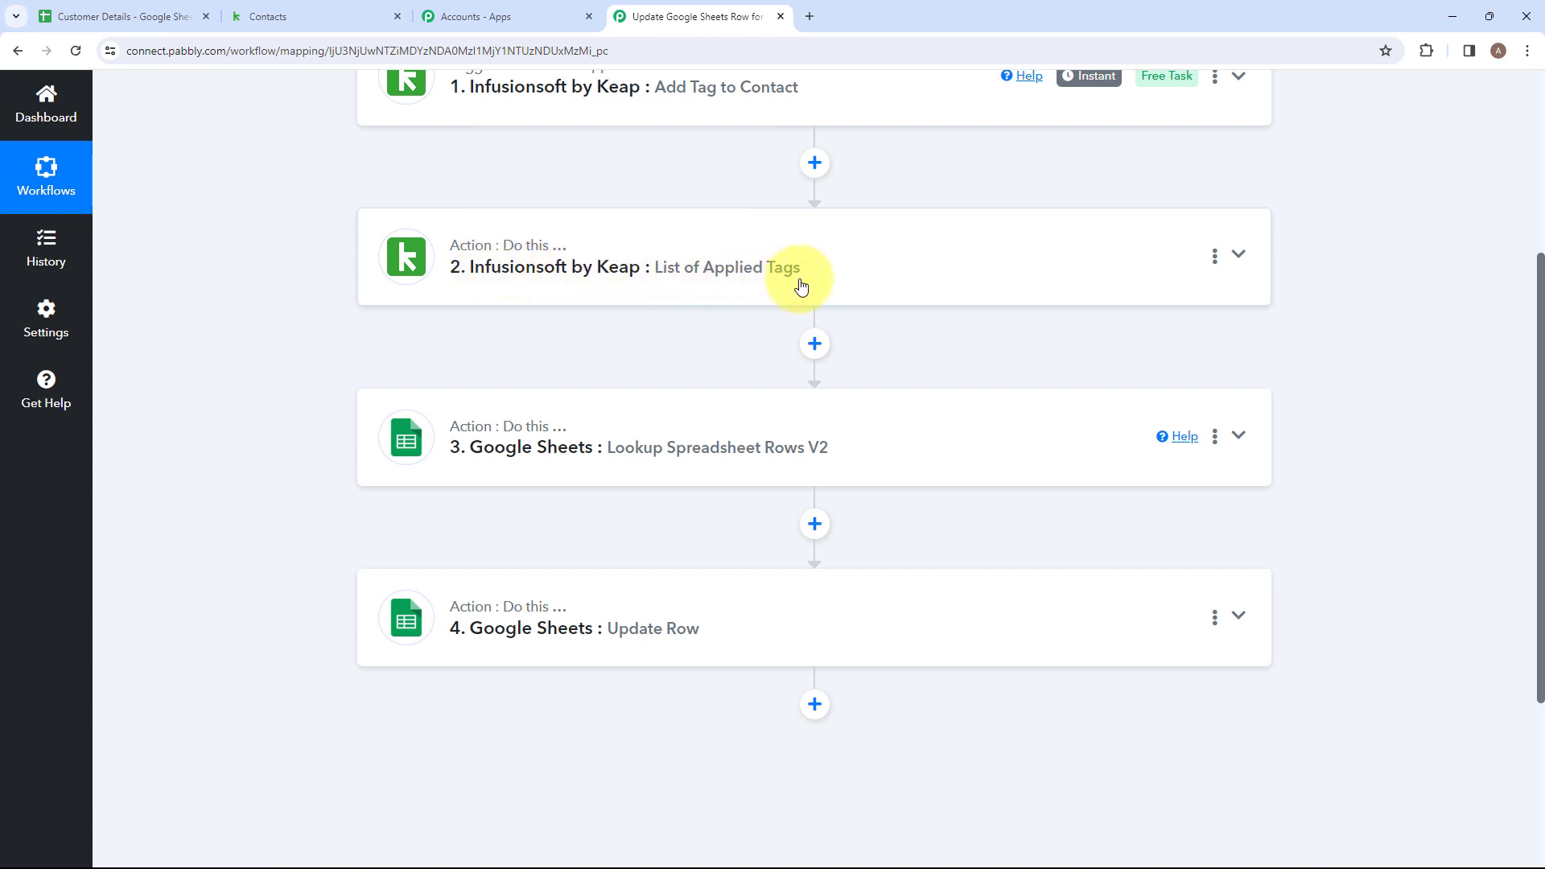
{"action": "scroll", "coordinate": [734, 333], "scroll_direction": "down", "scroll_amount": 1}
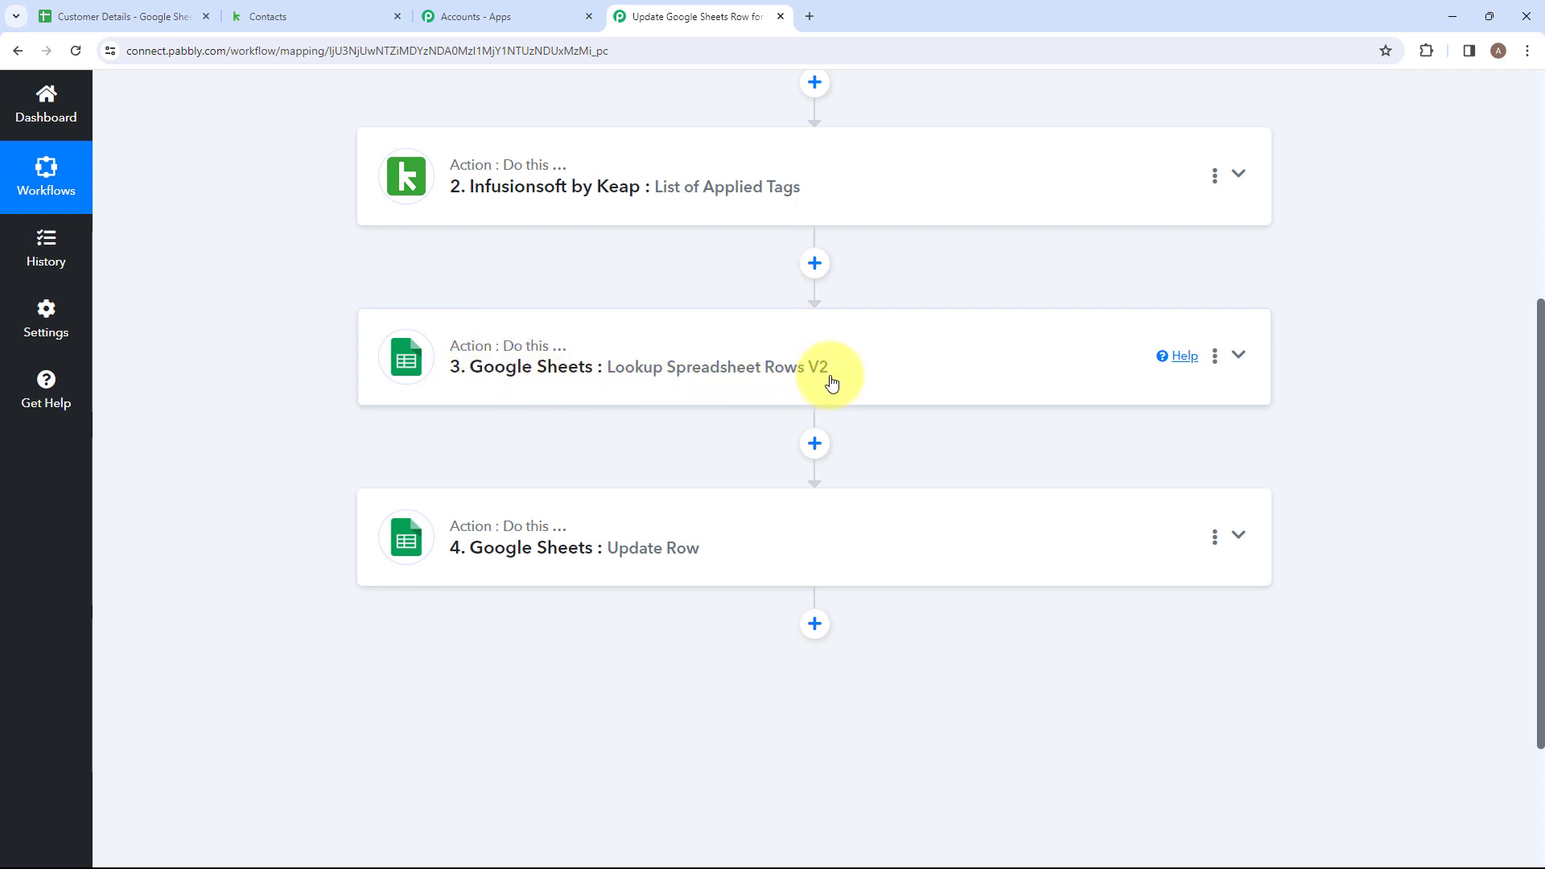
{"action": "scroll", "coordinate": [831, 382], "scroll_direction": "down", "scroll_amount": 2}
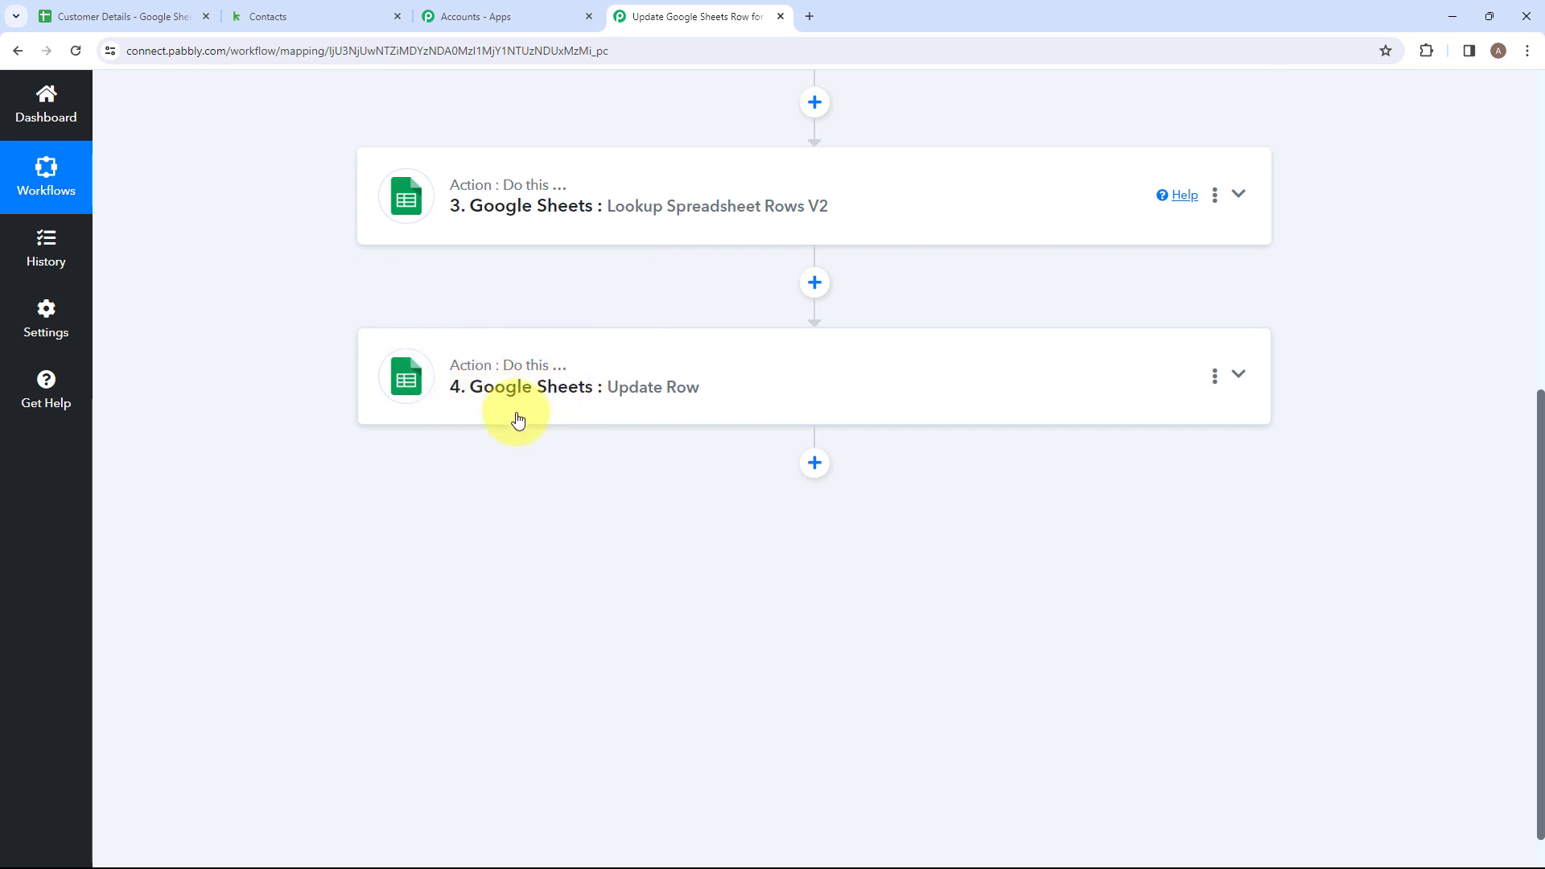
{"action": "scroll", "coordinate": [676, 398], "scroll_direction": "up", "scroll_amount": 7}
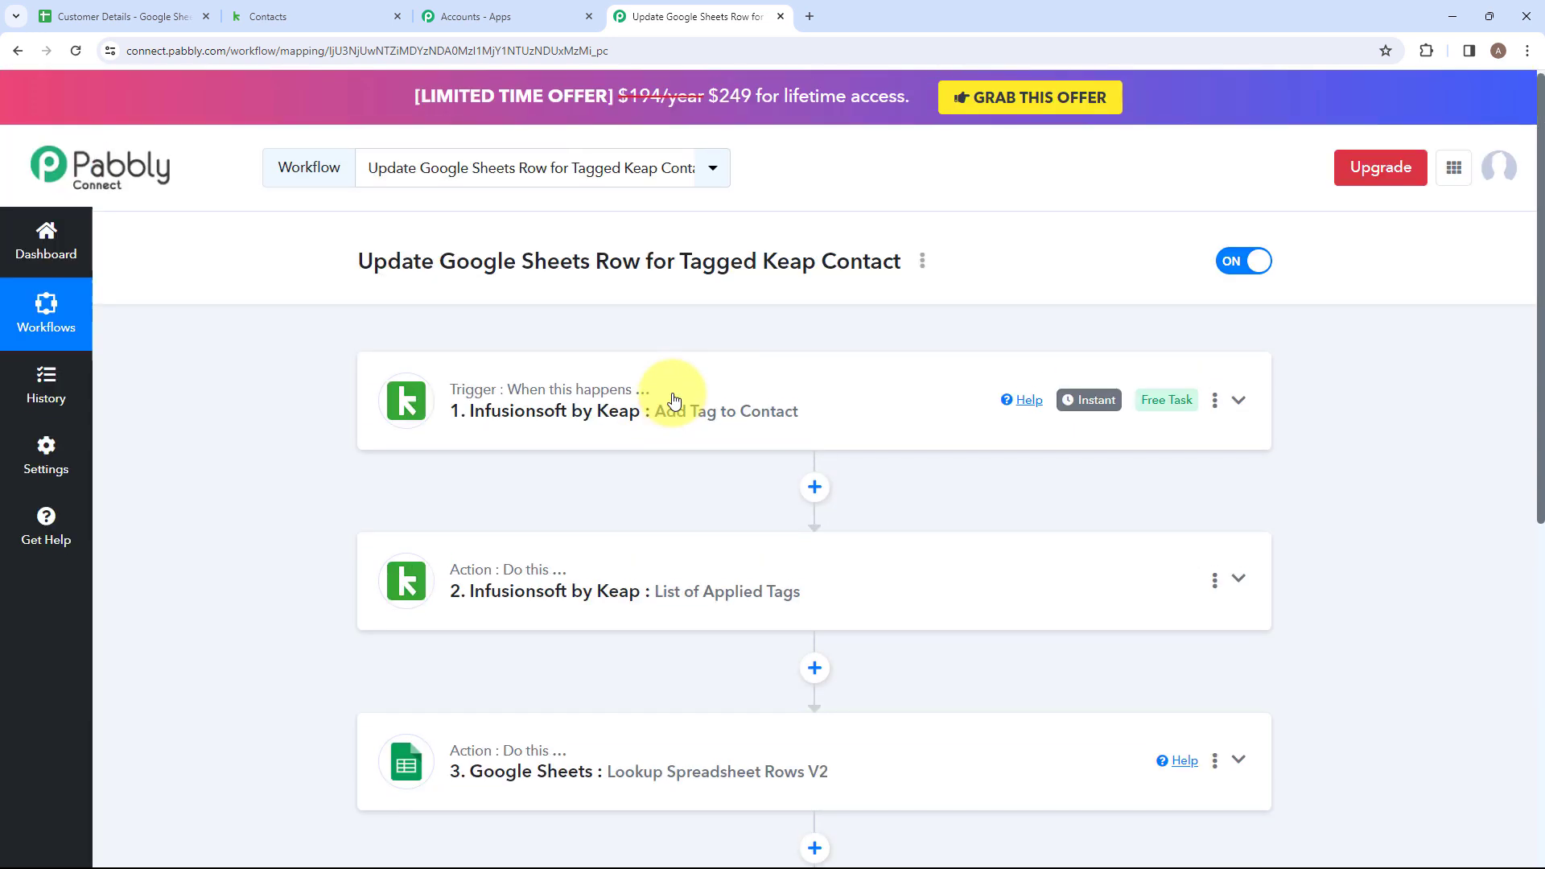